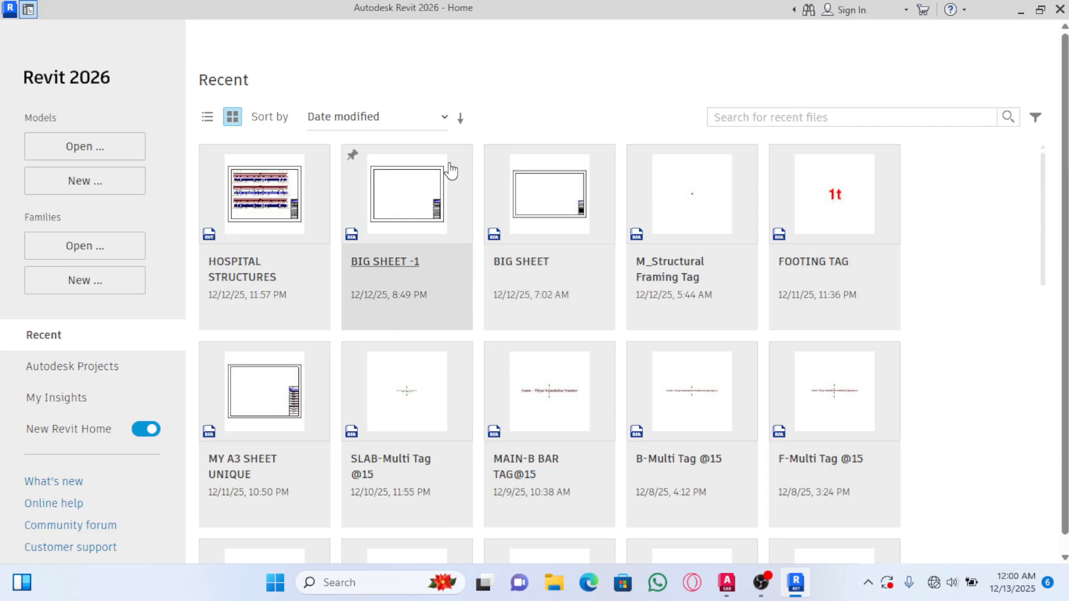
Create a new project from the Structural Analysis-DefaultMetric template
mouse_move(419, 215)
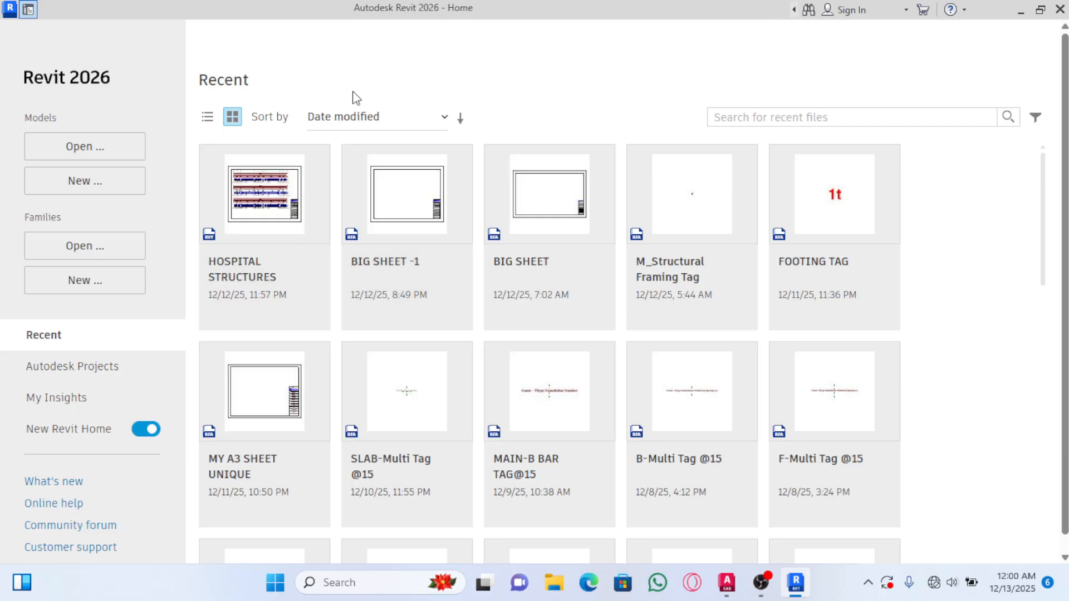
click(99, 189)
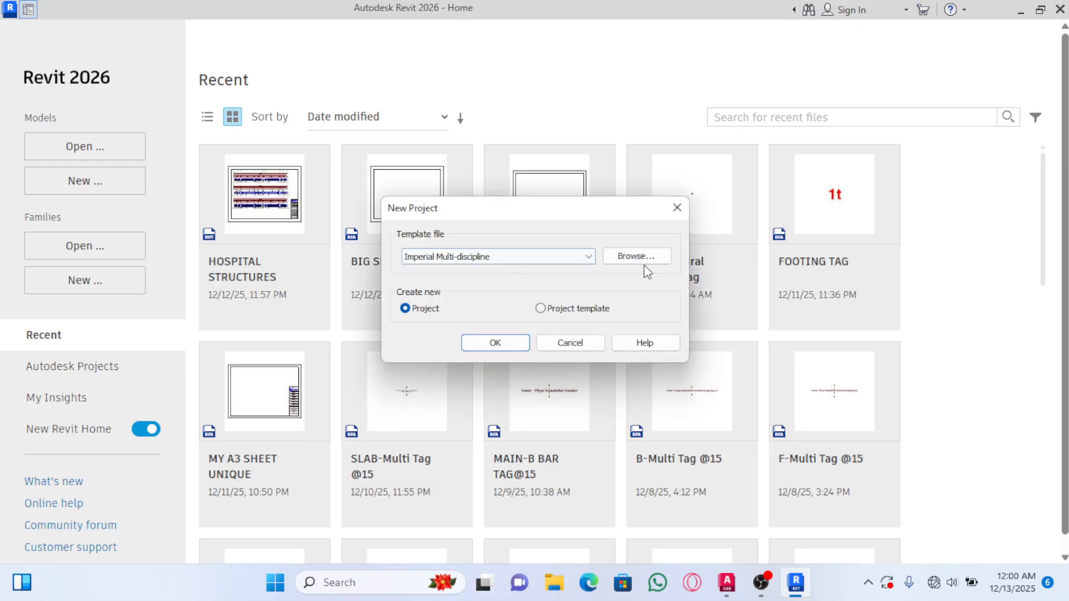
click(585, 255)
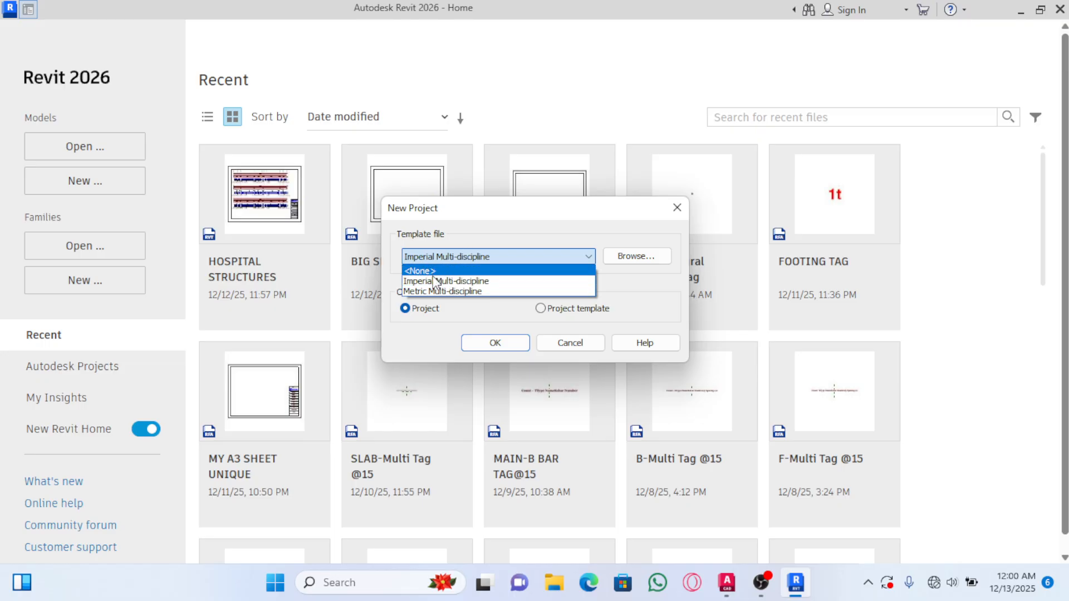
click(430, 292)
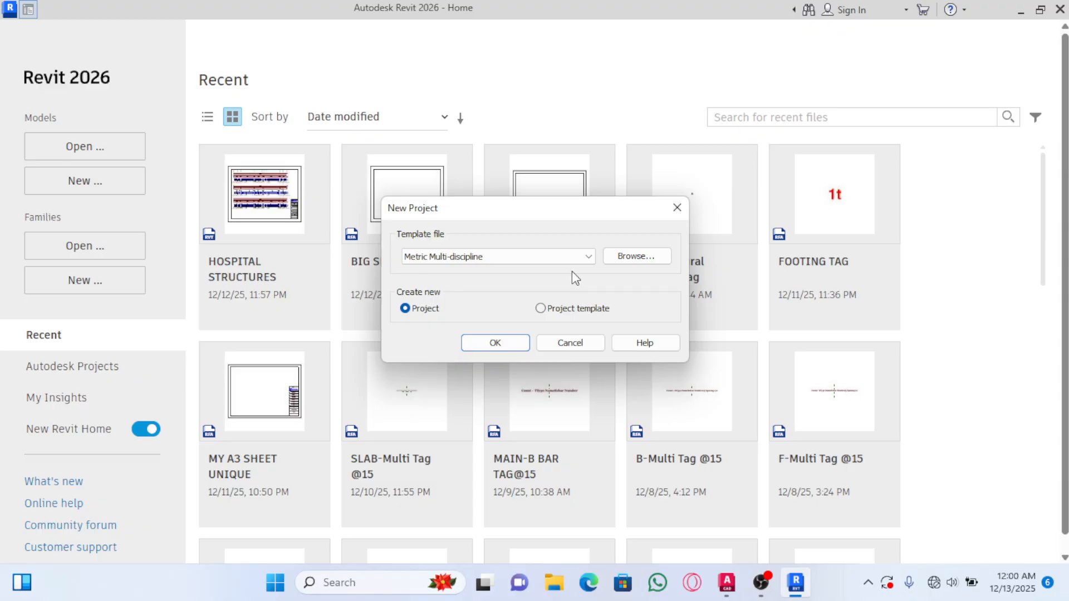
click(645, 257)
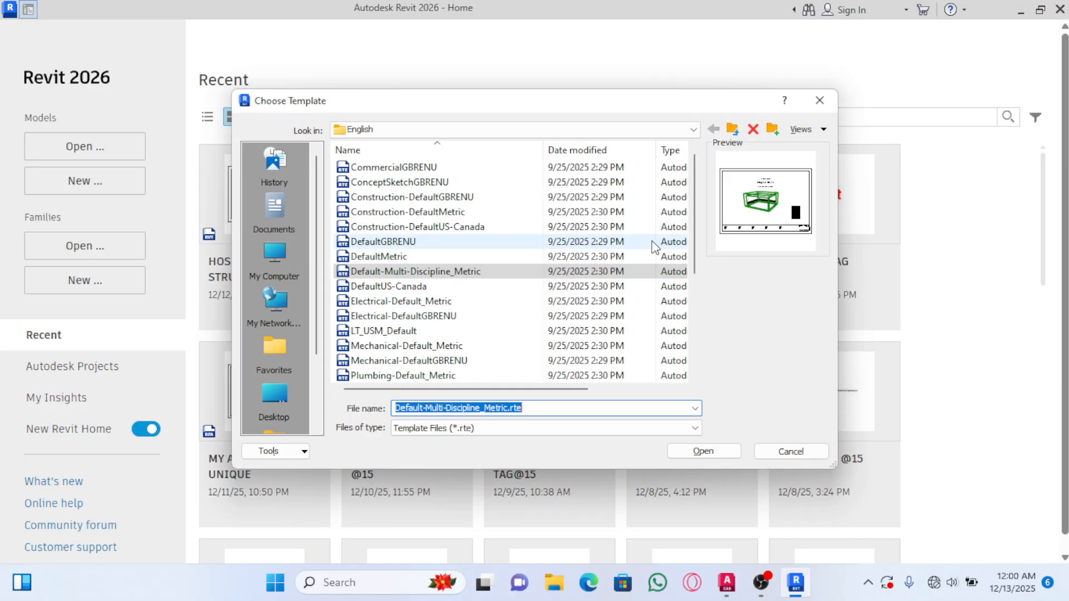
scroll(482, 258, down, 3)
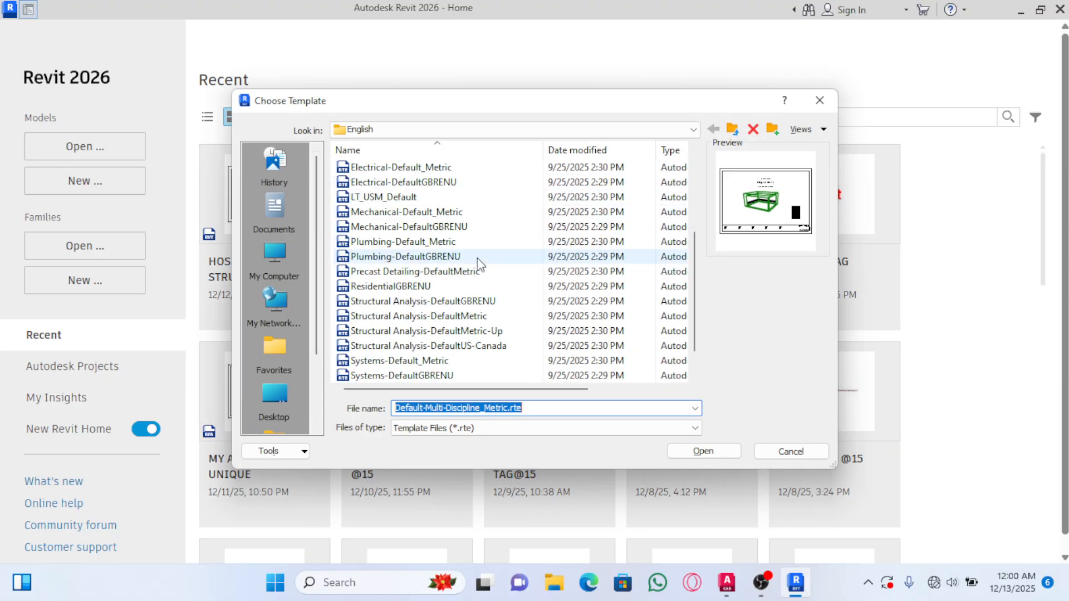
scroll(478, 262, up, 1)
scroll(478, 263, down, 1)
scroll(479, 276, down, 1)
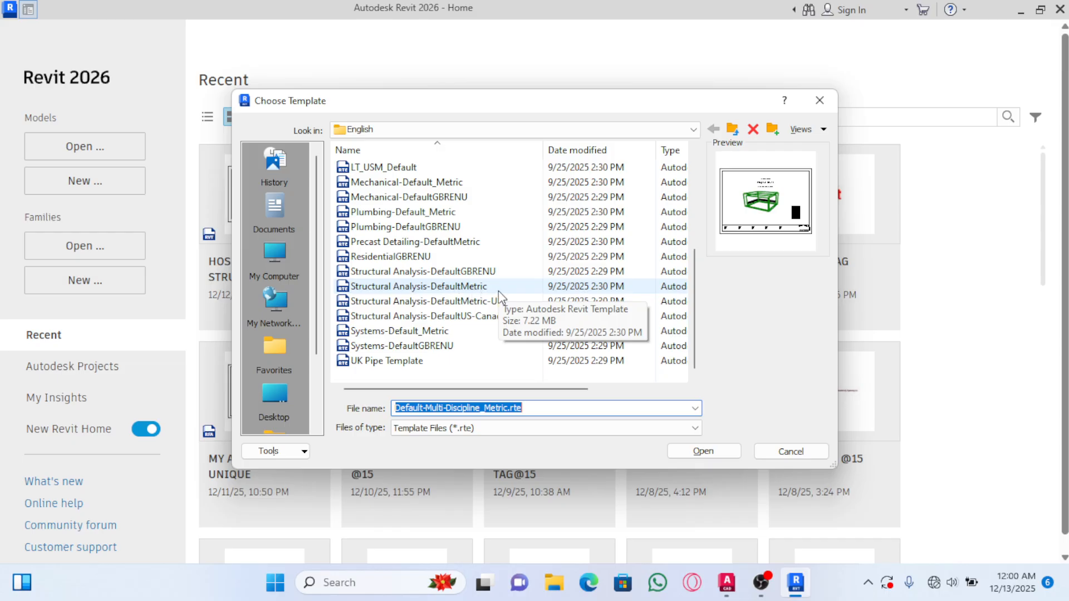
click(499, 290)
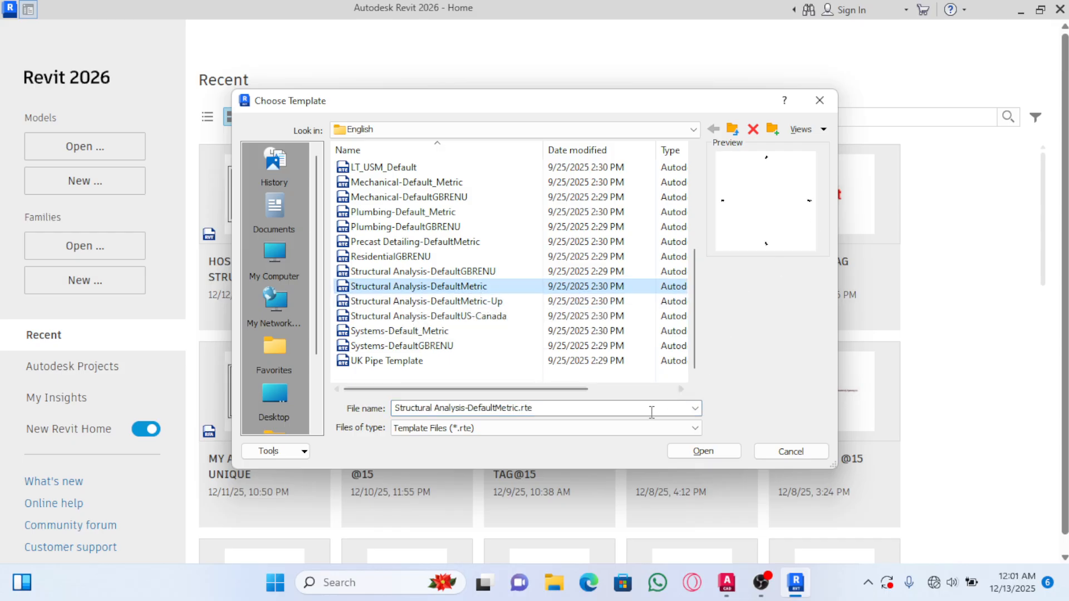
click(711, 451)
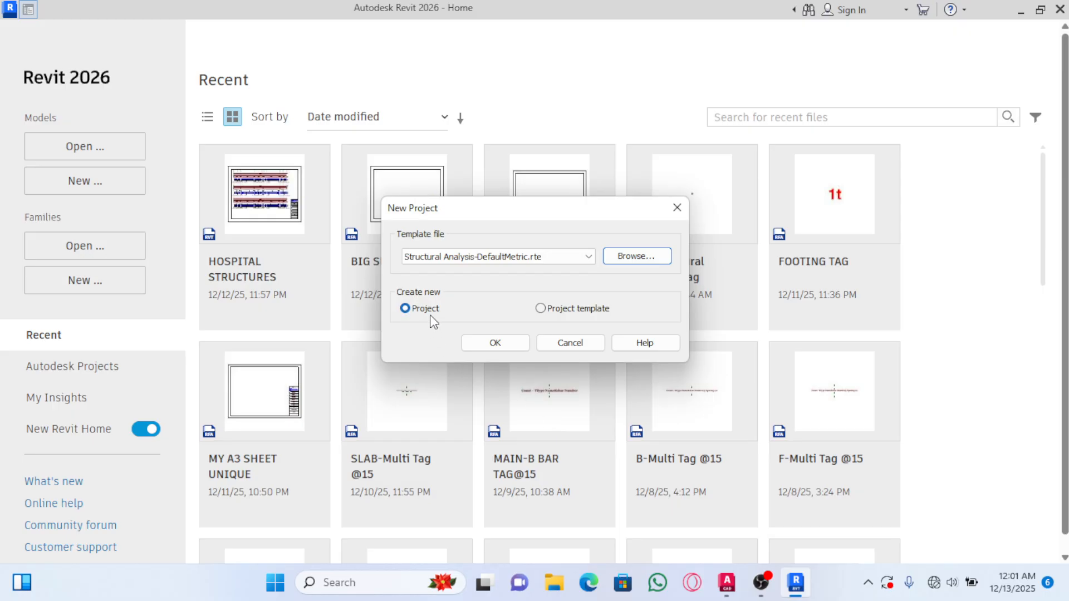
click(499, 344)
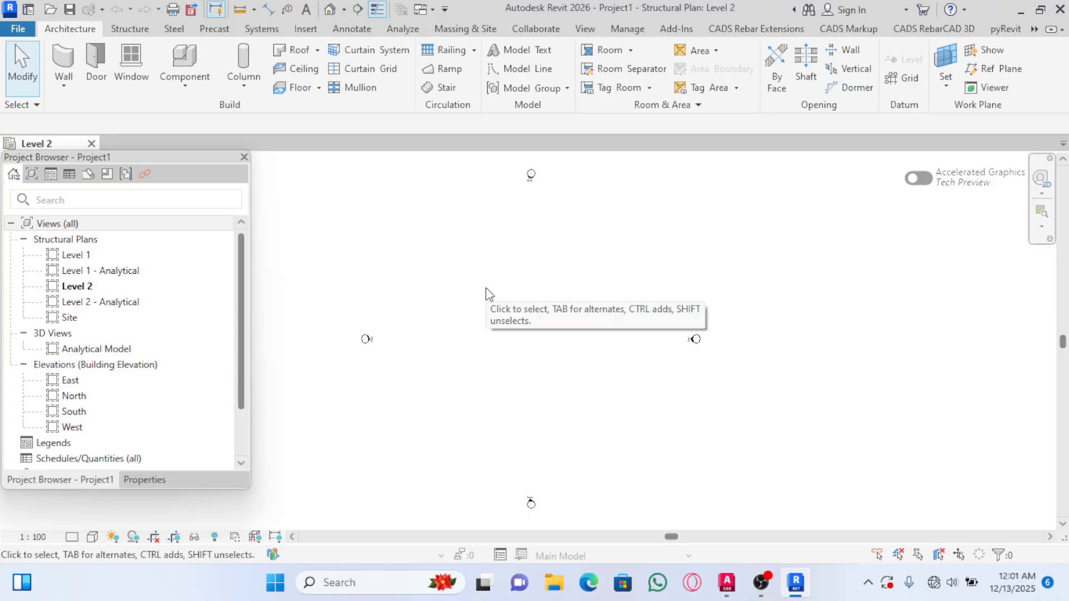
Open the Level 1 structural plan view
scroll(732, 334, down, 3)
scroll(616, 332, up, 3)
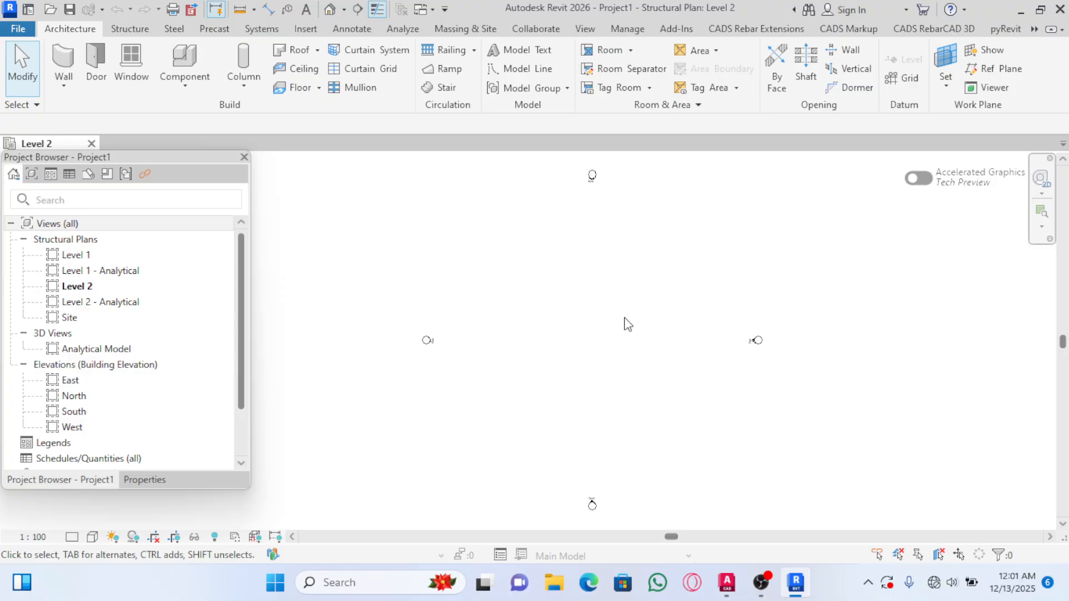
scroll(623, 323, up, 1)
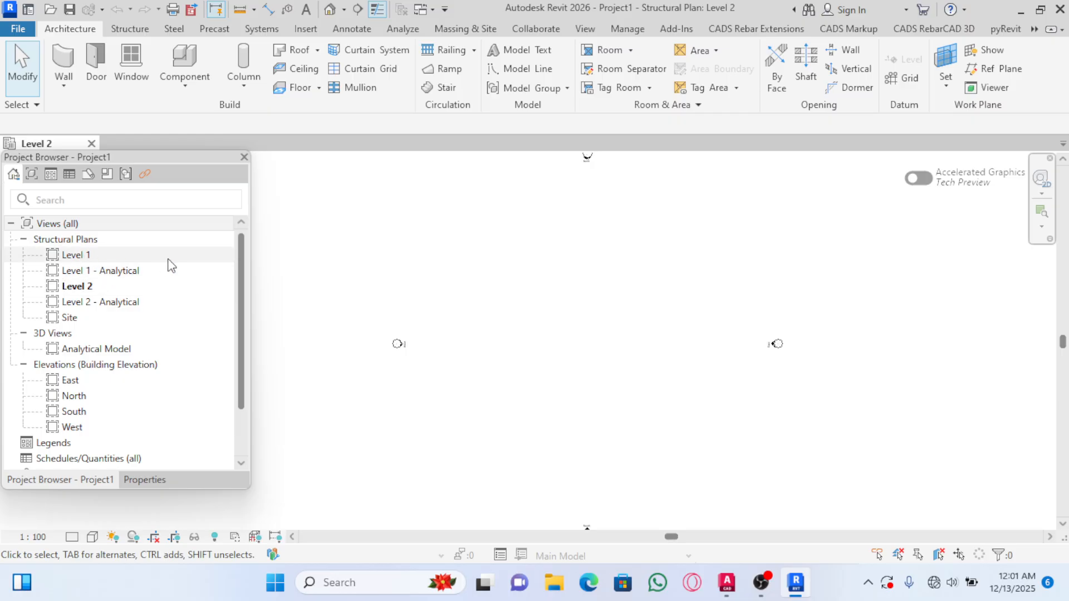
scroll(501, 294, down, 1)
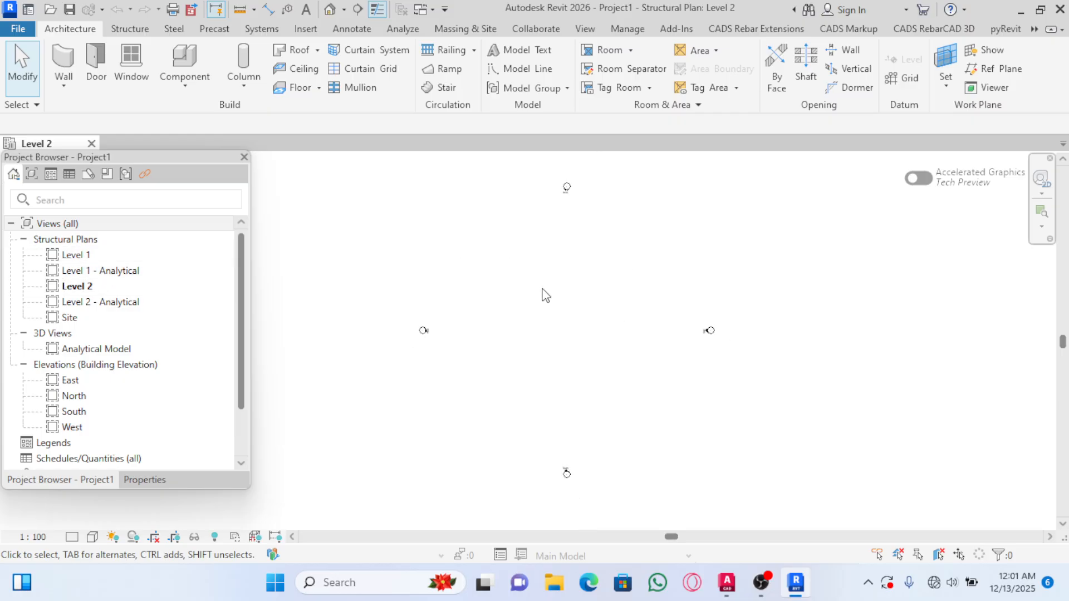
scroll(549, 288, up, 1)
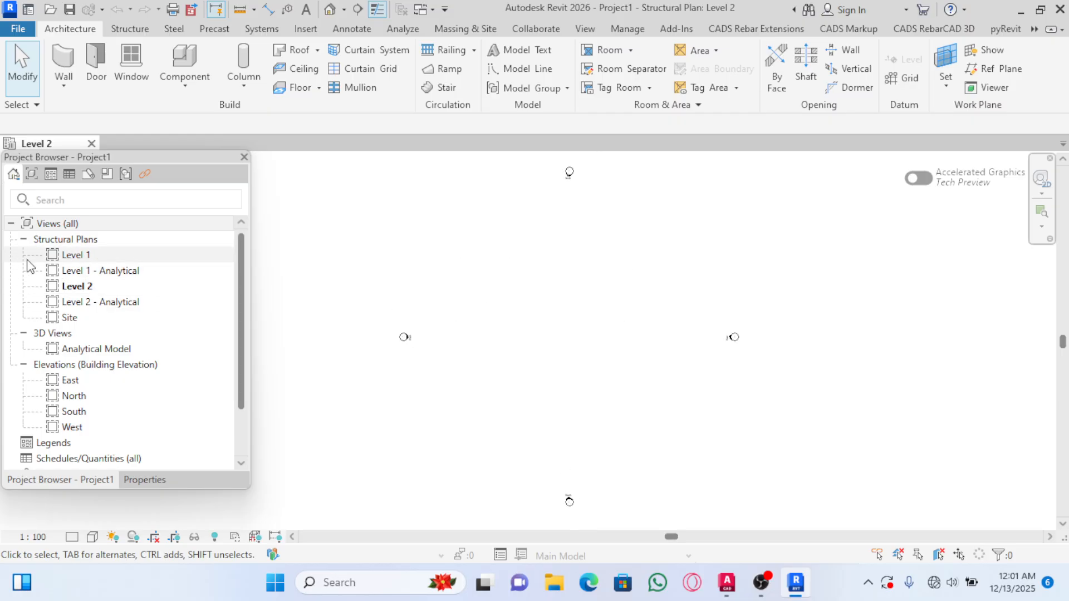
click(87, 257)
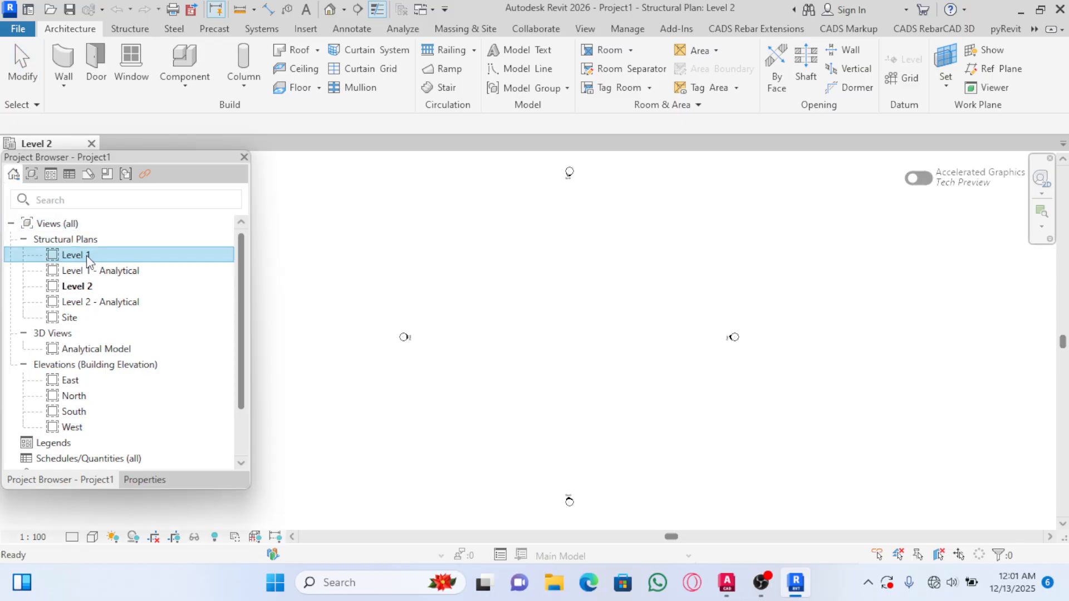
double_click(88, 257)
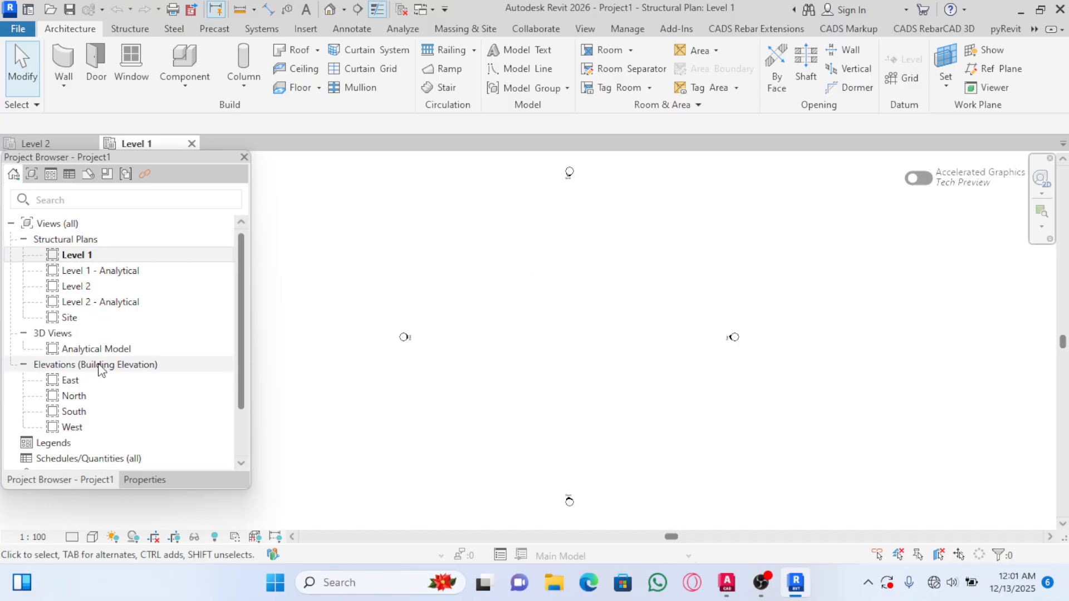
Open the North building elevation view
scroll(100, 368, down, 1)
scroll(100, 367, down, 1)
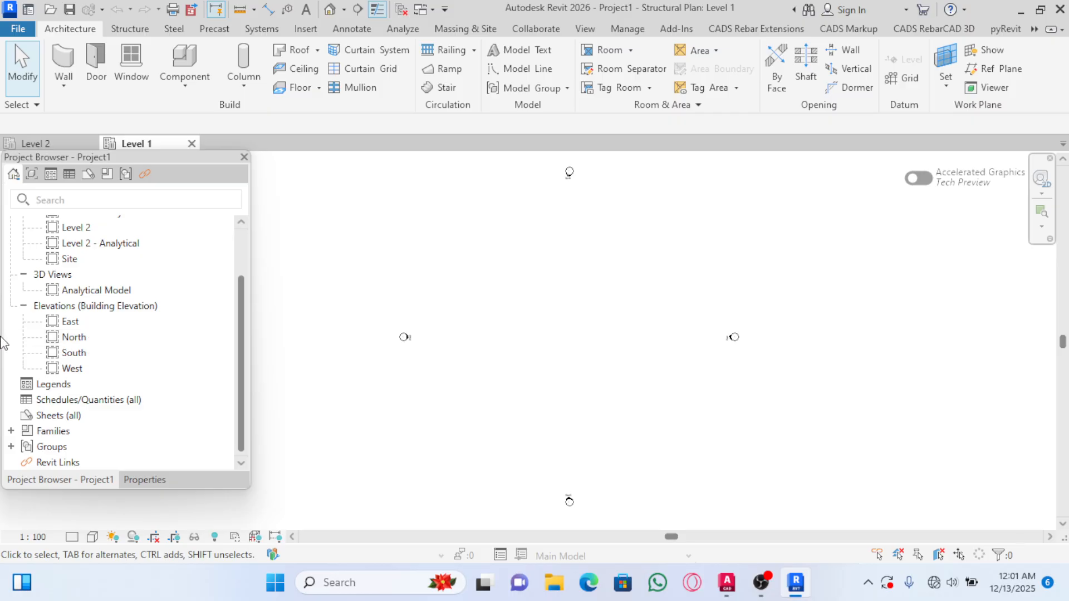
double_click(74, 338)
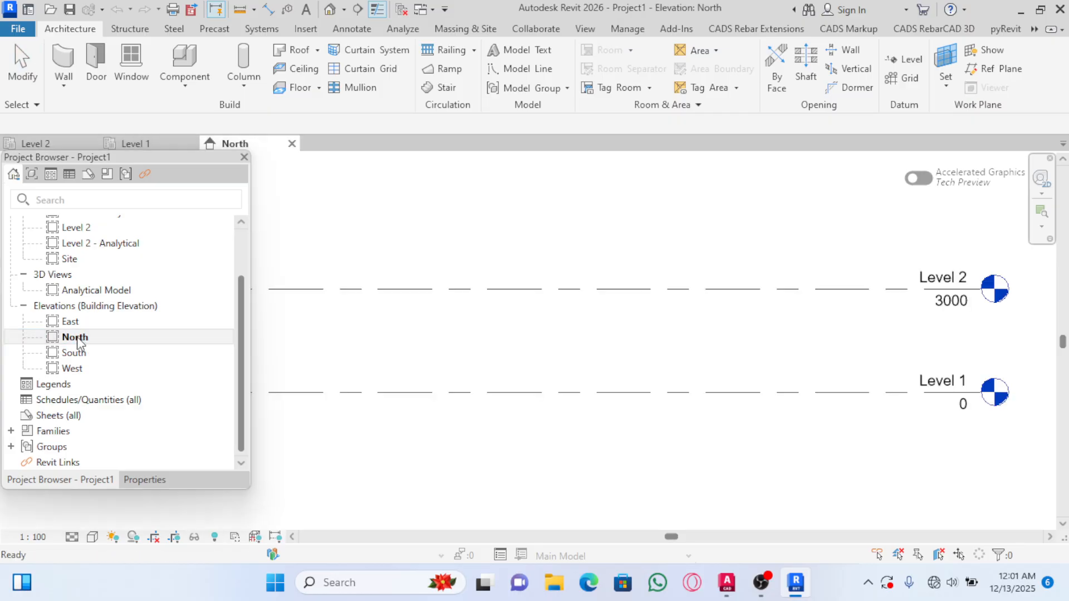
Rename Level 1 to NGL and rename its corresponding views as well
scroll(902, 323, down, 3)
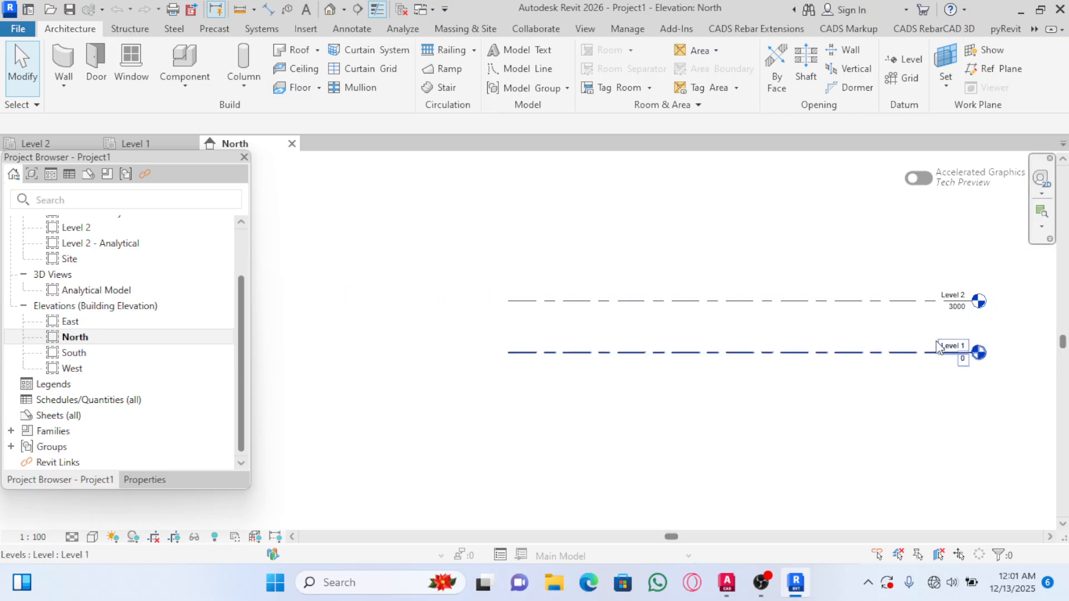
scroll(903, 352, up, 2)
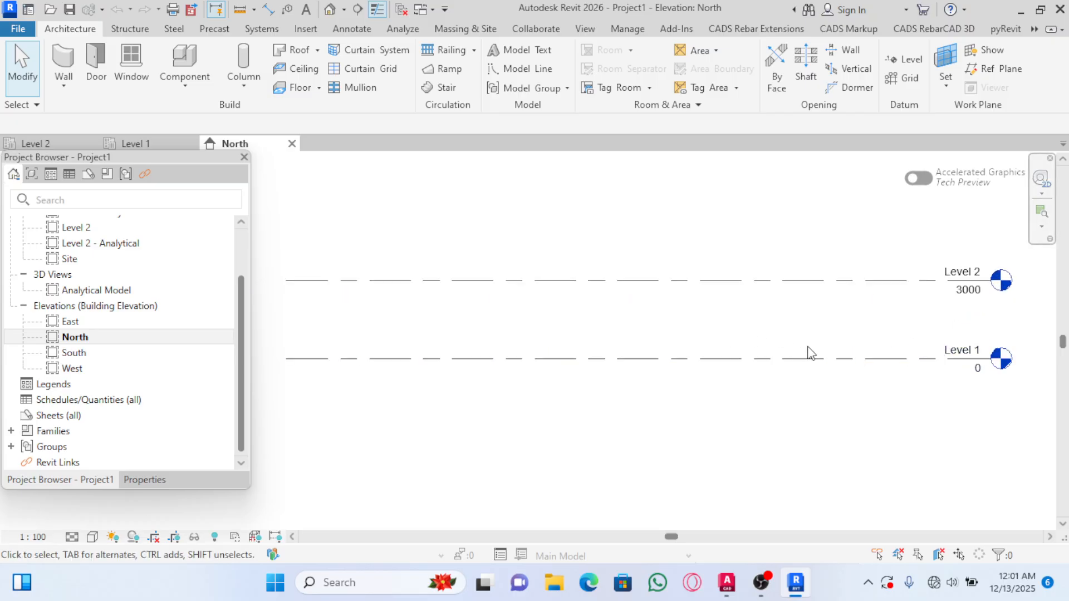
scroll(791, 363, down, 1)
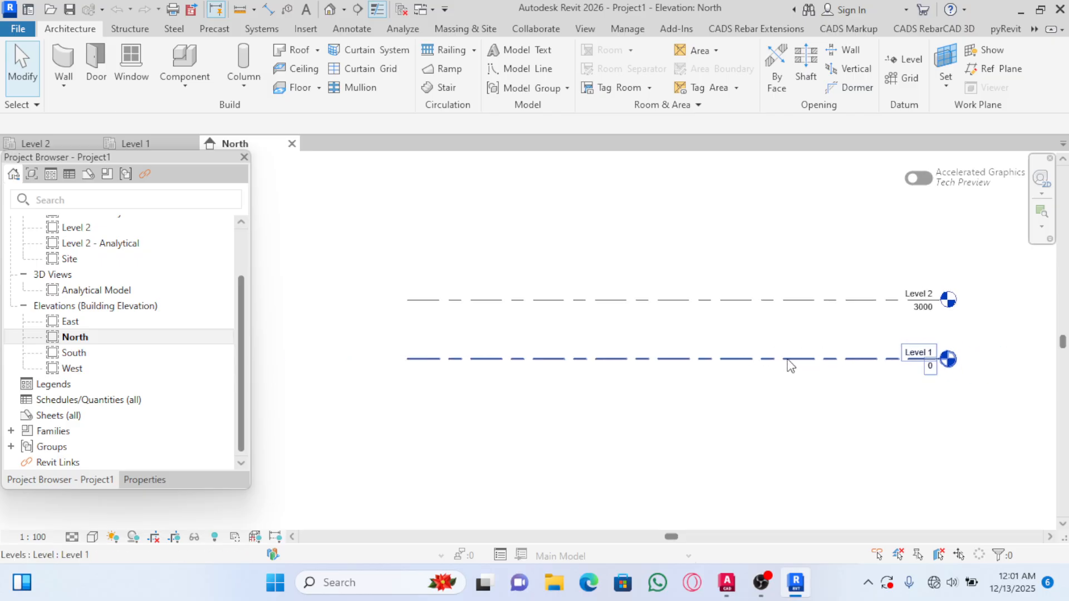
scroll(769, 365, up, 1)
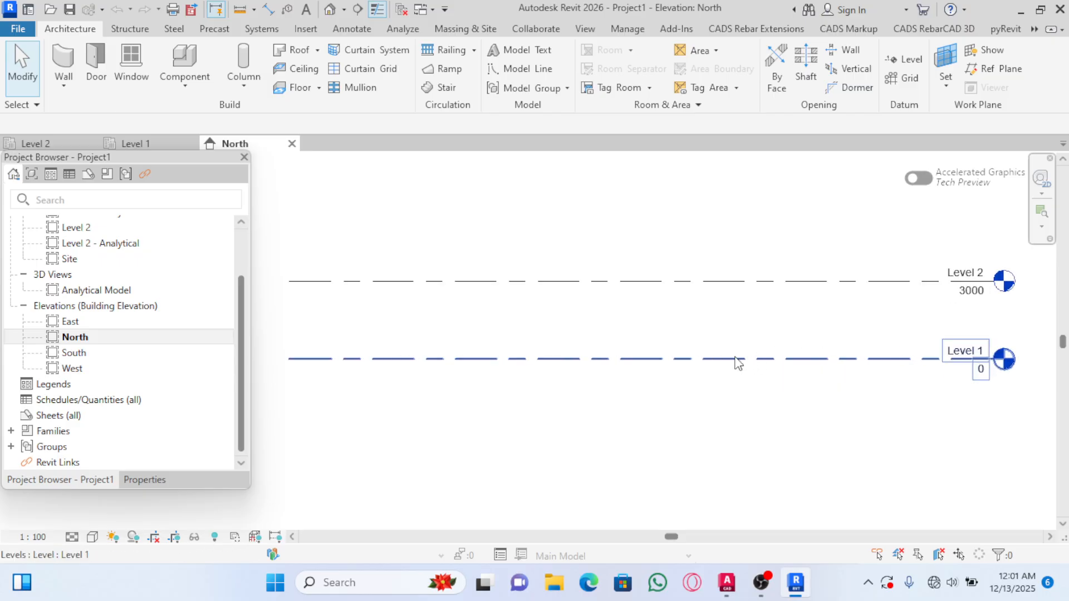
scroll(652, 354, down, 2)
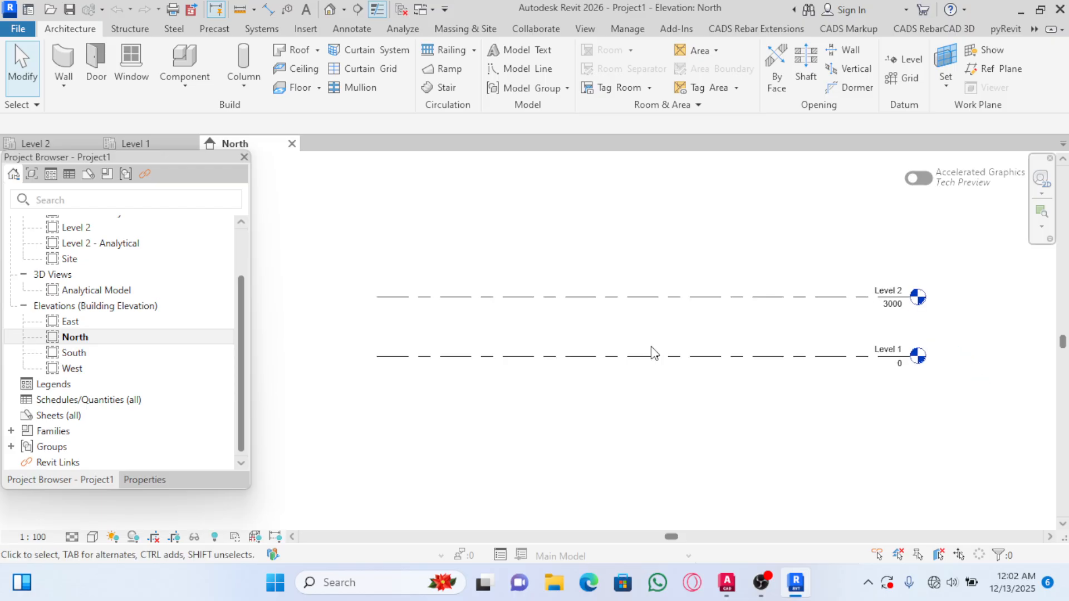
scroll(746, 370, up, 2)
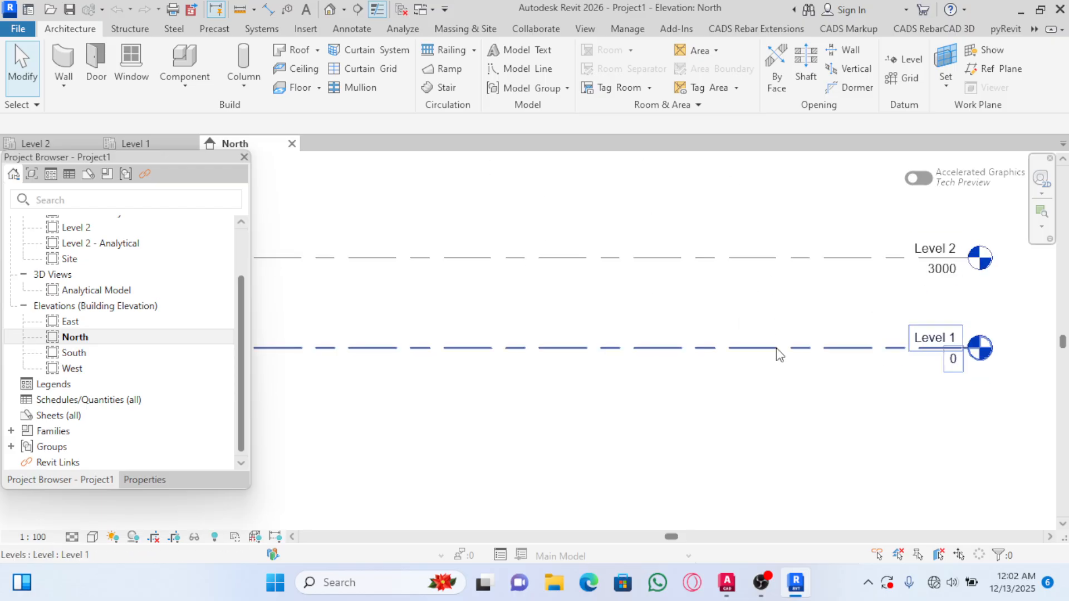
click(775, 355)
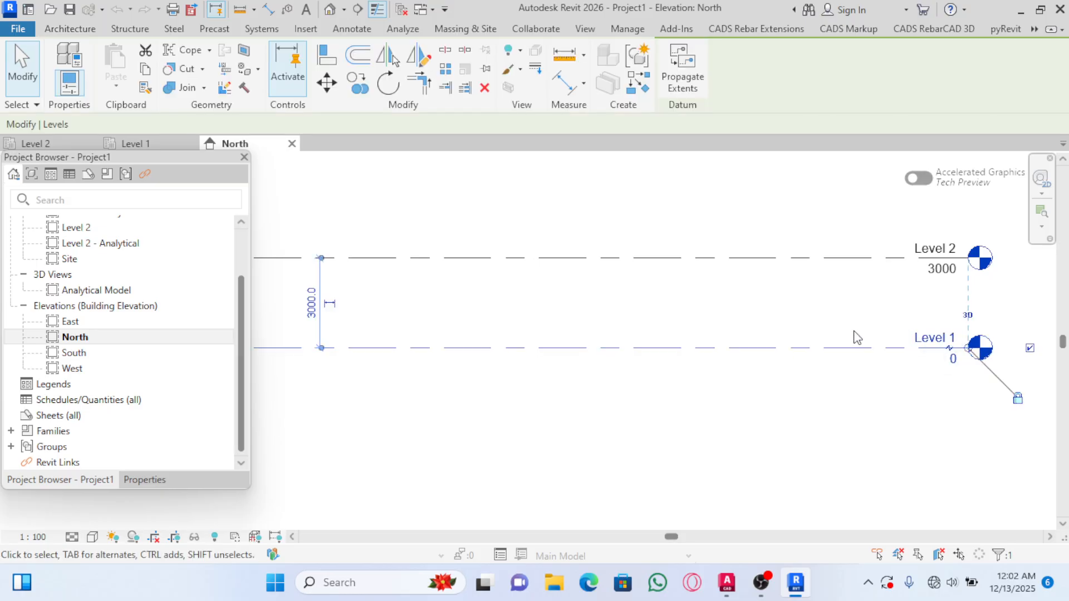
click(929, 341)
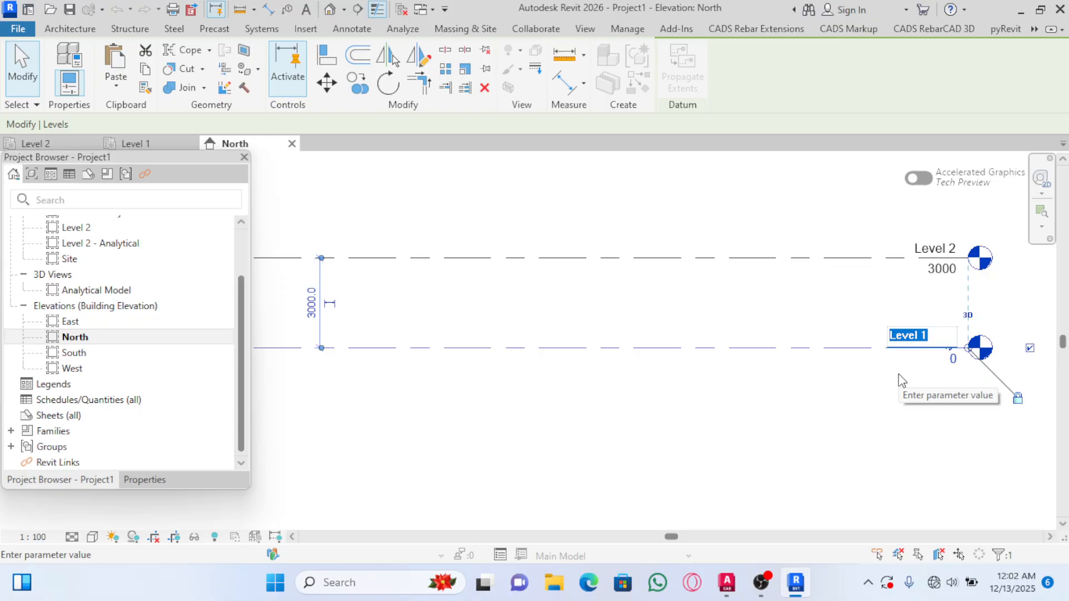
text(NGL)
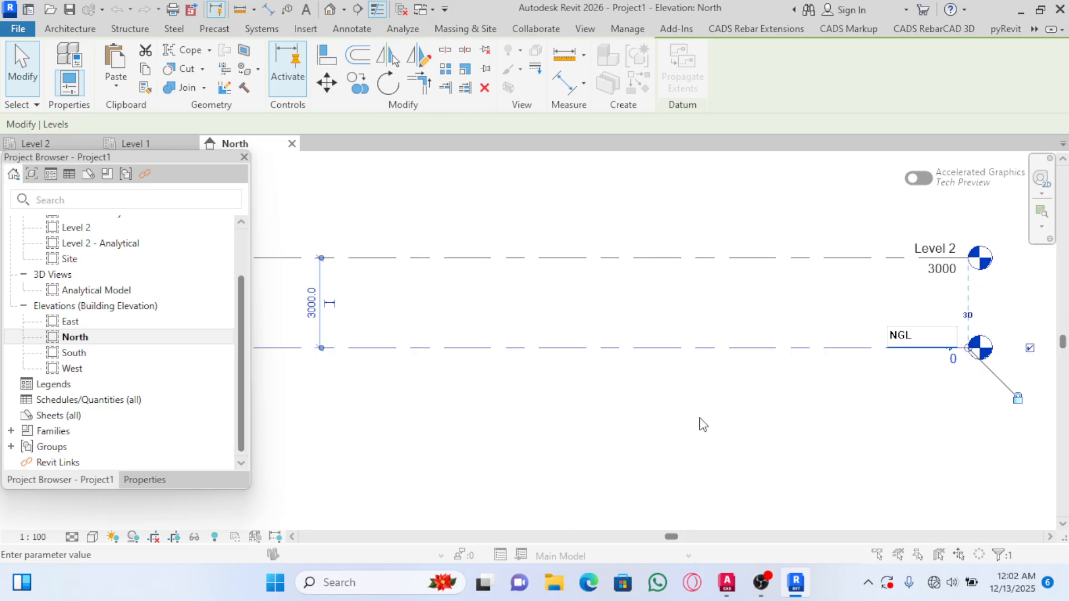
key(Return)
click(594, 290)
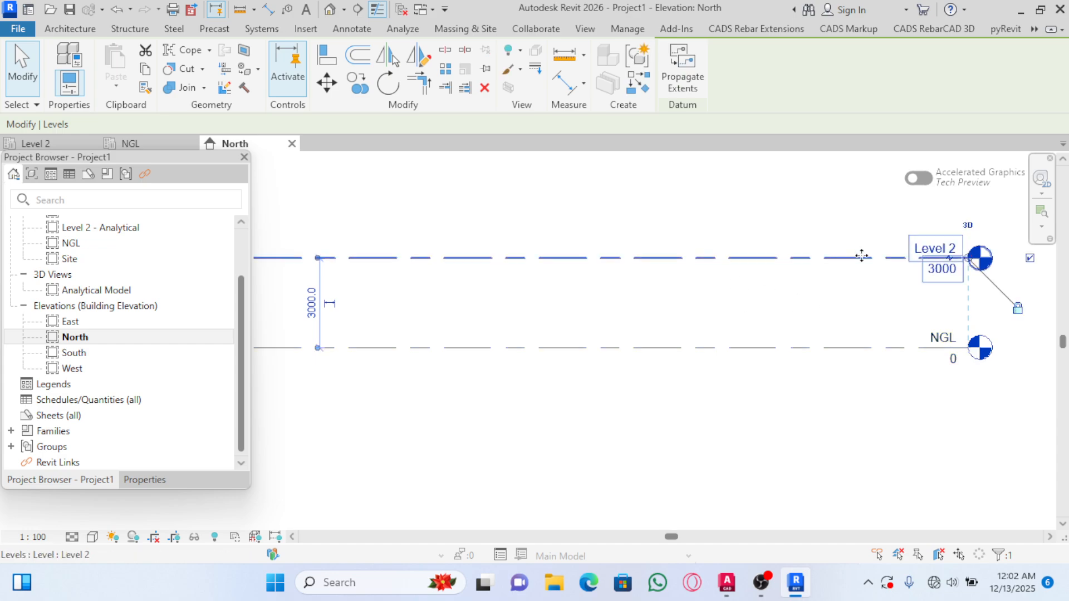
Rename Level 2 to GFL and rename its corresponding views as well
click(913, 254)
click(917, 260)
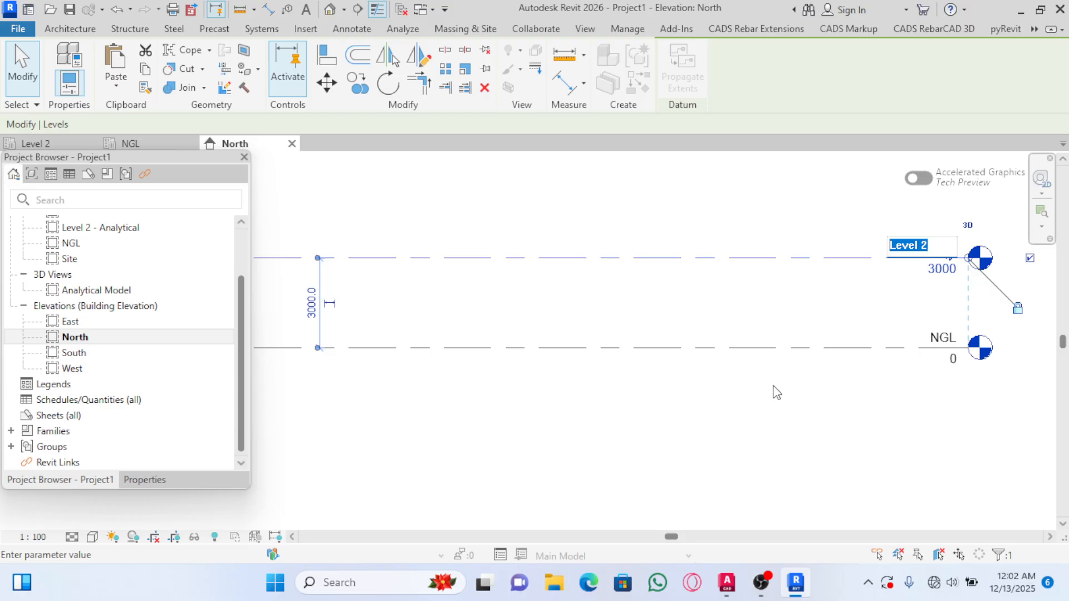
text(GFL)
key(Return)
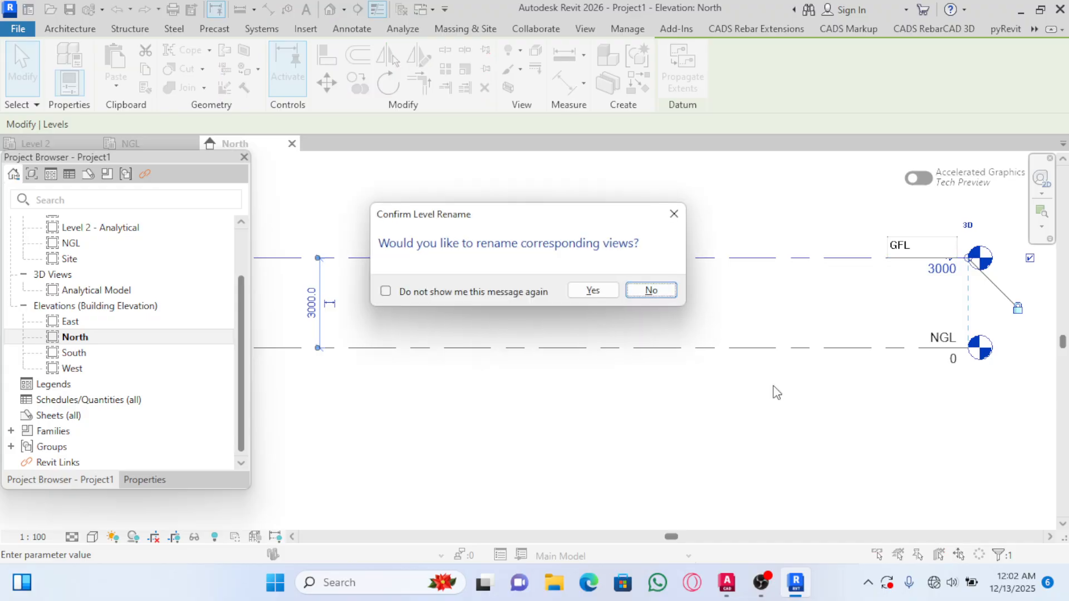
click(594, 290)
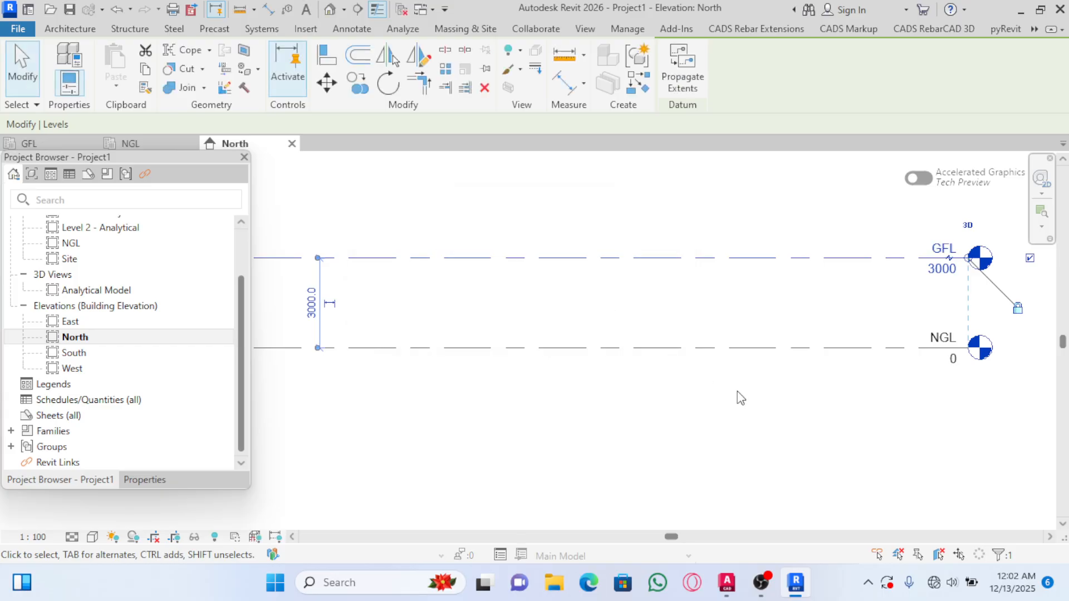
Set the distance between the NGL and GFL levels to 450 mm
scroll(699, 272, down, 2)
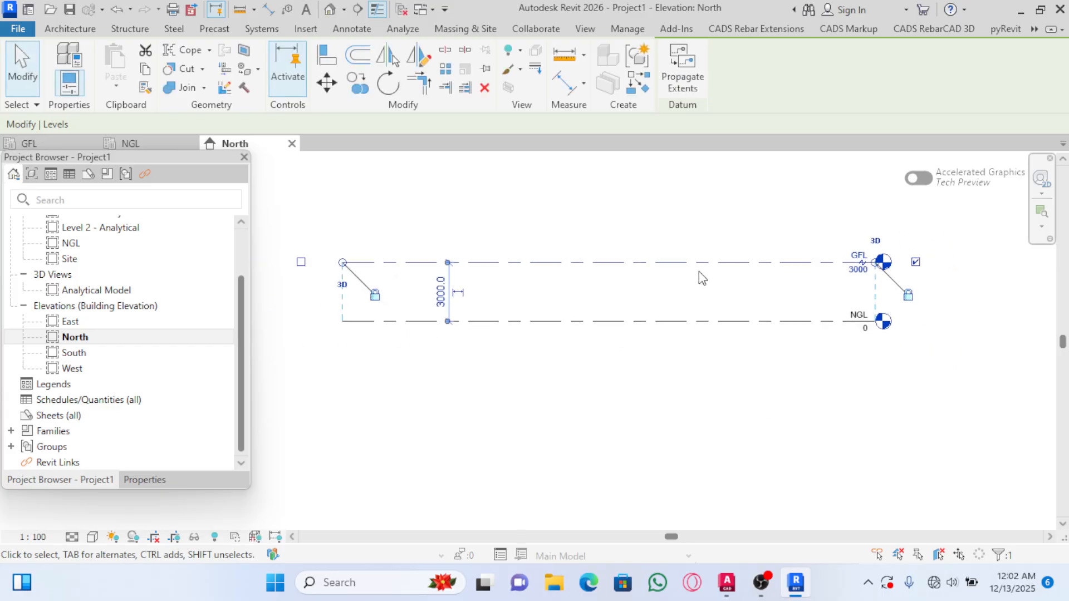
click(440, 291)
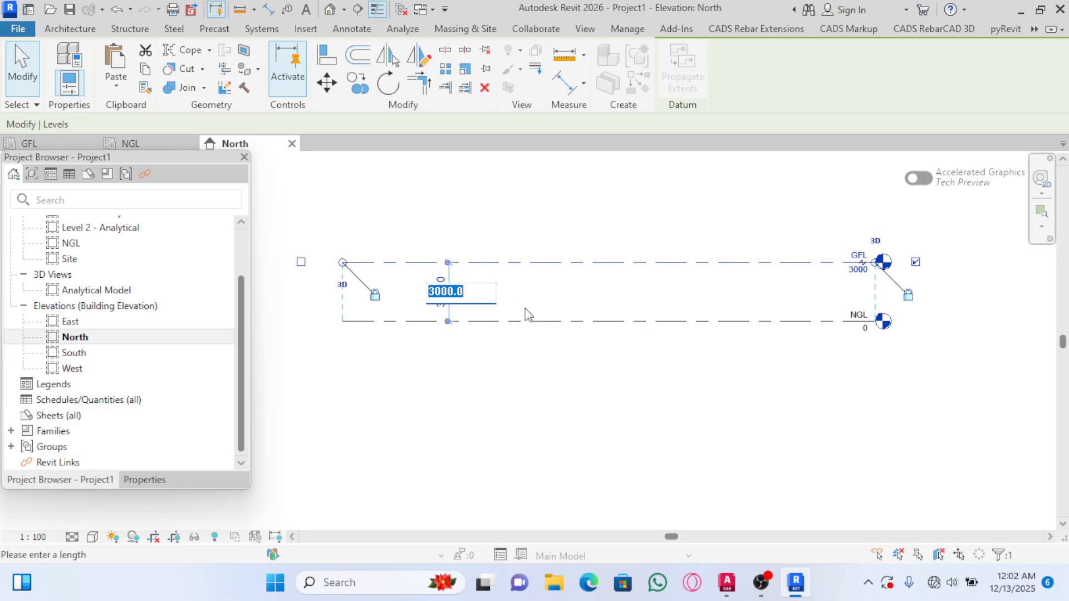
text(450)
key(Return)
Add an elbow to the NGL level line so its head and elevation label sit clear below the GFL head
scroll(886, 348, up, 3)
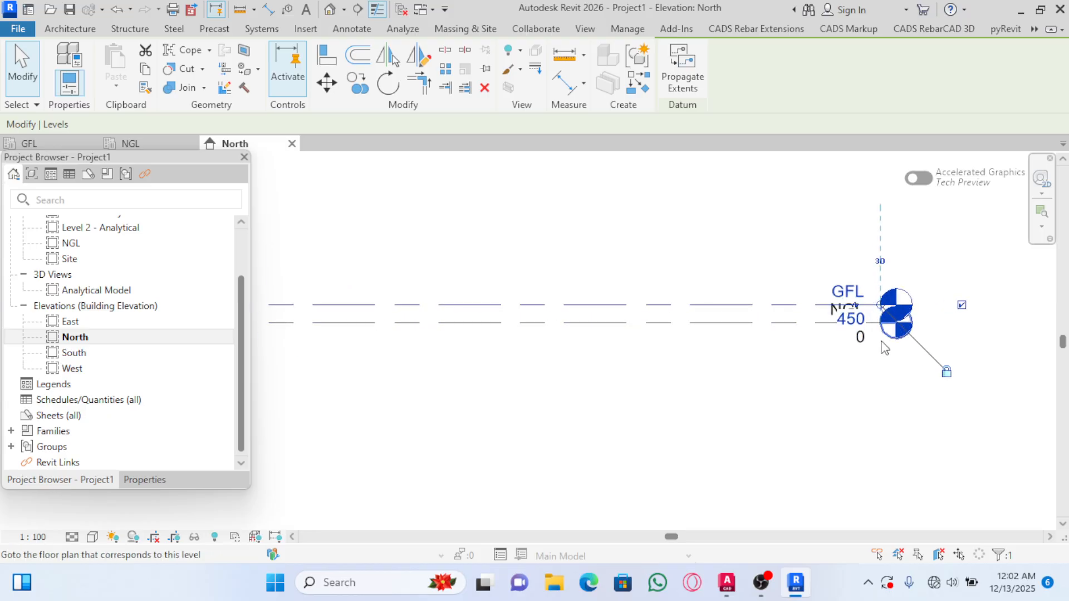
scroll(1019, 364, down, 1)
scroll(891, 367, up, 2)
click(840, 319)
click(829, 305)
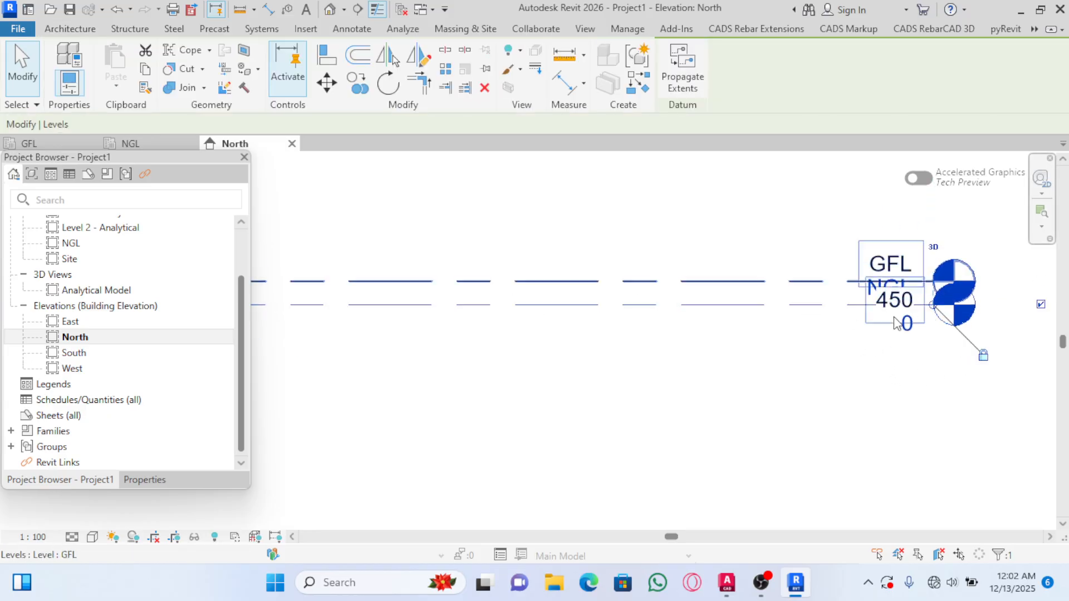
scroll(907, 309, up, 2)
scroll(771, 266, down, 1)
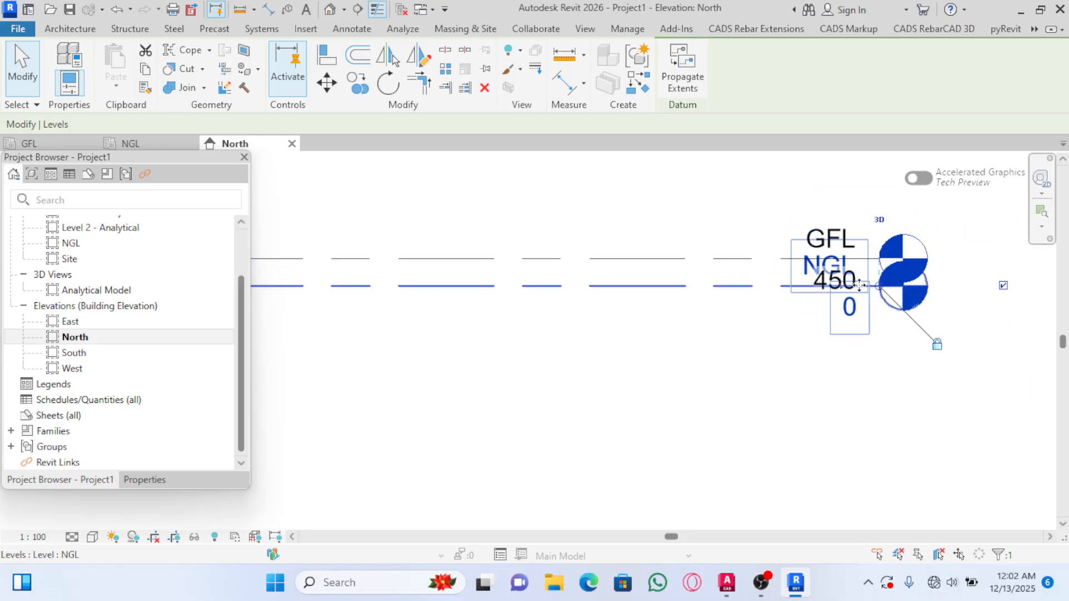
click(844, 289)
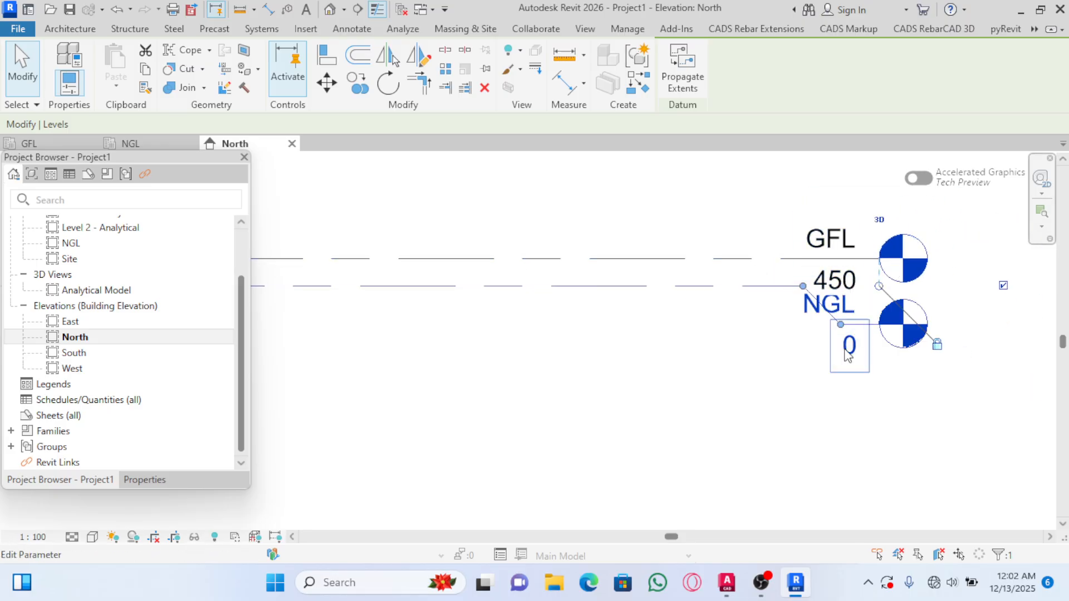
scroll(854, 356, down, 5)
scroll(891, 367, up, 2)
click(896, 363)
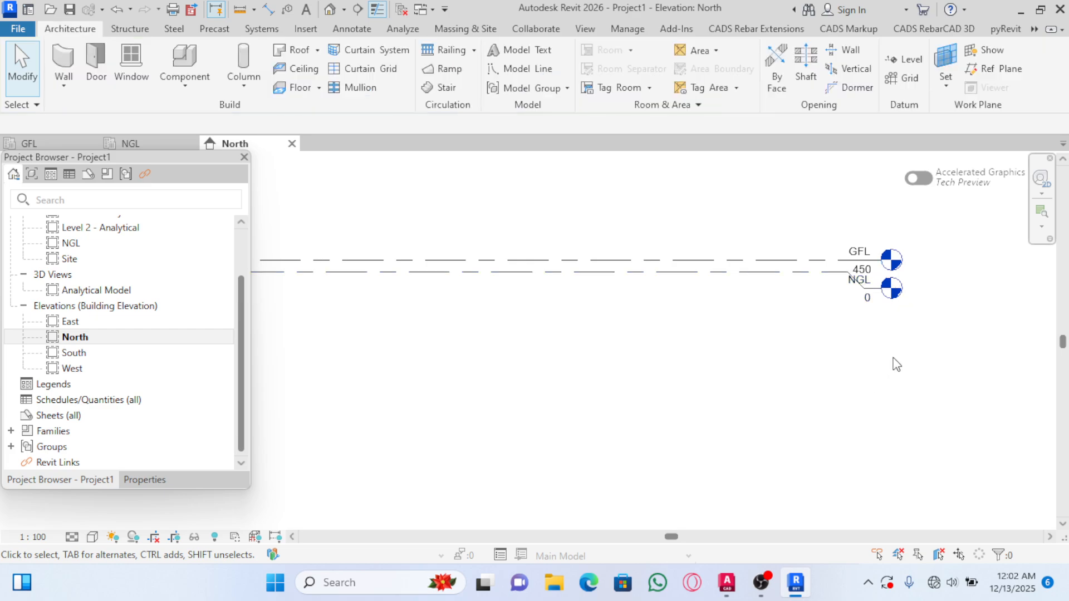
Create a similar level about 1600 mm below NGL, aligned with both ends of the existing levels
scroll(999, 279, down, 1)
scroll(559, 325, down, 2)
scroll(728, 311, up, 2)
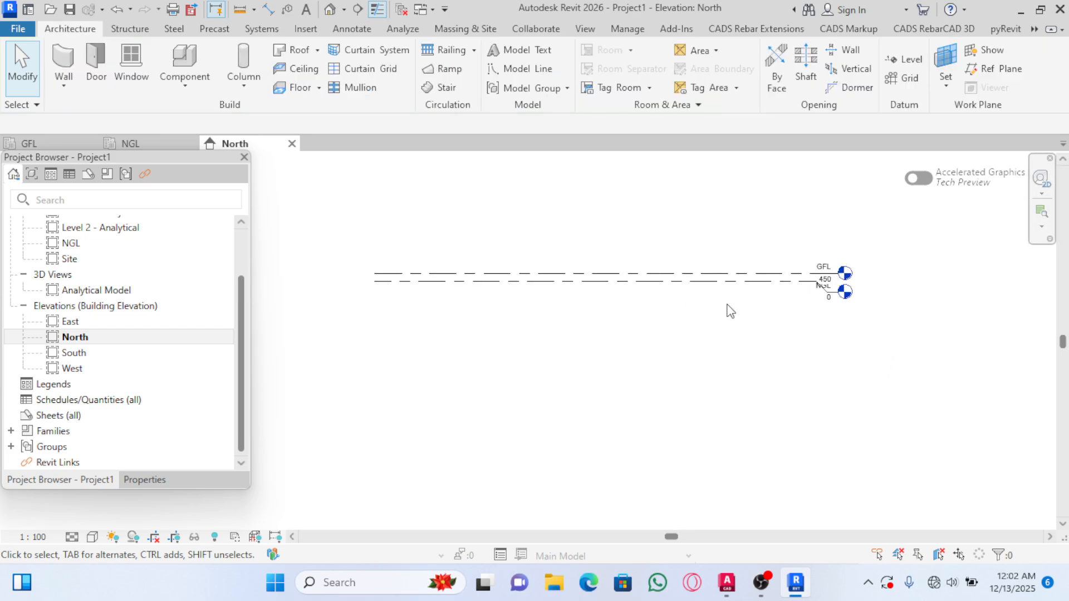
click(657, 282)
click(657, 282)
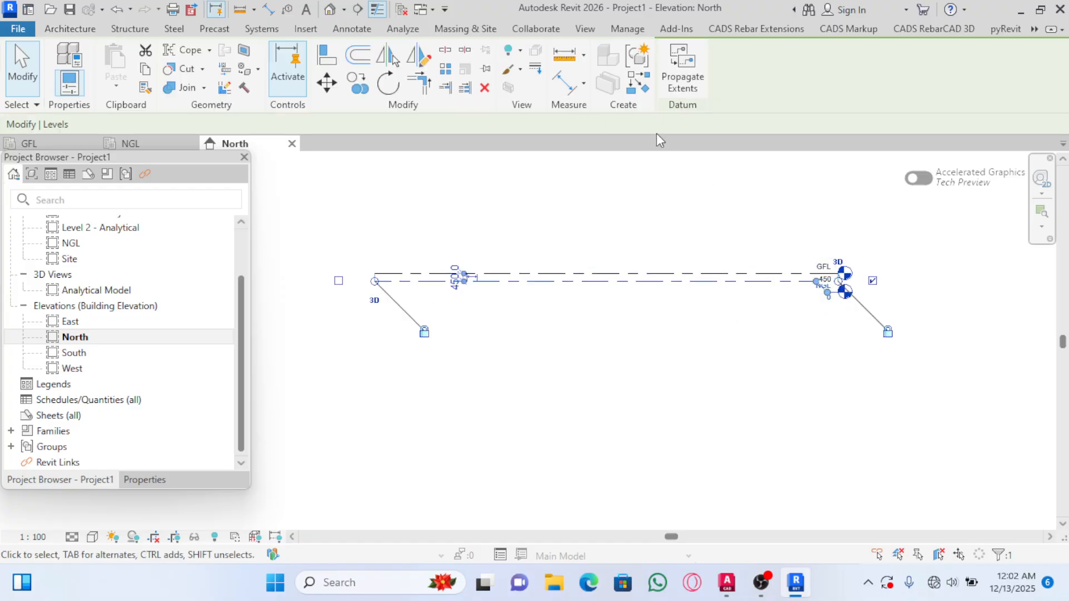
click(633, 90)
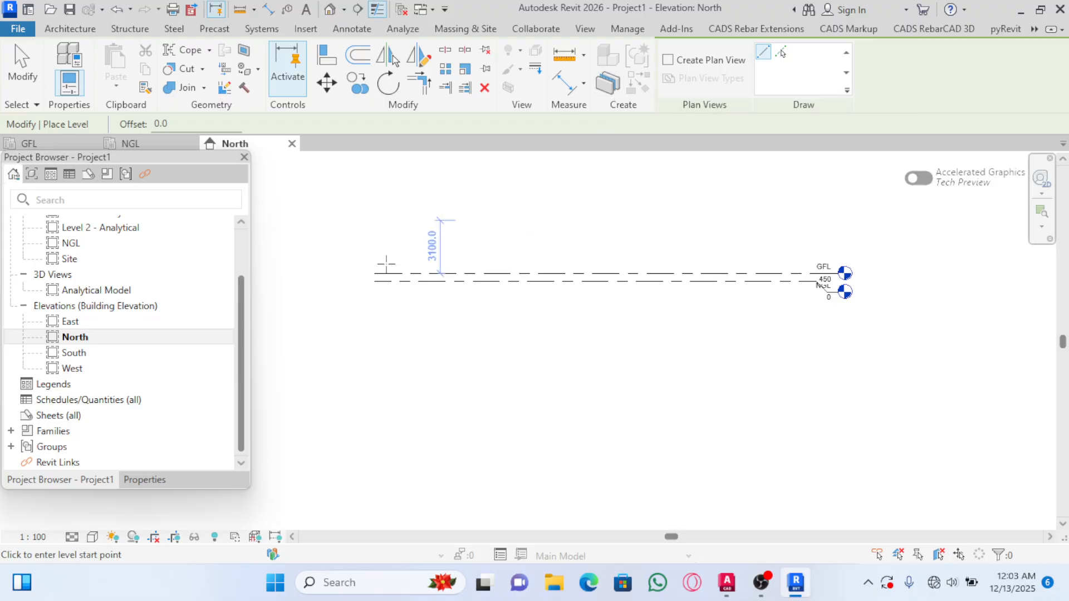
click(375, 308)
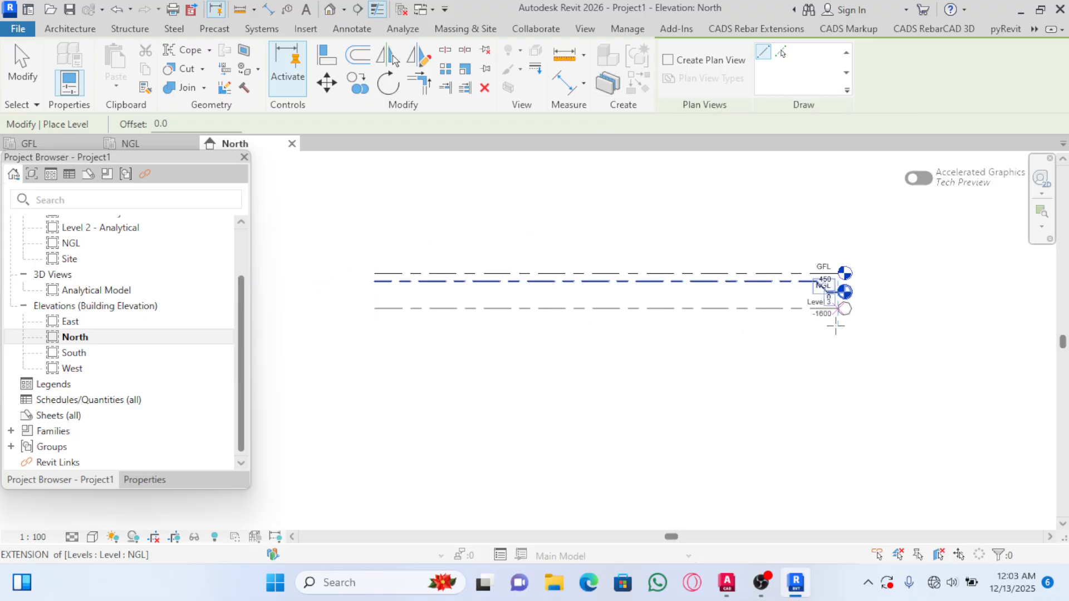
click(835, 308)
scroll(461, 440, down, 3)
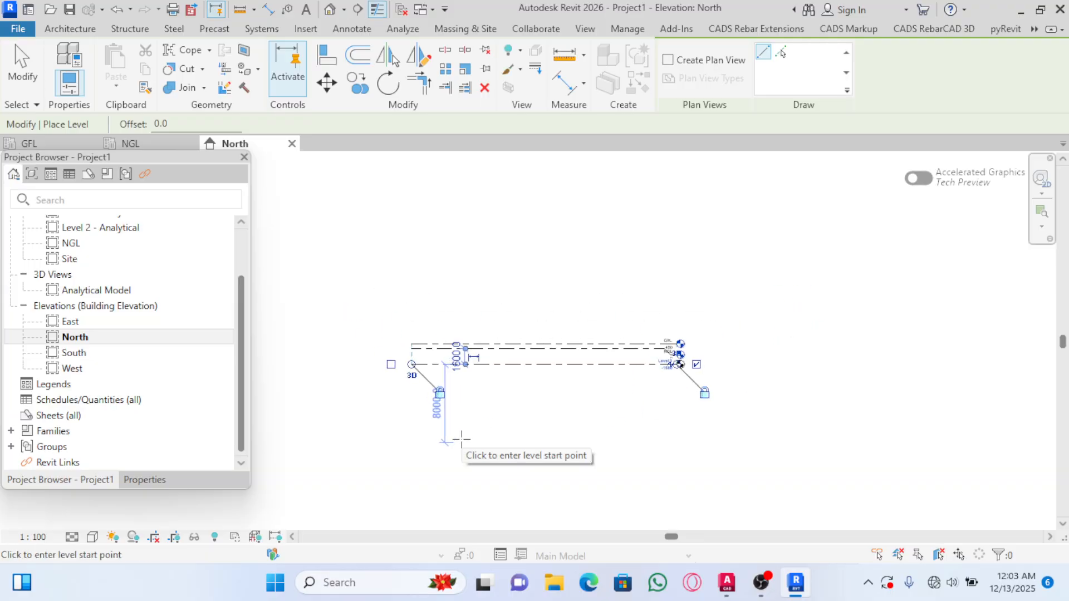
scroll(484, 379, up, 3)
key(Escape)
key(Escape)
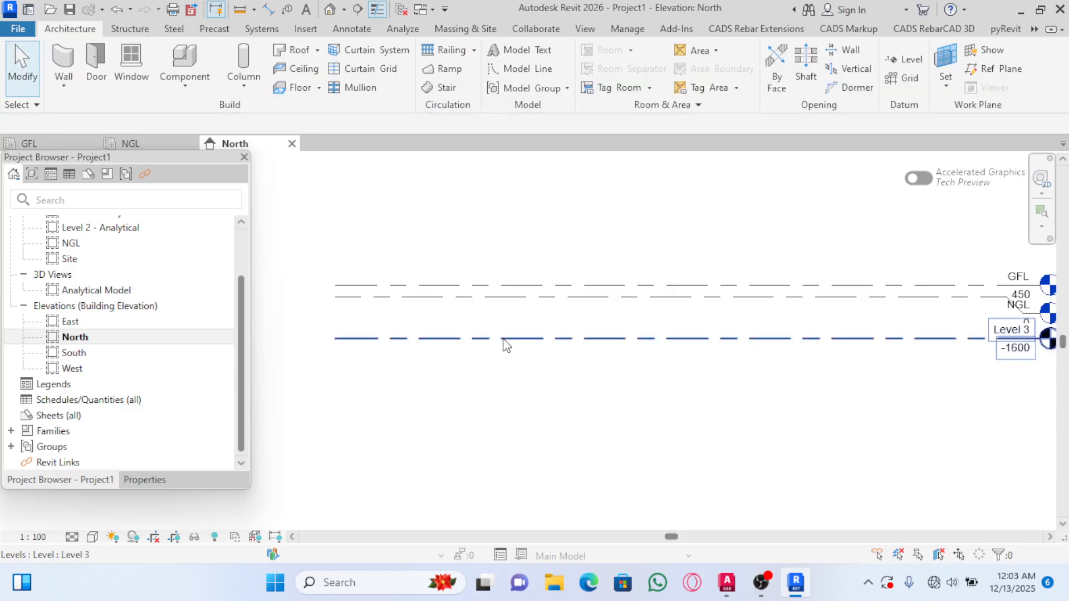
Set the distance between NGL and the new level below it to 1000 mm
click(503, 339)
scroll(405, 394, down, 1)
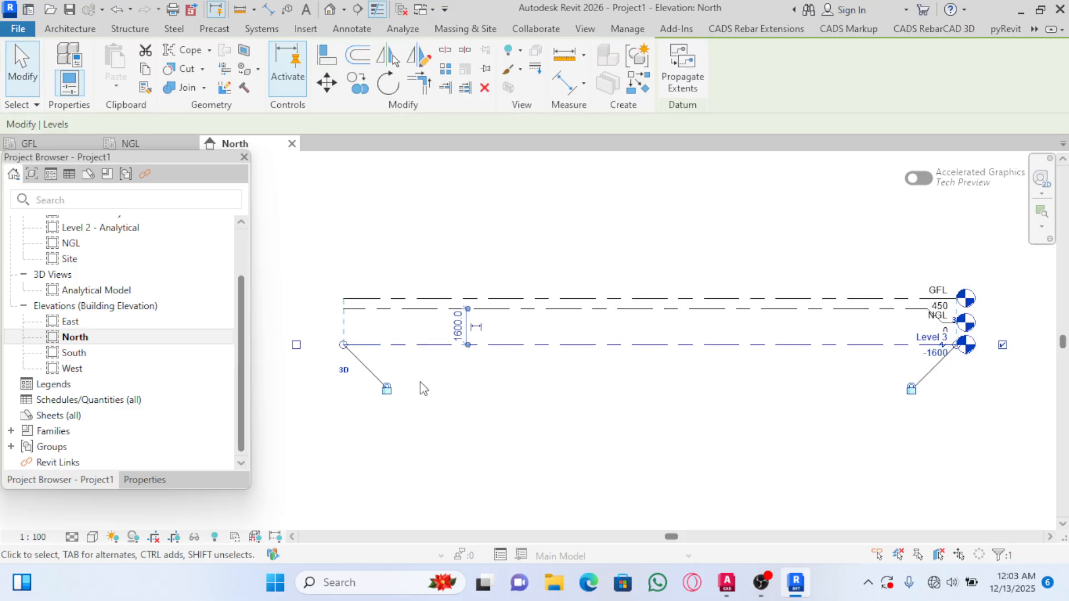
scroll(440, 340, up, 1)
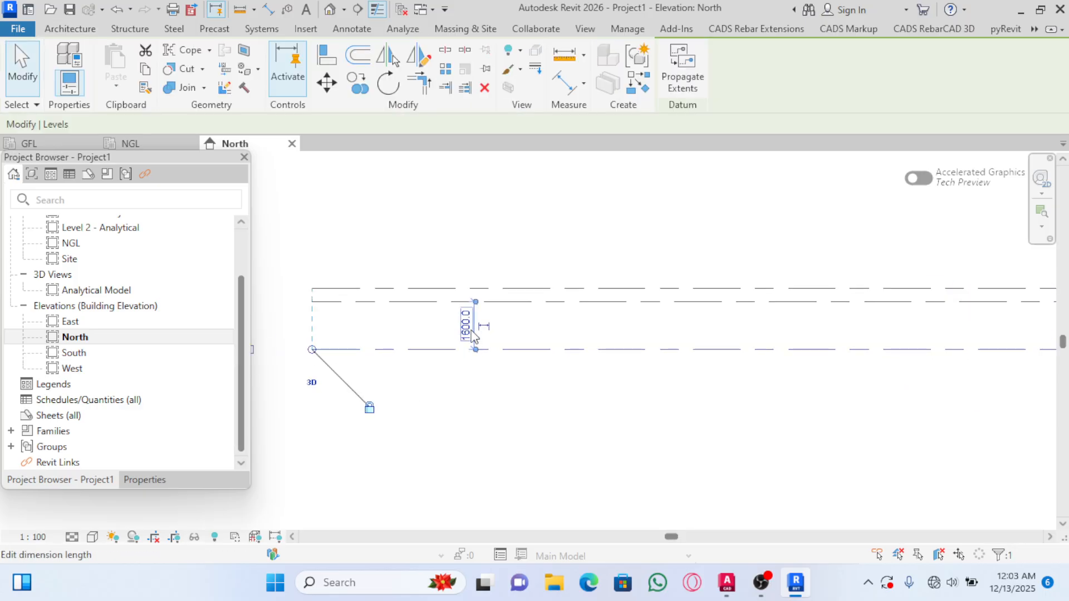
click(463, 325)
text(1)
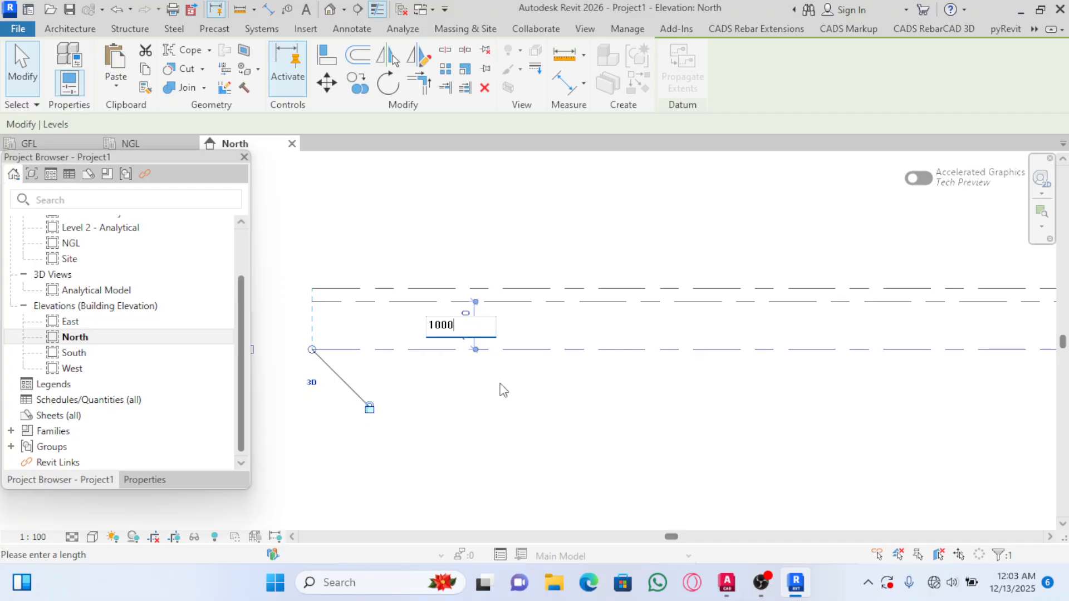
text(000)
key(Return)
scroll(371, 390, down, 2)
scroll(528, 367, up, 1)
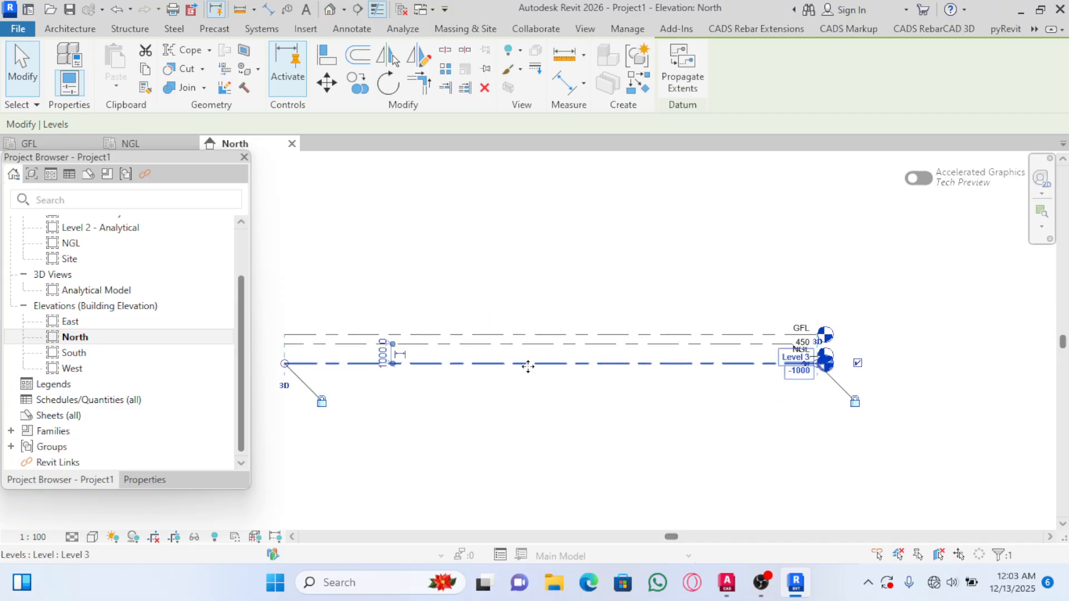
Rename the lowest level, Level 3, as FL
scroll(777, 372, up, 2)
click(853, 315)
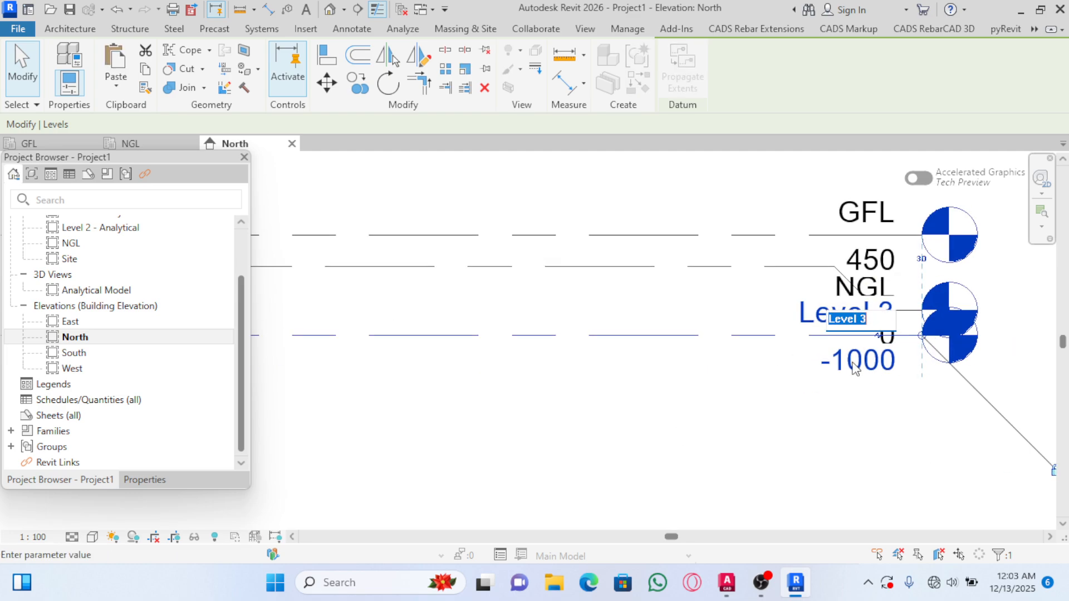
text(FL)
key(Return)
scroll(620, 420, down, 3)
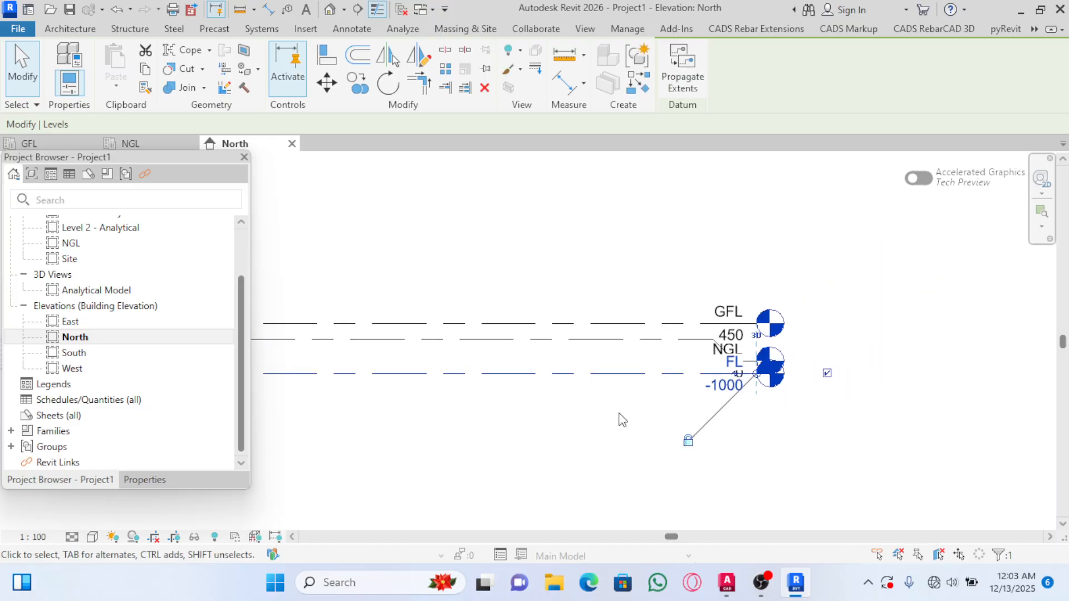
scroll(908, 417, down, 3)
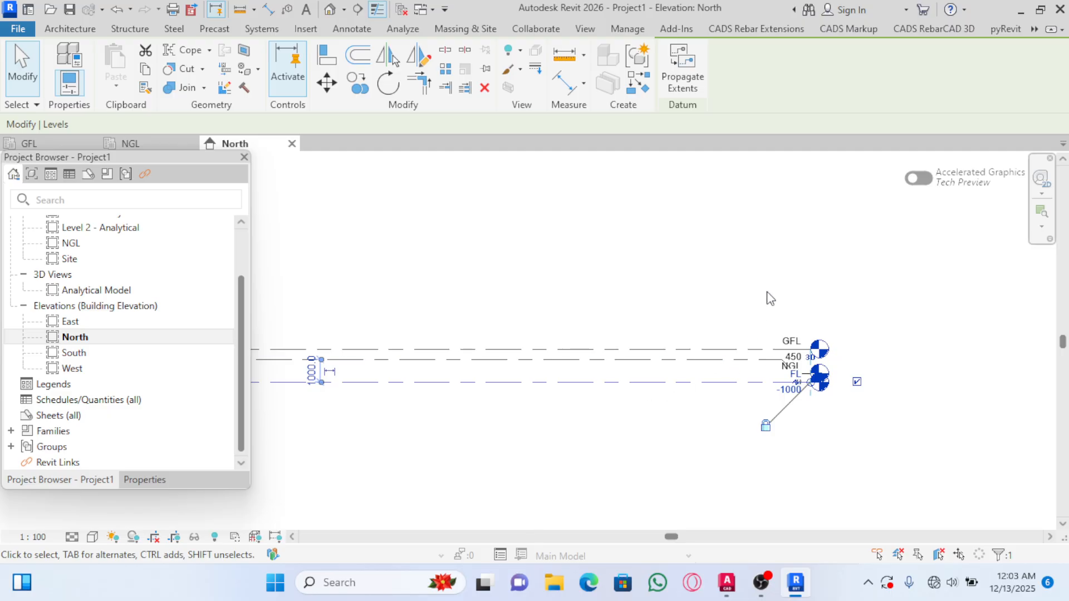
scroll(859, 334, down, 2)
scroll(675, 382, up, 1)
scroll(581, 381, down, 1)
scroll(577, 373, up, 1)
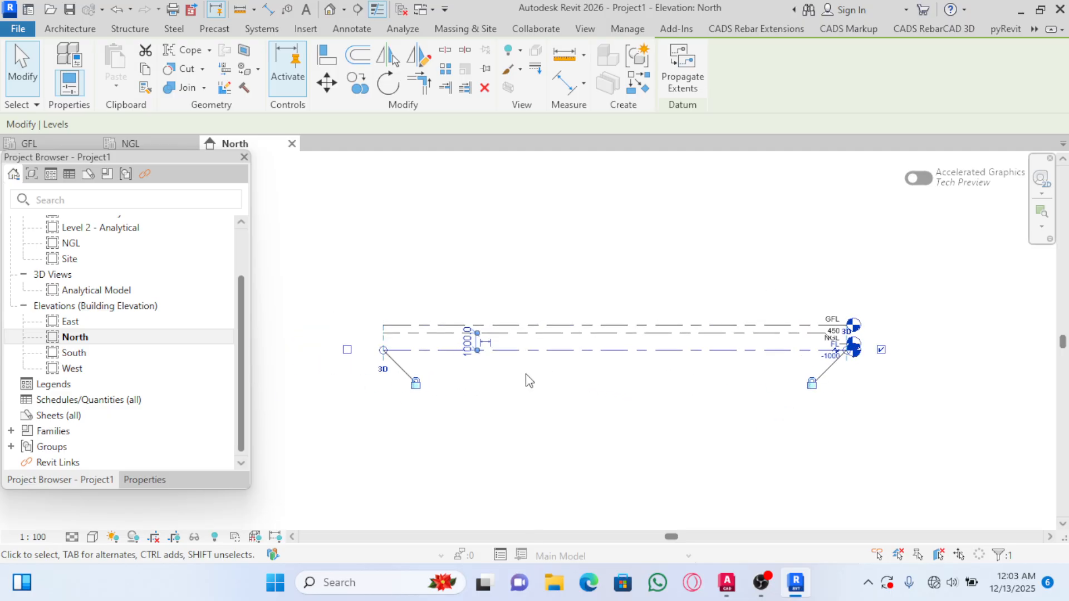
click(543, 383)
Create a similar level about 1100 mm above GFL, aligned with both ends of the existing levels
scroll(657, 310, up, 1)
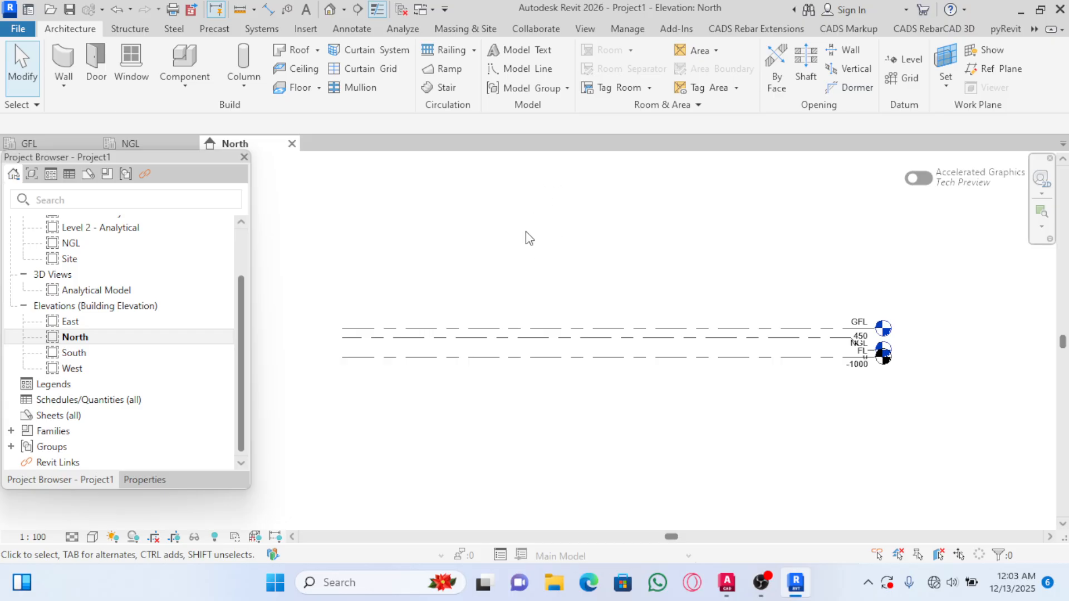
click(561, 328)
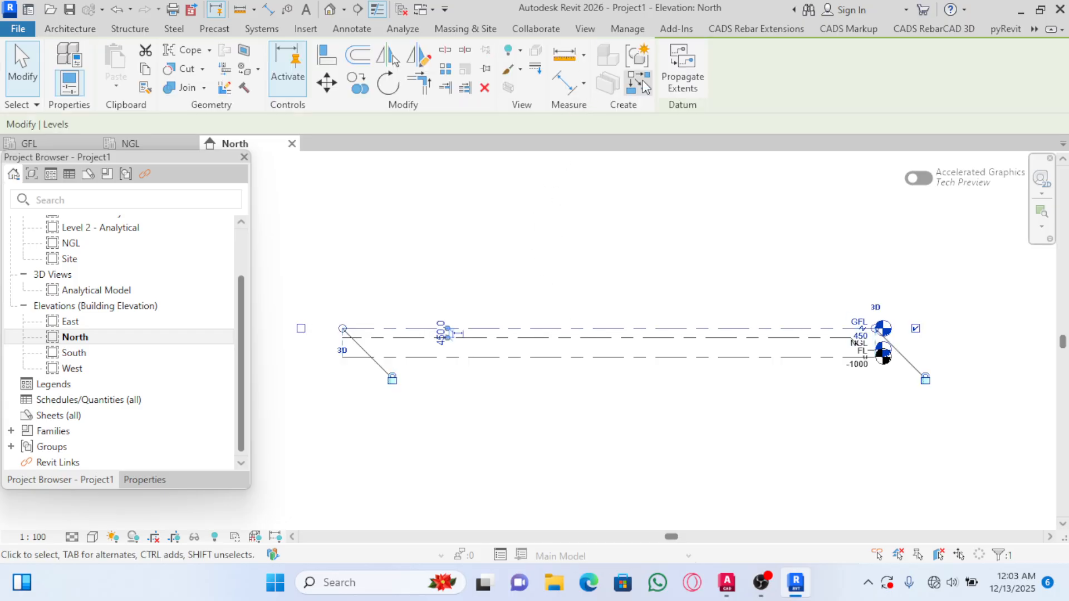
click(641, 82)
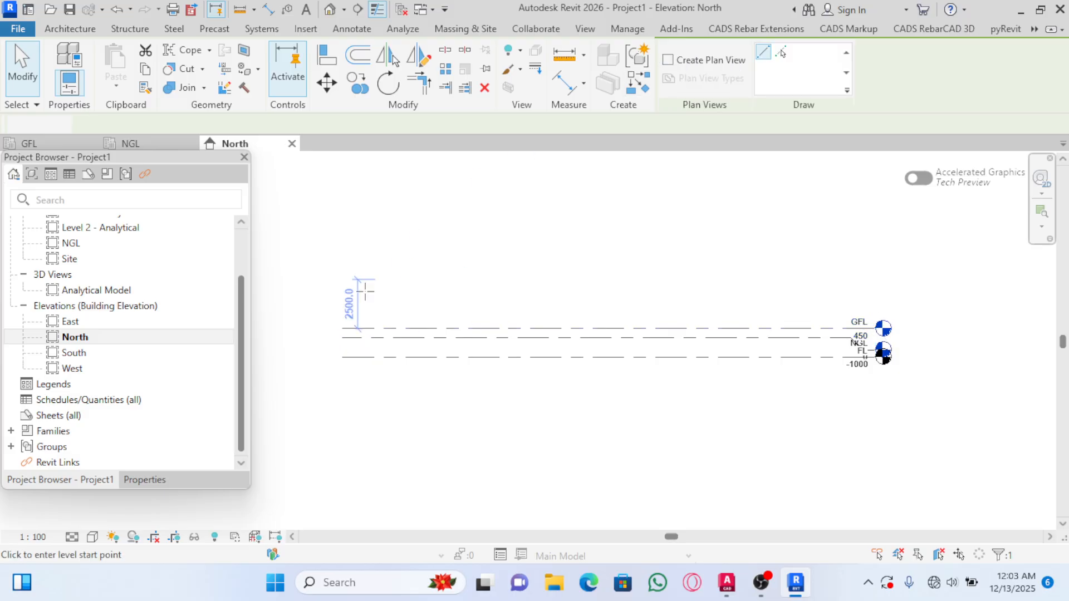
click(344, 307)
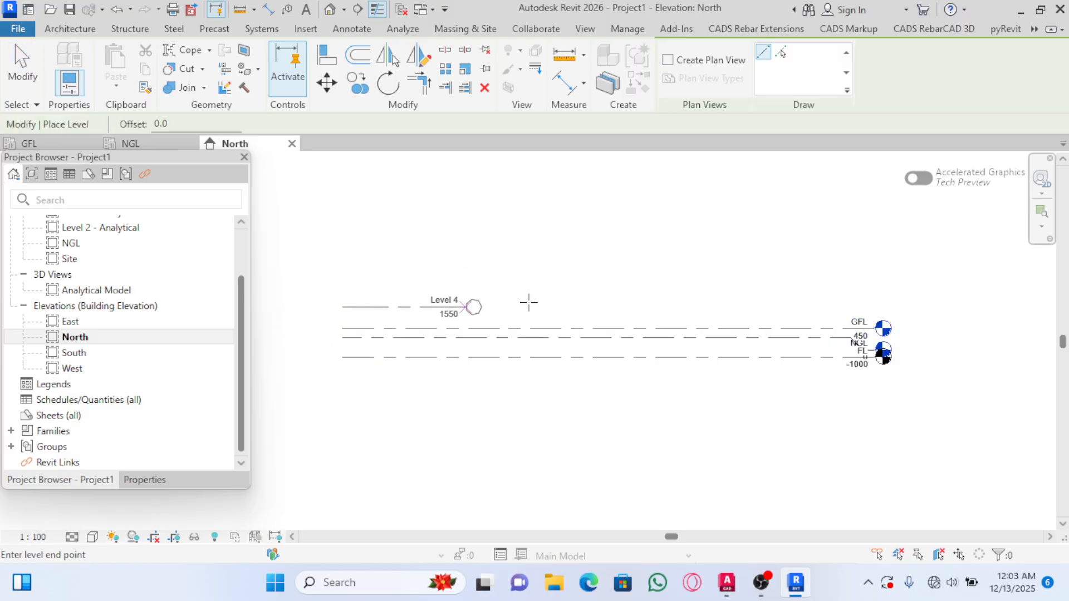
click(880, 307)
click(880, 306)
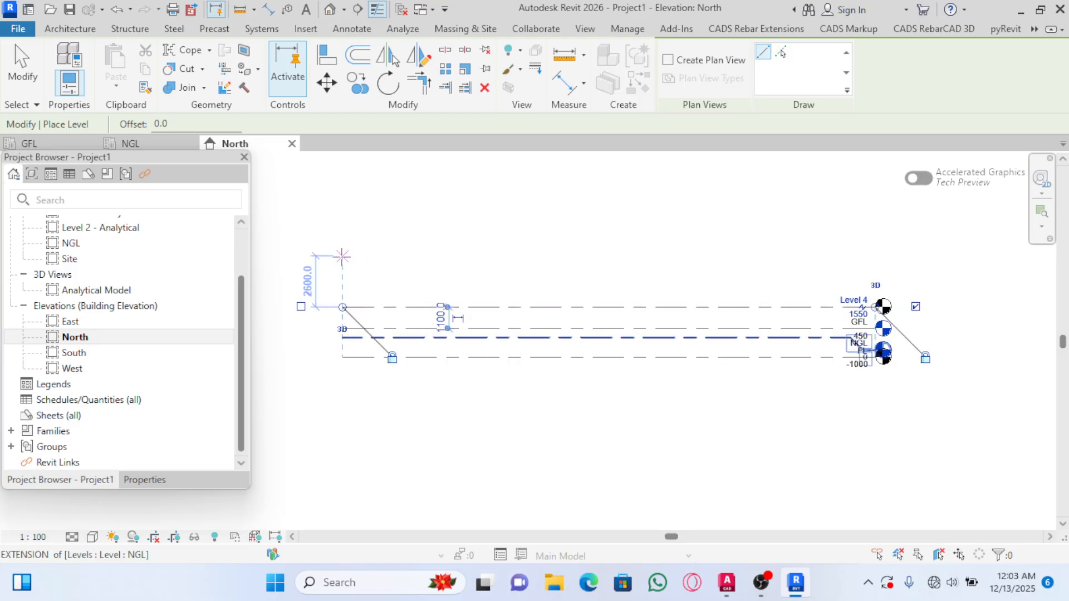
Draw another full-length level about 2600 mm above Level 4, aligned with the ends of the levels below
click(342, 257)
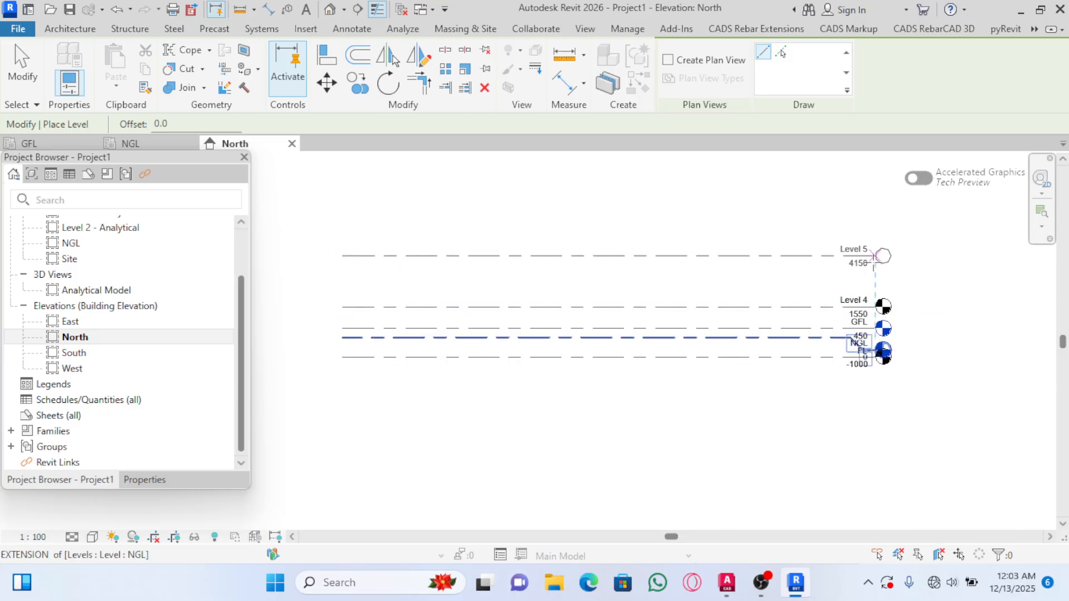
click(875, 256)
scroll(490, 361, up, 2)
key(Escape)
key(Escape)
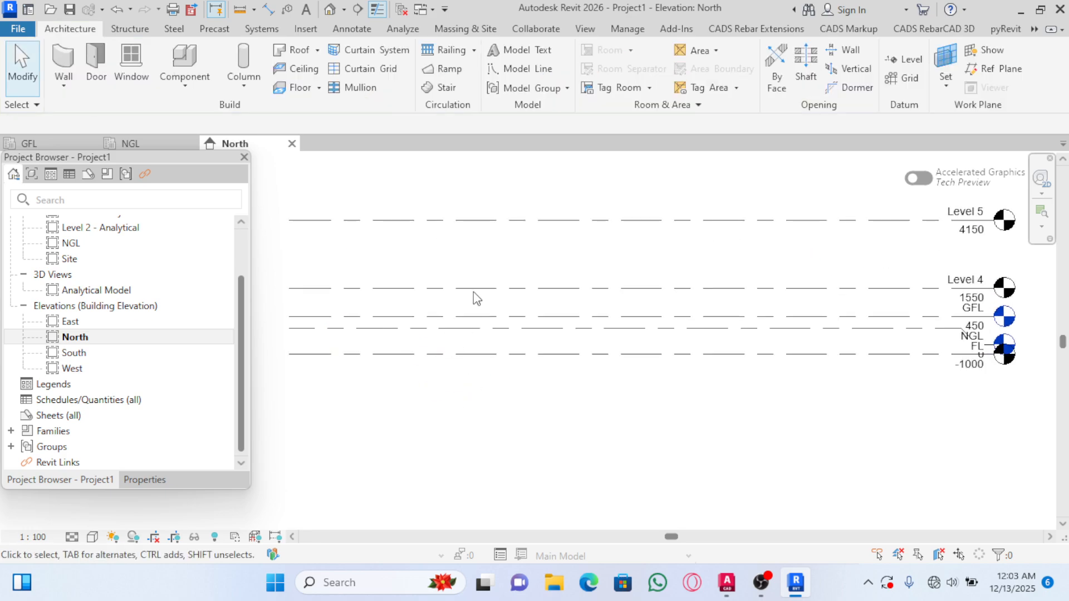
Set the distance between GFL and Level 4 to 3000 mm
click(513, 299)
scroll(398, 302, up, 2)
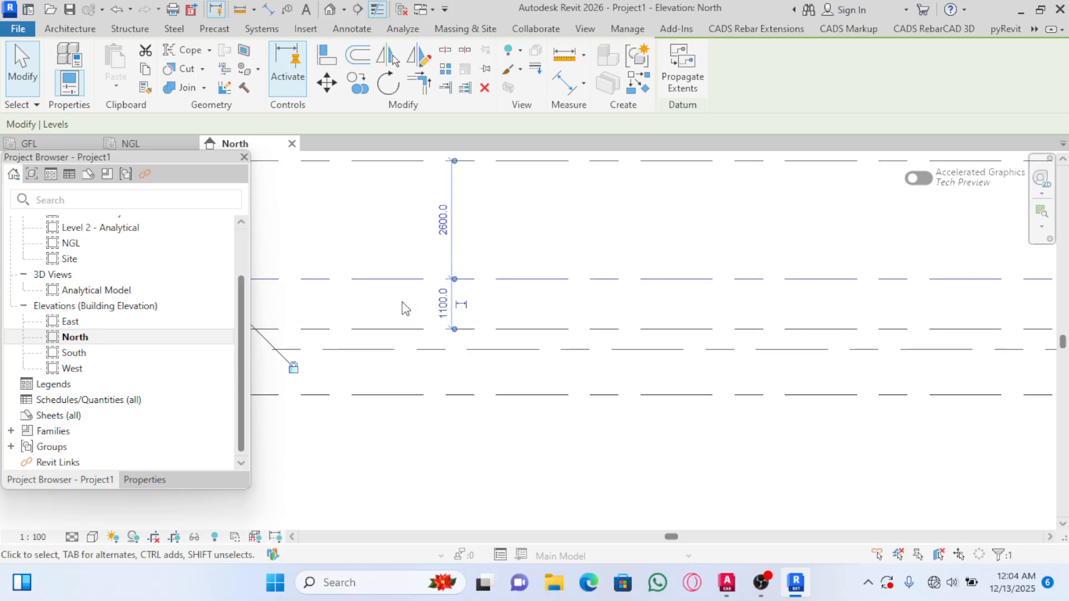
scroll(494, 303, down, 1)
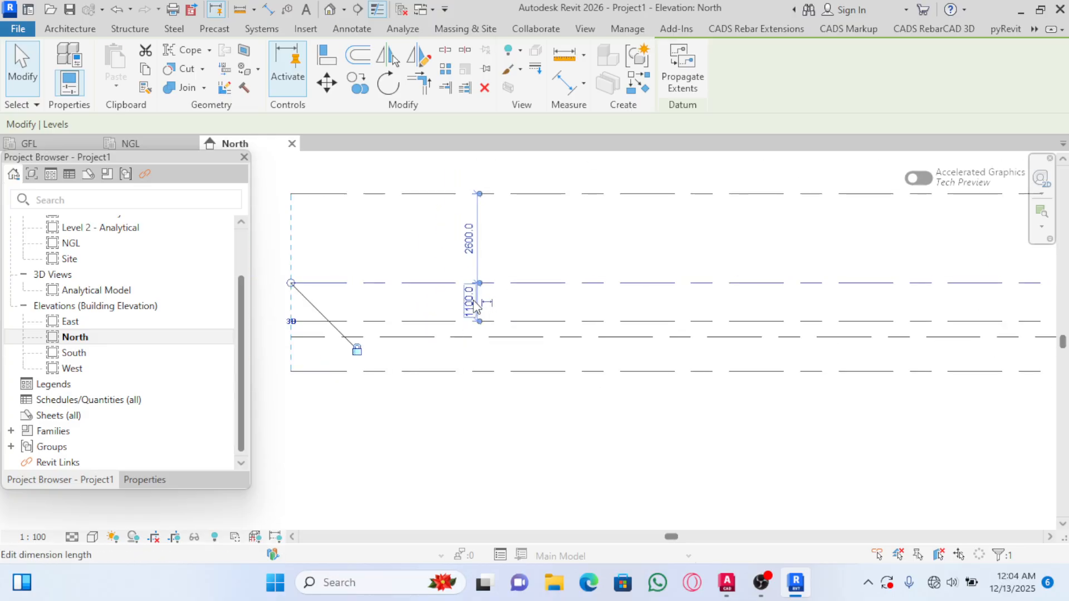
click(471, 304)
text(3)
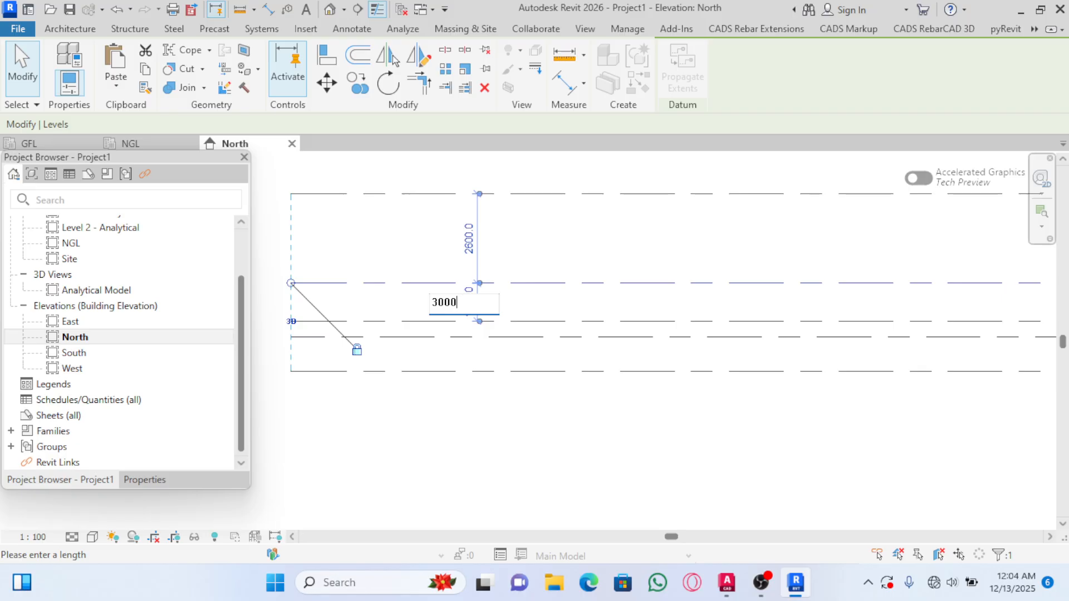
text(000)
key(Return)
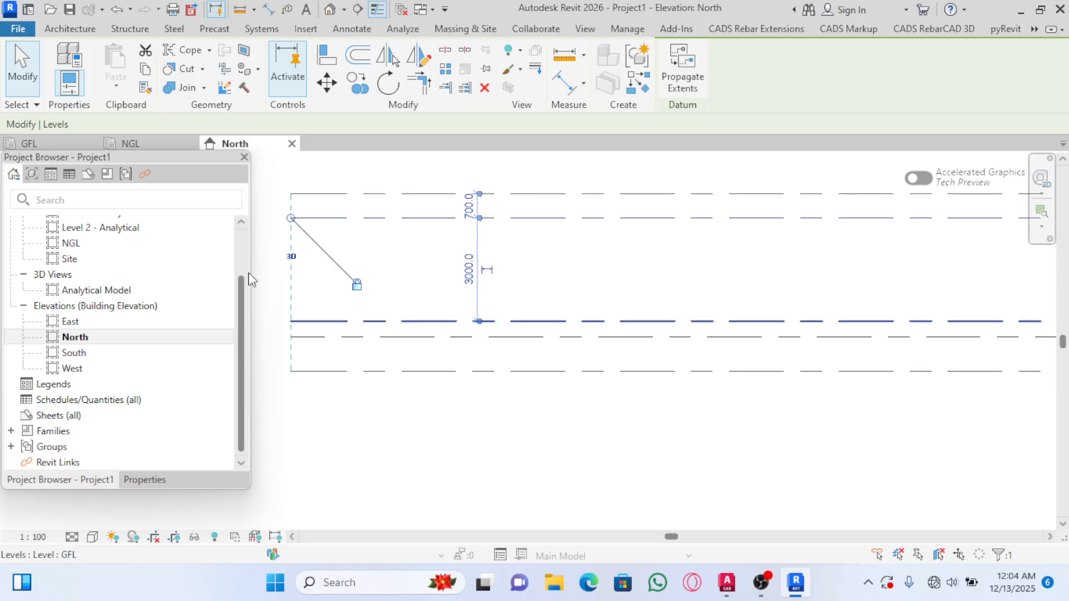
Set the distance between Level 4 and Level 5 to 3000 mm
scroll(526, 433, down, 3)
scroll(551, 390, up, 2)
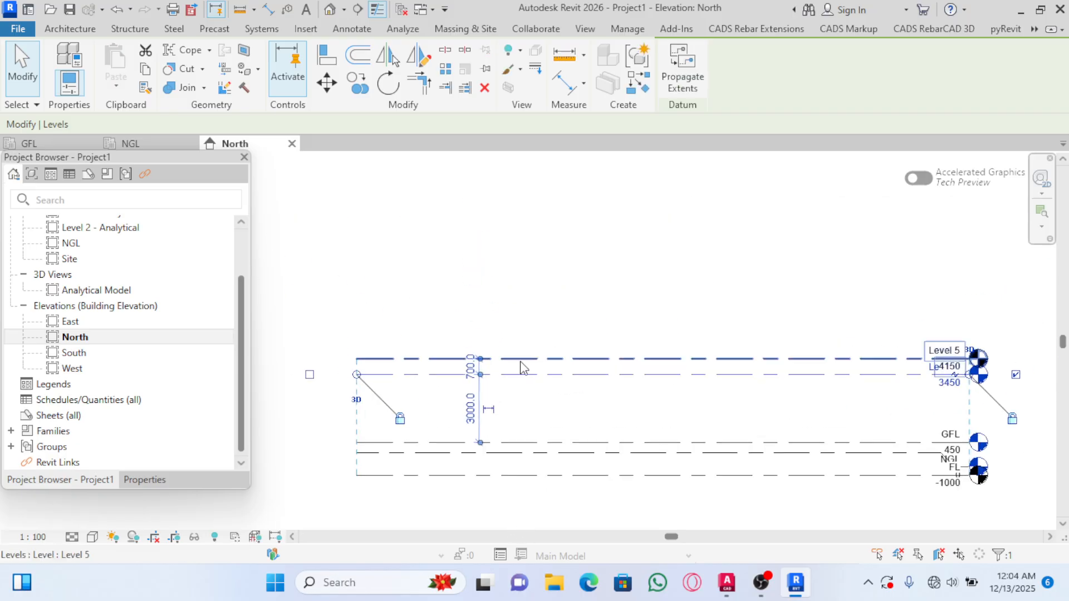
scroll(613, 362, up, 1)
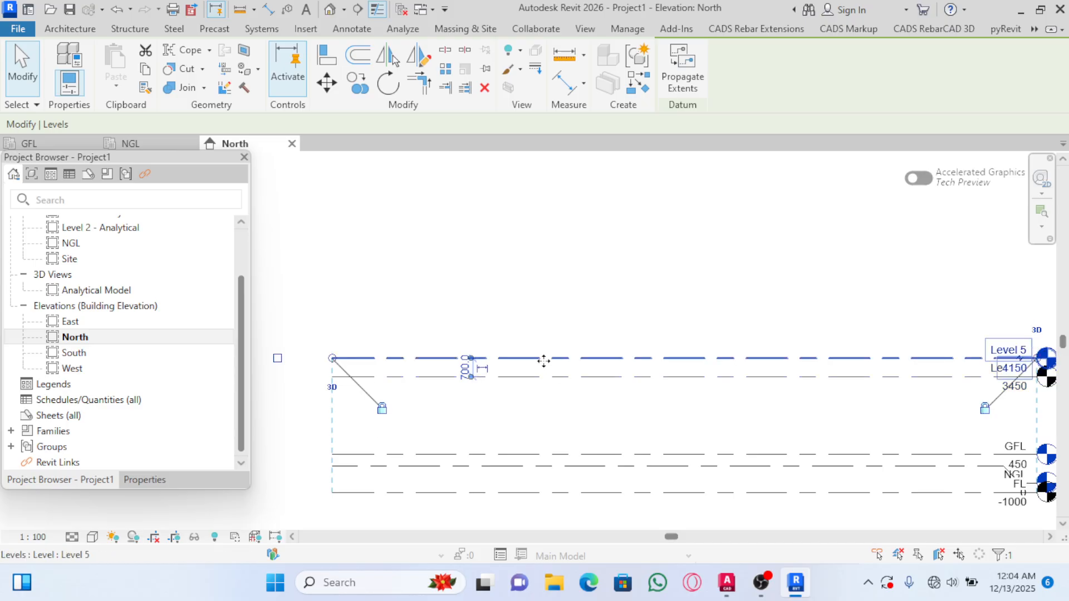
click(565, 359)
click(464, 368)
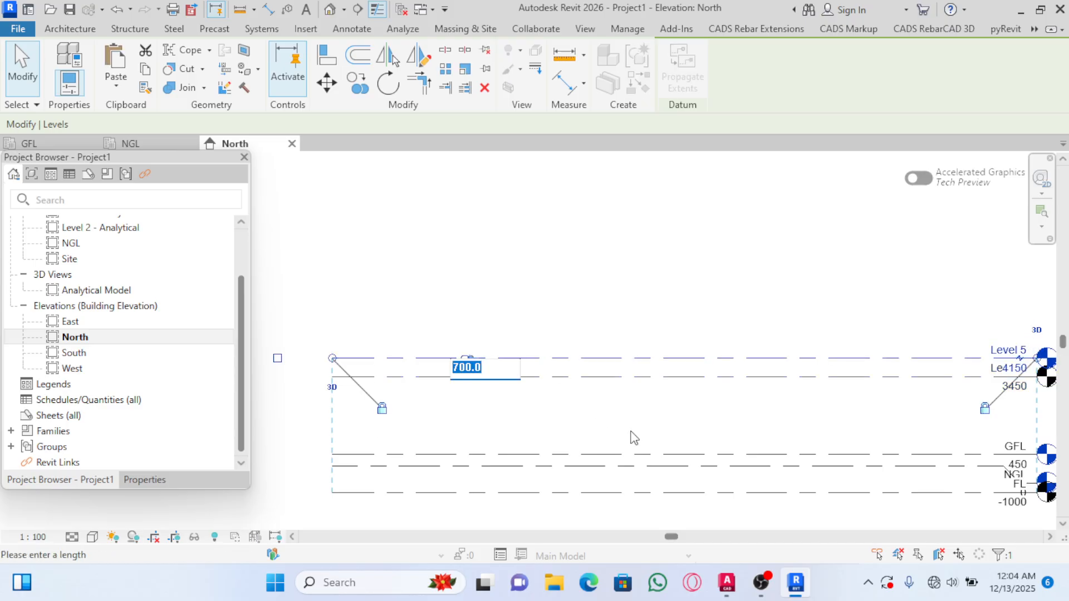
text(30)
key(Return)
scroll(577, 320, down, 5)
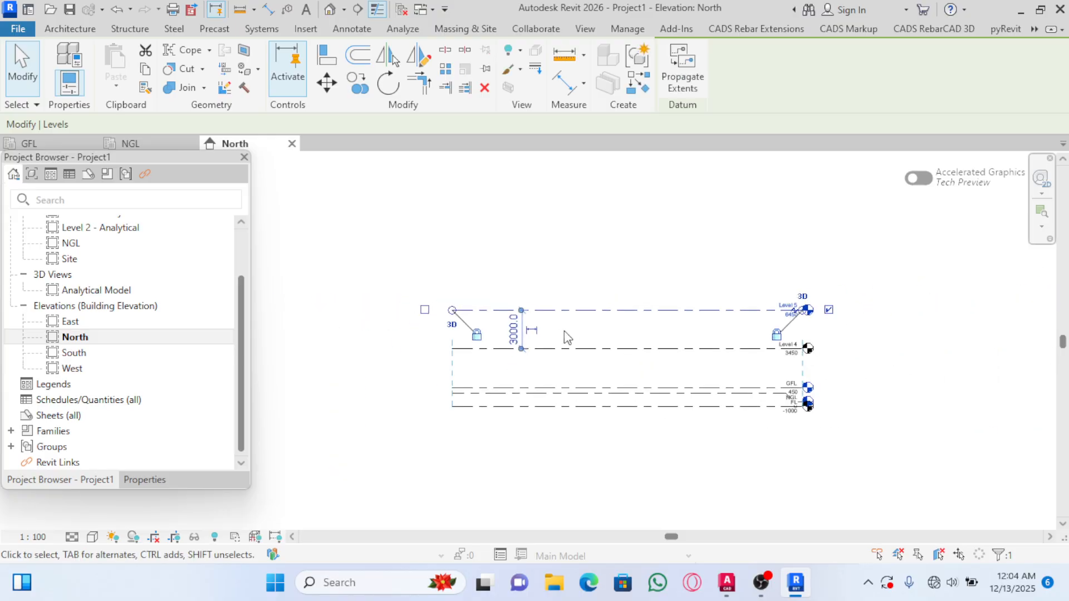
click(700, 252)
scroll(823, 371, up, 7)
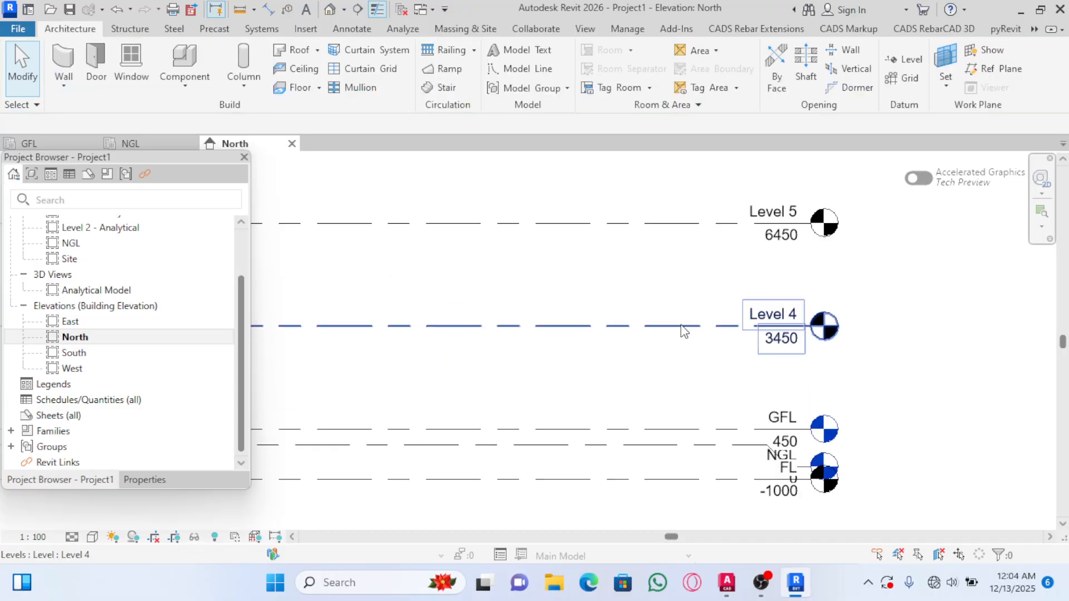
Rename Level 4 as FFL
click(684, 331)
scroll(809, 311, up, 3)
click(793, 317)
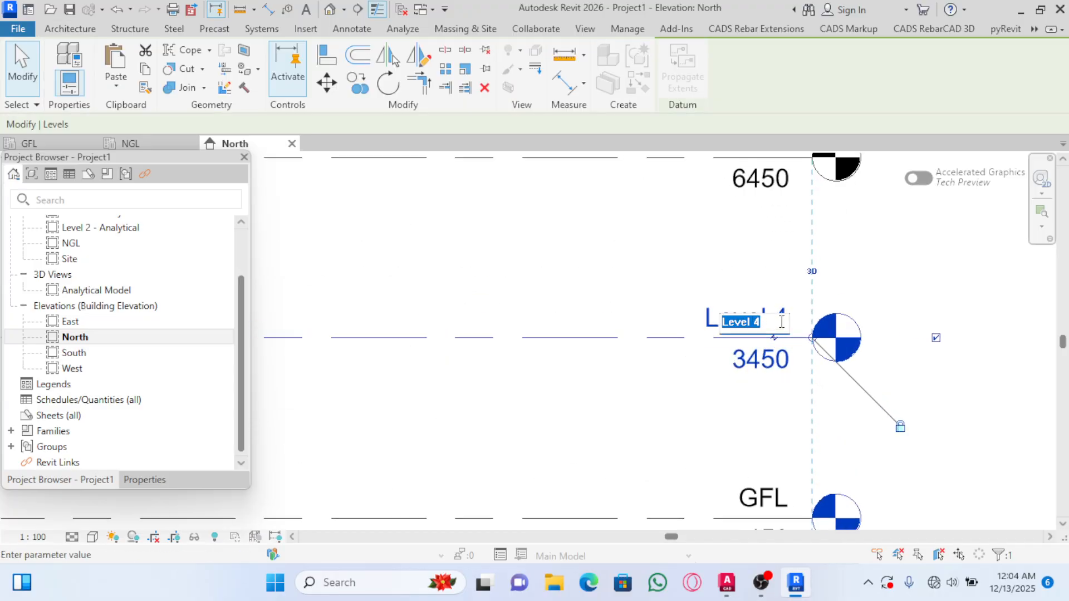
text(FFL)
key(Return)
Rename Level 5, the topmost level, as RL
scroll(621, 365, down, 3)
scroll(621, 365, up, 3)
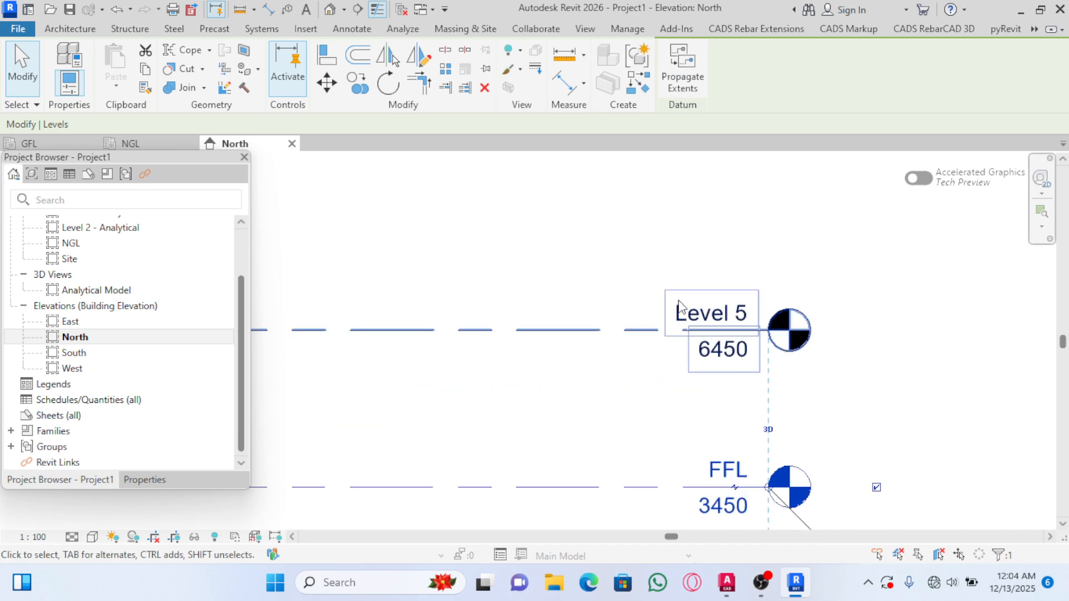
click(710, 322)
click(710, 321)
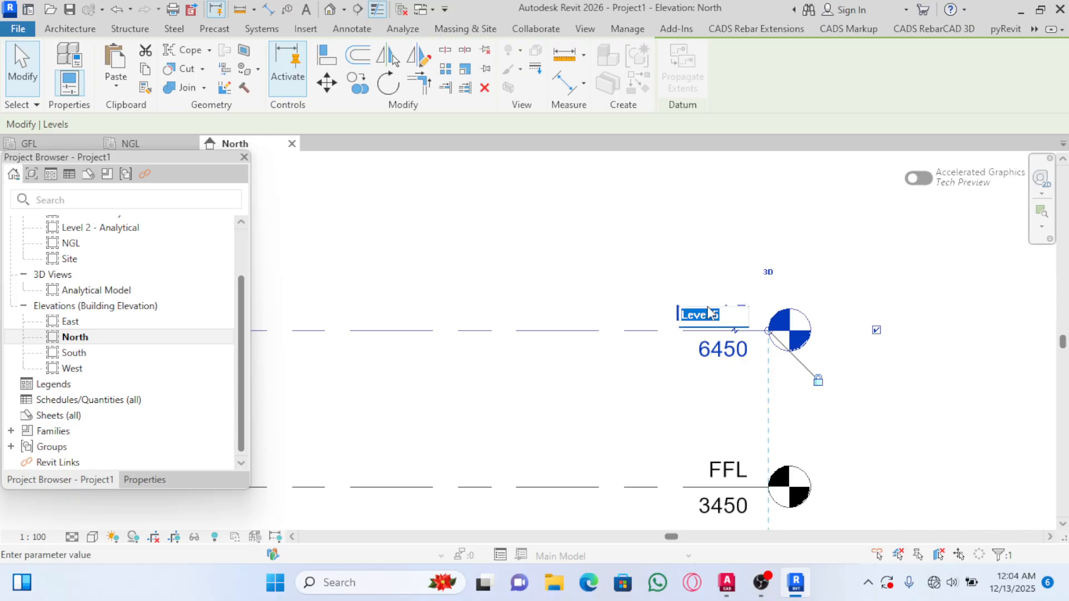
text(RL)
key(Return)
scroll(740, 257, down, 5)
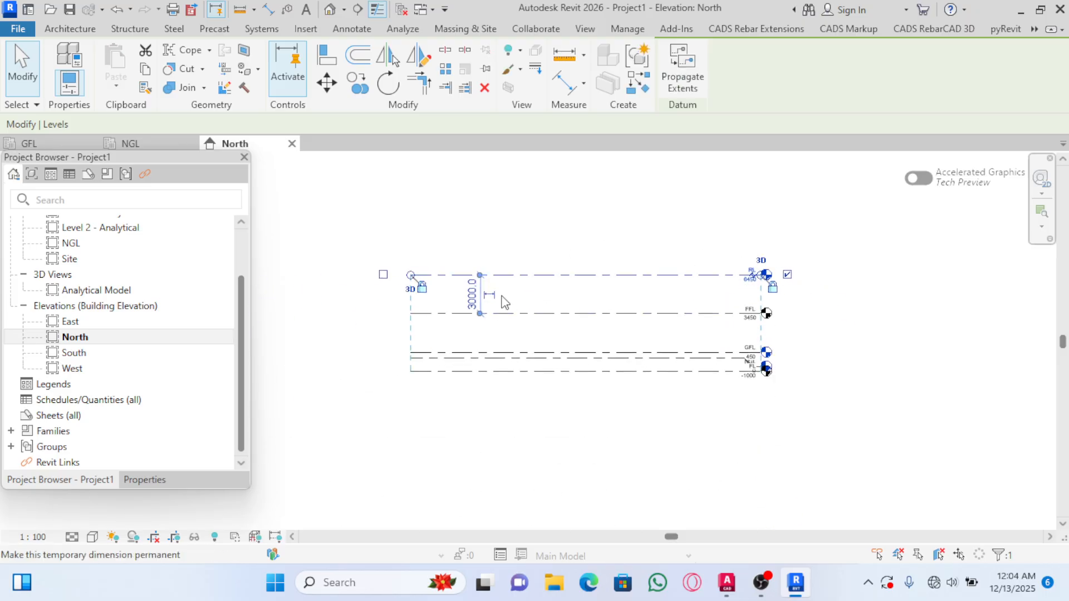
Review the named levels and their elevations in the North elevation, along with the existing structural plans
scroll(502, 298, up, 3)
scroll(577, 262, down, 4)
scroll(601, 354, up, 3)
click(620, 309)
scroll(542, 366, down, 3)
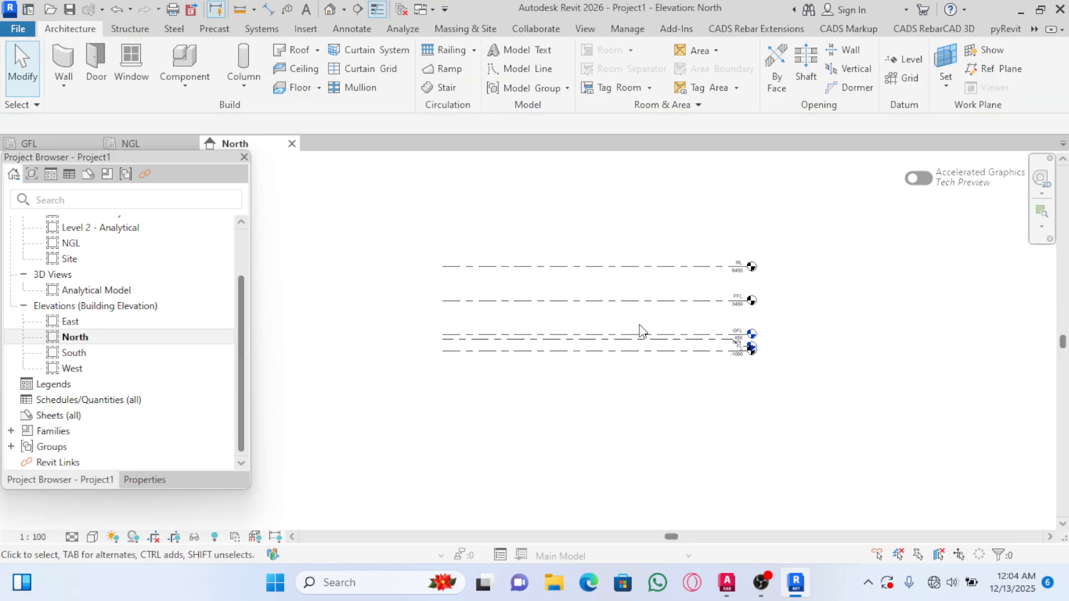
scroll(696, 331, up, 3)
scroll(752, 310, down, 1)
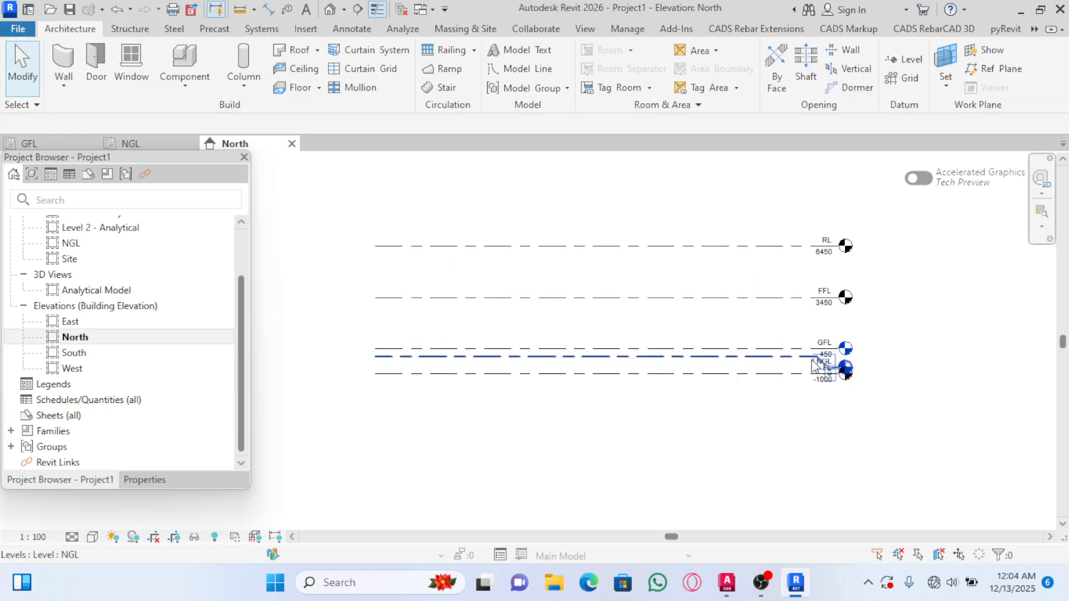
scroll(808, 367, down, 2)
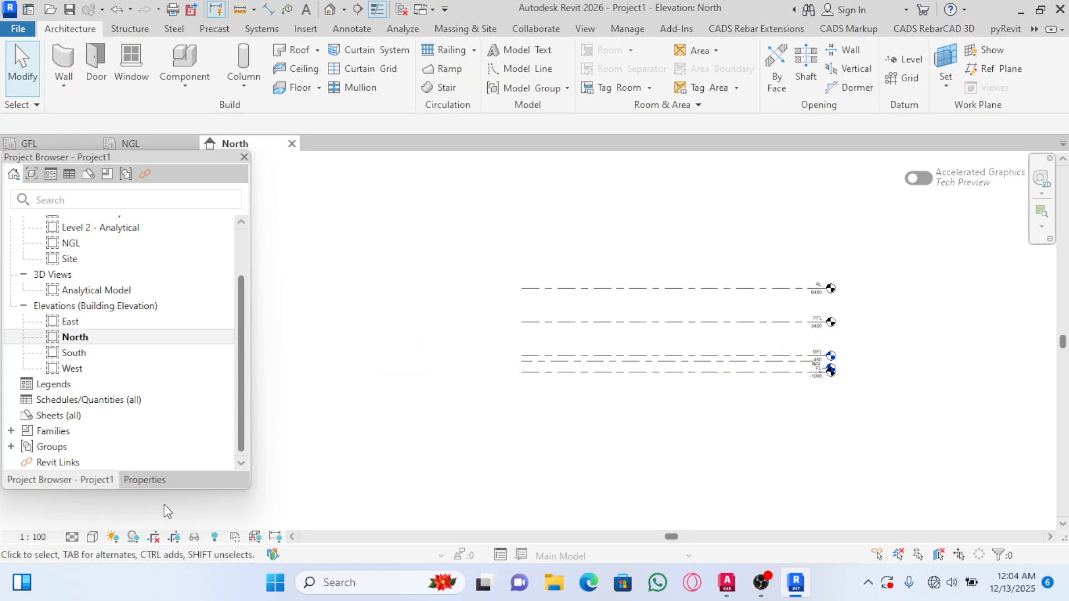
scroll(116, 268, up, 2)
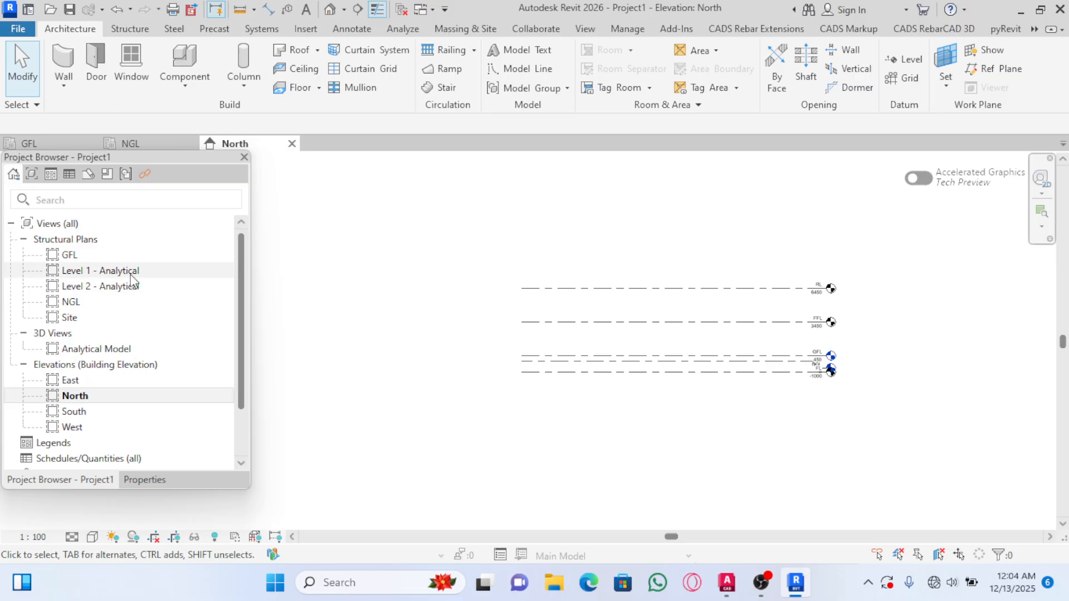
scroll(814, 365, up, 5)
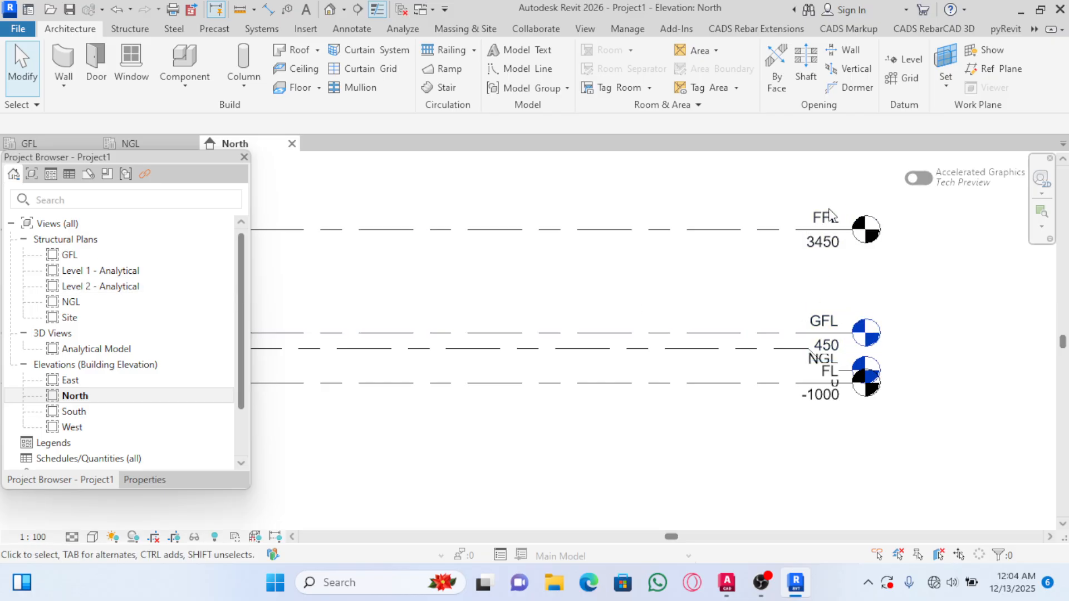
scroll(841, 438, down, 1)
scroll(824, 246, up, 3)
scroll(827, 252, down, 3)
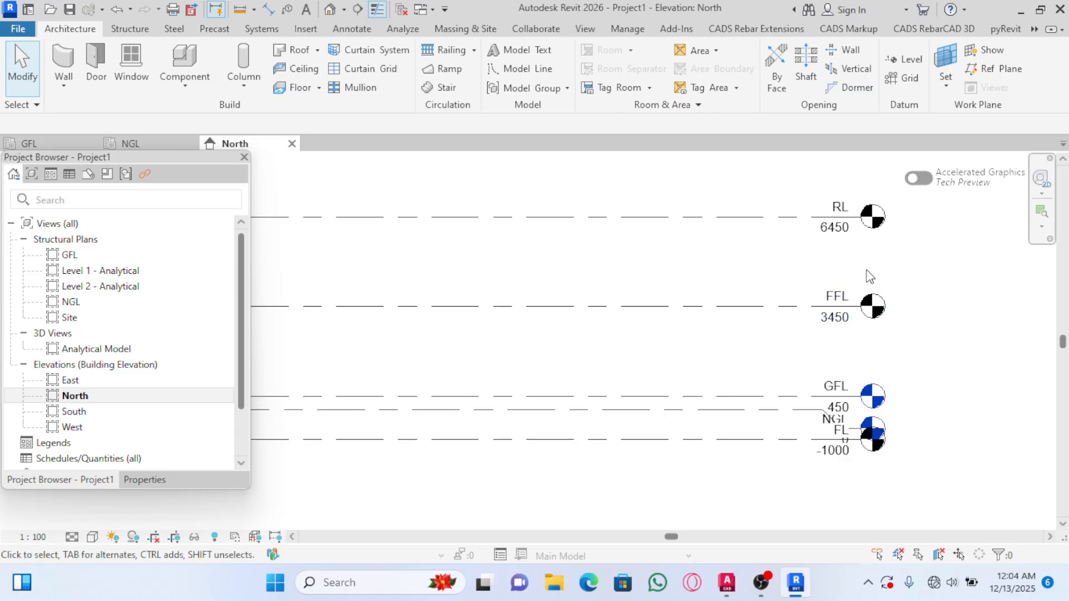
scroll(826, 227, up, 2)
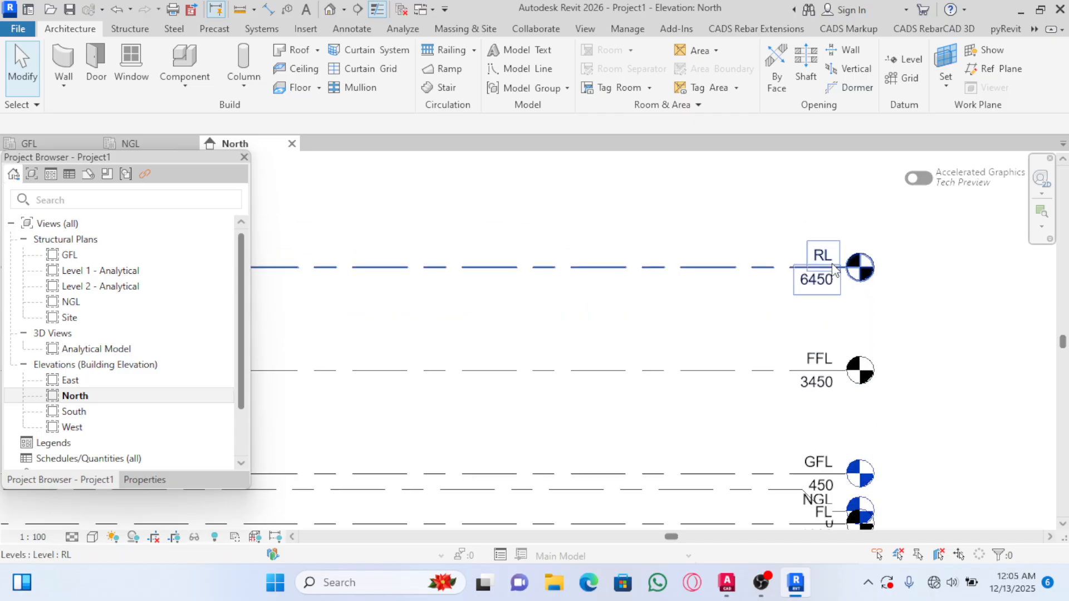
scroll(827, 439, down, 2)
scroll(827, 429, up, 3)
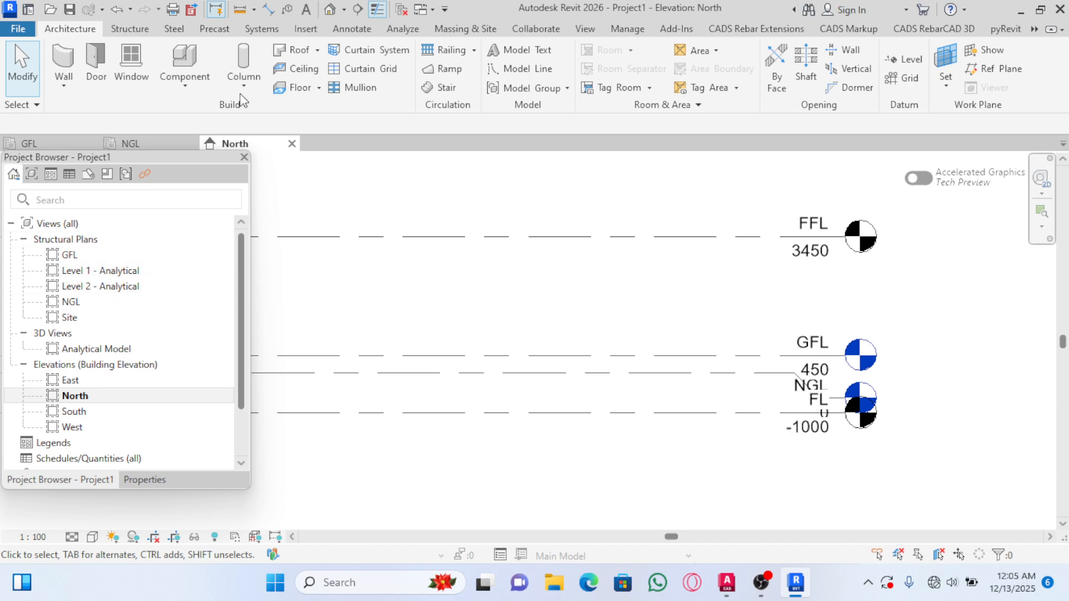
Create structural plan views for the FFL, FL and RL levels without duplicating existing views
click(585, 28)
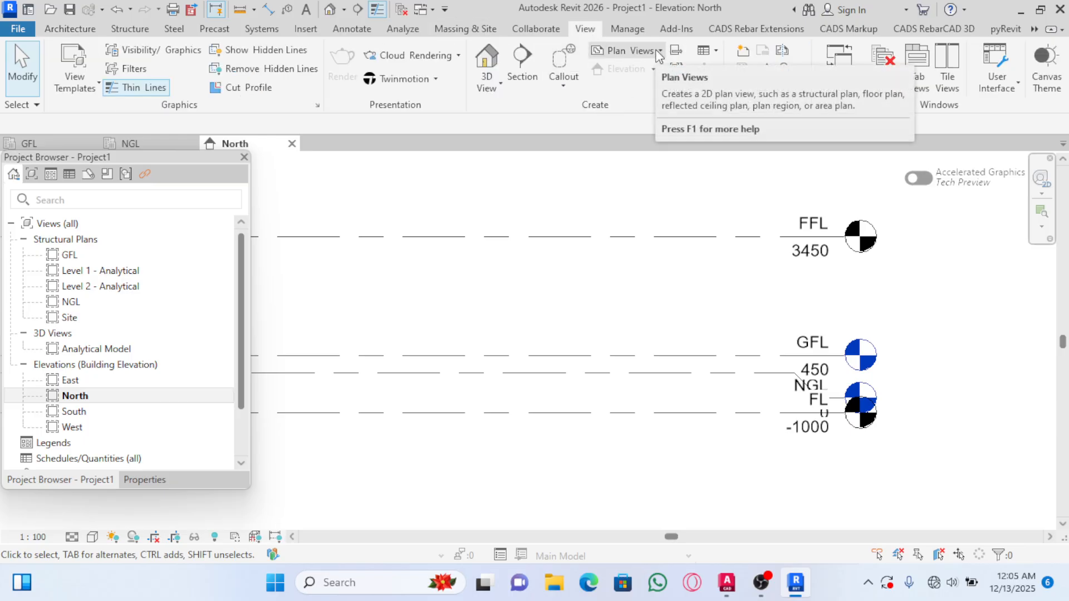
click(660, 50)
click(654, 139)
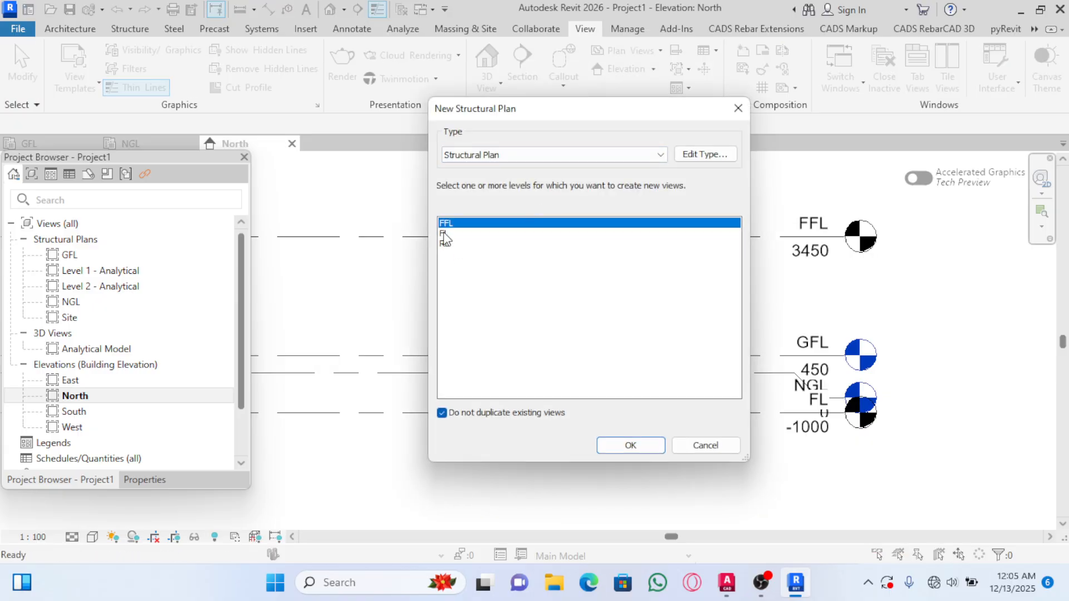
drag(445, 238, 450, 249)
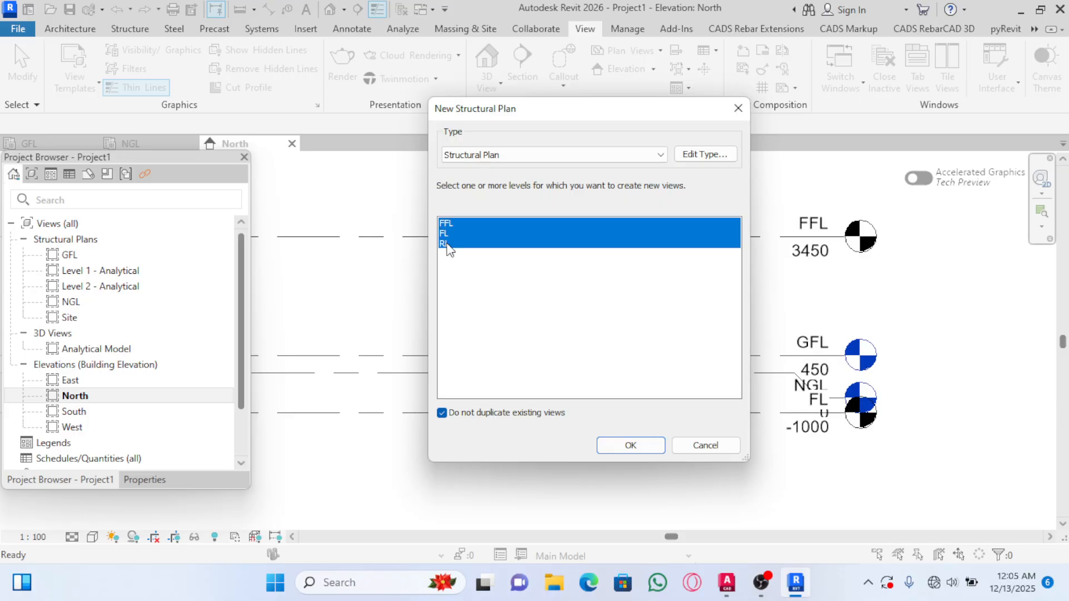
click(631, 445)
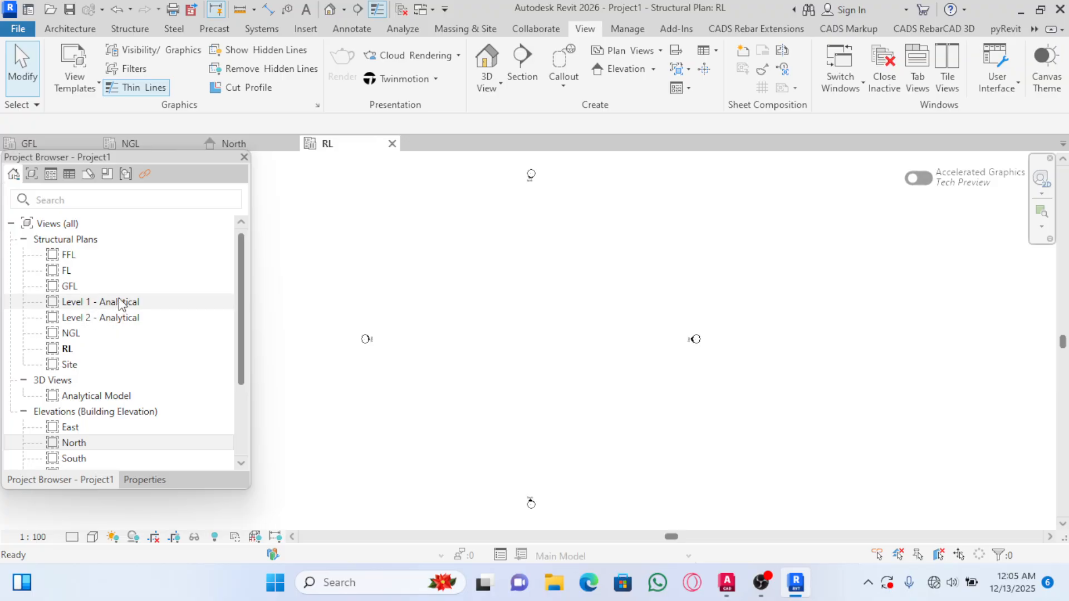
Draw the first horizontal grid line in the upper area between the elevation markers of the RL structural plan
scroll(749, 309, down, 2)
scroll(652, 376, up, 2)
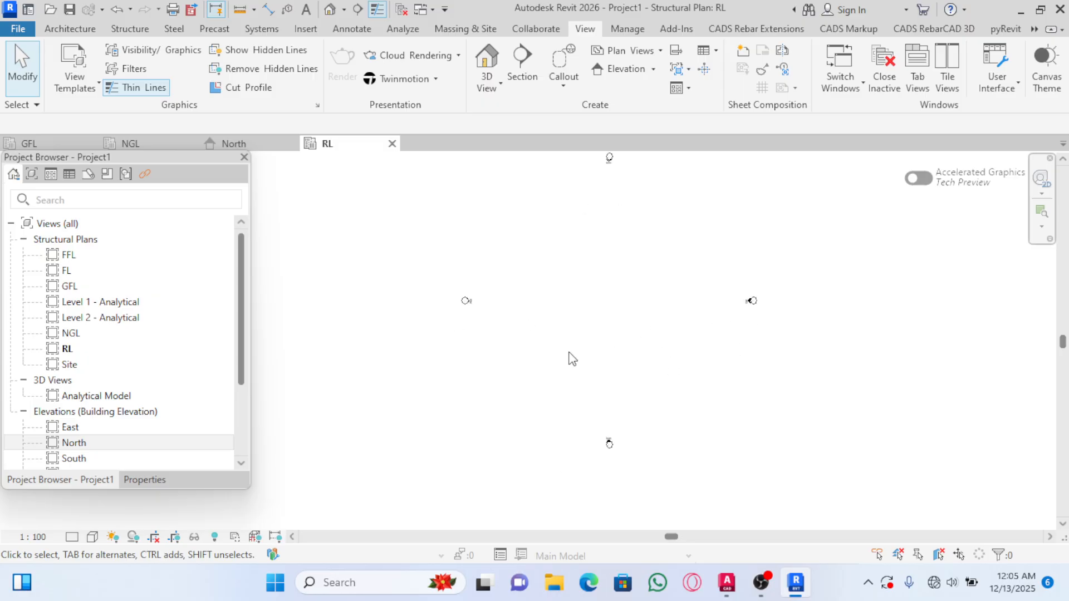
scroll(569, 352, down, 2)
scroll(596, 334, up, 4)
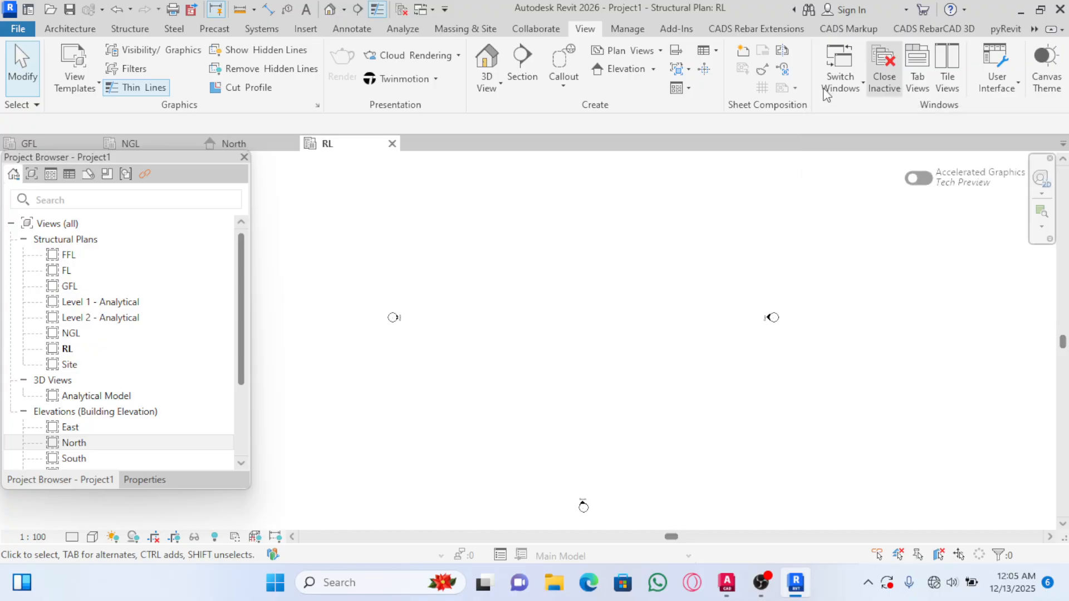
click(131, 29)
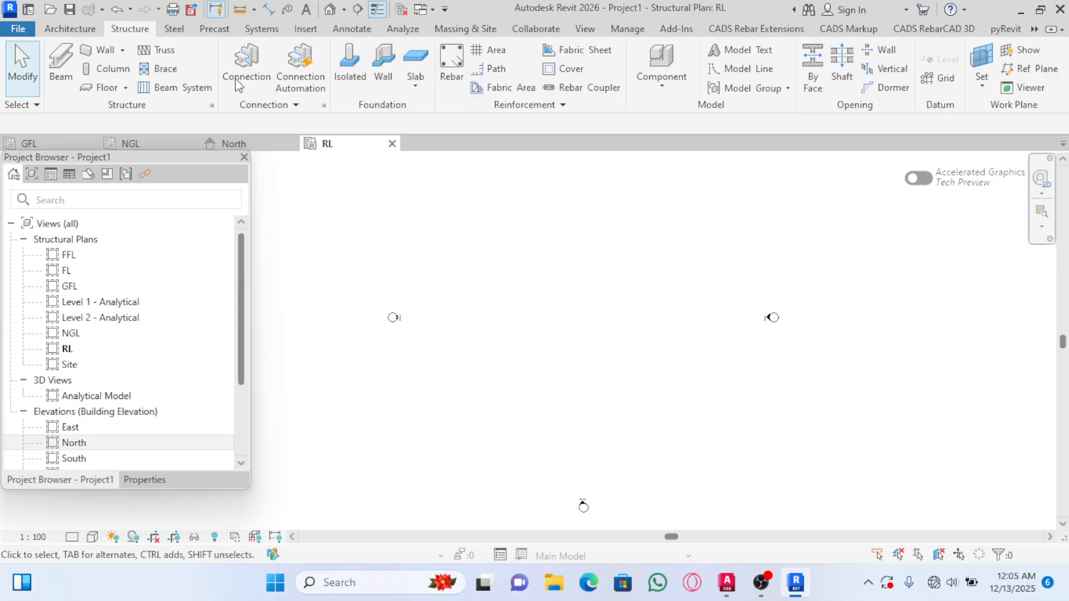
click(948, 75)
scroll(830, 295, down, 2)
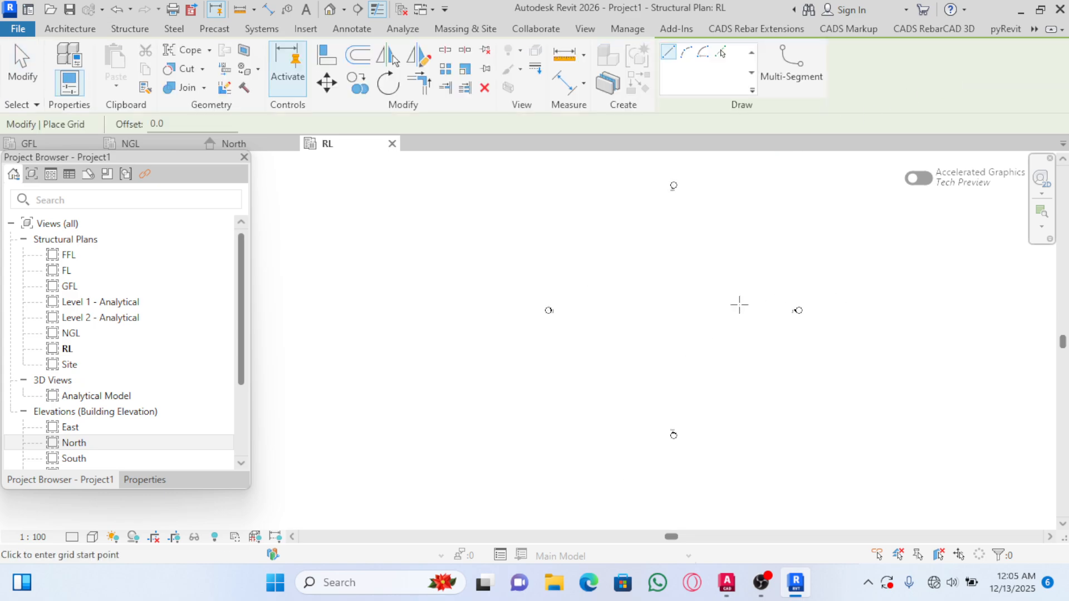
scroll(647, 292, up, 2)
click(555, 252)
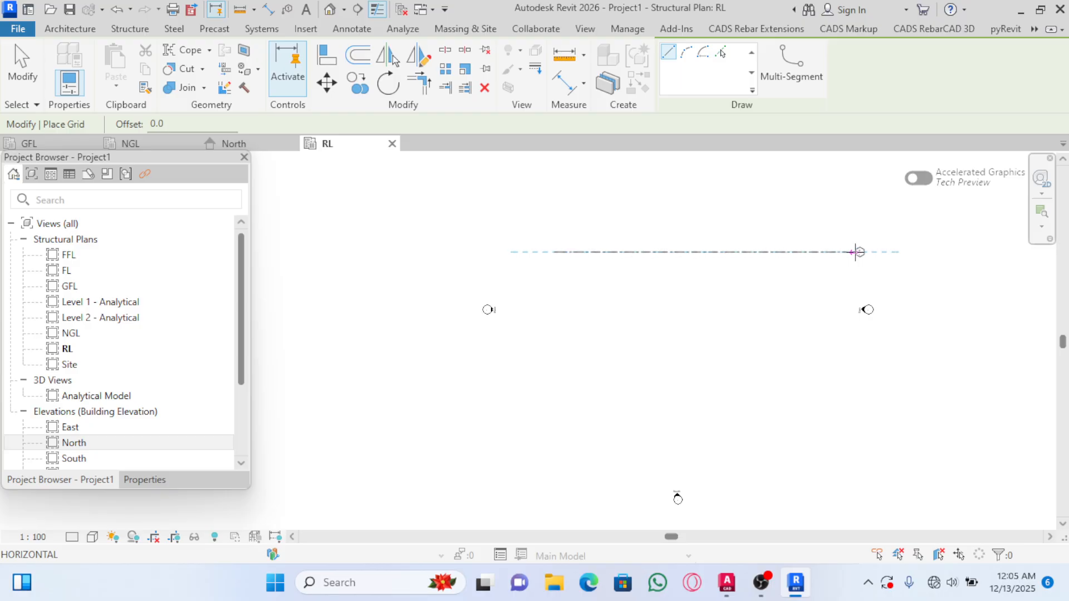
click(817, 253)
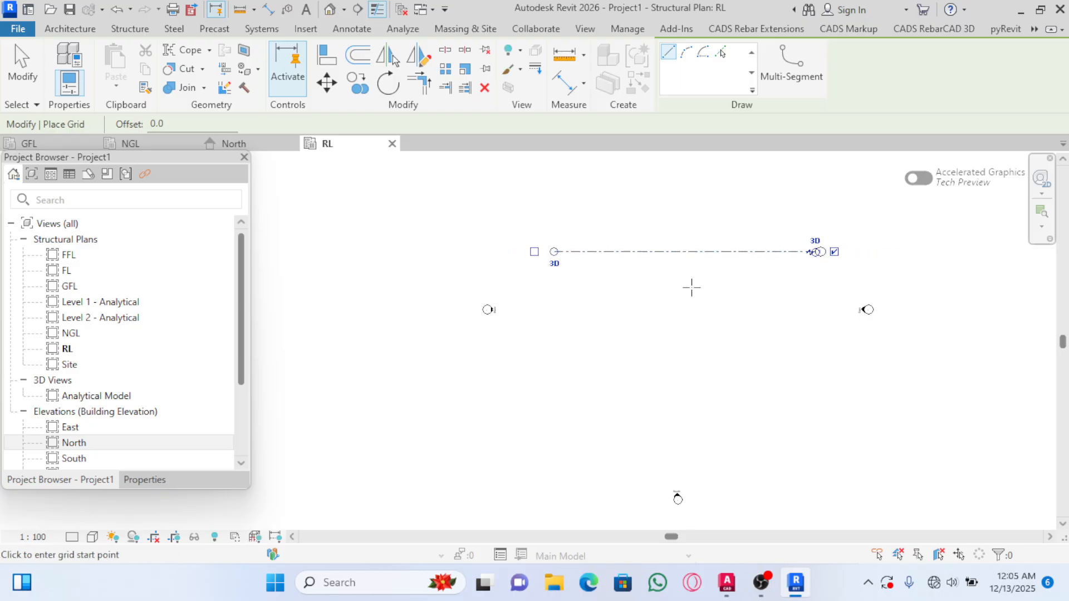
Draw two more horizontal grids below grid 1, about 7000 mm and a further 6000 mm apart, aligned with its ends
click(554, 305)
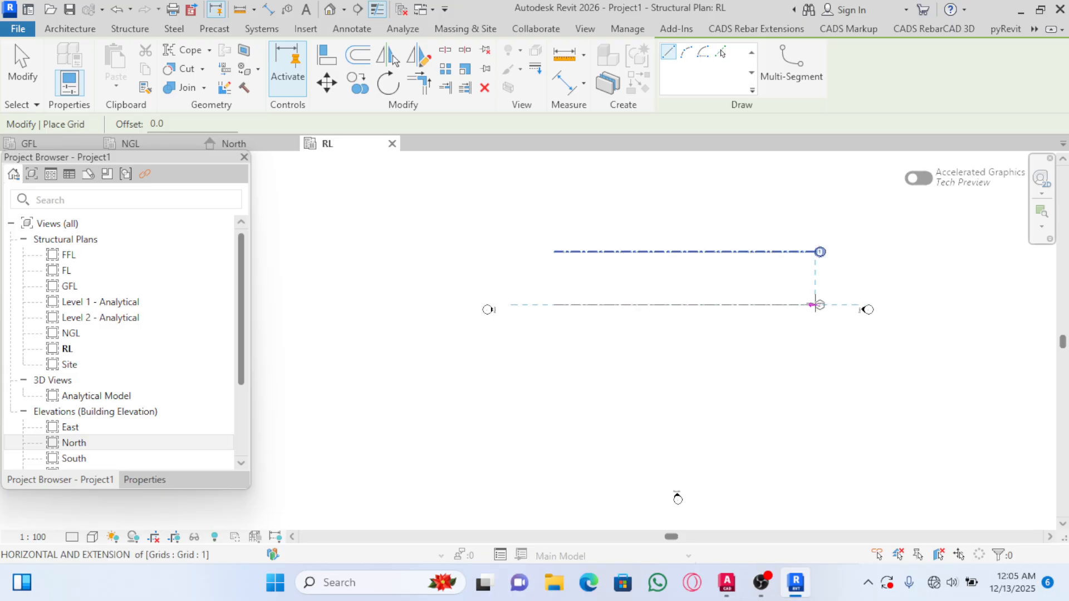
click(816, 305)
click(554, 350)
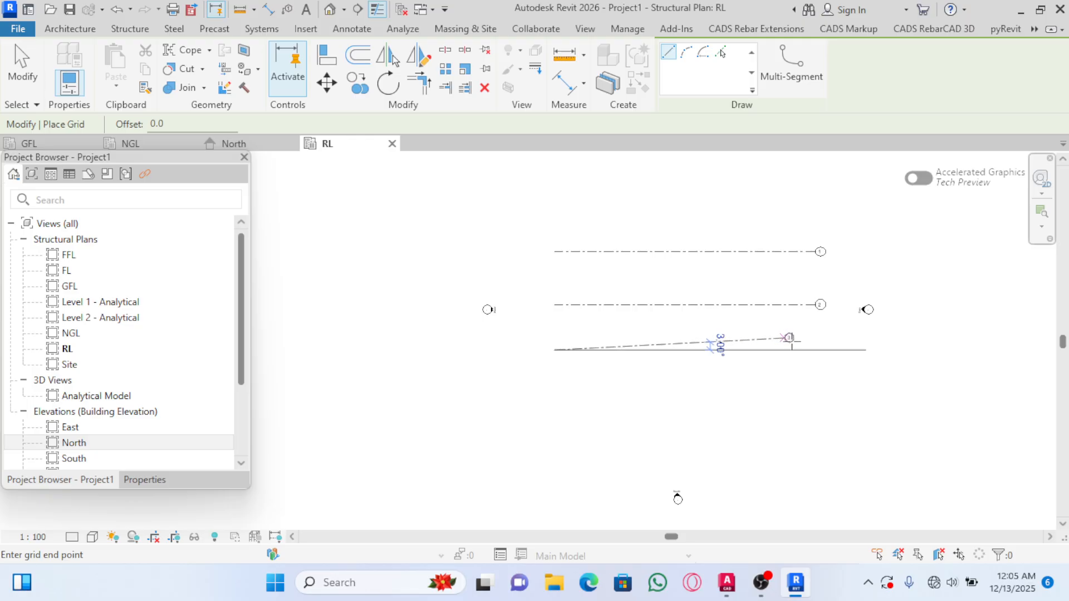
click(819, 349)
scroll(719, 358, up, 3)
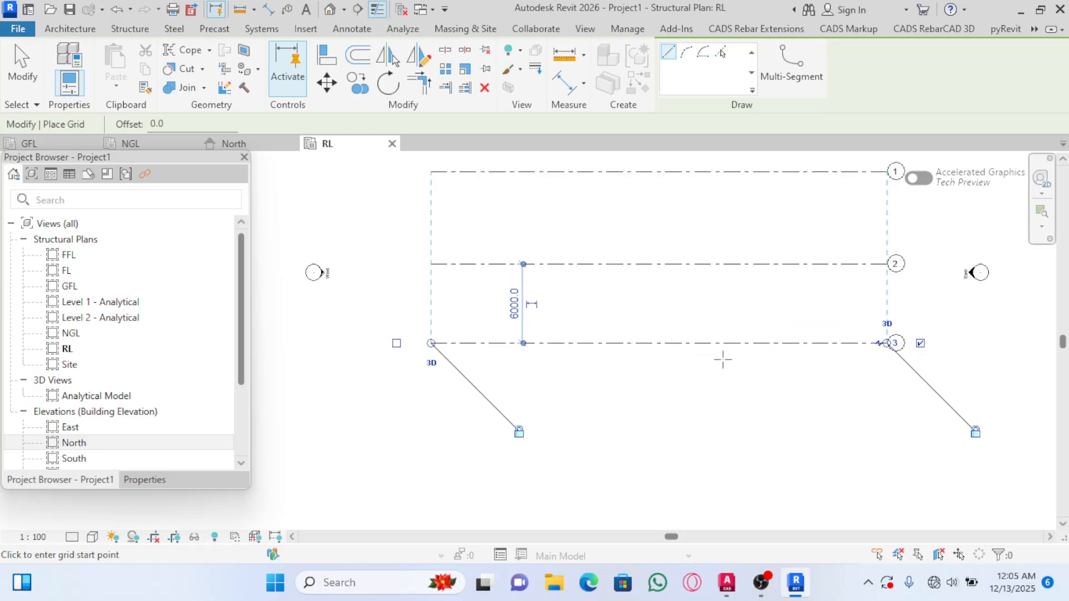
scroll(596, 373, down, 3)
key(Escape)
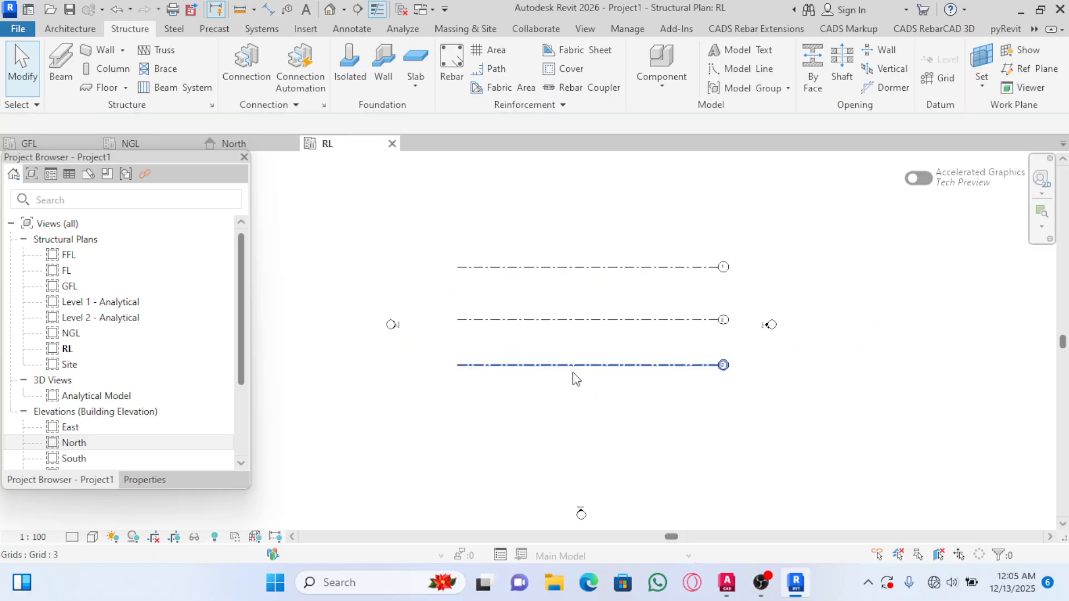
scroll(585, 370, up, 2)
click(588, 363)
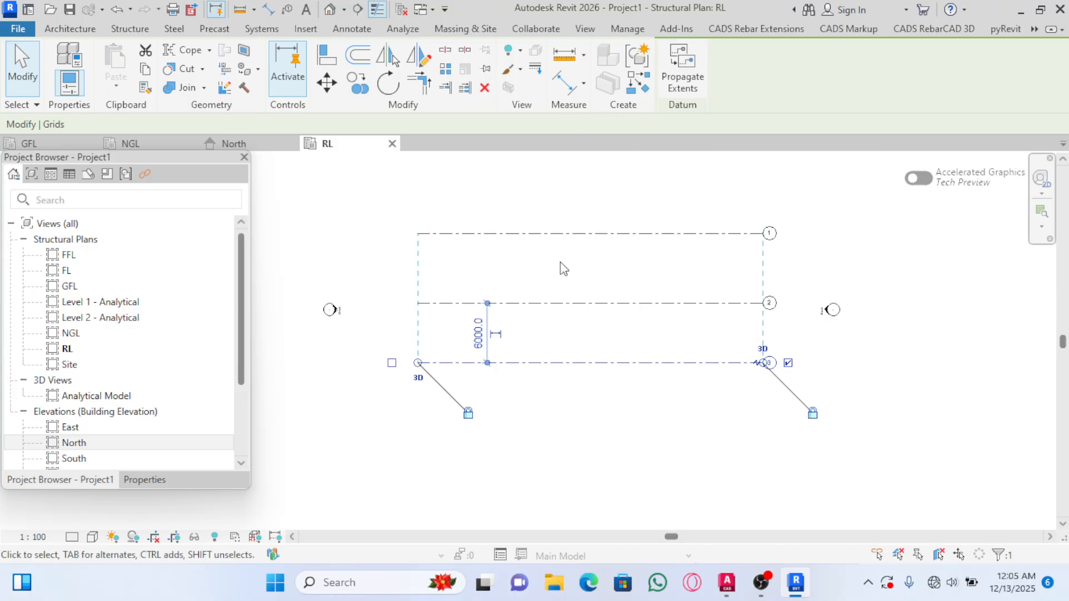
key(Escape)
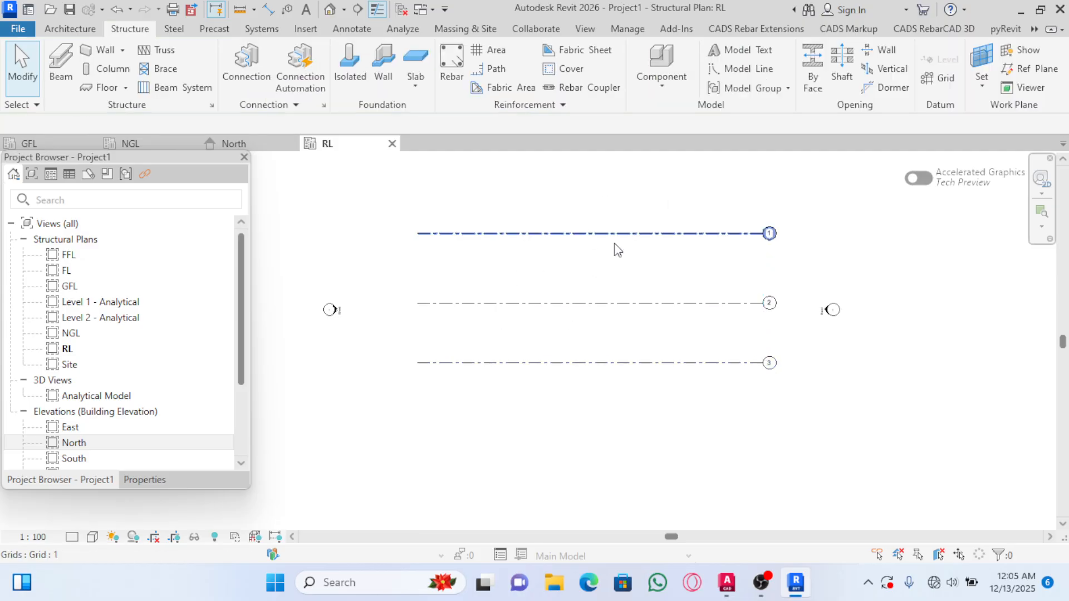
click(562, 244)
click(483, 282)
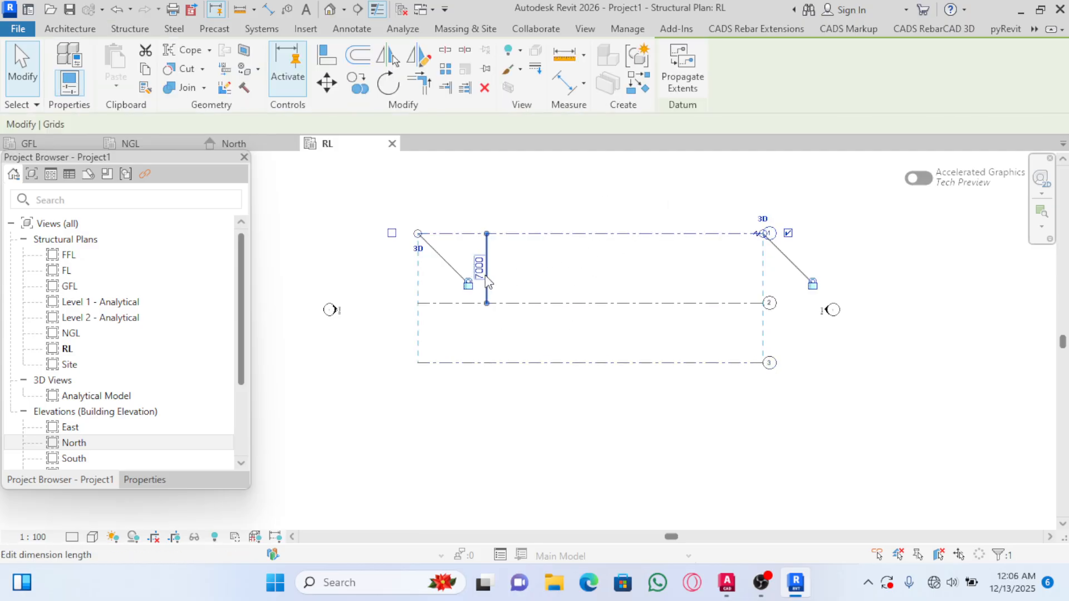
click(482, 278)
click(605, 277)
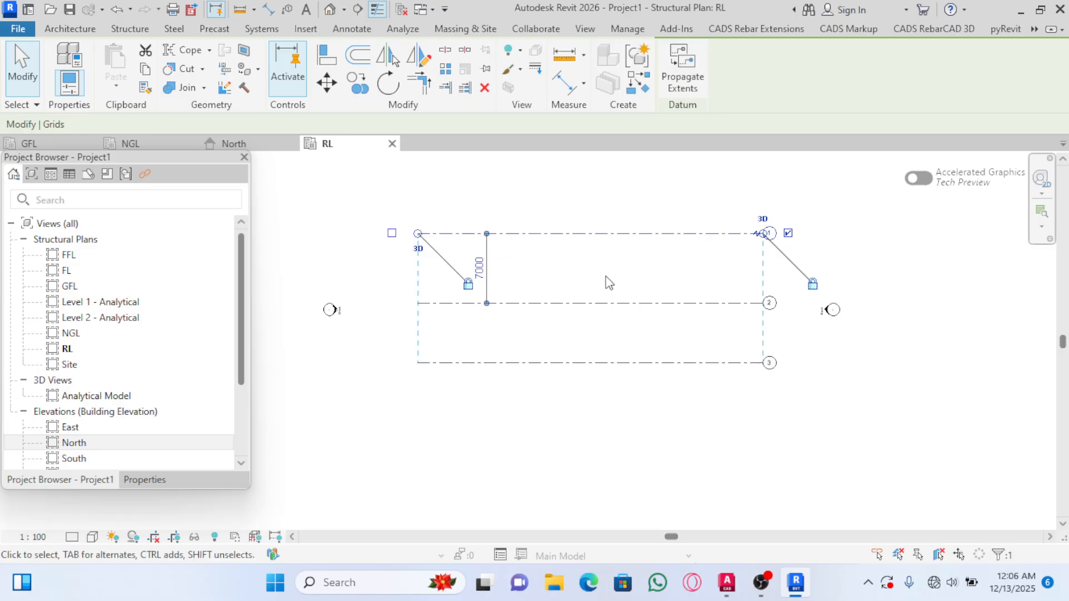
click(605, 277)
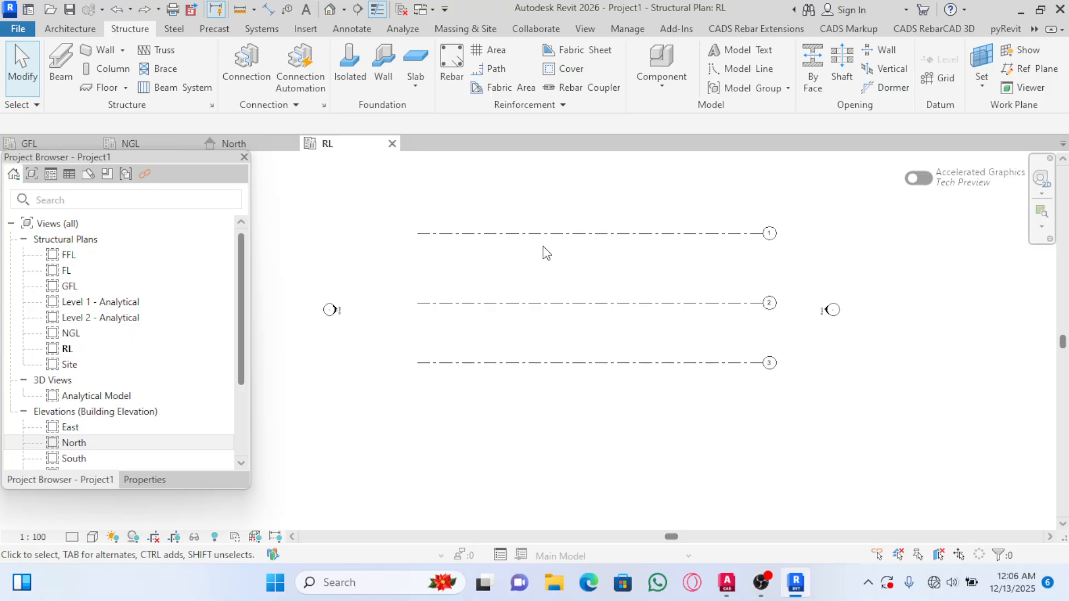
Set the distance between grids 1 and 2 to 3000 mm by moving grid 2
click(601, 304)
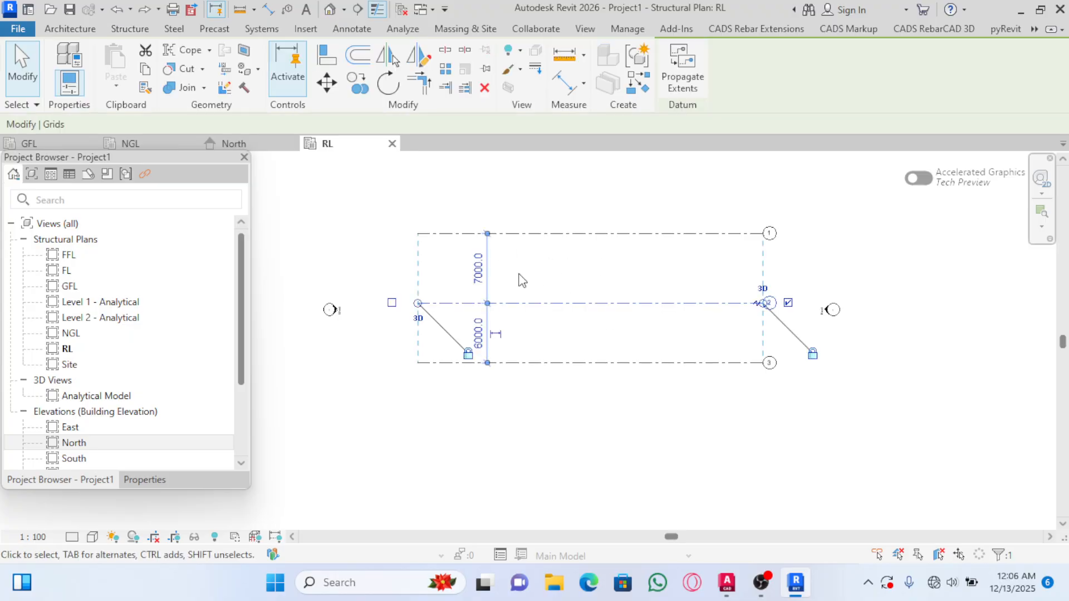
click(479, 269)
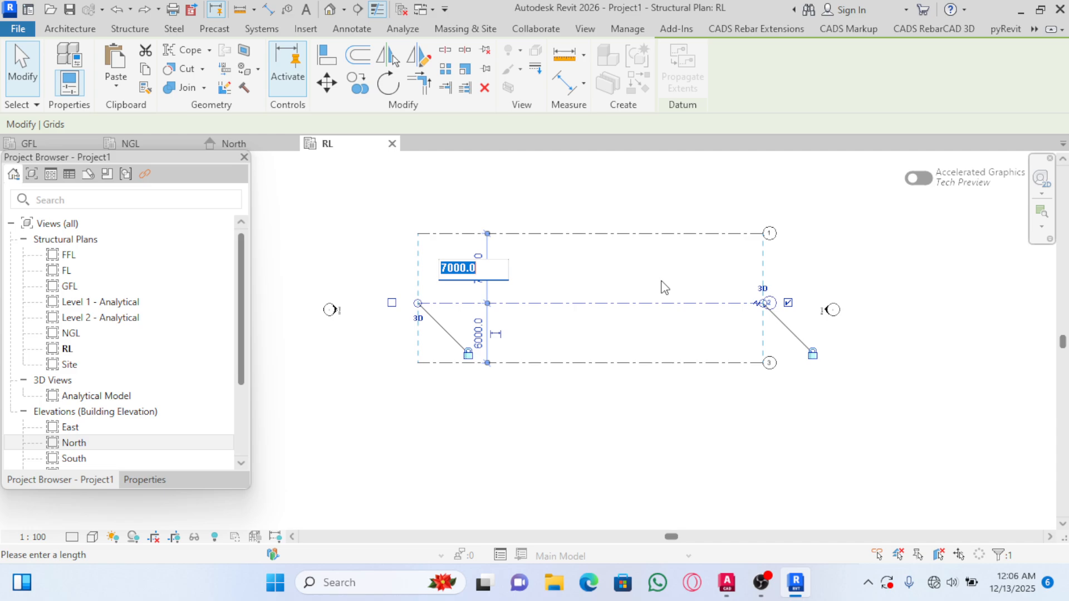
text(3000)
key(Return)
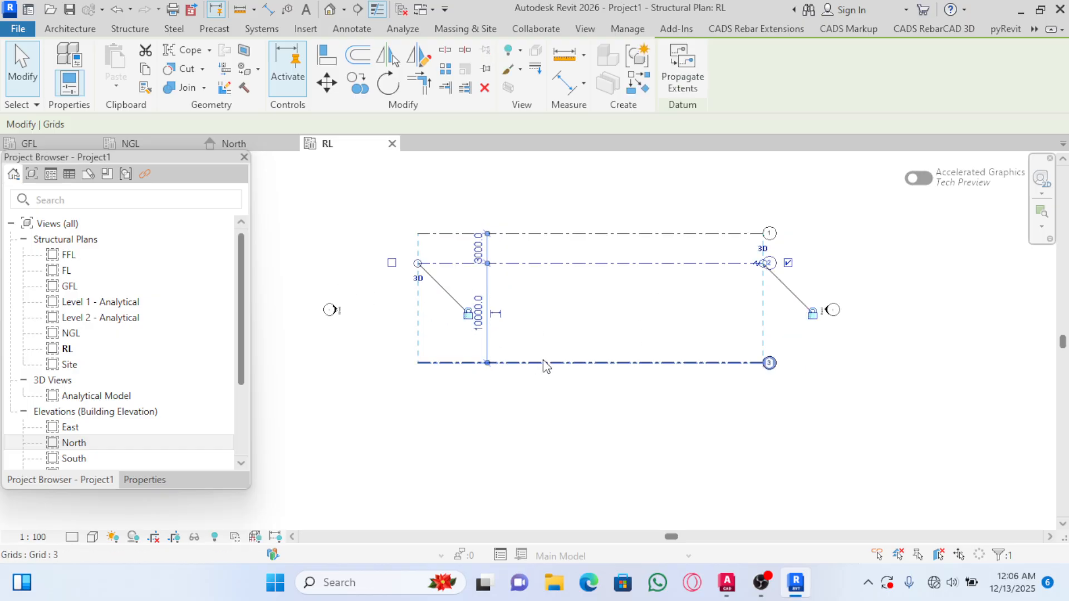
Set the distance between grids 2 and 3 to 3000 mm by moving grid 3
click(546, 363)
click(480, 309)
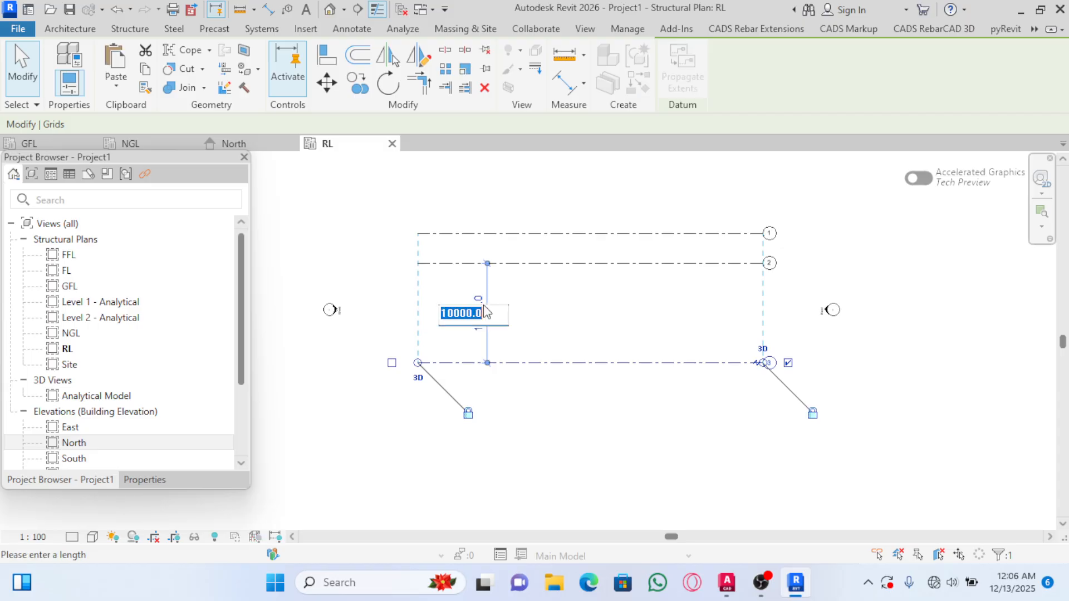
text(3000)
key(Return)
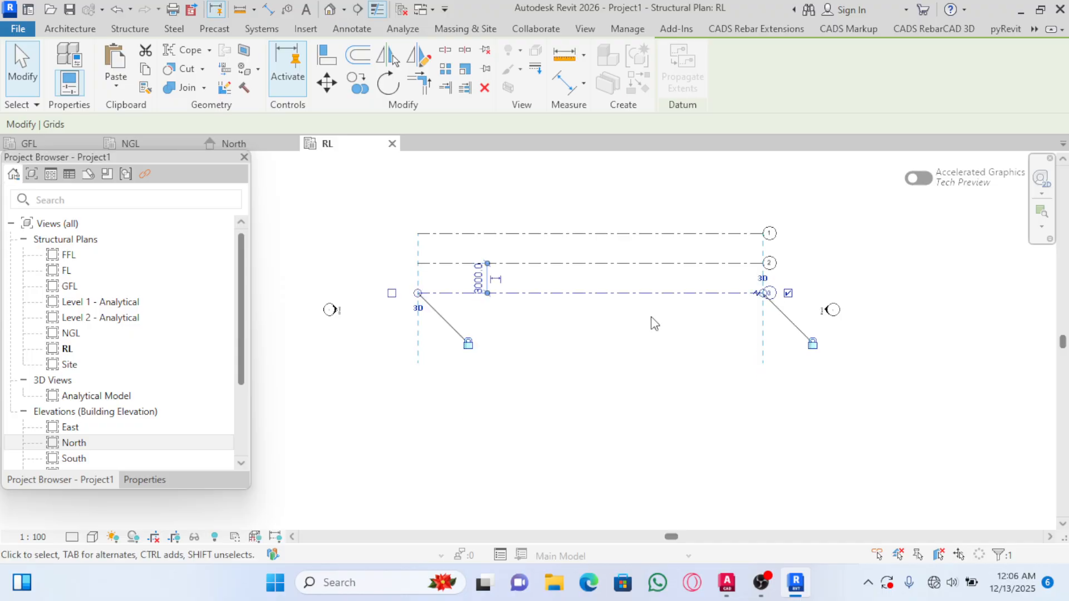
click(546, 327)
scroll(618, 275, up, 3)
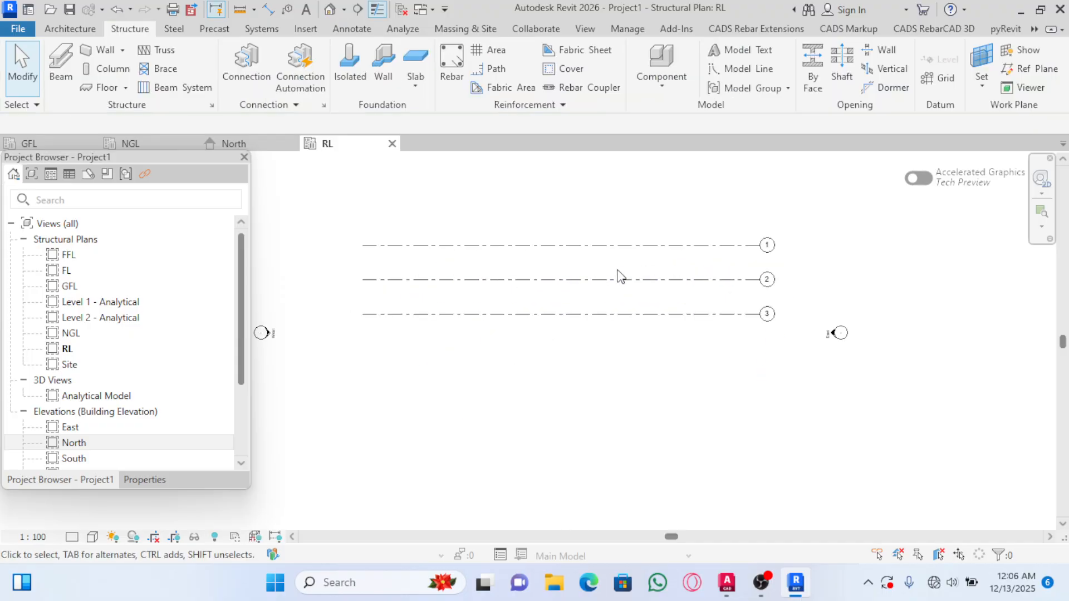
scroll(774, 257, down, 3)
scroll(724, 289, up, 2)
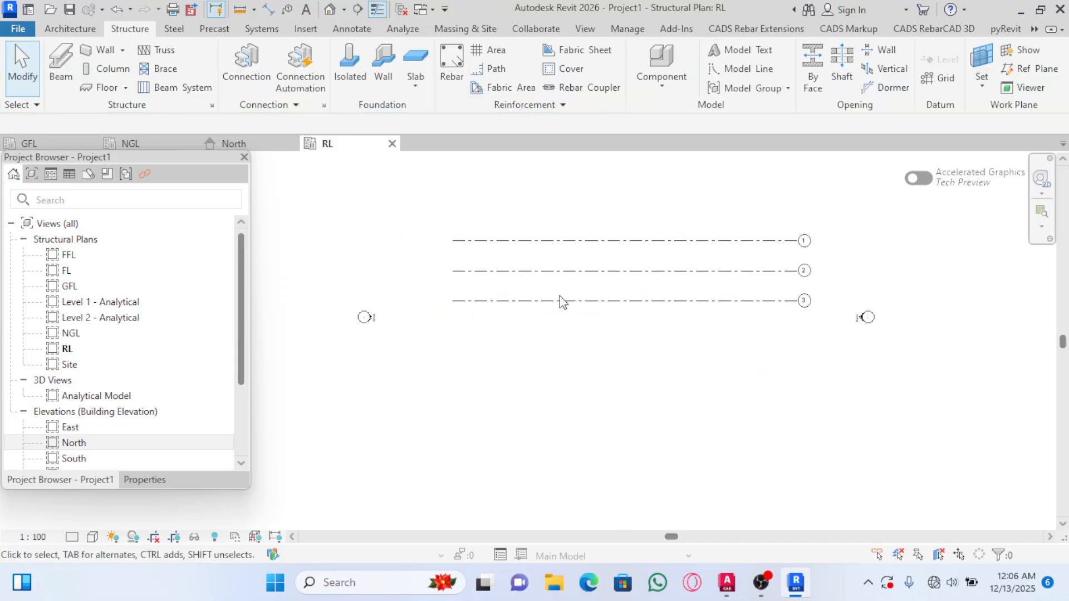
scroll(561, 304, down, 2)
Draw a first vertical grid line crossing grids 1 to 3 in the left part of the RL plan
click(624, 306)
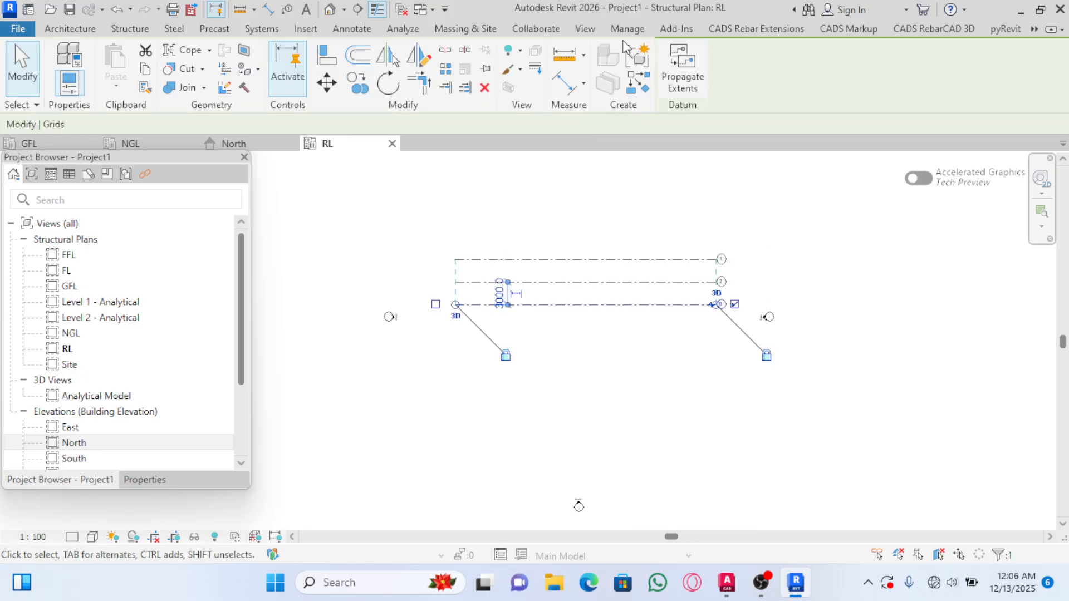
click(647, 92)
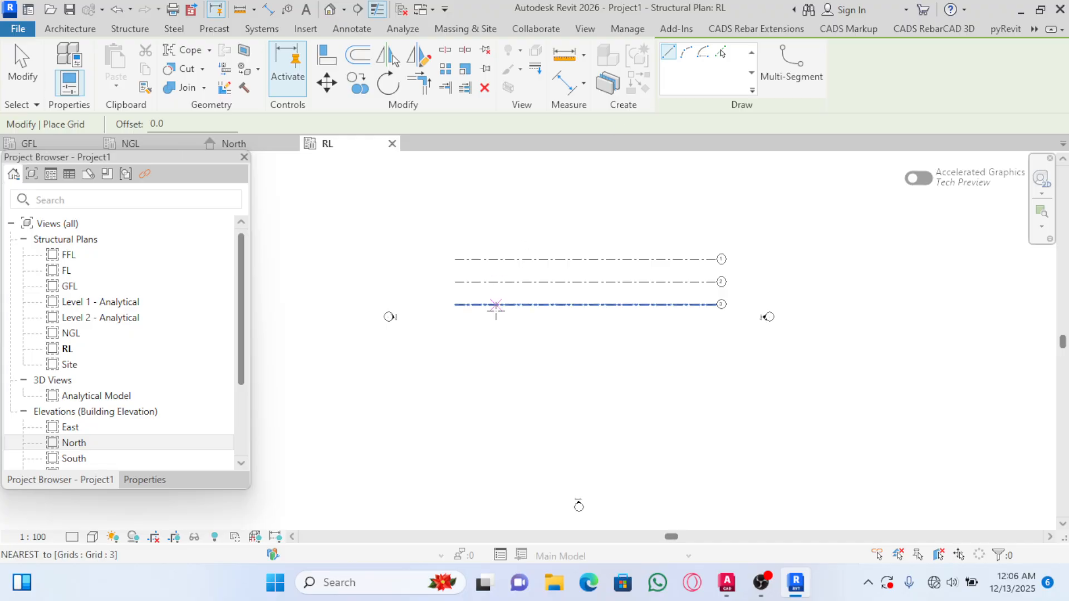
scroll(533, 319, up, 1)
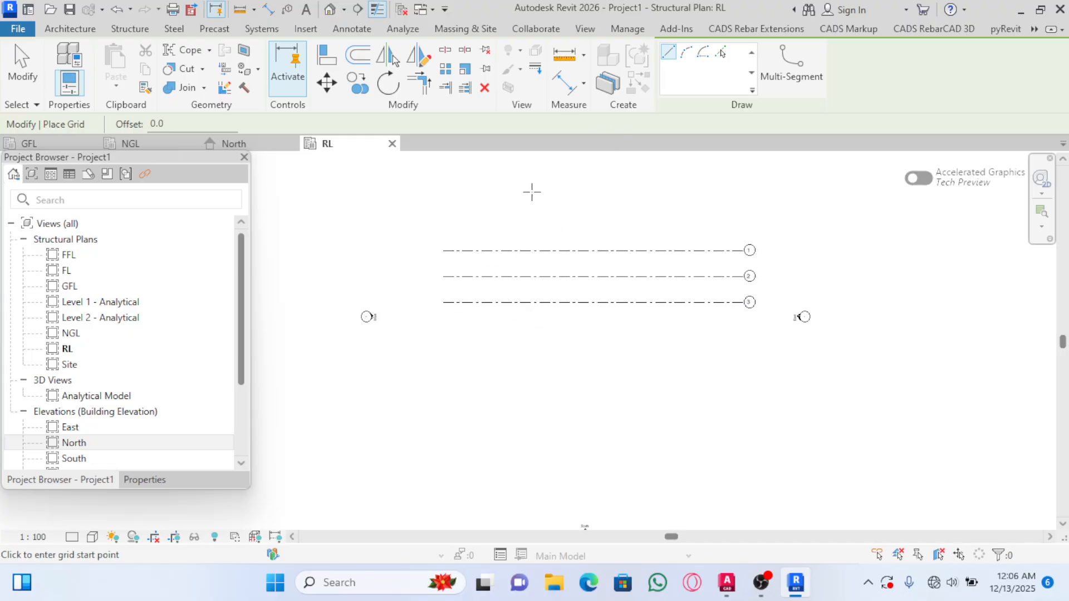
click(531, 192)
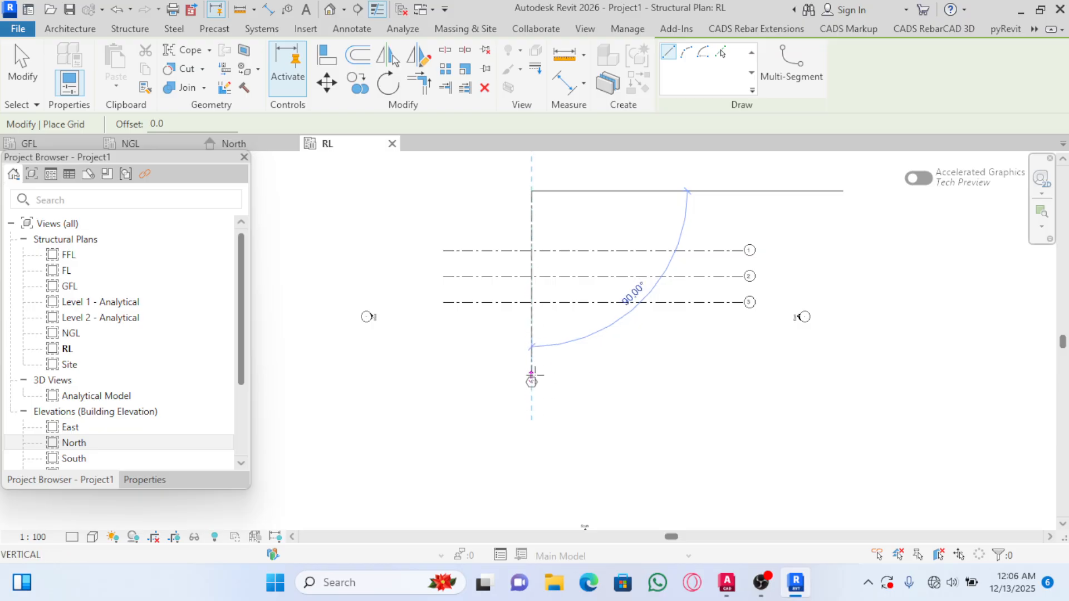
click(531, 395)
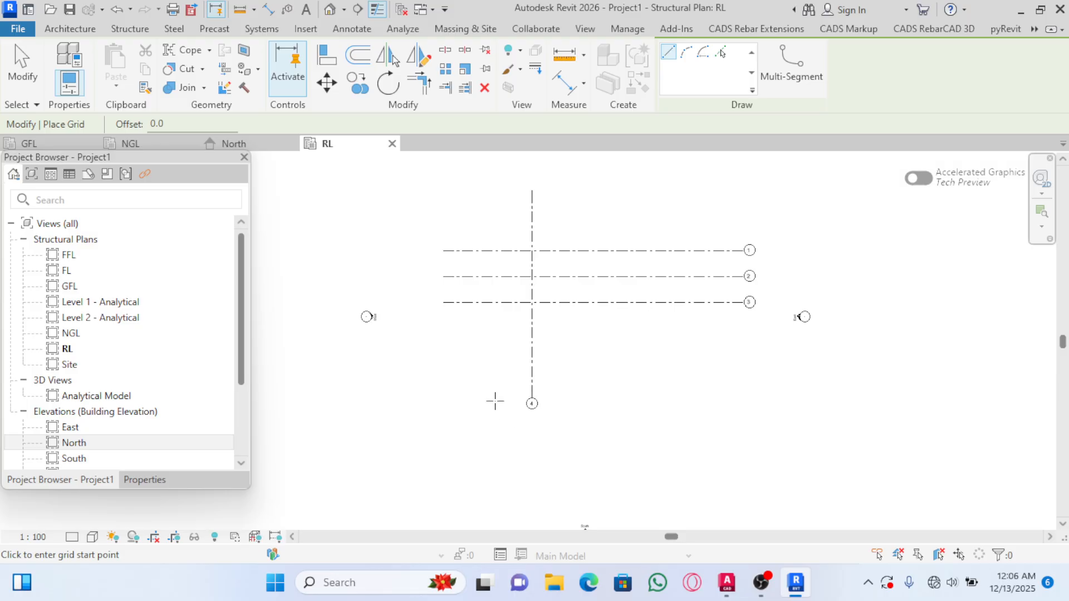
Rename the vertical grid line as A in its bubble
scroll(495, 403, up, 3)
key(Escape)
click(560, 395)
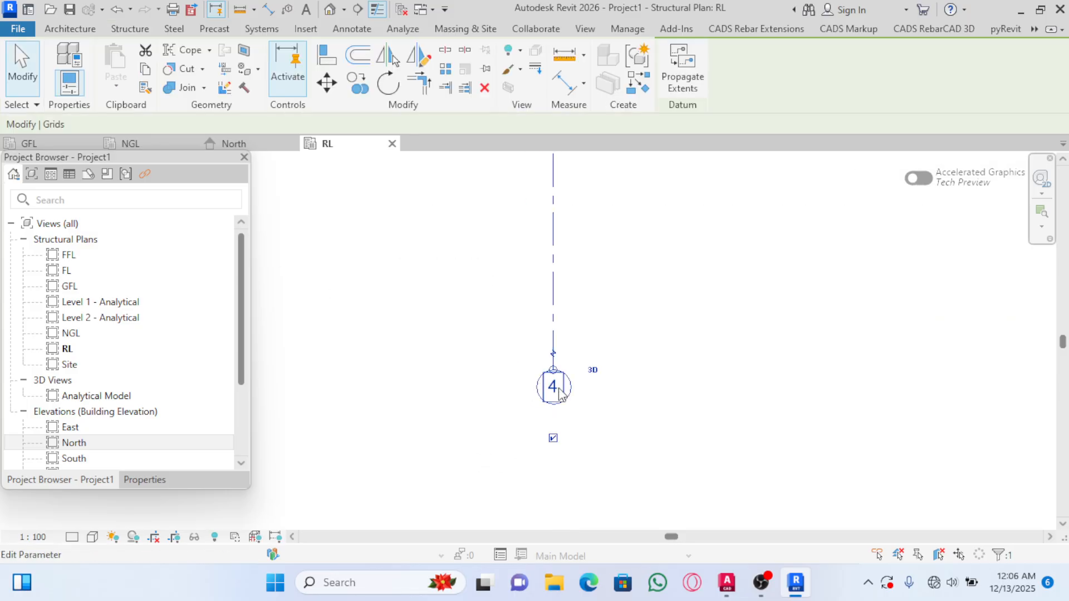
click(559, 388)
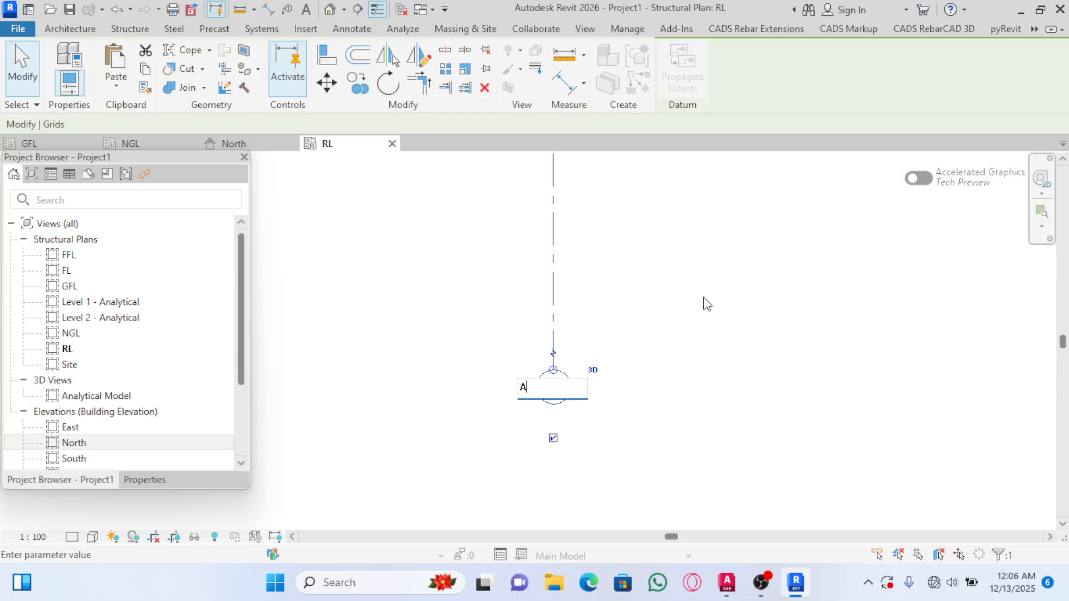
text(A)
key(Return)
scroll(397, 358, down, 2)
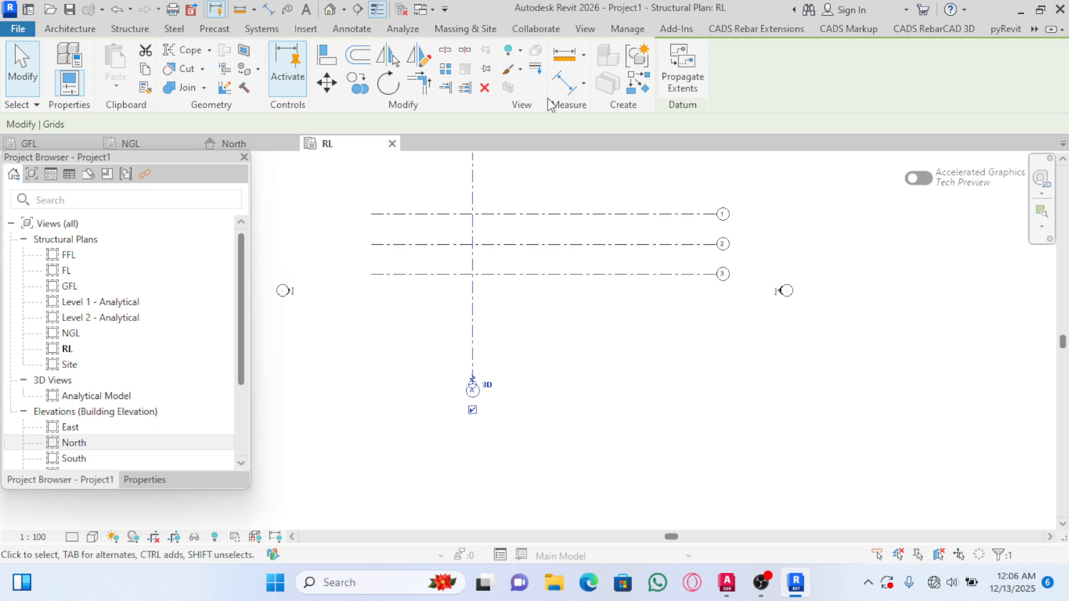
Draw three more vertical grids to the right of grid A, about 8000, 7000 and 6000 mm apart, aligned with its ends
click(642, 81)
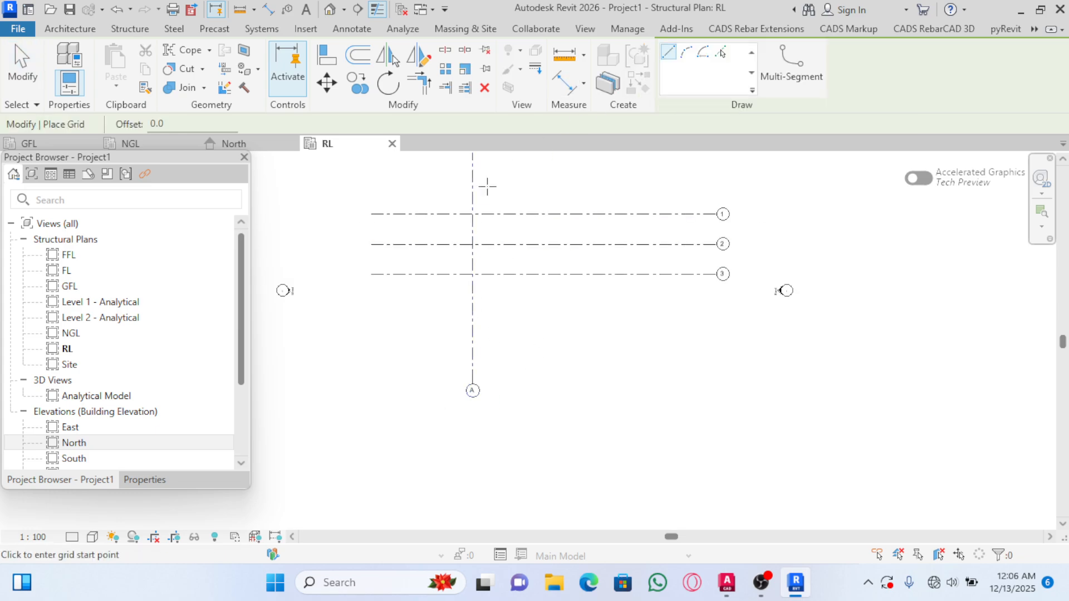
scroll(488, 339, down, 2)
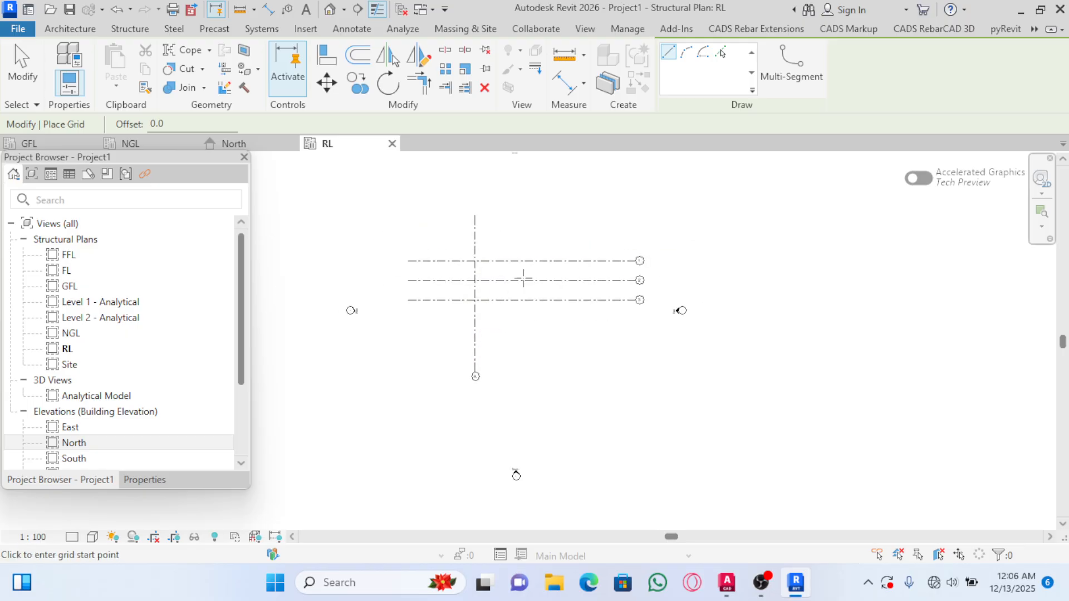
click(524, 228)
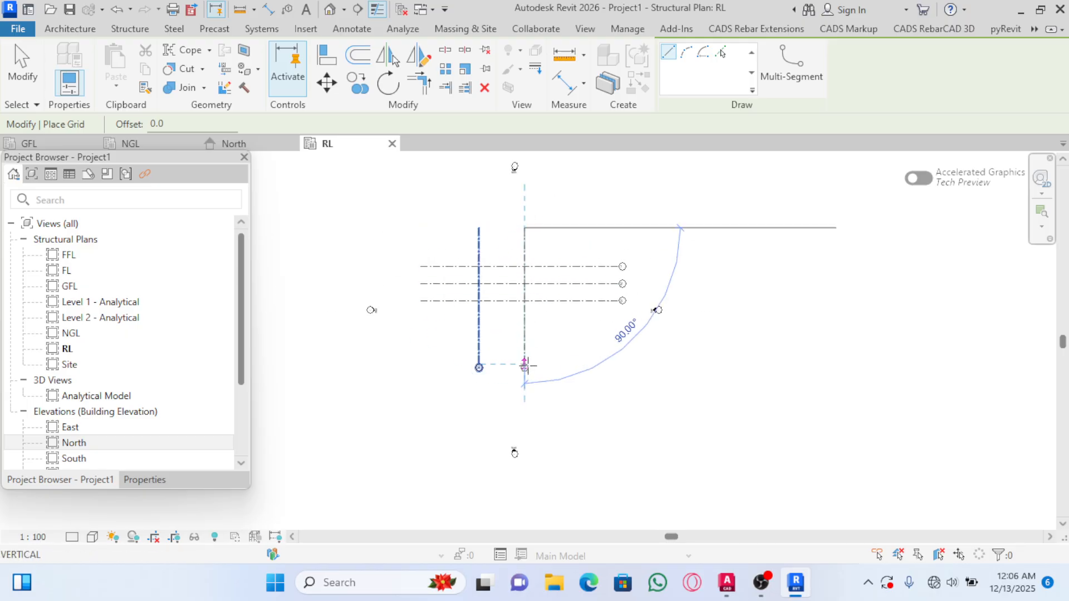
click(525, 365)
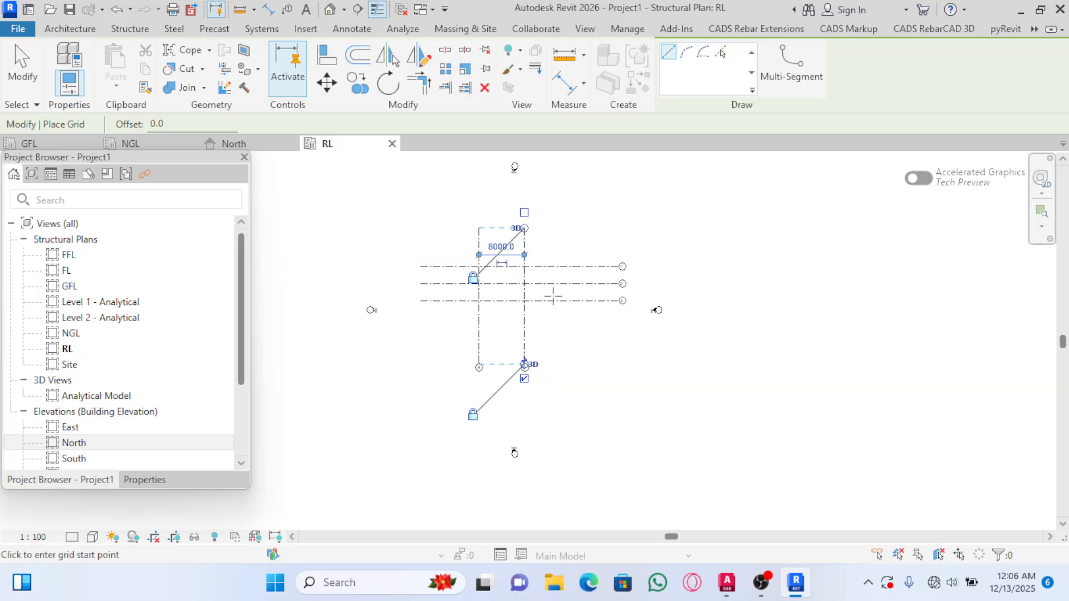
click(565, 228)
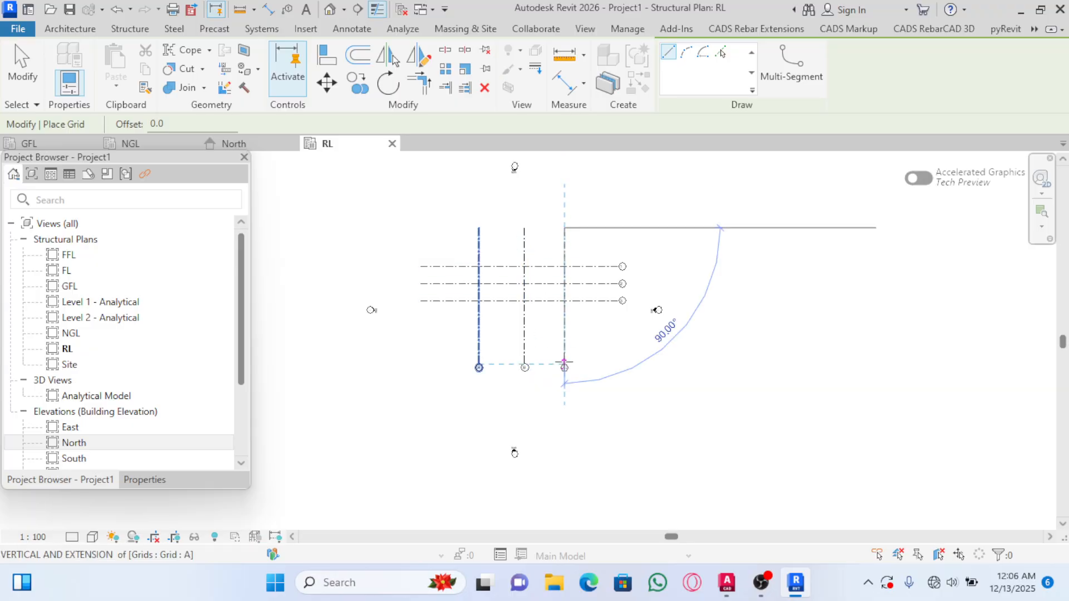
click(564, 365)
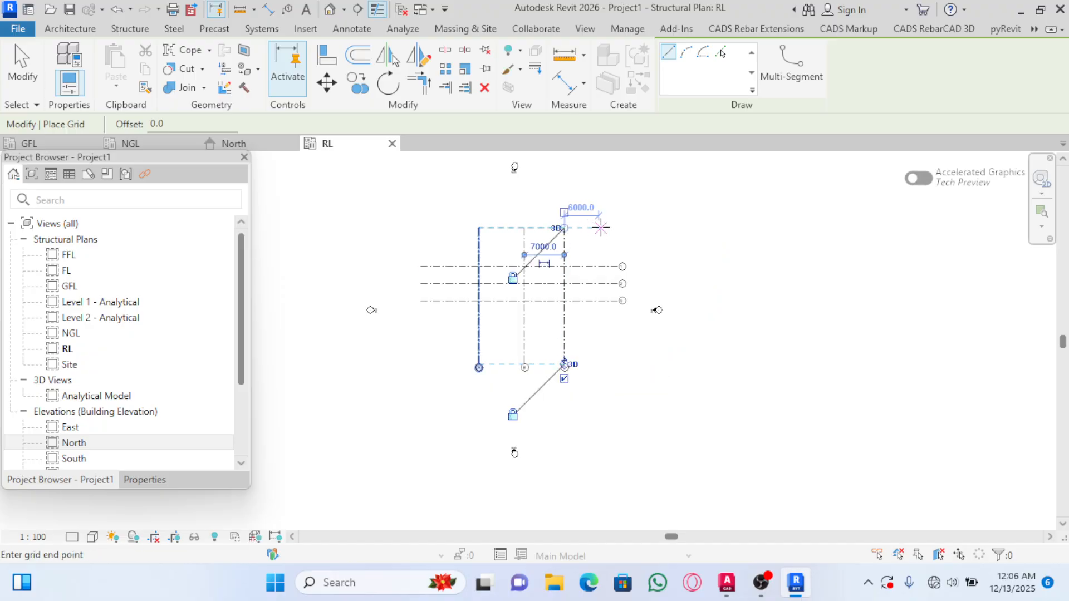
click(599, 365)
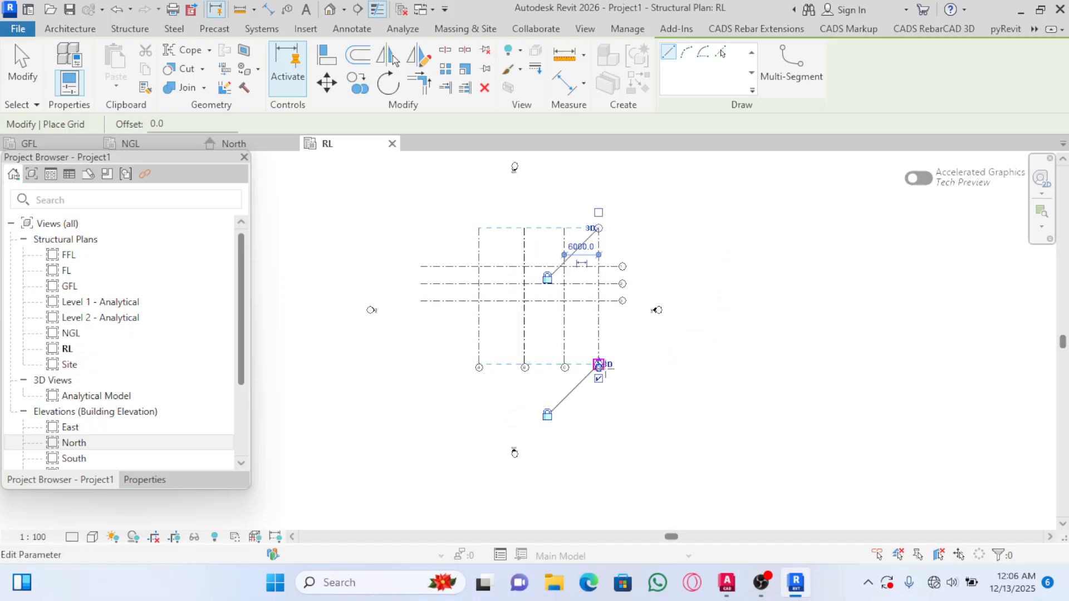
scroll(579, 334, up, 3)
key(Escape)
scroll(552, 315, up, 3)
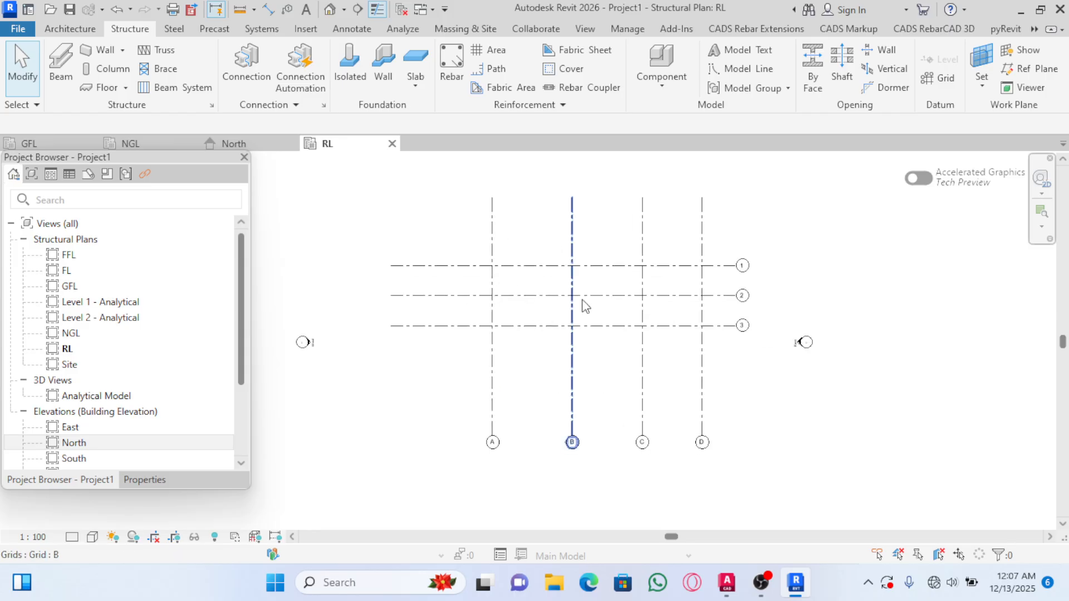
Set the distance between grids A and B to 4000 mm by moving grid B
scroll(573, 334, up, 1)
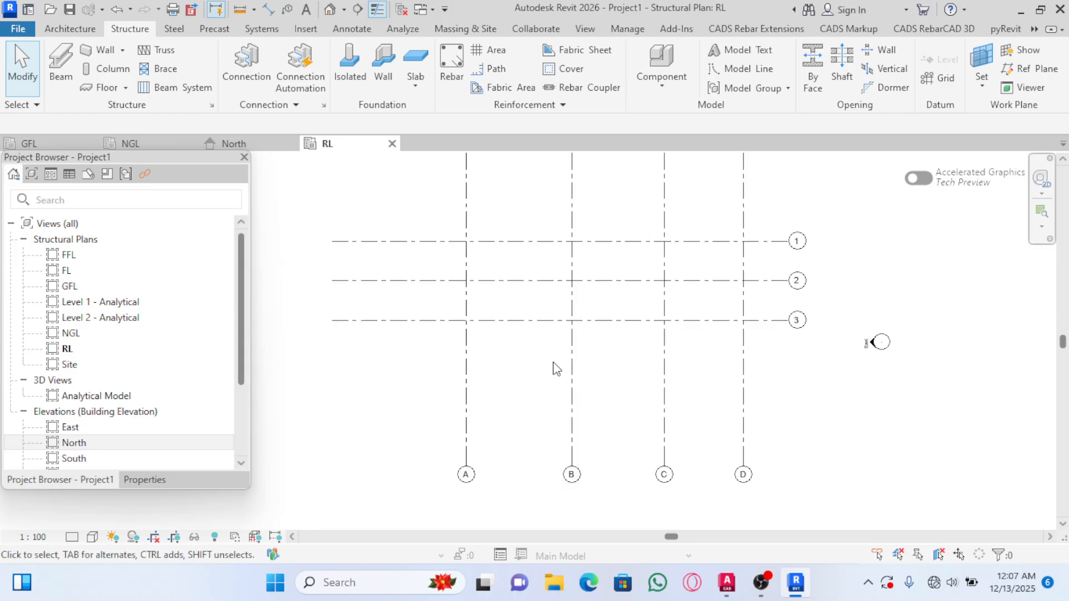
click(571, 367)
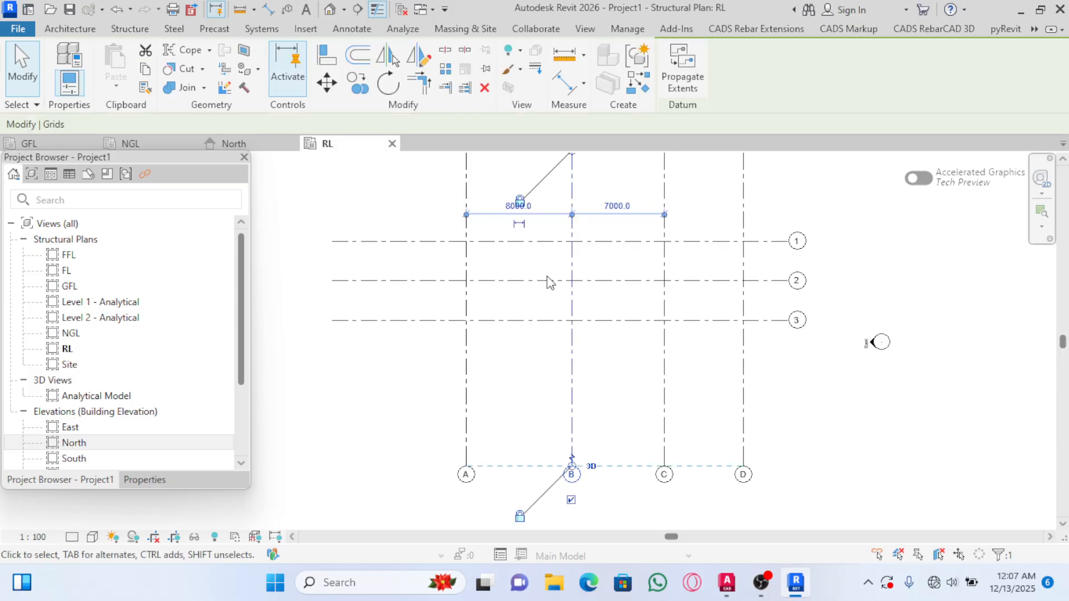
scroll(518, 208, up, 2)
scroll(497, 223, up, 2)
click(518, 220)
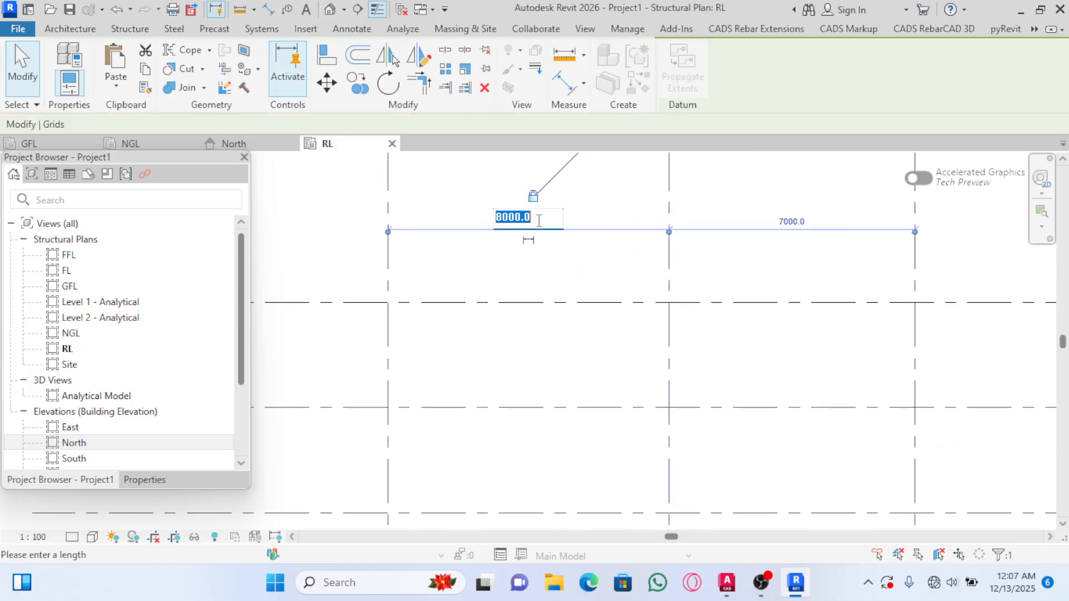
text(4000)
key(Return)
scroll(421, 282, down, 3)
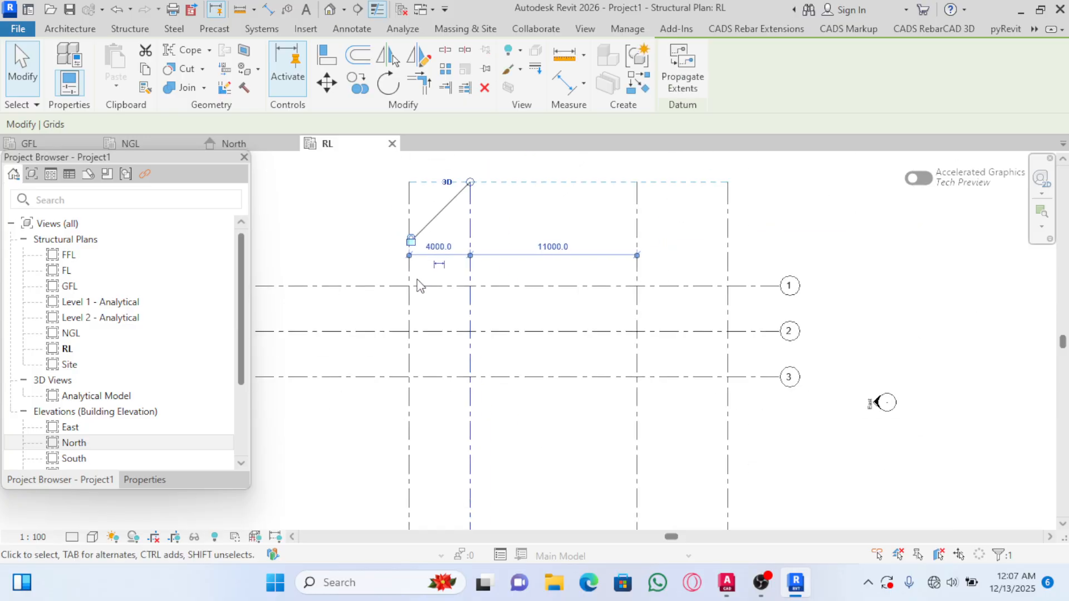
Set the distance between grids B and C to 4000 mm by moving grid C
click(637, 226)
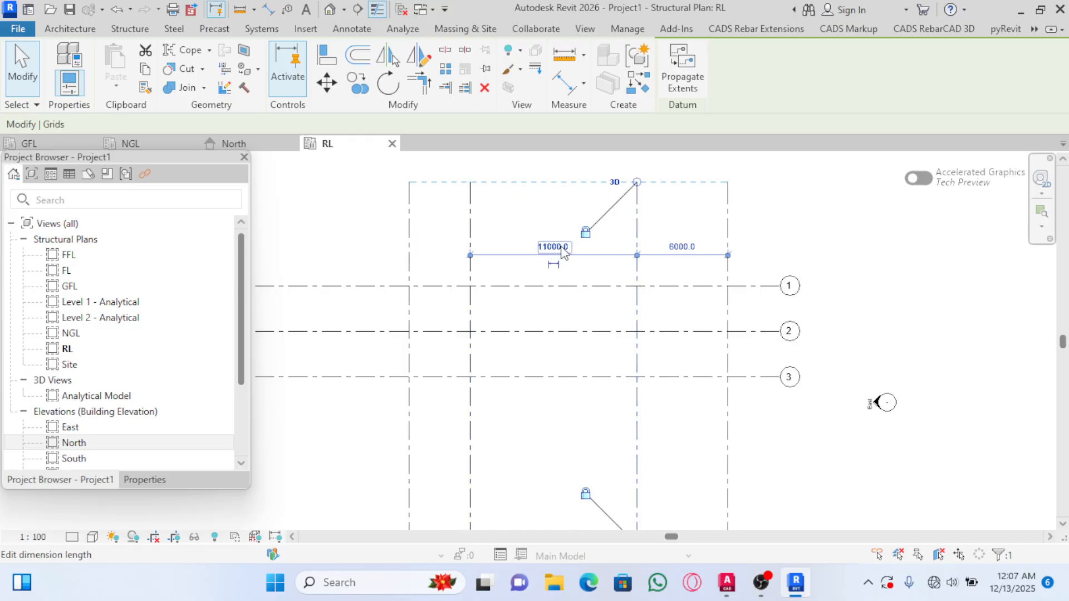
click(563, 250)
text(4000)
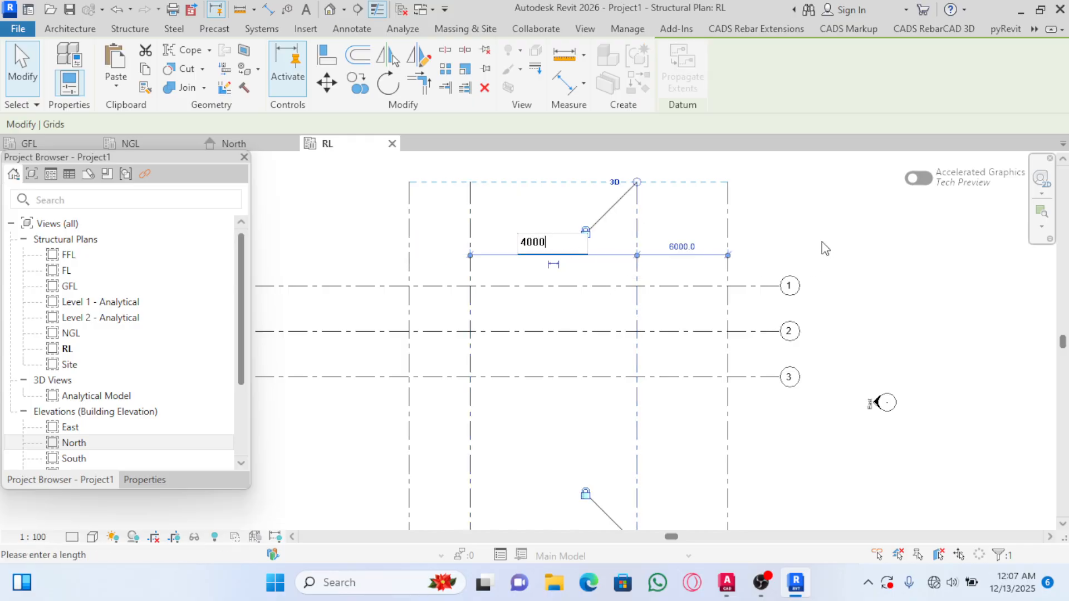
key(Return)
Set the distance between grids C and D to 4000 mm by moving grid D
click(729, 230)
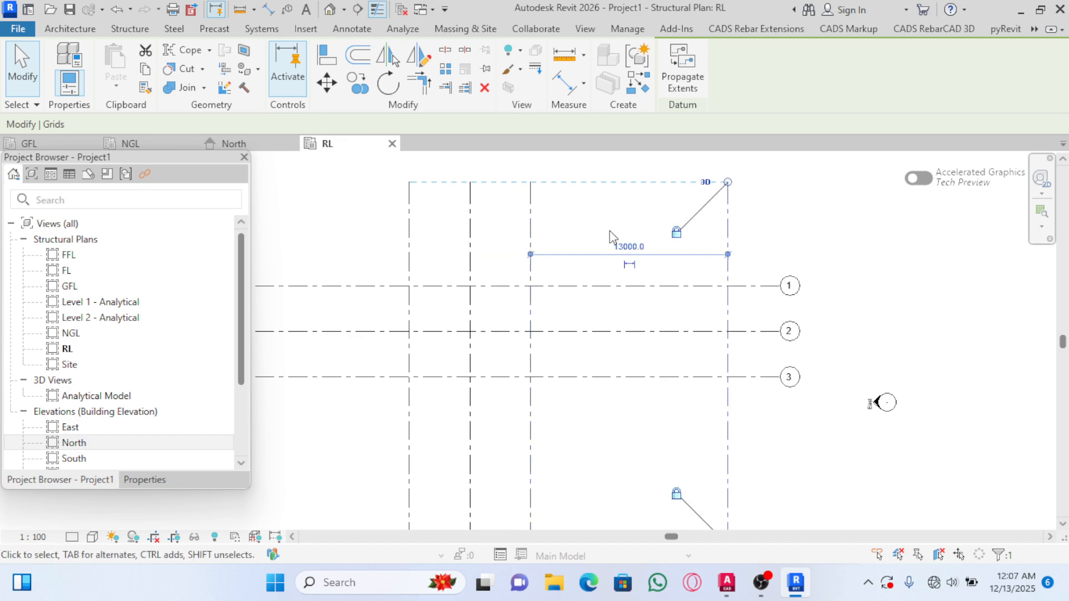
click(657, 247)
text(4000)
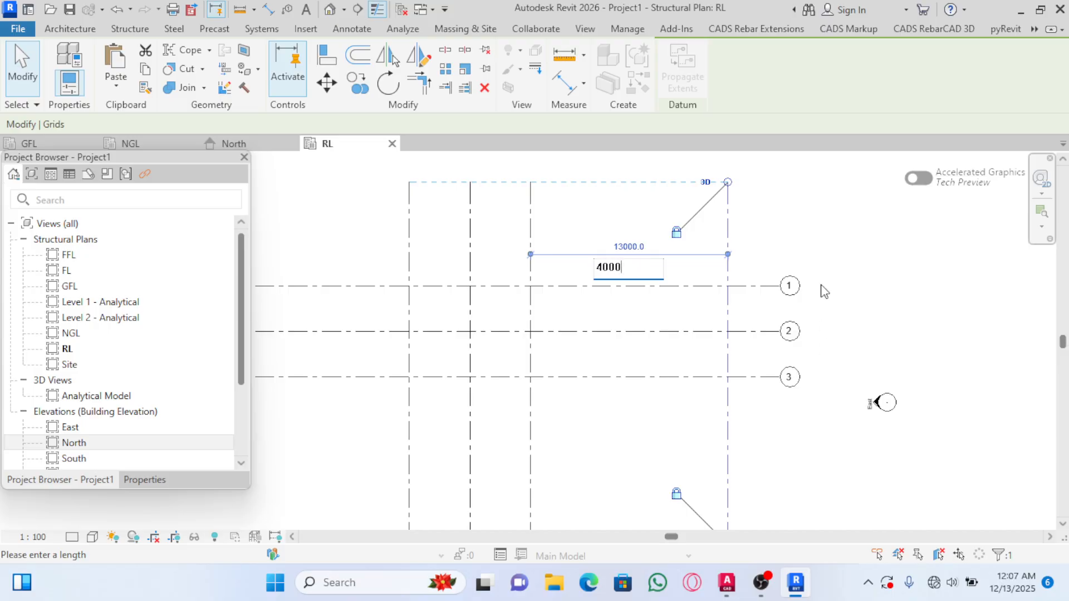
key(Return)
scroll(609, 267, down, 3)
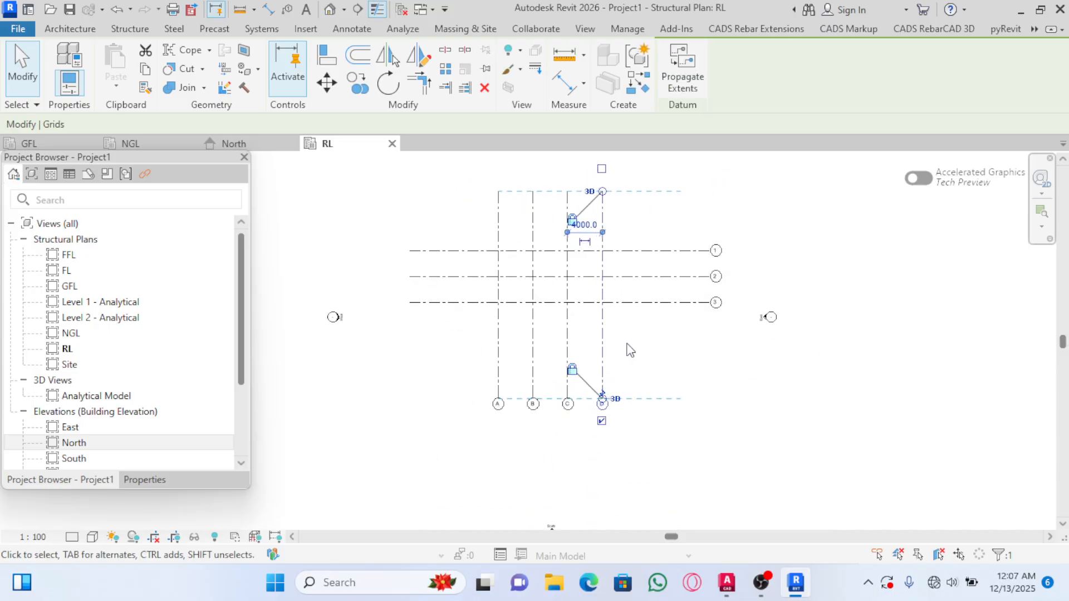
Shorten the aligned vertical grids A to D by moving their bubble ends up closer to grid 3
scroll(598, 409, up, 2)
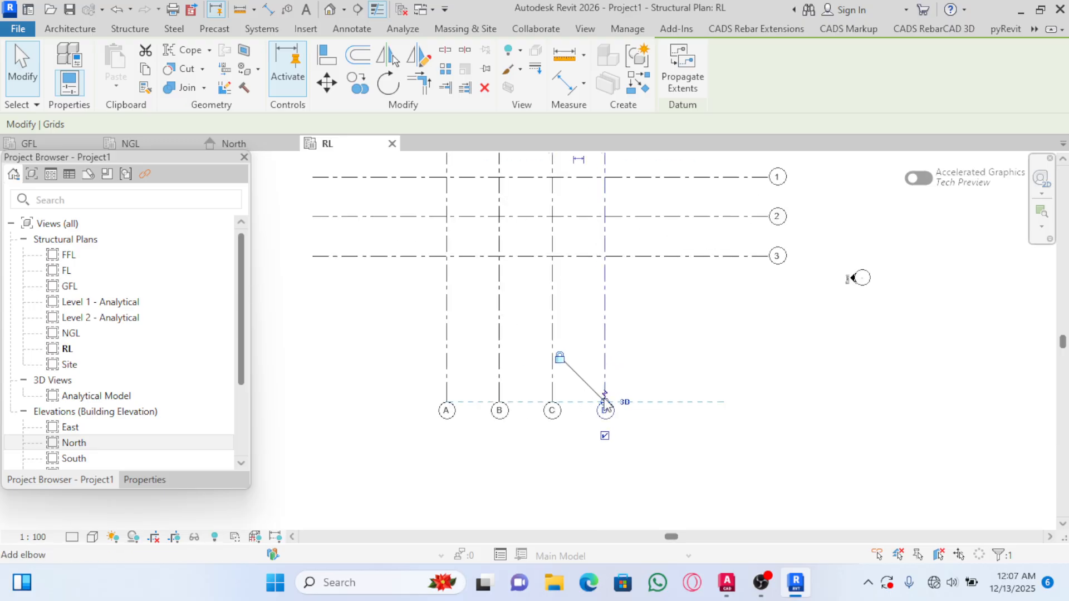
drag(605, 406, 605, 358)
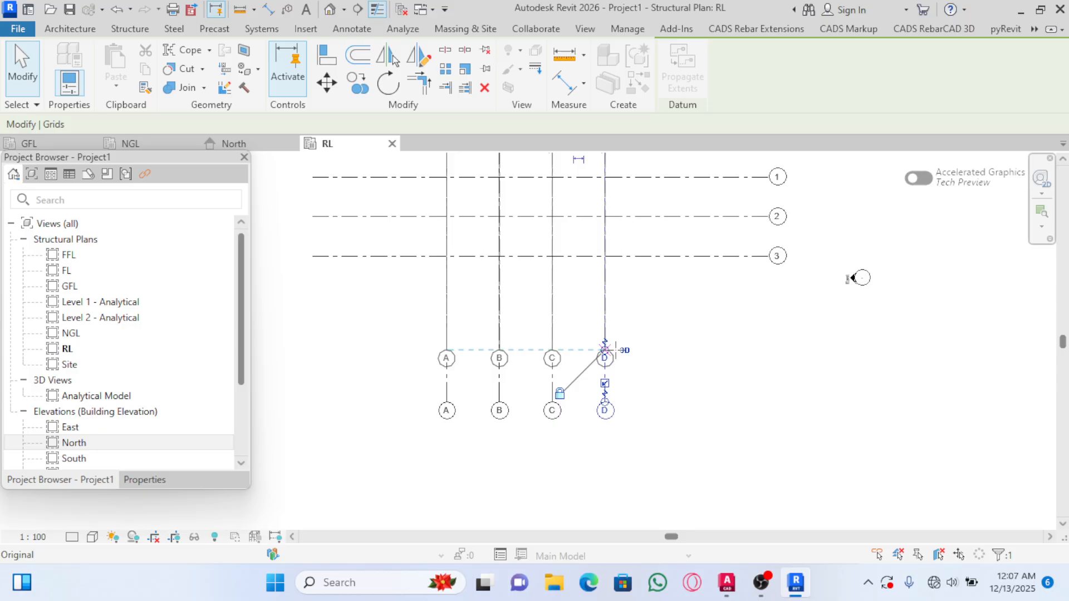
scroll(620, 409, down, 2)
scroll(659, 234, up, 3)
scroll(654, 301, down, 2)
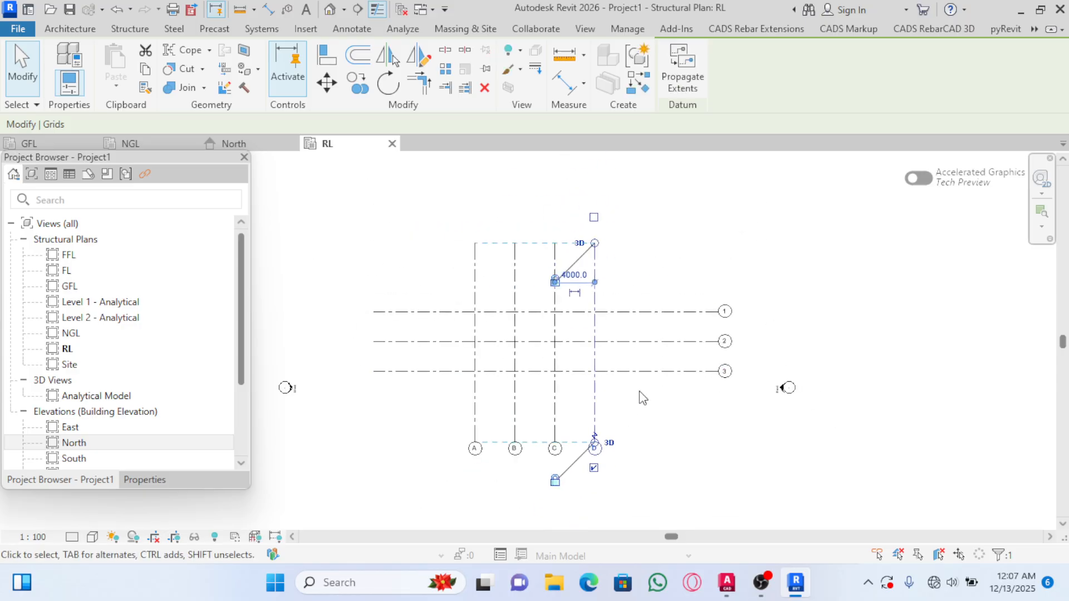
Shorten the aligned horizontal grids 1 to 3 by pulling both ends in closer to grids A and D
click(666, 372)
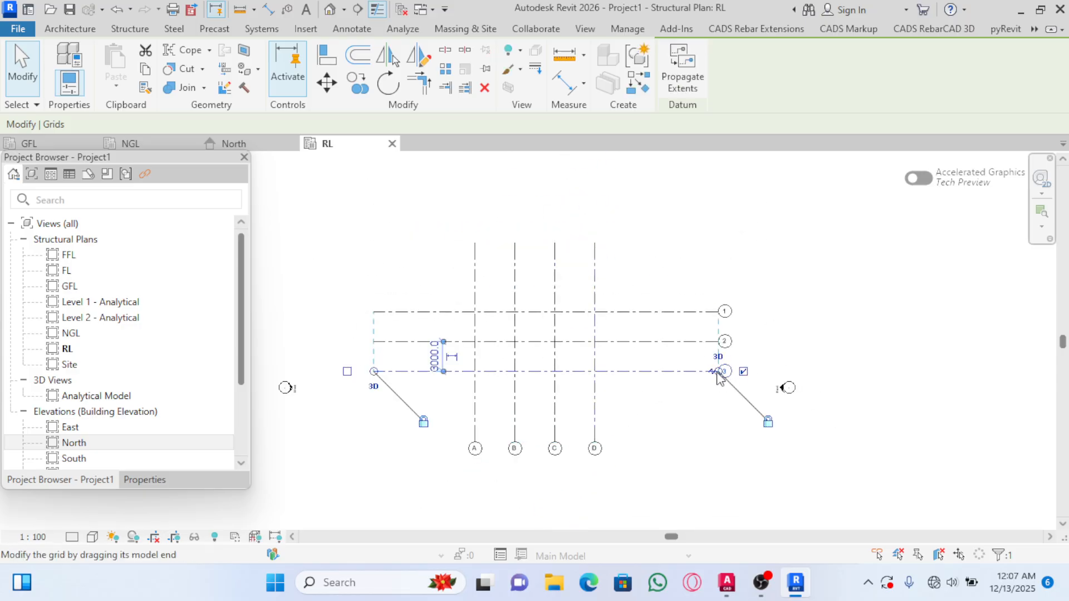
drag(718, 371, 657, 372)
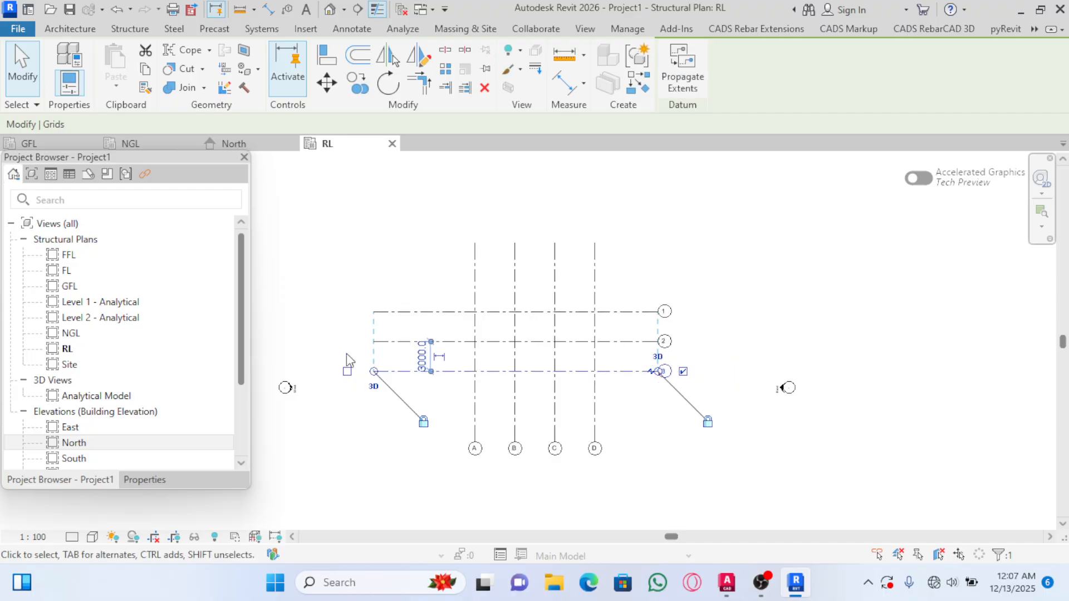
drag(374, 371, 418, 371)
scroll(582, 289, up, 3)
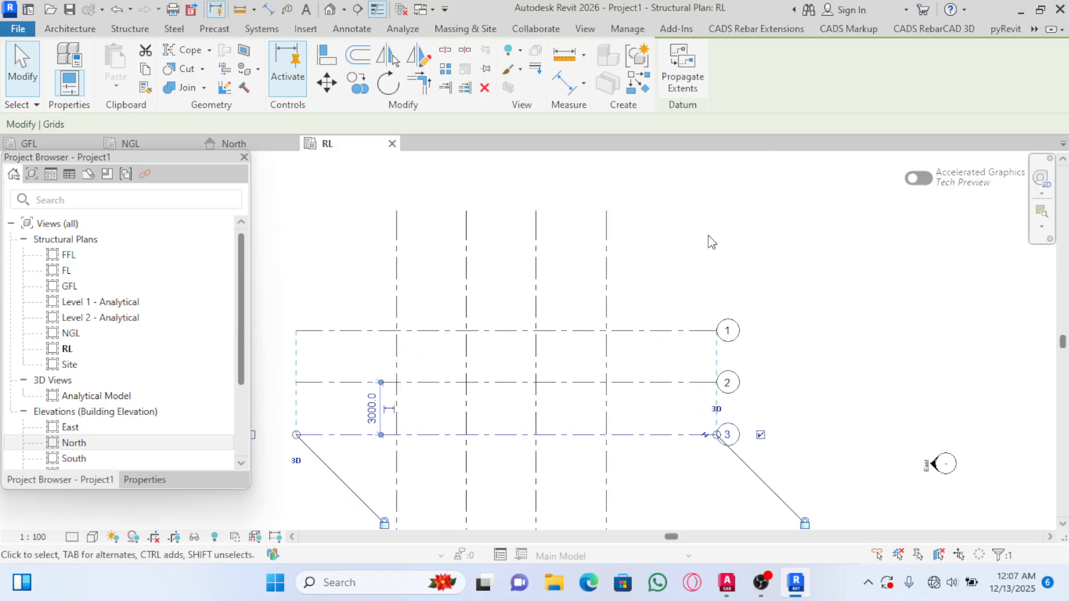
Deselect grid 3 and inspect the overall layout of grids A to D and 1 to 3 in the RL plan
scroll(753, 228, down, 6)
scroll(567, 337, up, 5)
key(Escape)
scroll(570, 329, down, 4)
scroll(775, 281, up, 4)
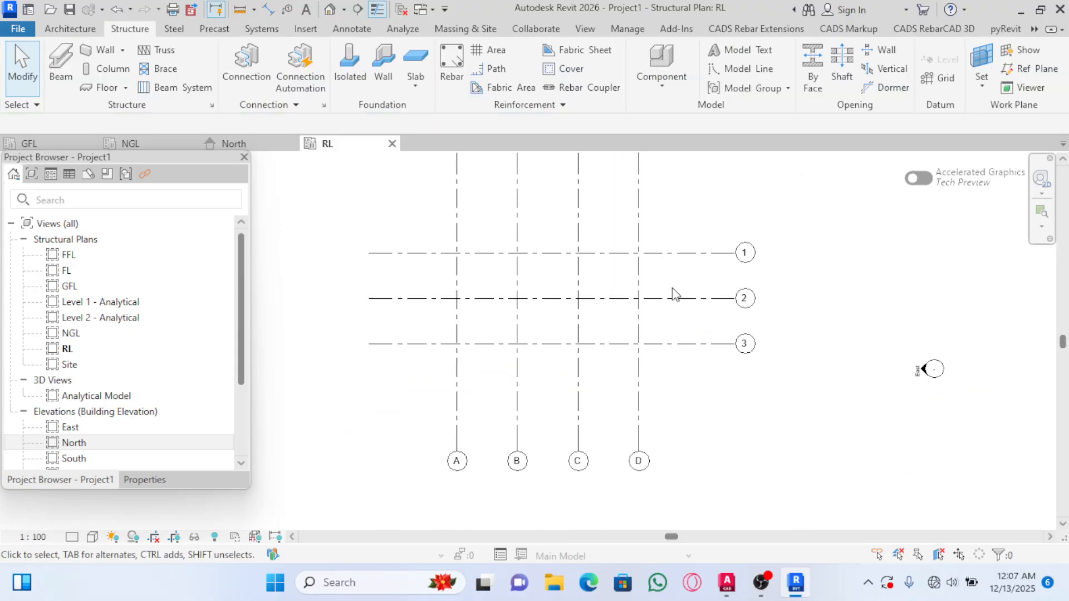
scroll(490, 281, up, 2)
scroll(658, 279, up, 1)
scroll(558, 251, down, 3)
scroll(682, 263, up, 1)
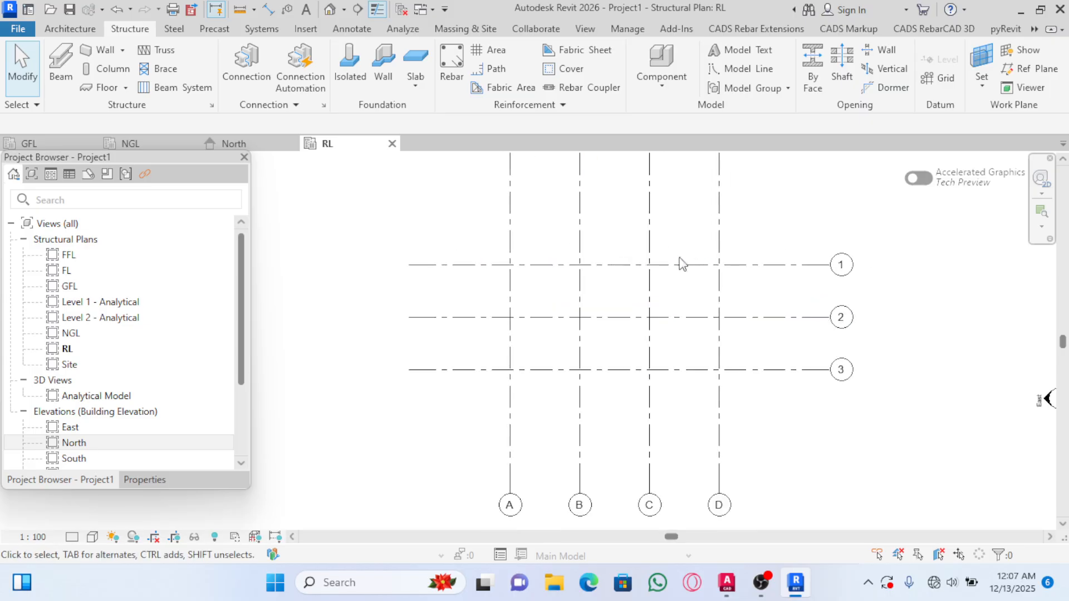
scroll(568, 298, down, 5)
scroll(568, 304, up, 5)
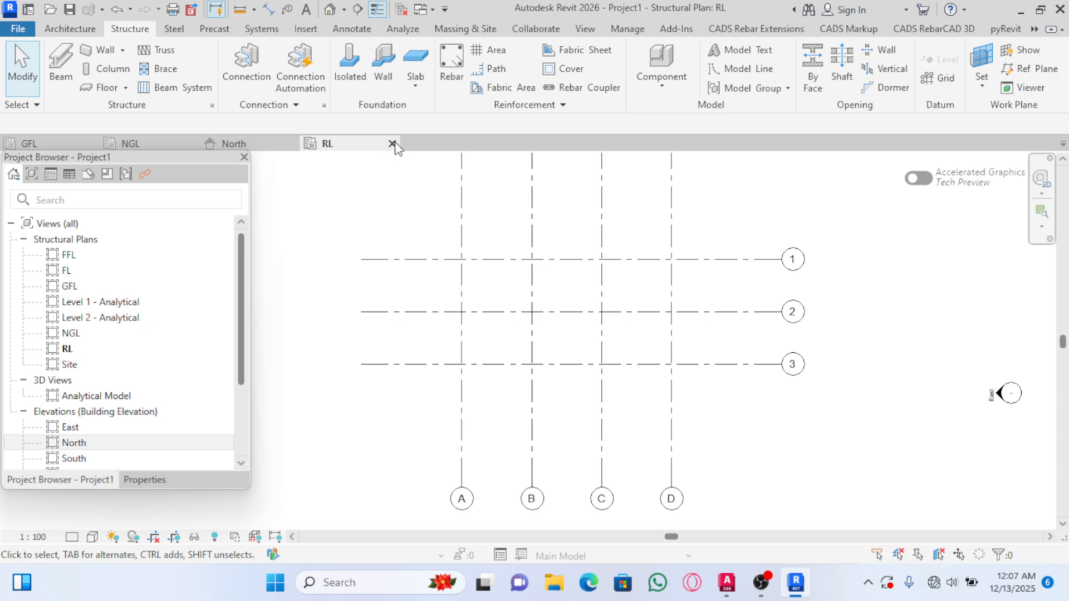
Switch to the GFL structural plan and check the layout of grids A to D and 1 to 3 there
click(38, 145)
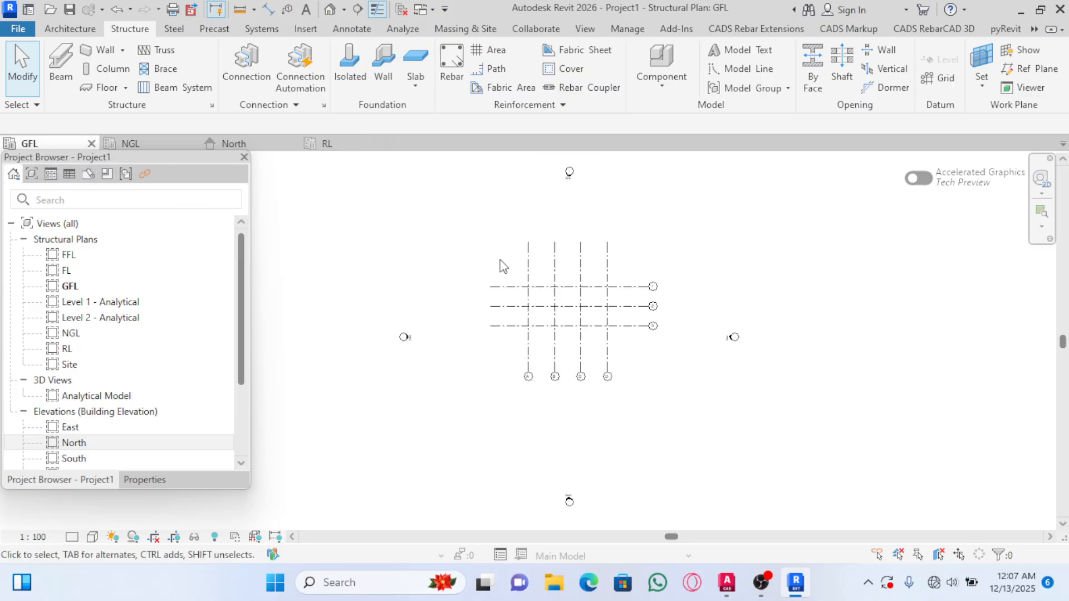
scroll(492, 294, up, 4)
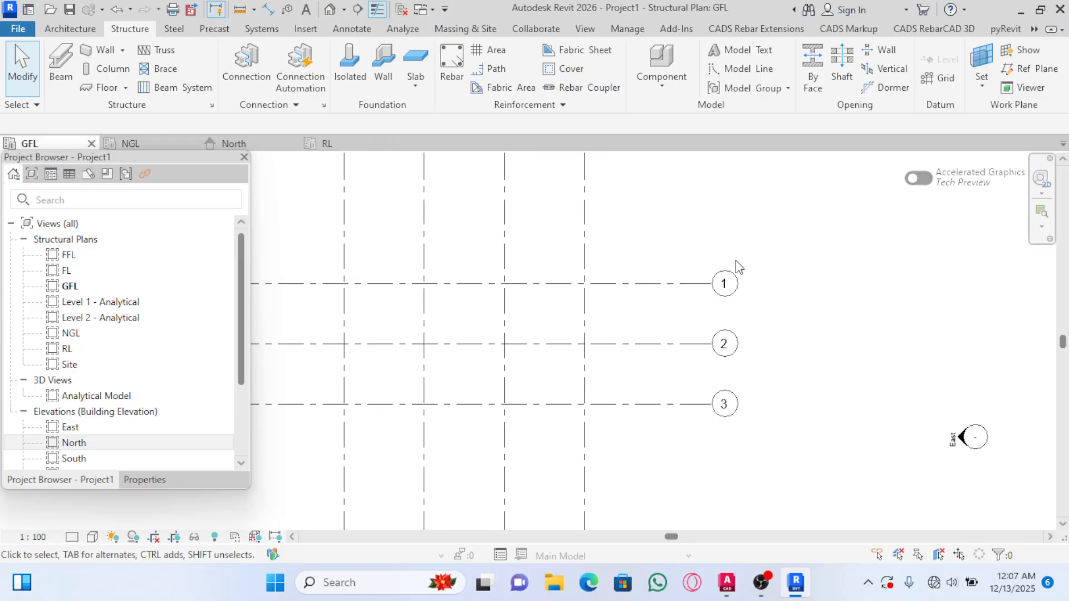
scroll(618, 281, down, 3)
scroll(618, 281, up, 2)
scroll(610, 274, down, 3)
scroll(587, 286, up, 3)
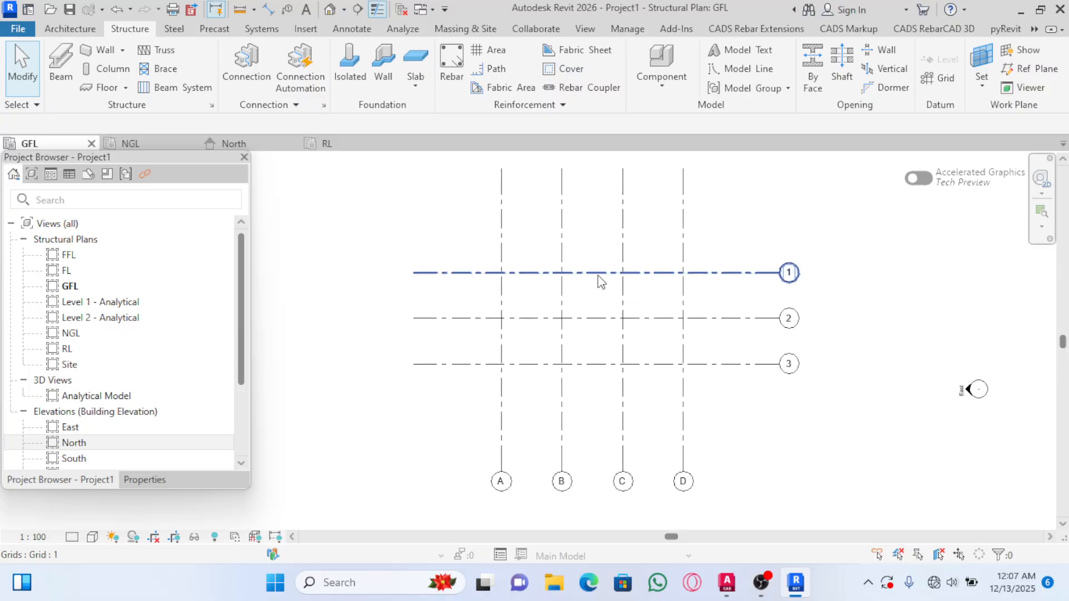
scroll(629, 289, up, 5)
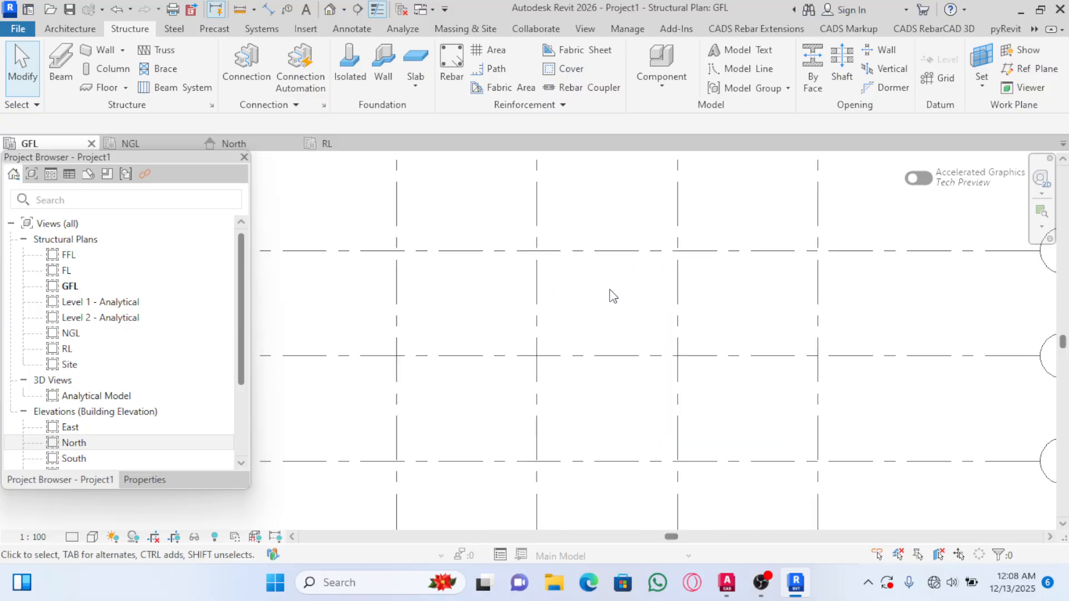
scroll(572, 311, down, 3)
scroll(578, 378, up, 2)
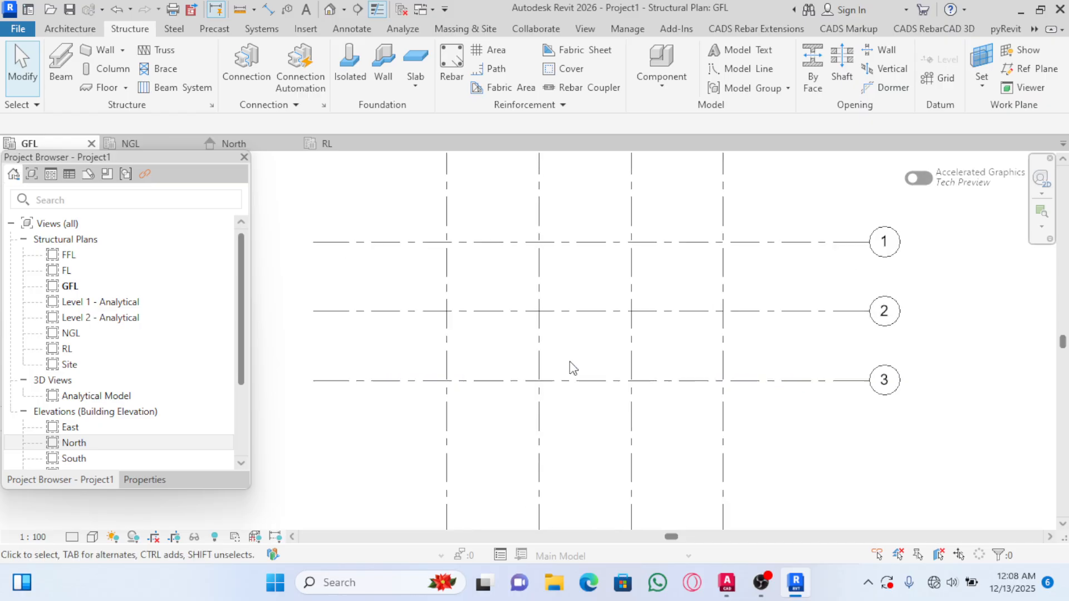
scroll(571, 309, down, 3)
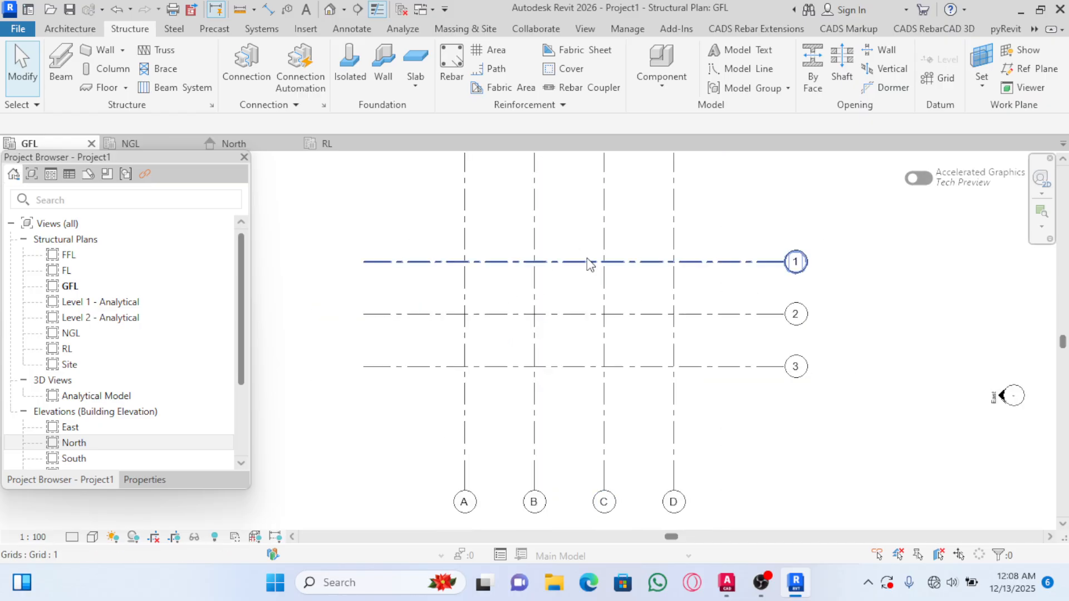
scroll(501, 334, up, 3)
scroll(580, 303, down, 4)
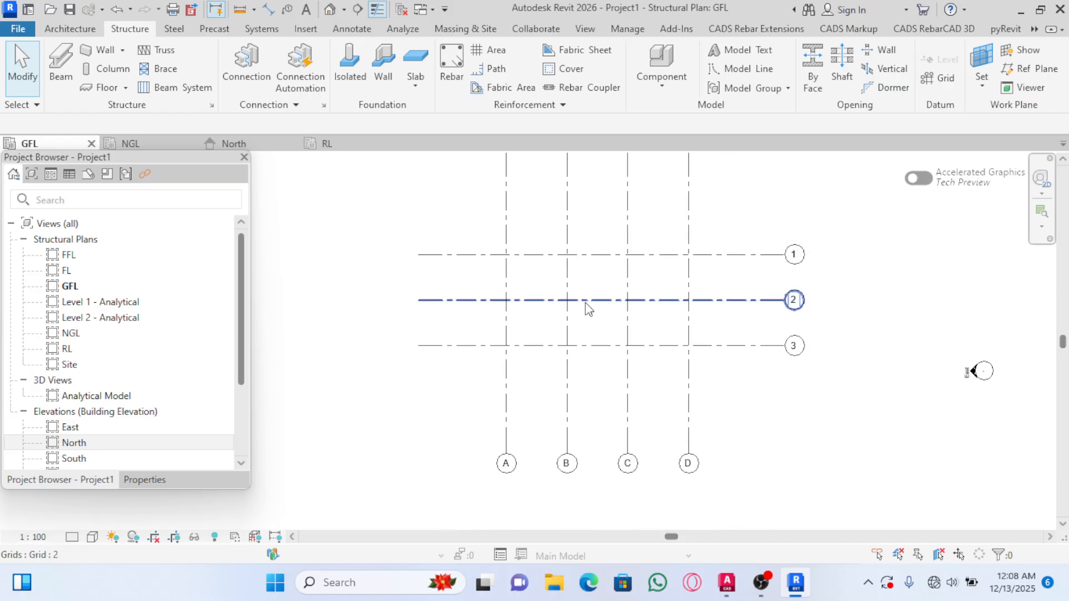
scroll(543, 352, up, 2)
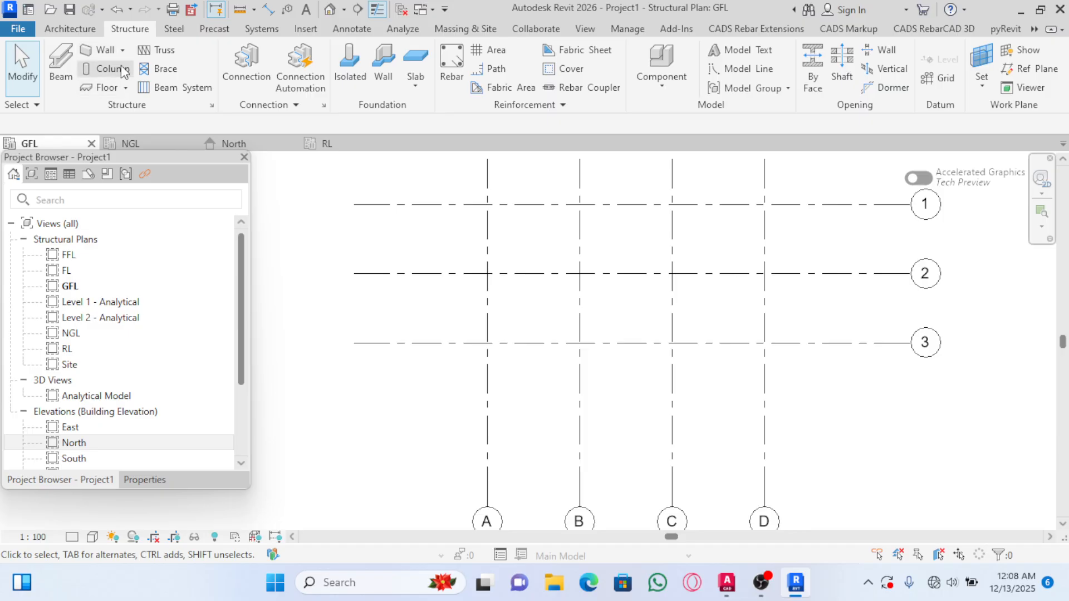
Start a structural column with M_Concrete-Rectangular-Column 450 x 600mm and duplicate that type as COL-250 X 250
click(114, 69)
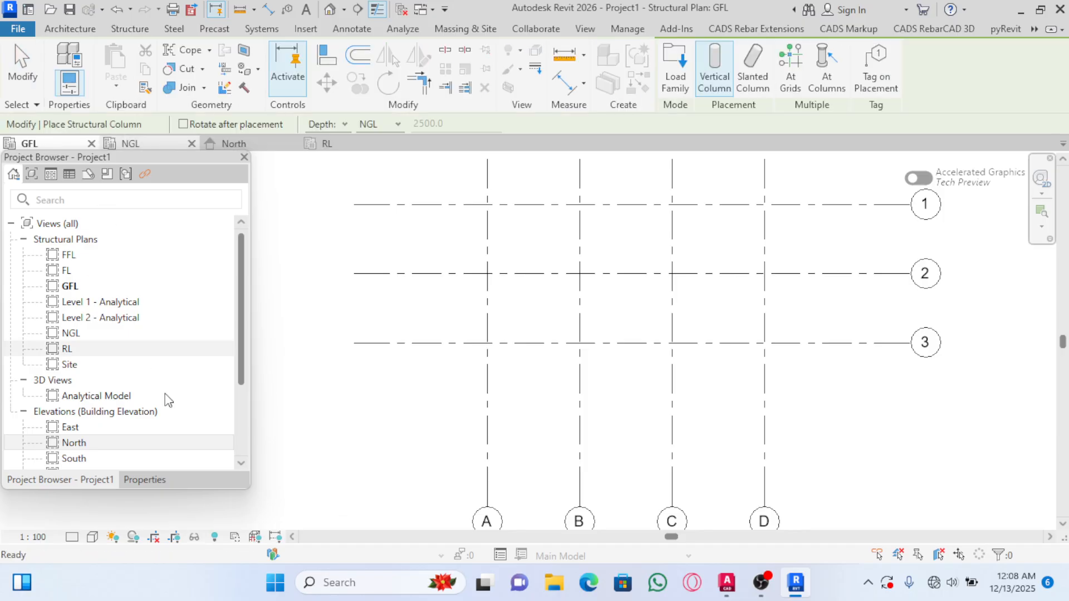
click(144, 480)
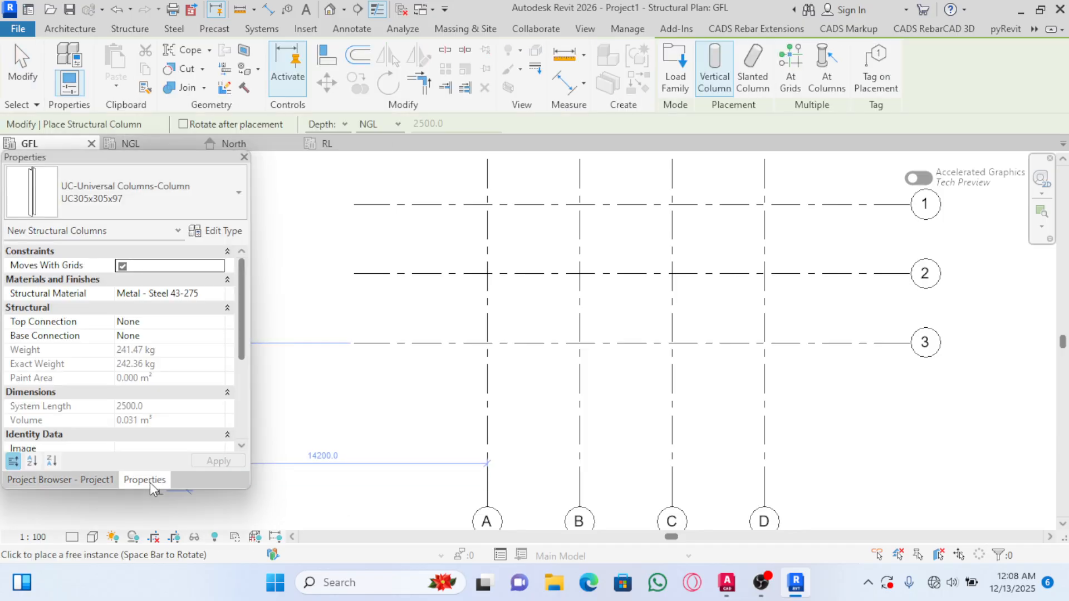
click(137, 212)
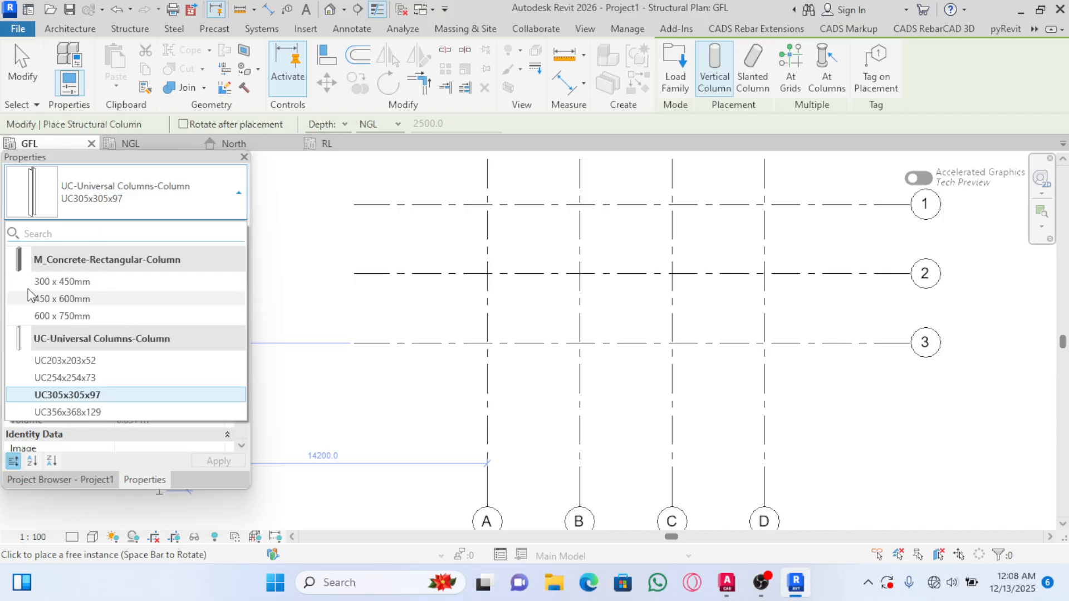
click(79, 300)
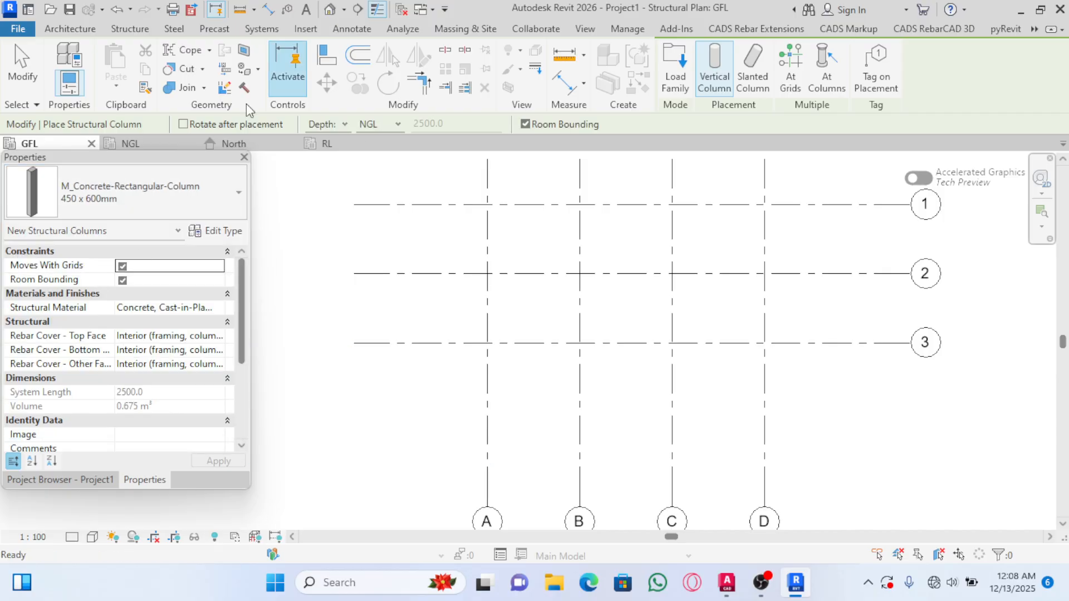
click(223, 232)
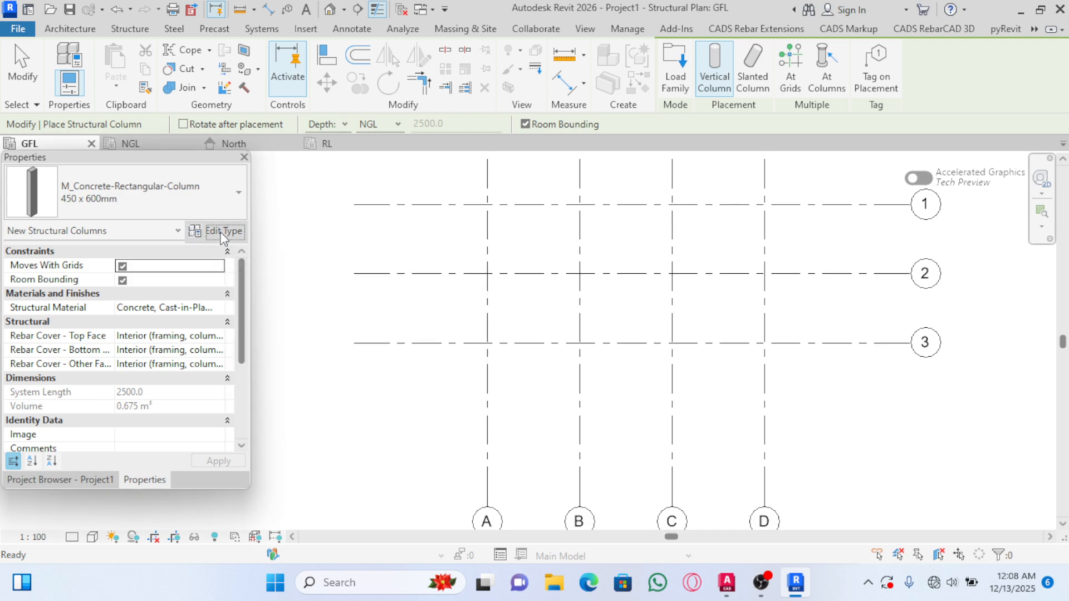
click(359, 70)
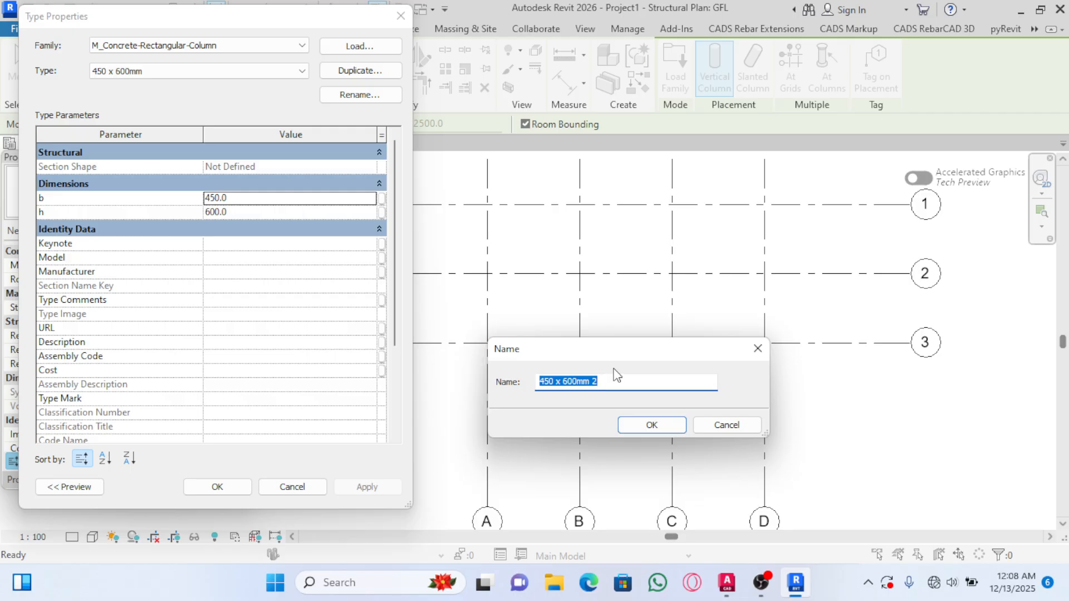
text(COL-250 X 250)
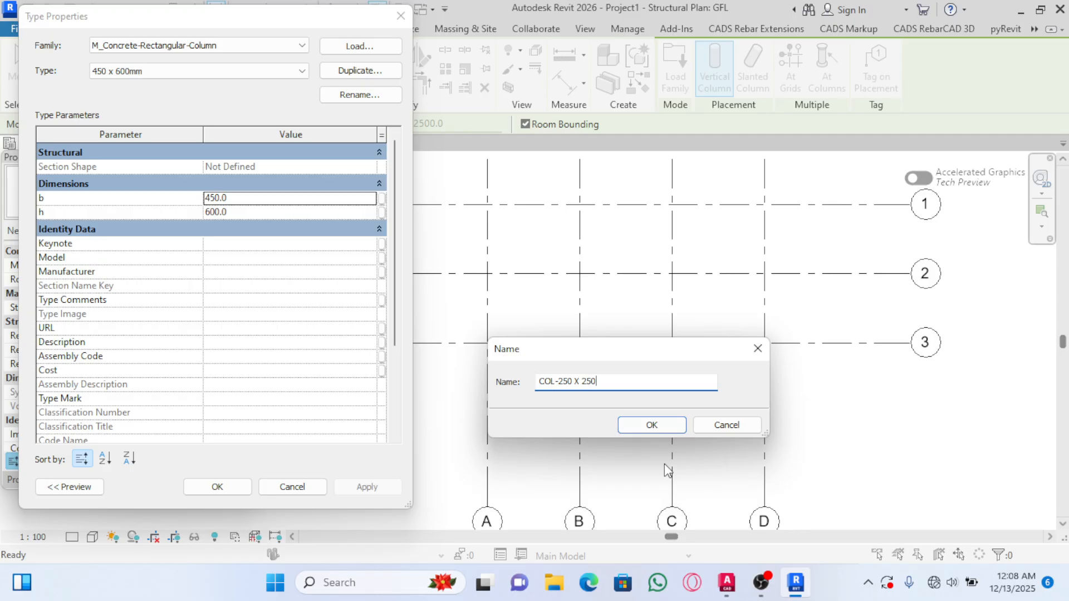
click(668, 428)
Set the COL-250 X 250 type's dimensions b and h to 250 mm each and apply them
click(256, 201)
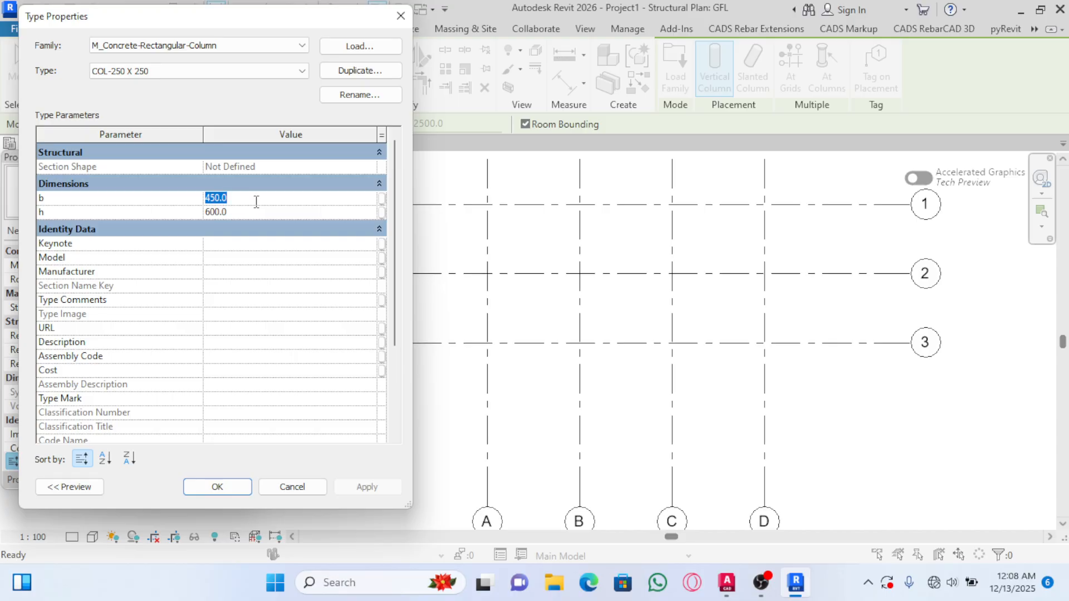
text(250)
click(283, 216)
text(2)
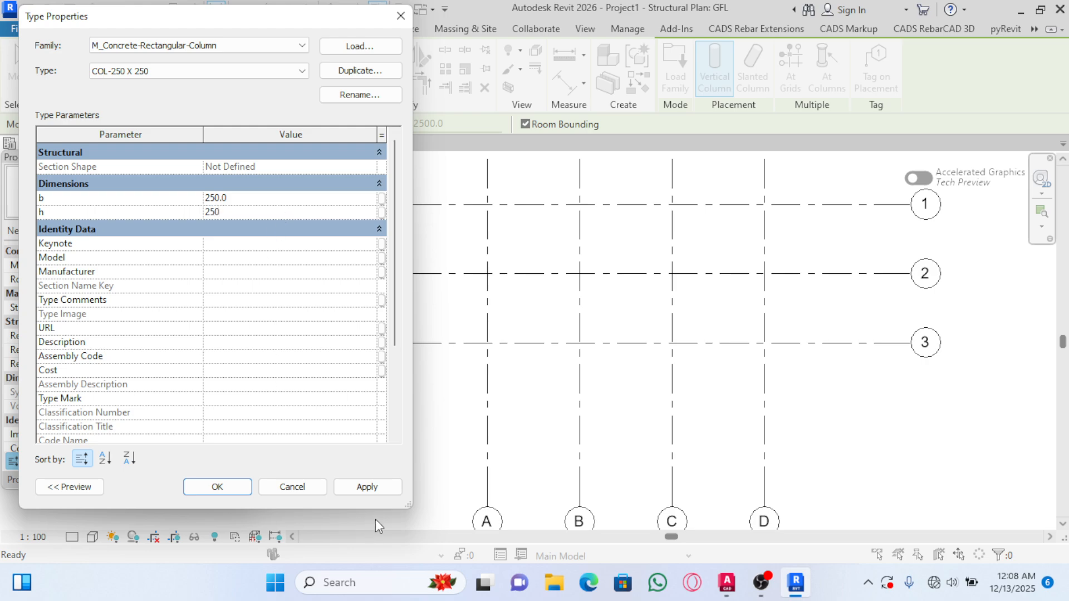
click(367, 487)
click(217, 487)
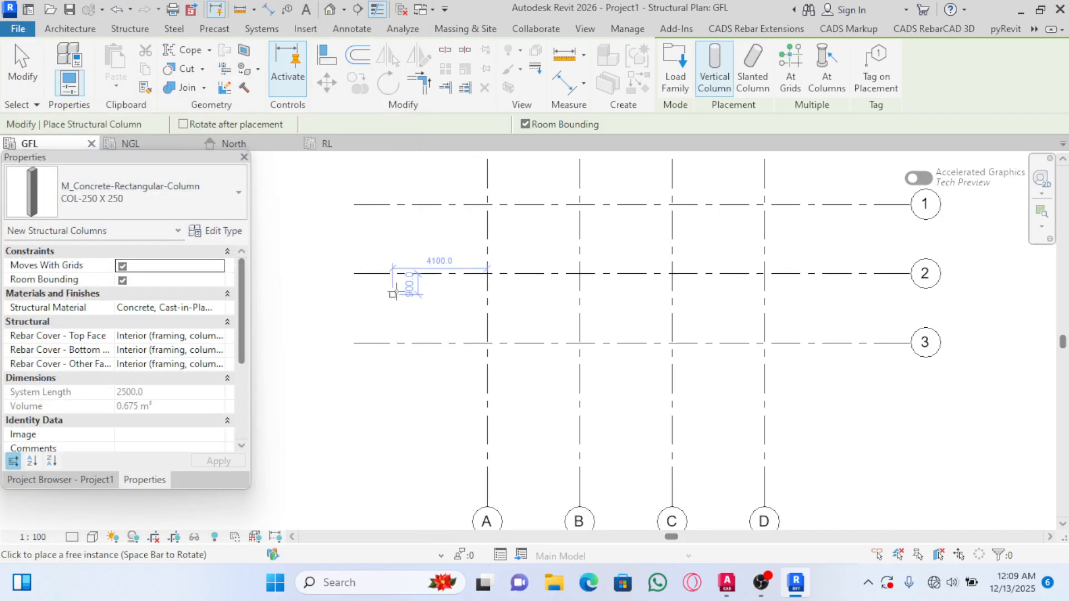
Place individual COL-250 X 250 columns at the intersections of grid 3 with grids A and B
scroll(532, 359, up, 4)
scroll(480, 351, down, 5)
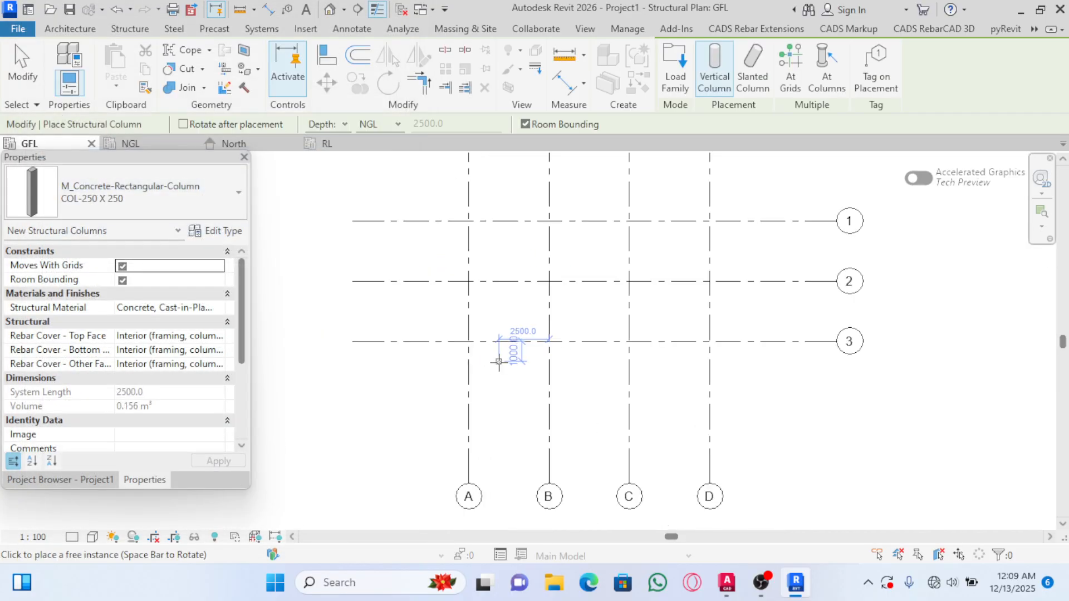
scroll(463, 328, up, 2)
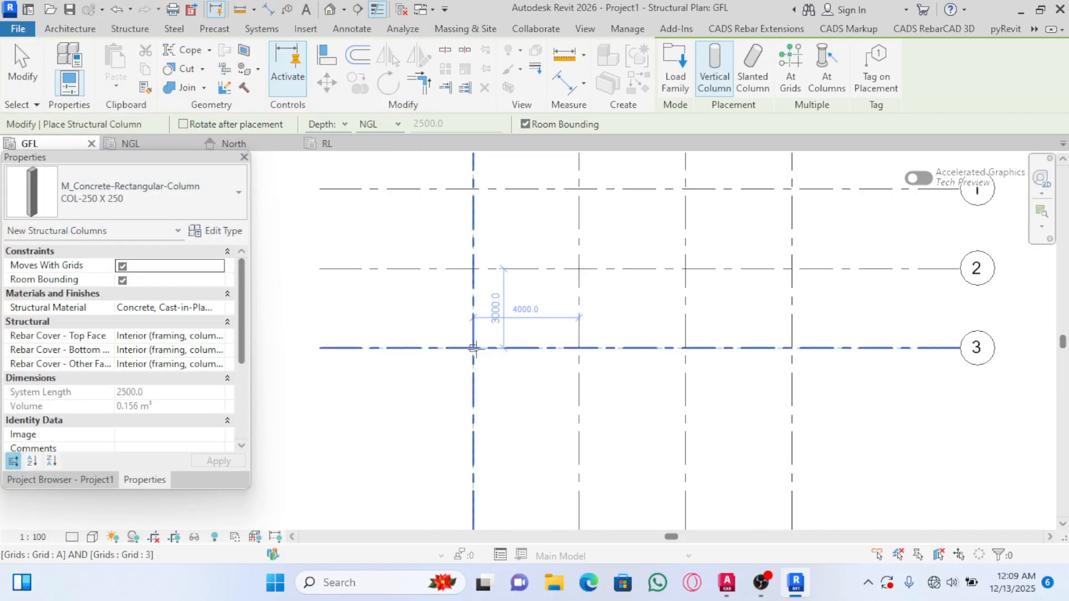
click(474, 348)
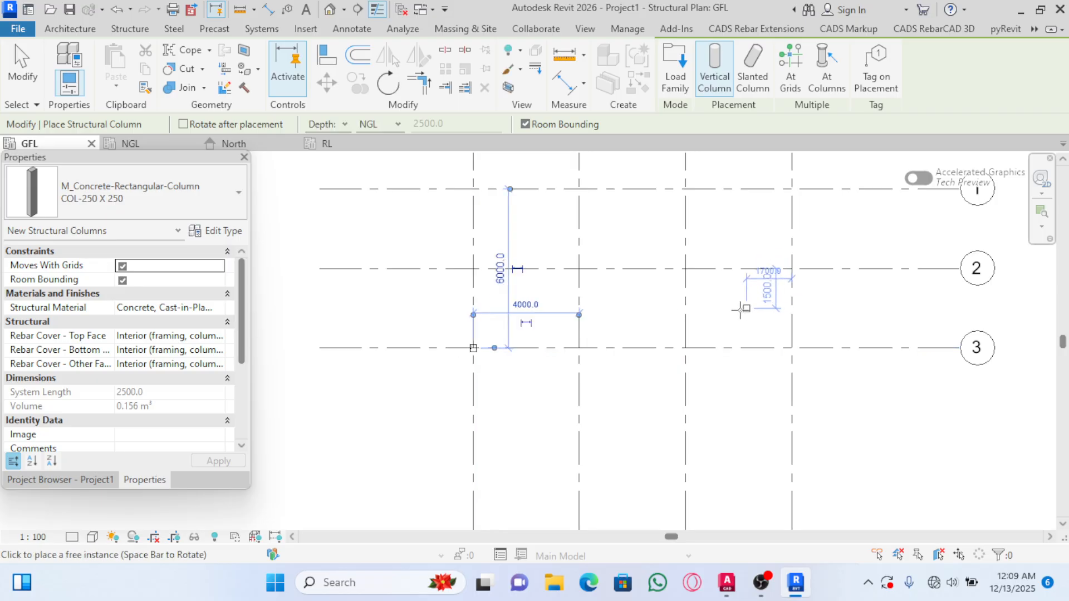
scroll(641, 339, up, 1)
scroll(566, 360, down, 2)
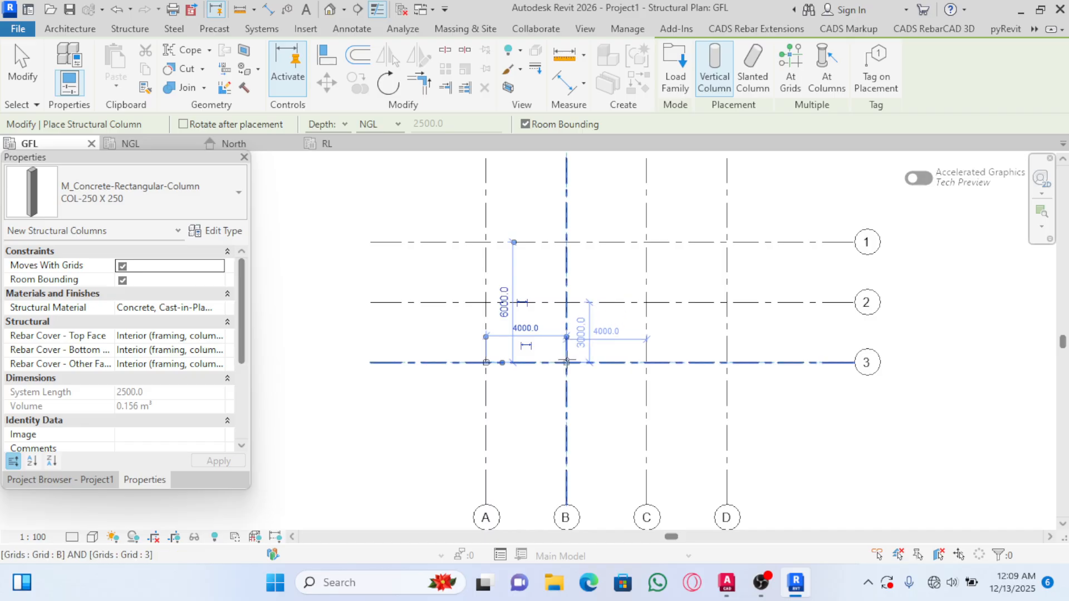
scroll(566, 361, up, 1)
click(566, 363)
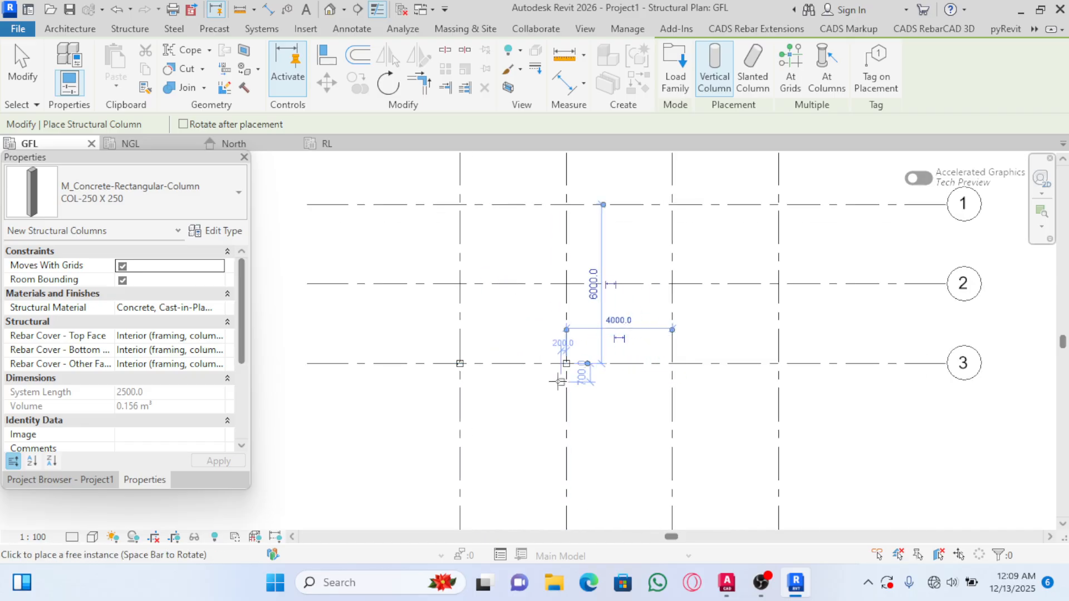
scroll(559, 381, down, 1)
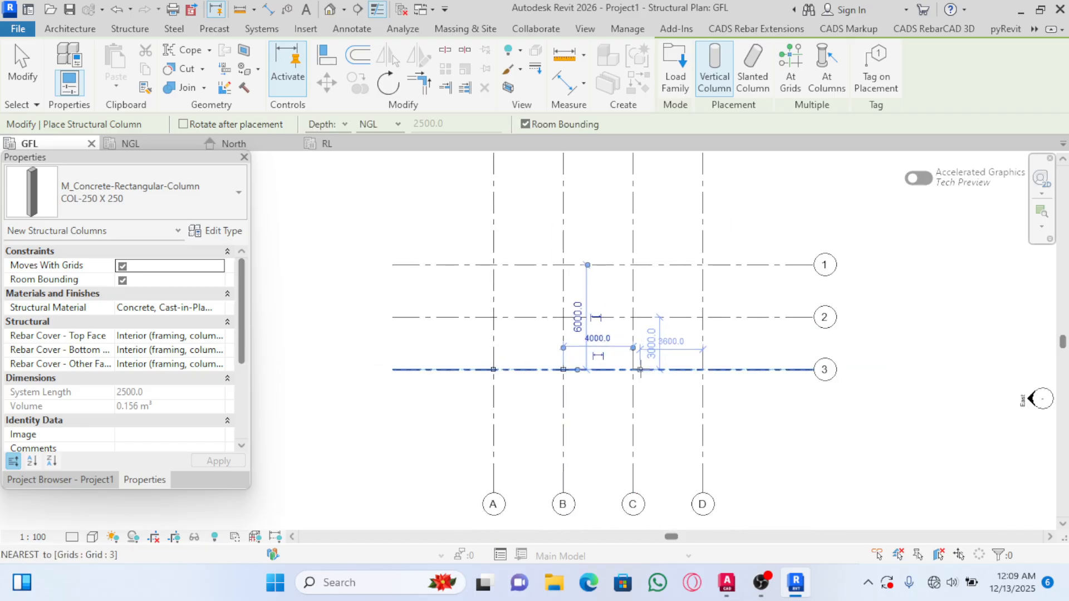
Place COL-250 X 250 columns at all intersections of grids A to D and 1 to 3 using At Grids
click(792, 82)
drag(759, 399, 456, 227)
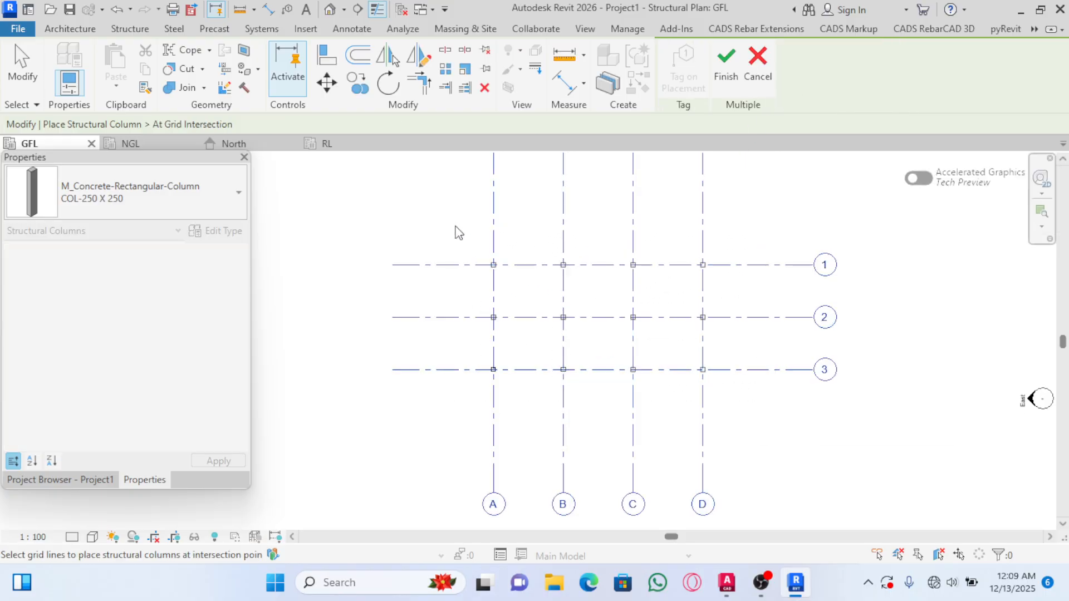
click(726, 62)
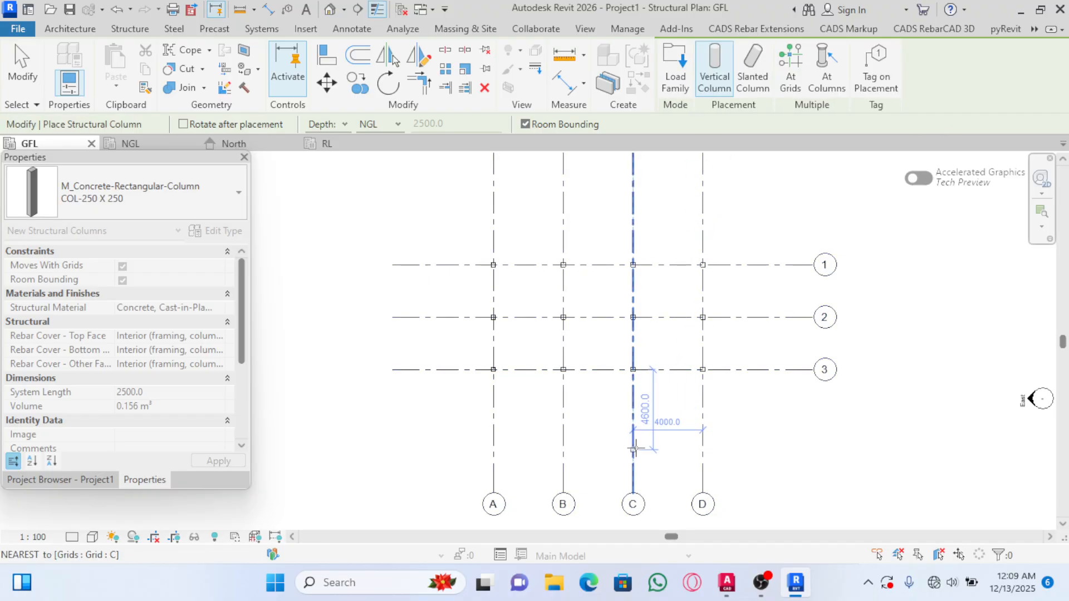
key(Escape)
key(Escape)
scroll(532, 326, up, 1)
scroll(660, 382, down, 2)
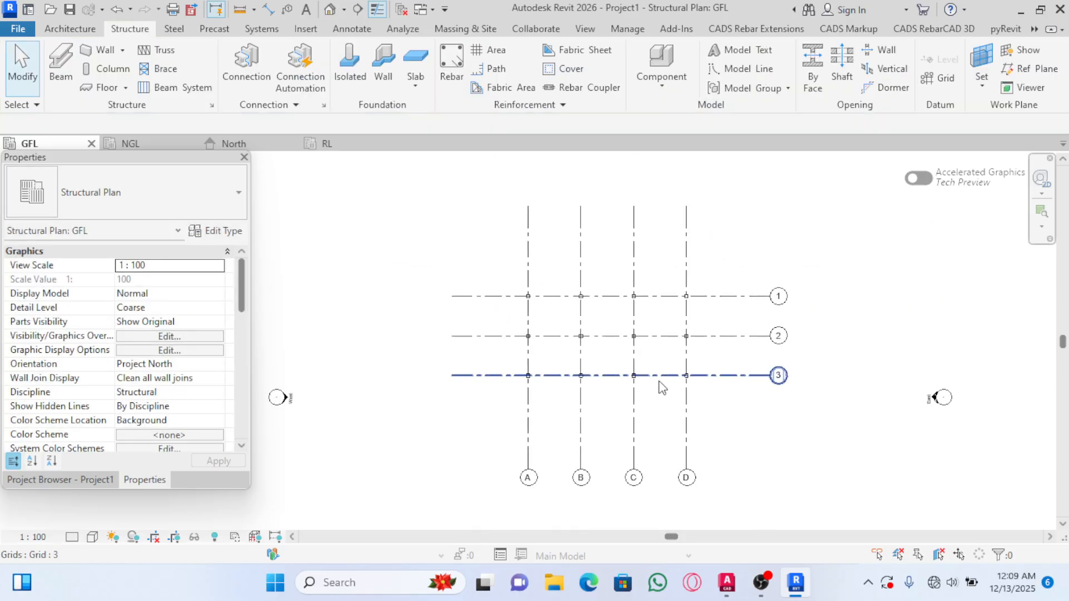
scroll(618, 361, up, 1)
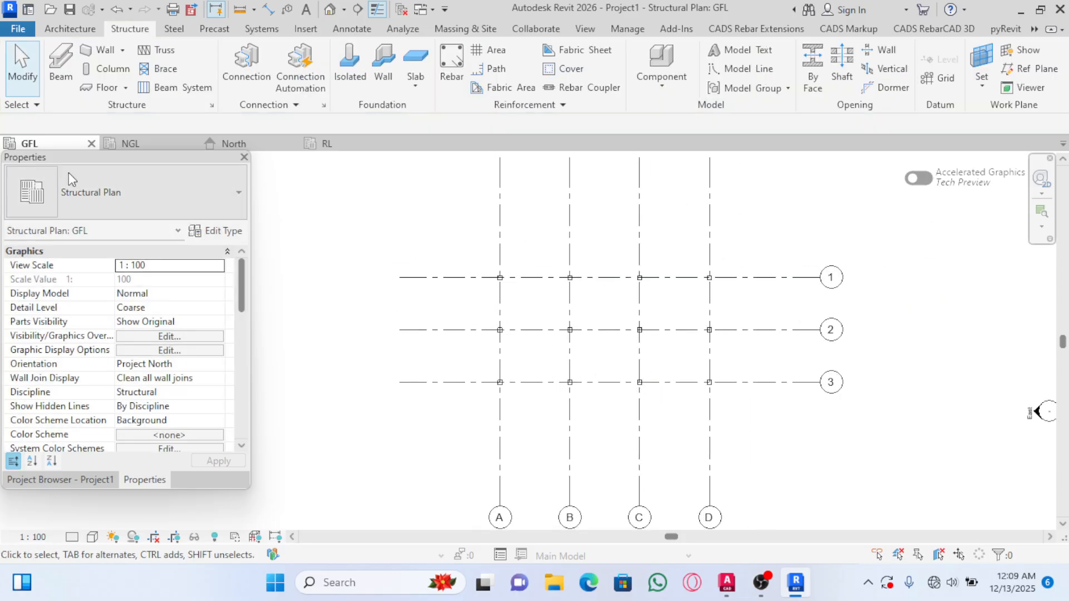
Open the default 3D view and inspect the placed columns against the grids and levels
click(330, 9)
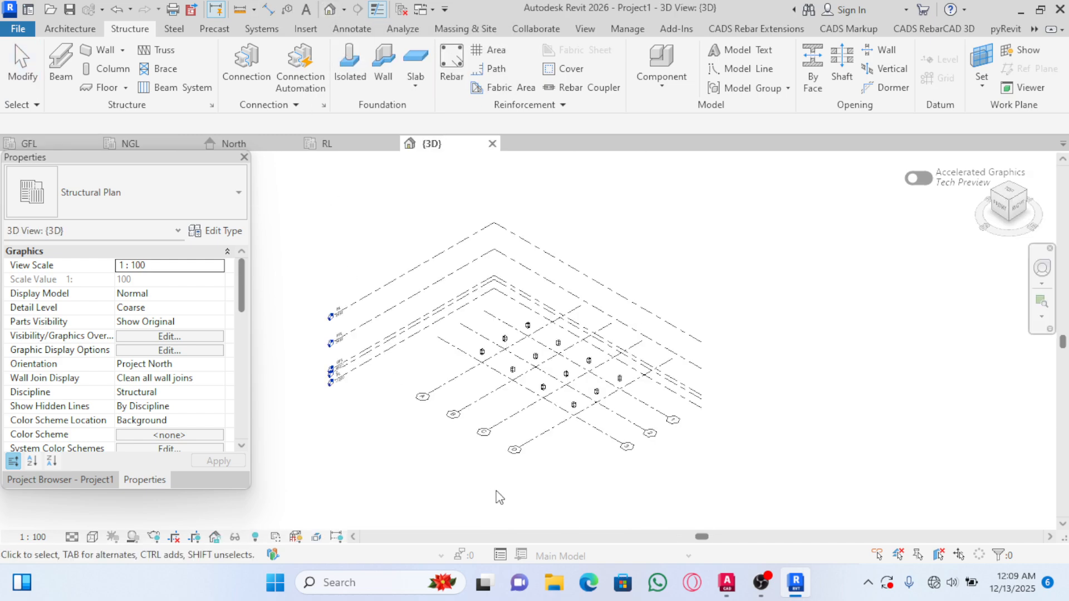
scroll(505, 357, up, 4)
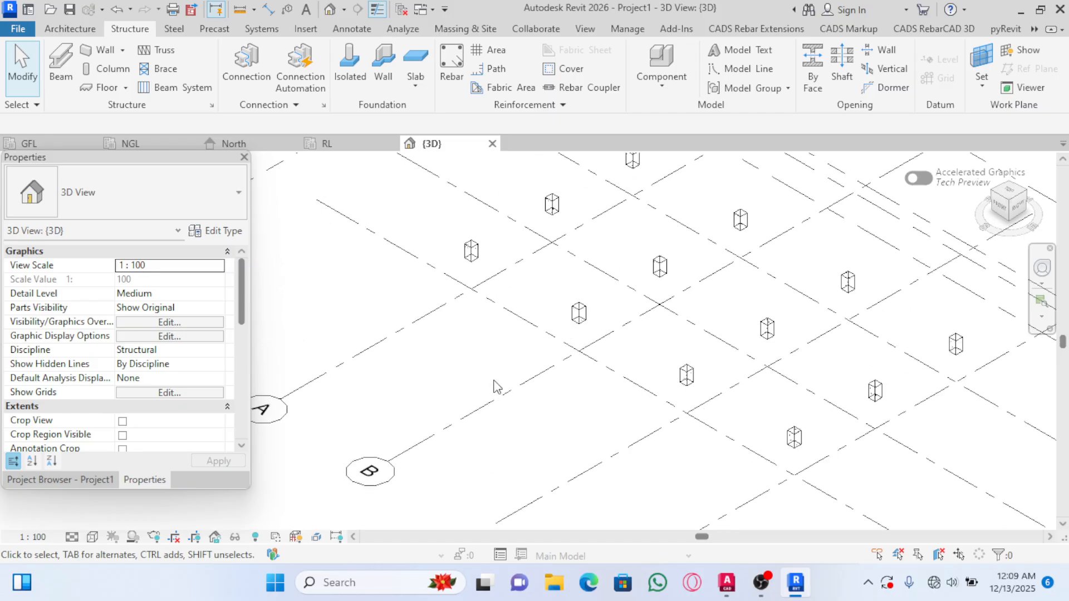
scroll(416, 445, down, 3)
scroll(448, 378, up, 1)
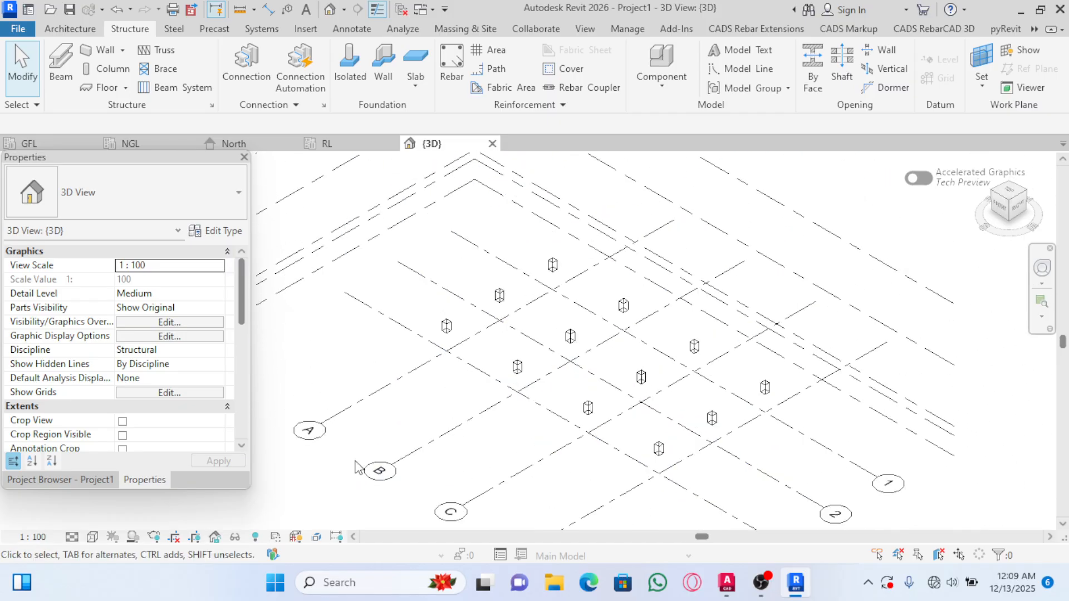
Set the 3D view's visual style to Shaded
click(93, 537)
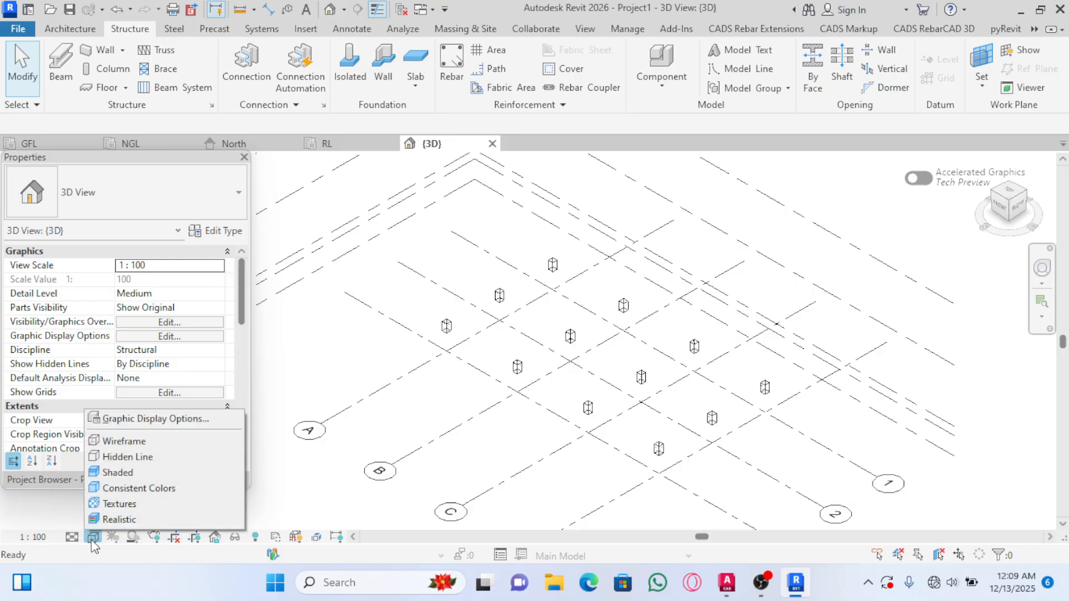
click(111, 473)
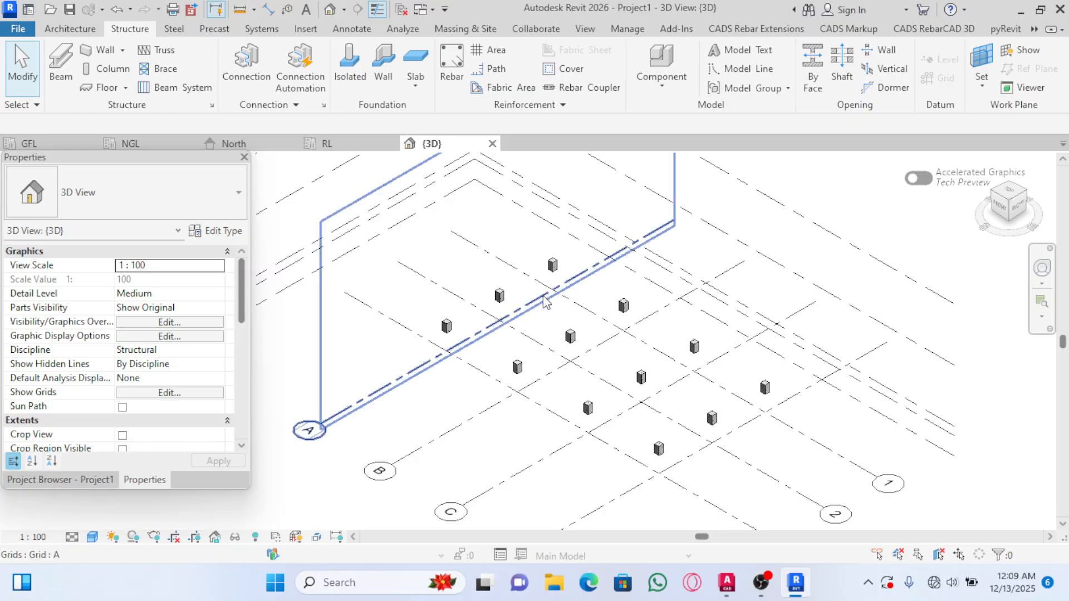
scroll(417, 312, up, 2)
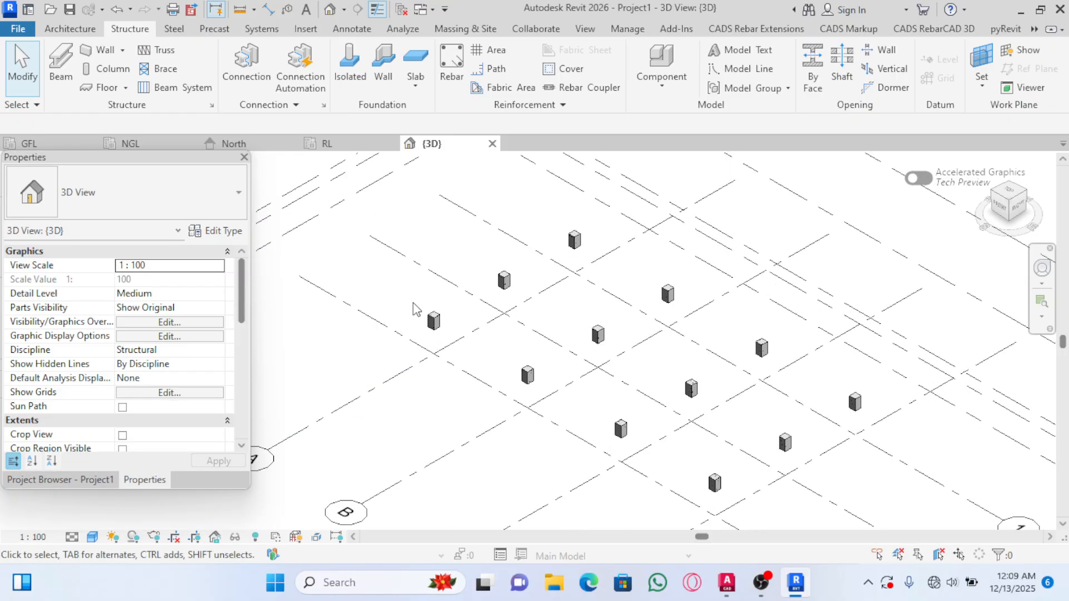
Select all instances of the COL-250 X 250 column visible in the view and set their base level to FL
click(436, 322)
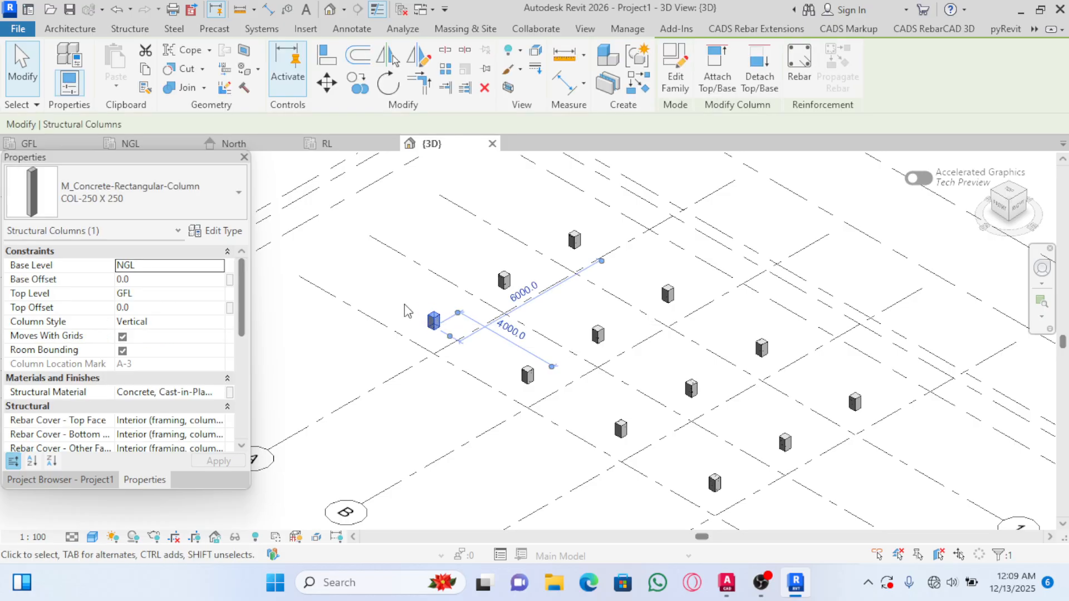
scroll(488, 275, down, 1)
right_click(312, 322)
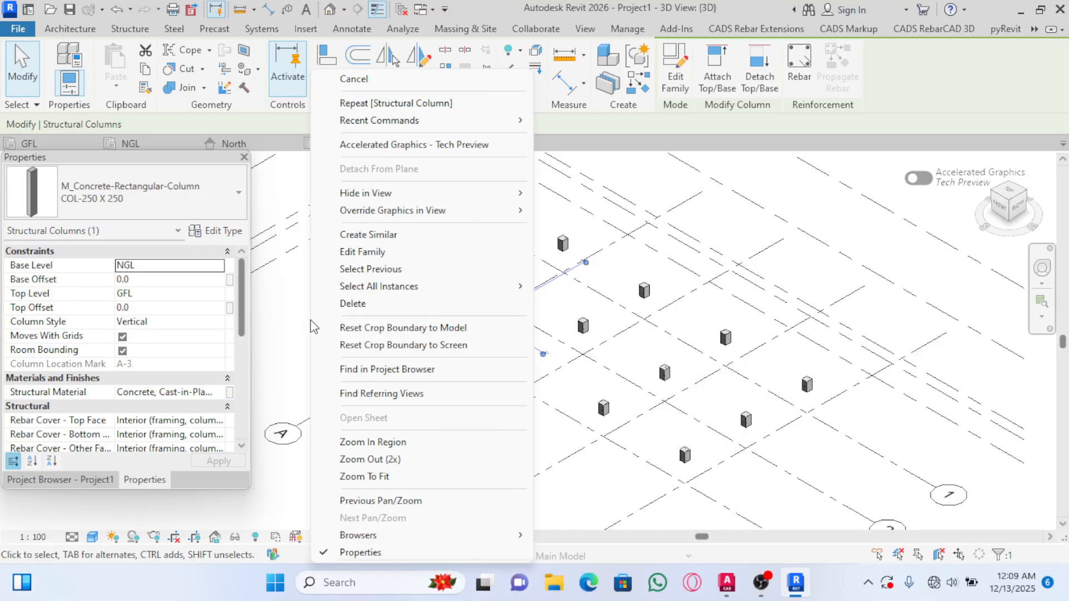
mouse_move(359, 288)
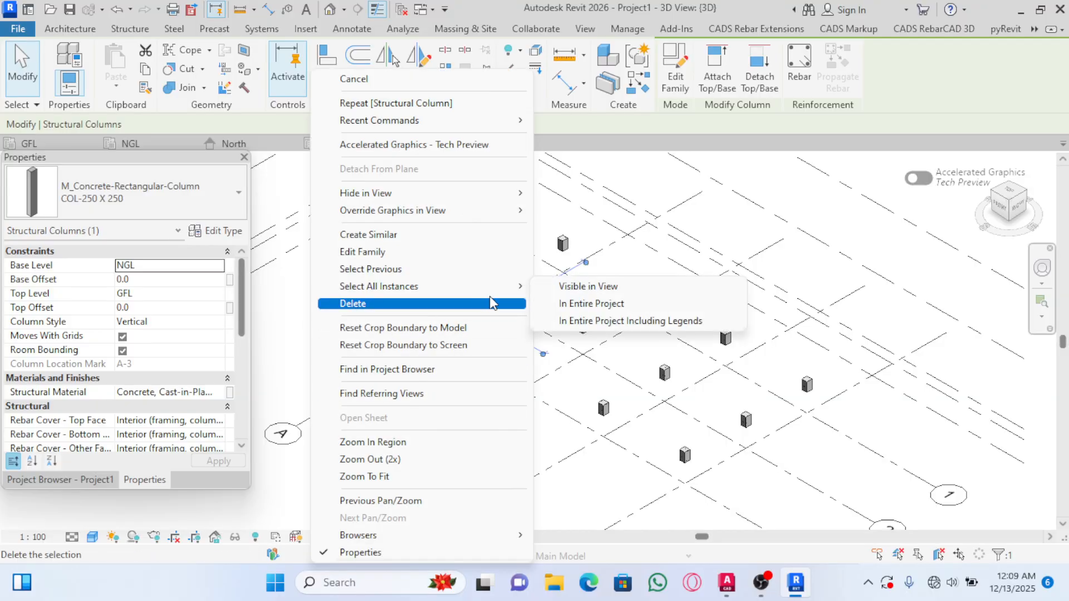
click(586, 290)
scroll(546, 396, down, 5)
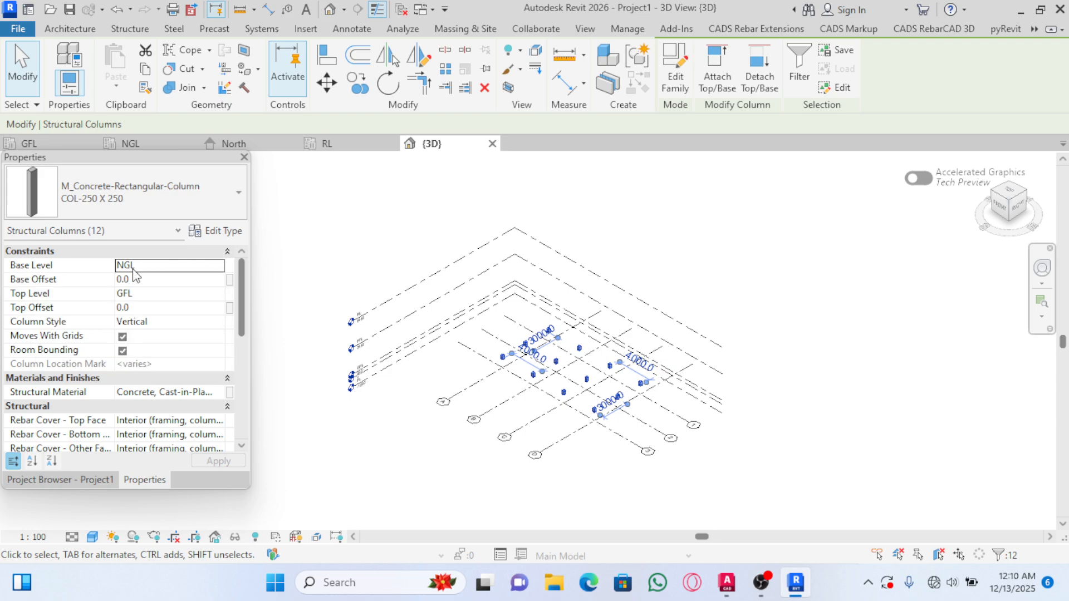
click(216, 266)
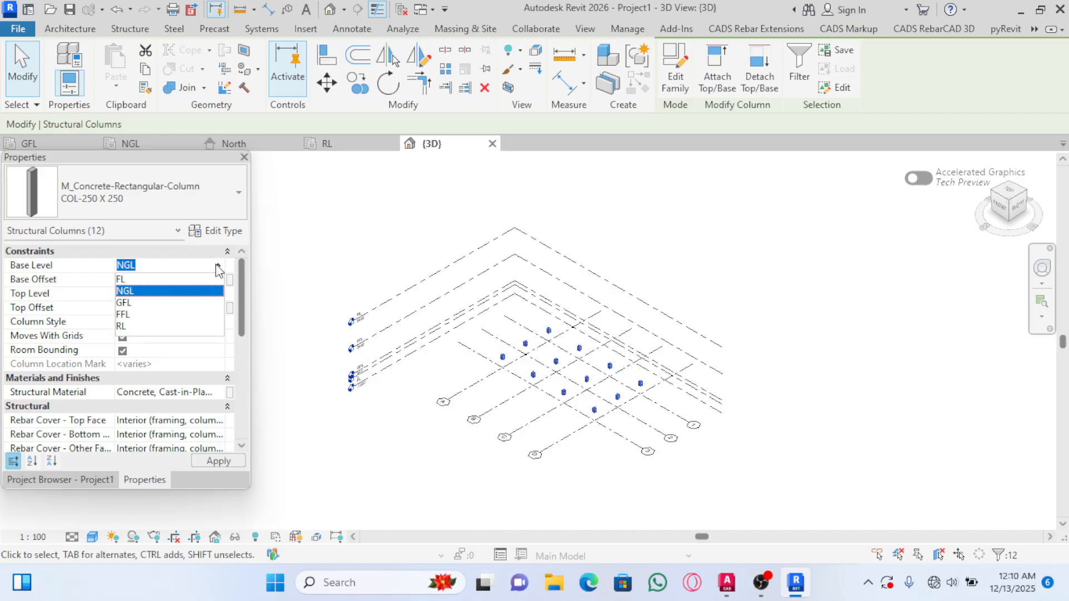
click(133, 315)
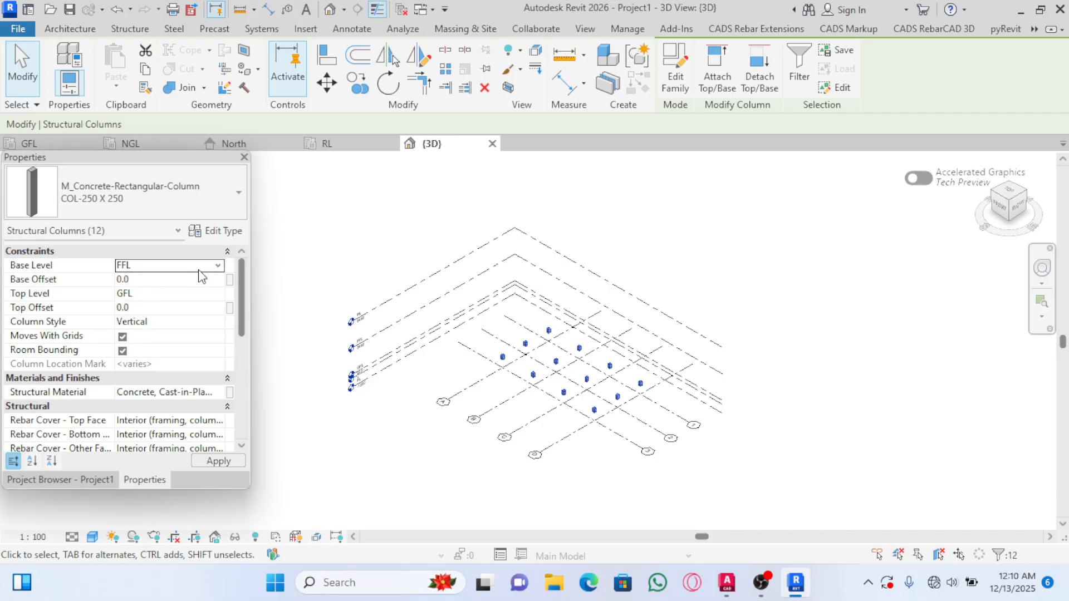
click(220, 266)
click(128, 281)
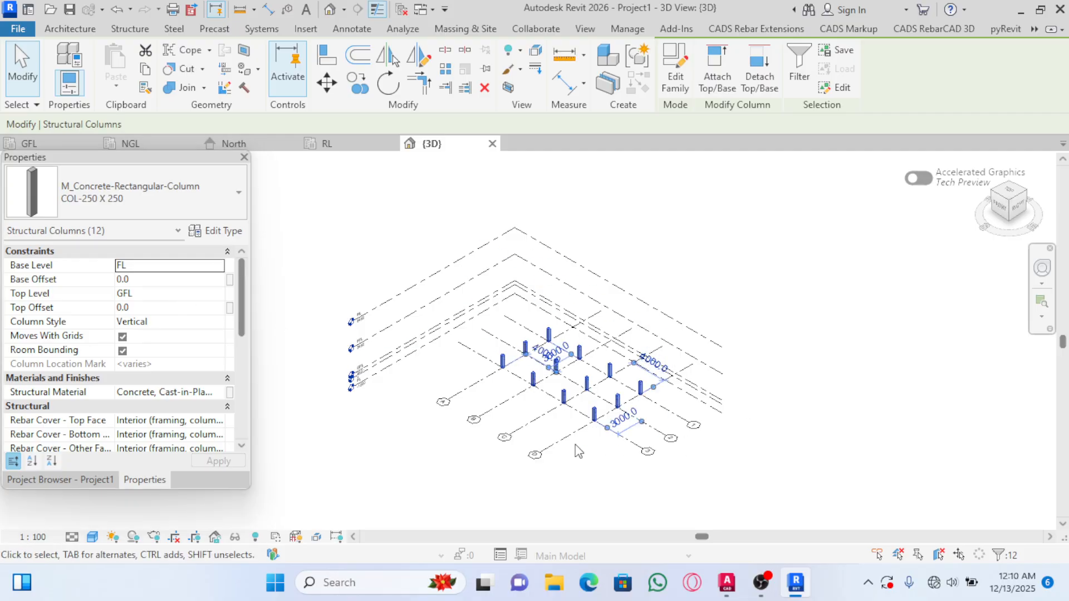
Examine the extended columns against the grids and levels from closer up and from a low front angle
scroll(572, 415, up, 2)
scroll(727, 290, up, 1)
scroll(577, 367, up, 2)
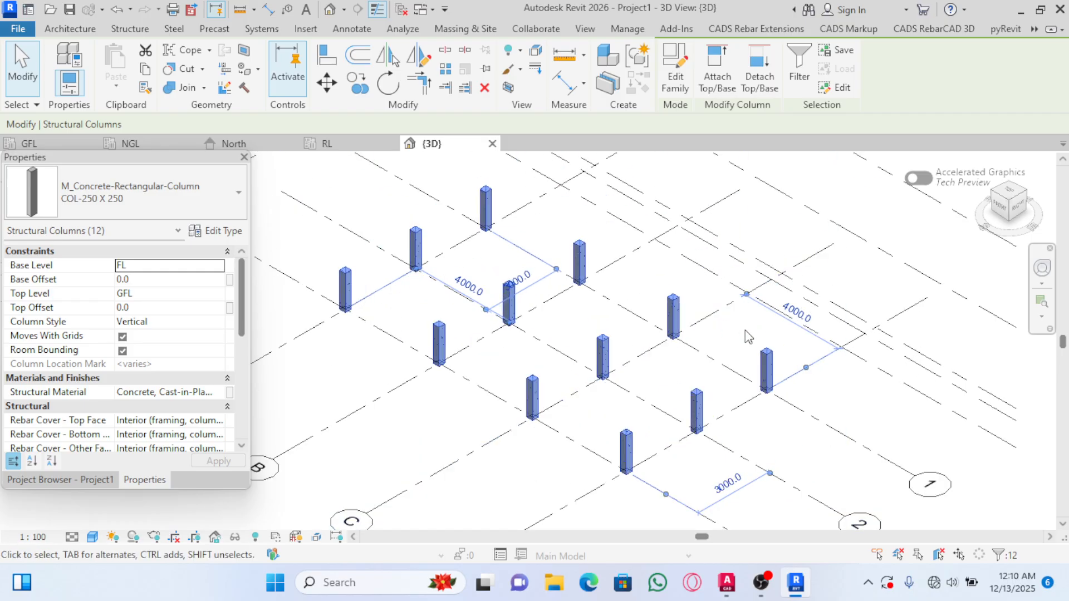
scroll(748, 334, down, 3)
scroll(531, 329, up, 3)
scroll(475, 332, down, 4)
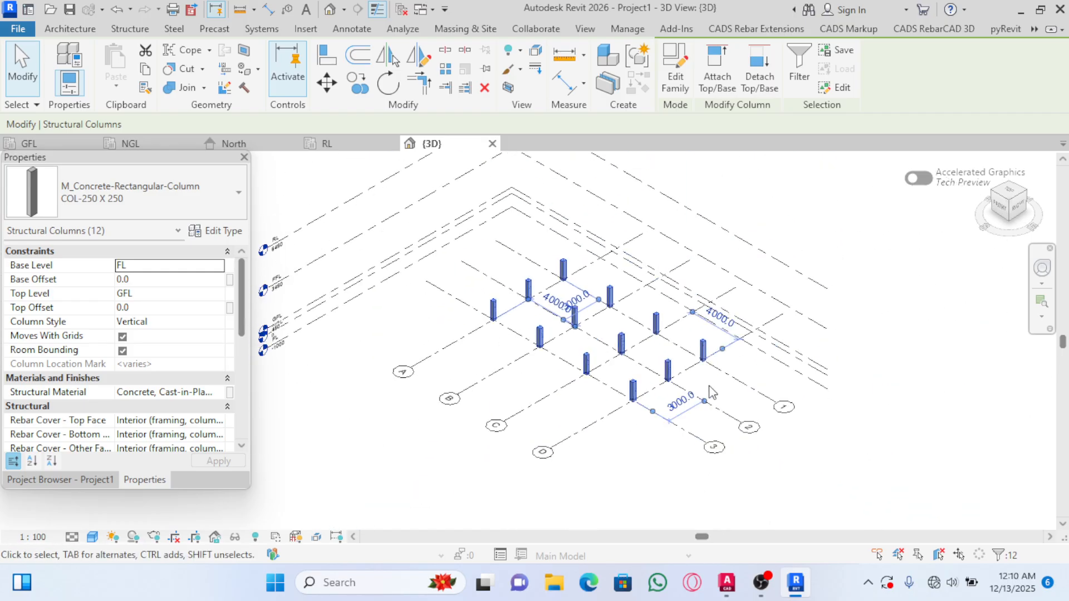
scroll(710, 392, up, 3)
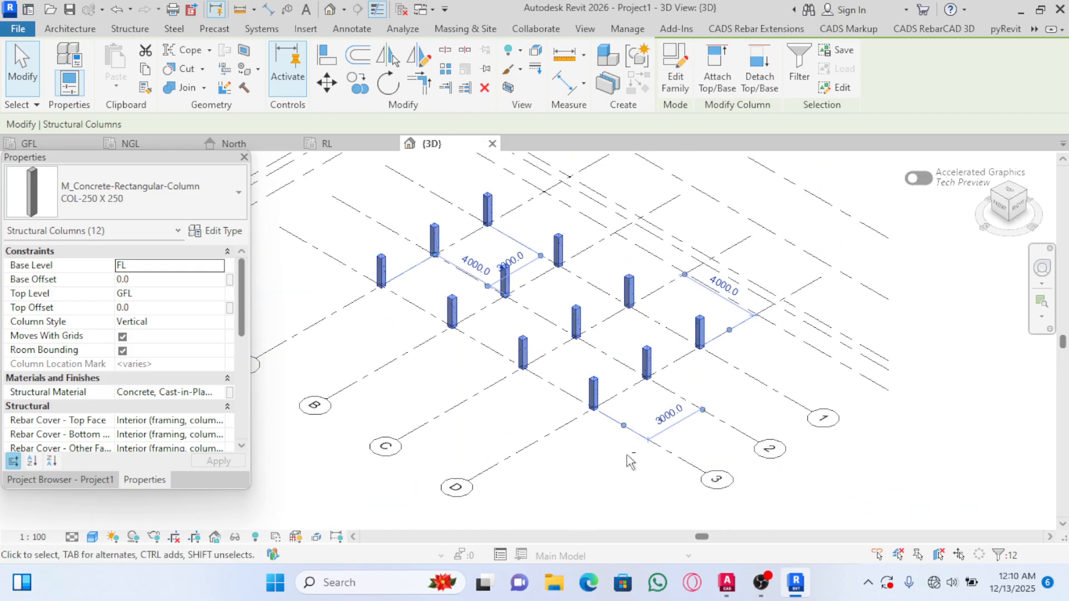
shift+middle_drag(629, 462, 703, 372)
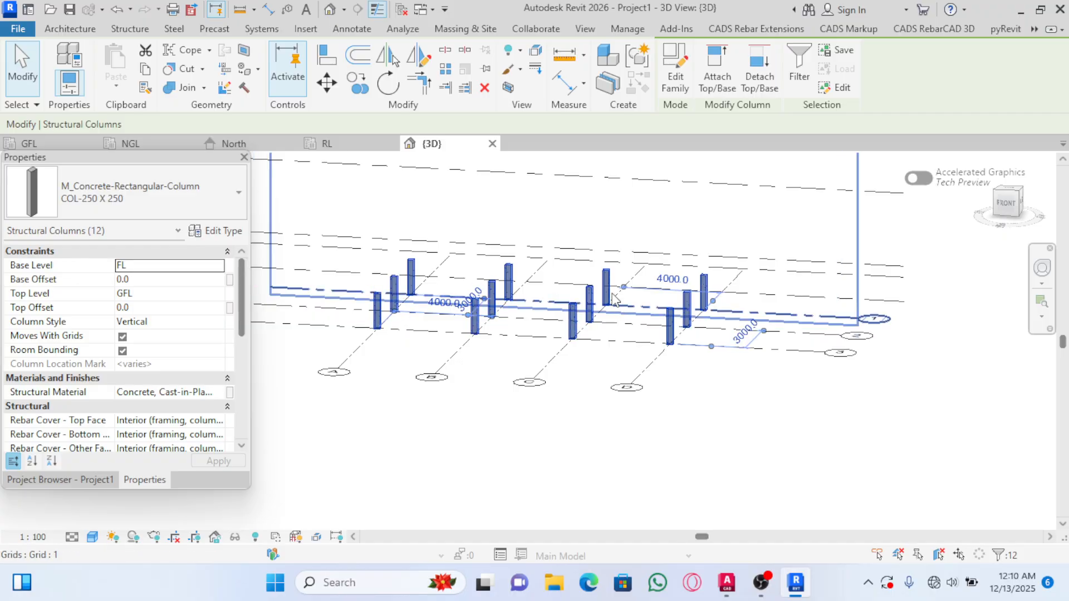
Copy the selected columns to the clipboard and paste them aligned to level FFL
click(146, 70)
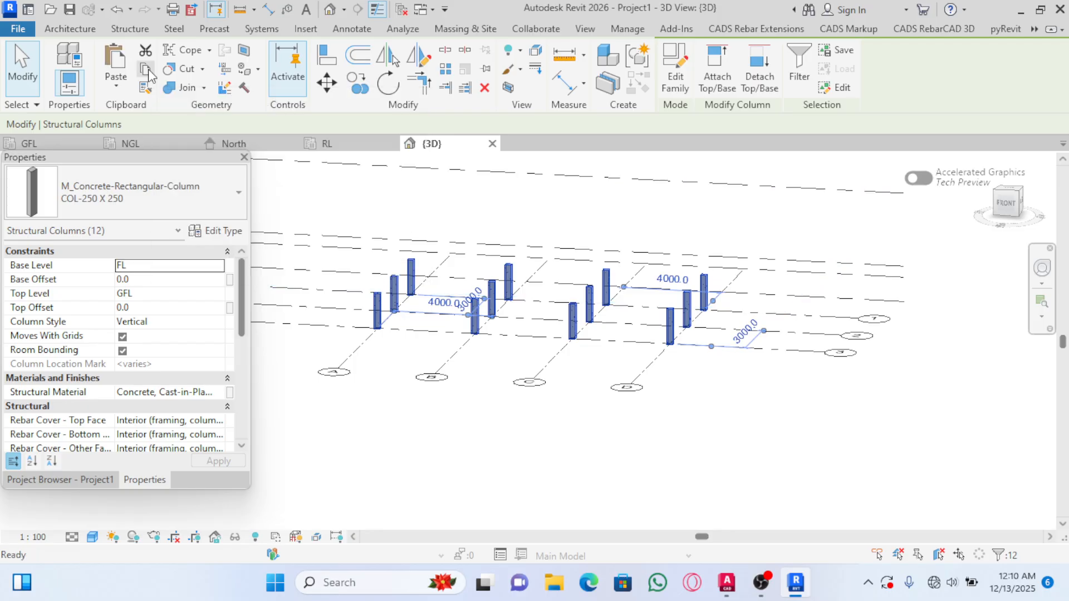
click(117, 85)
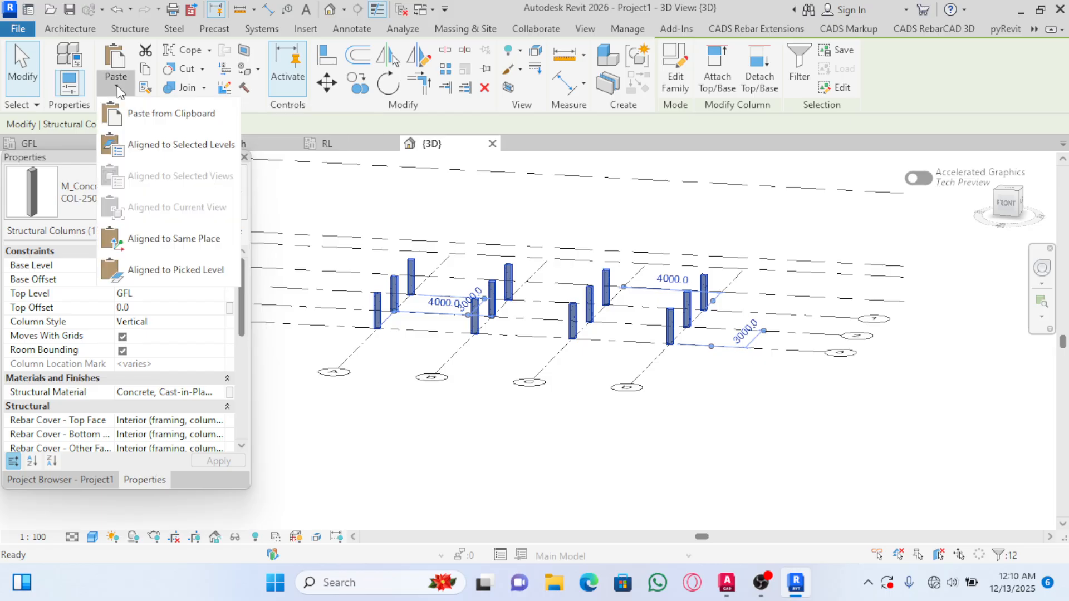
click(176, 147)
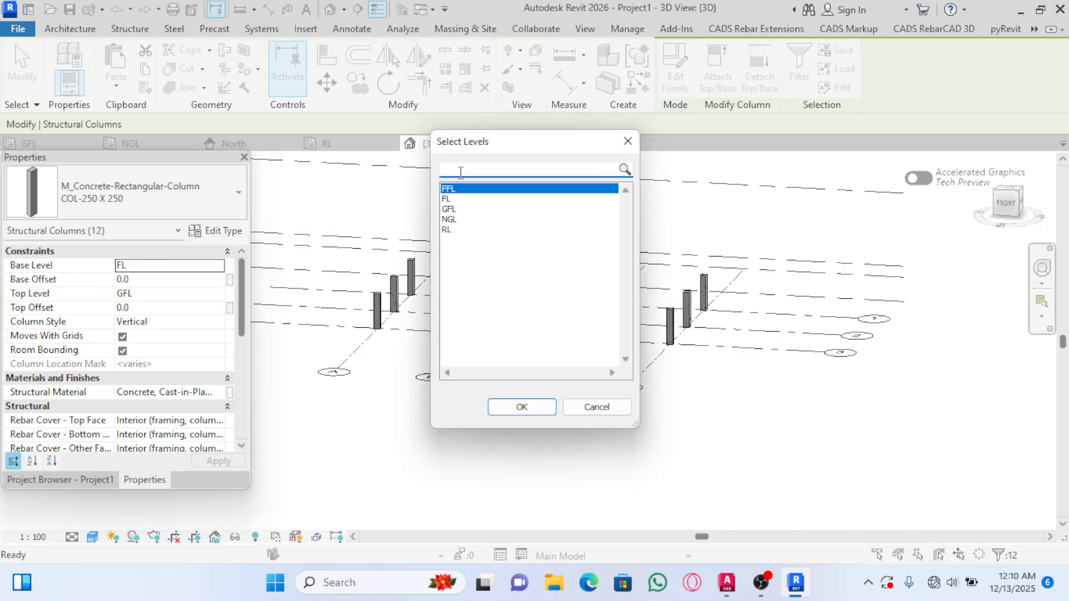
click(454, 191)
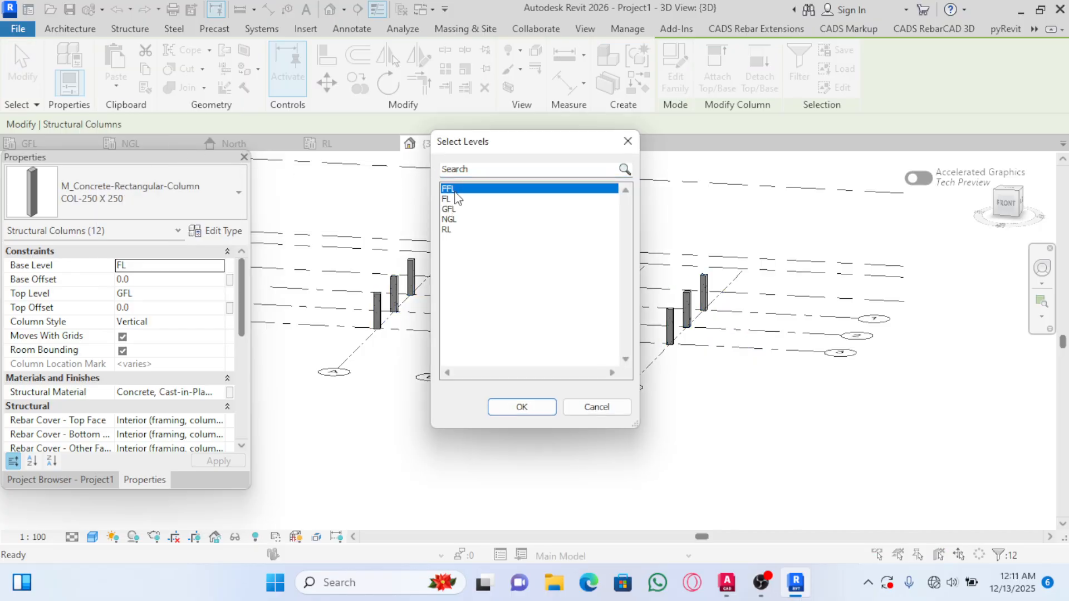
click(522, 407)
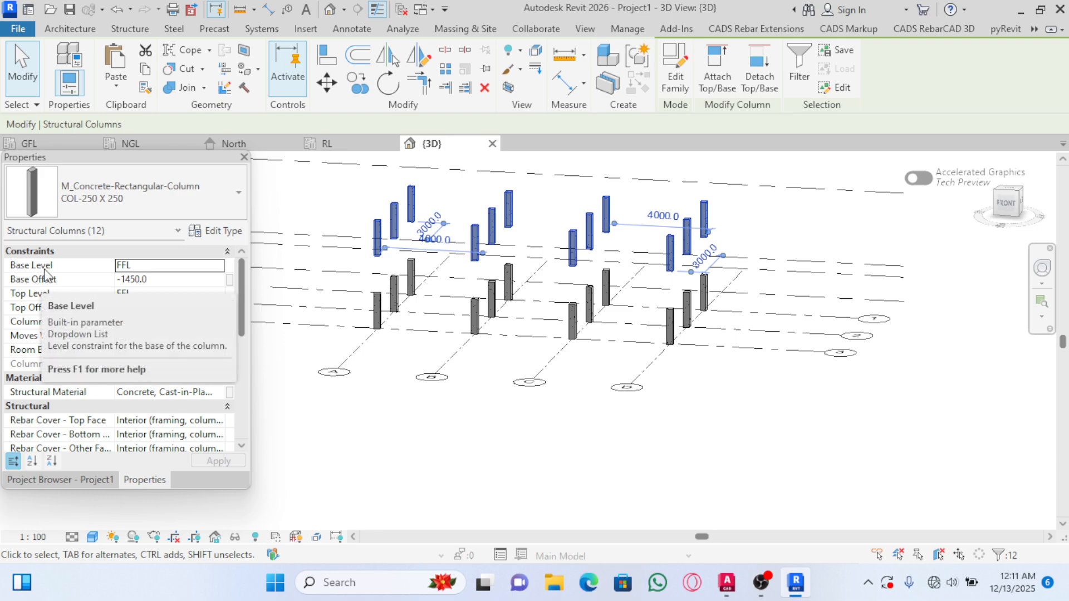
Set the pasted upper columns' base level to GFL and their base offset to 0
click(223, 268)
click(138, 303)
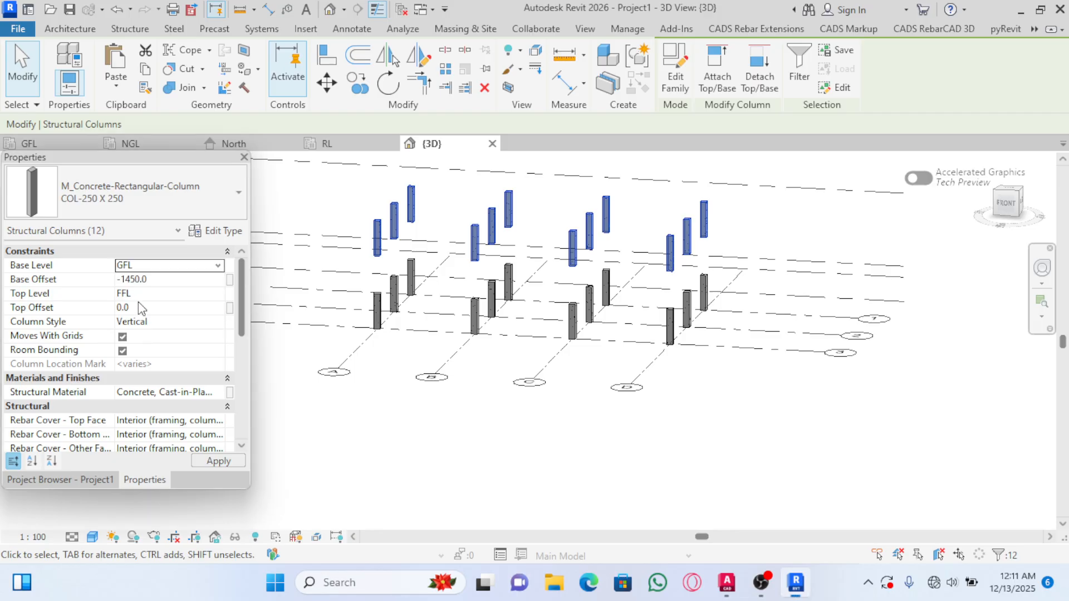
click(177, 279)
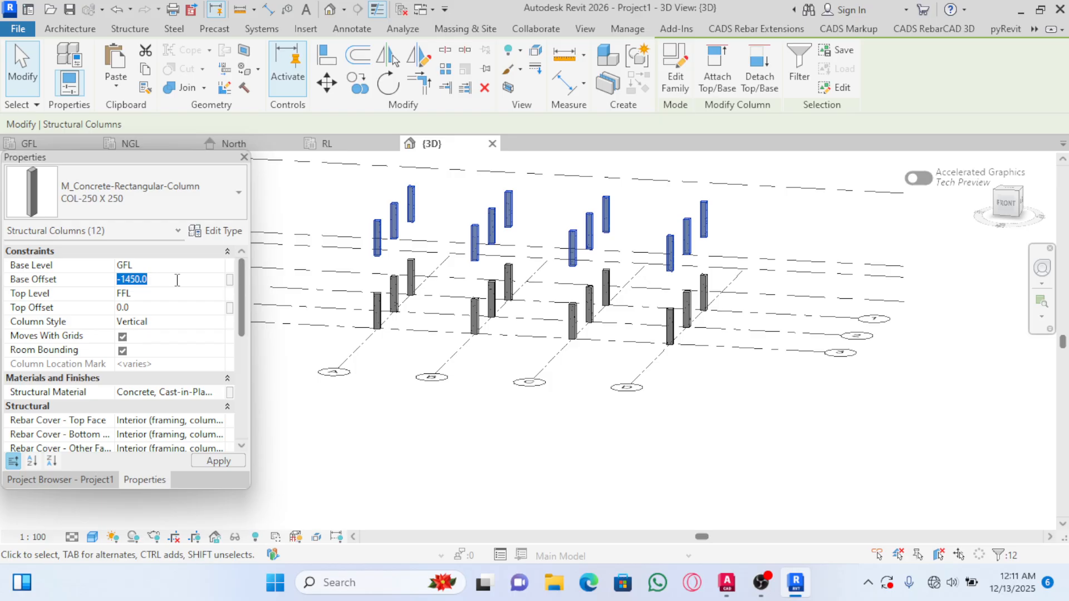
text(0)
key(Return)
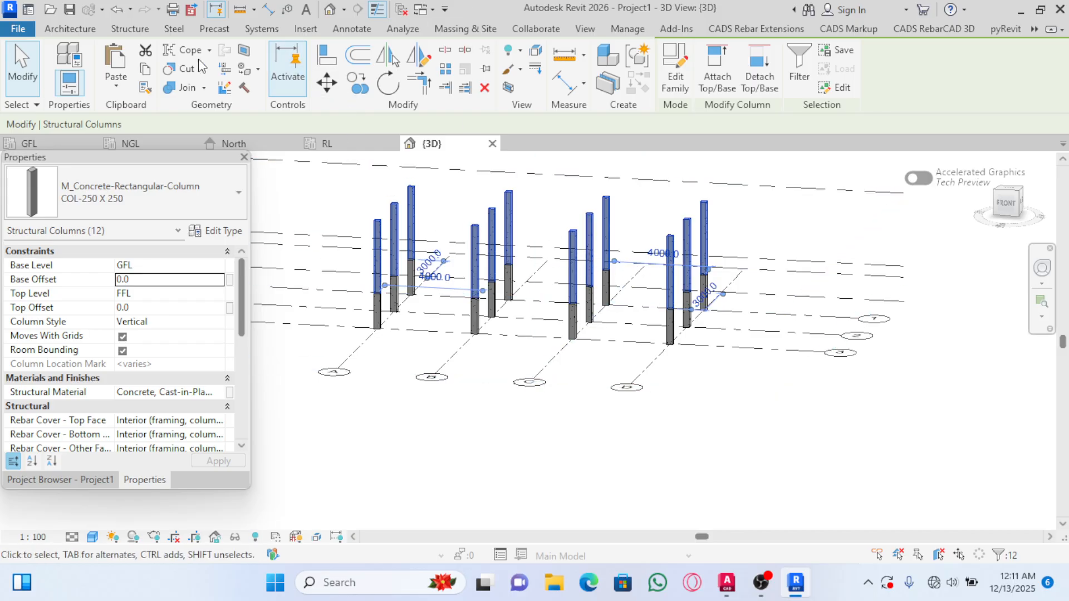
Copy the GFL-to-FFL columns to the clipboard and paste them aligned to level RL
click(145, 71)
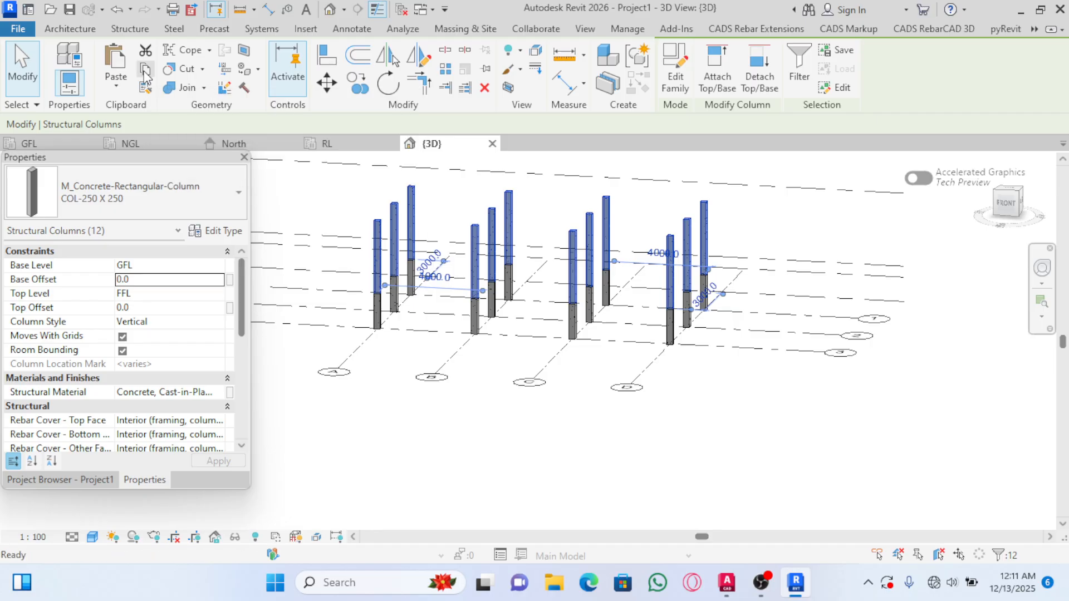
click(117, 87)
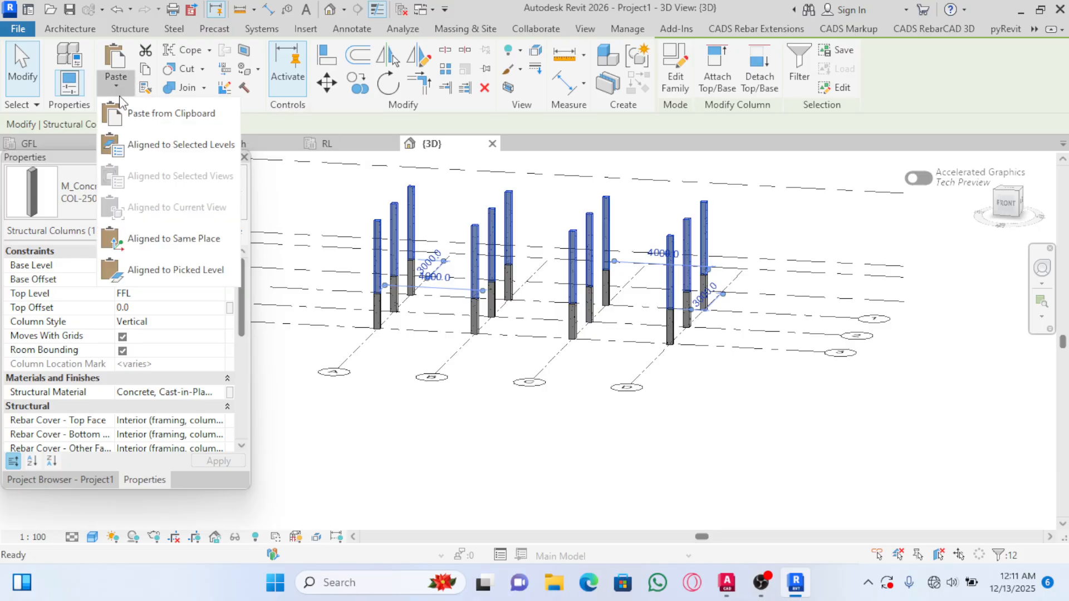
click(170, 146)
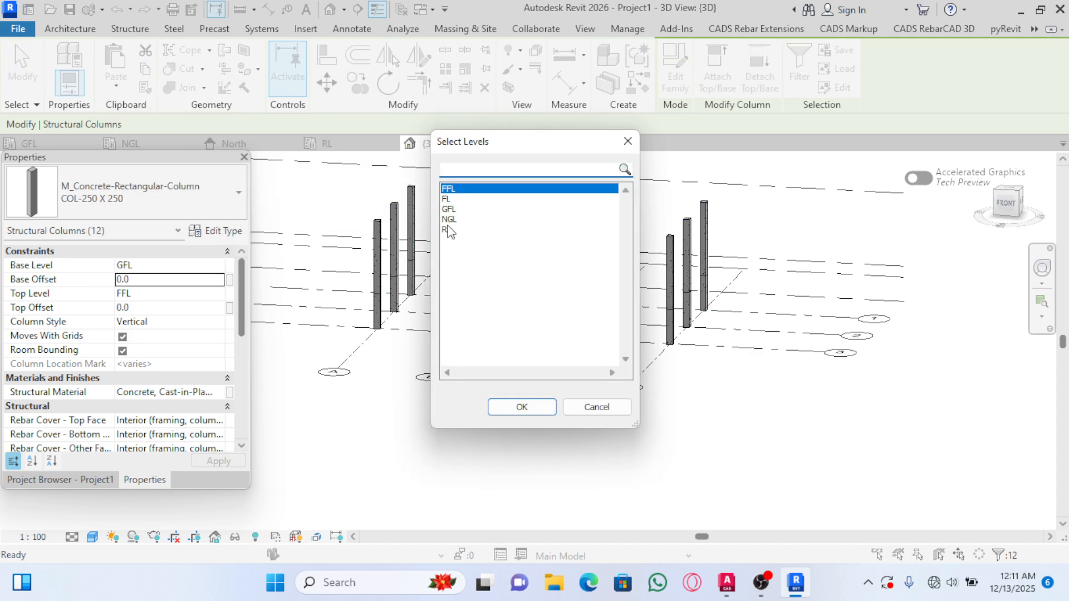
click(449, 229)
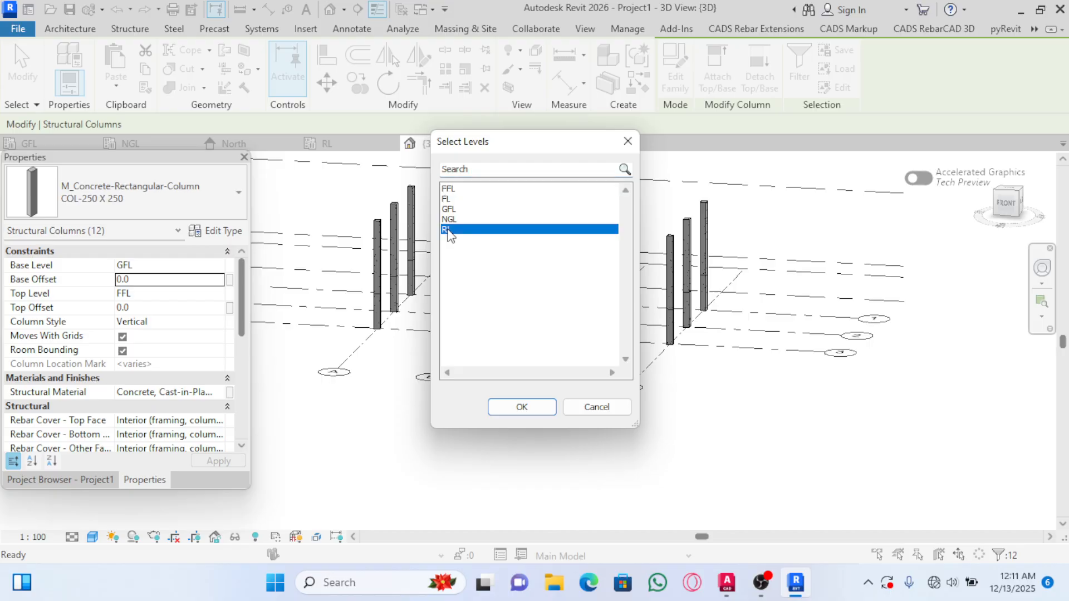
click(522, 407)
Deselect the columns and inspect the stacked column tiers against the levels in the 3D view
scroll(540, 446, down, 3)
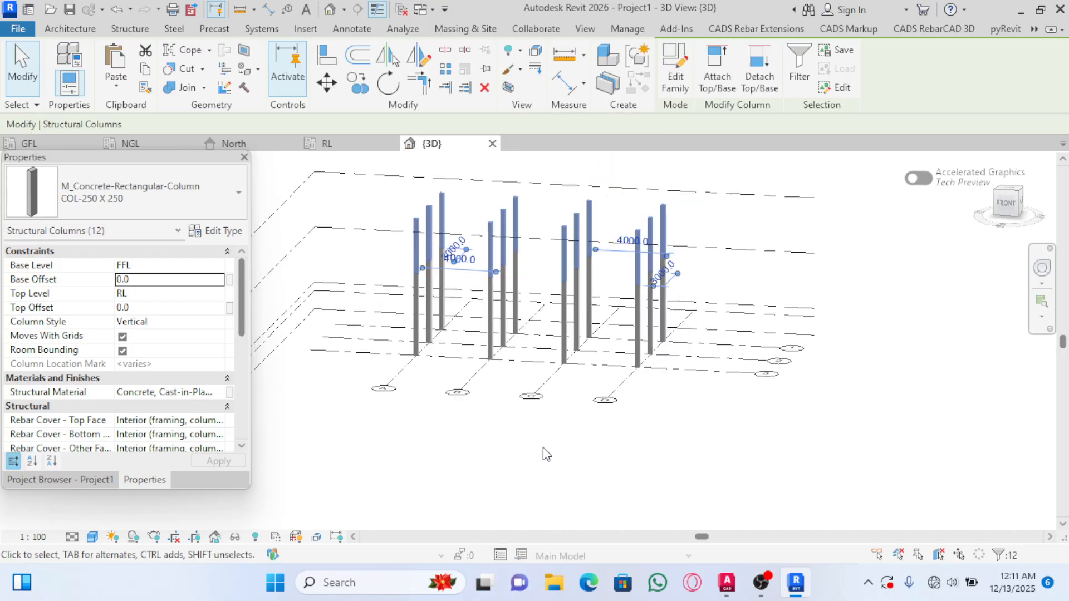
scroll(412, 281, up, 5)
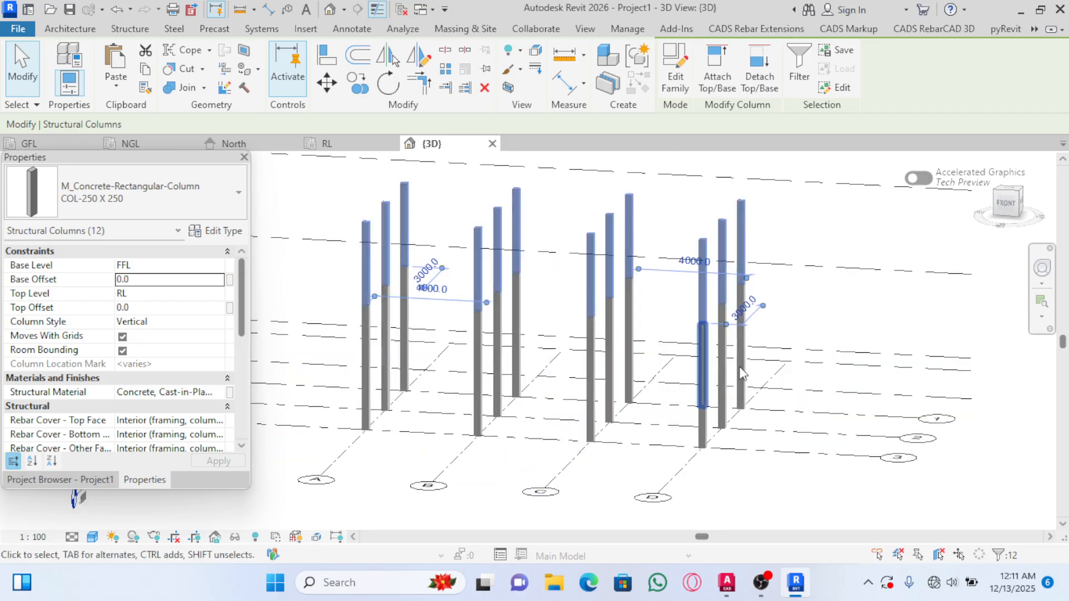
click(824, 292)
scroll(609, 299, down, 2)
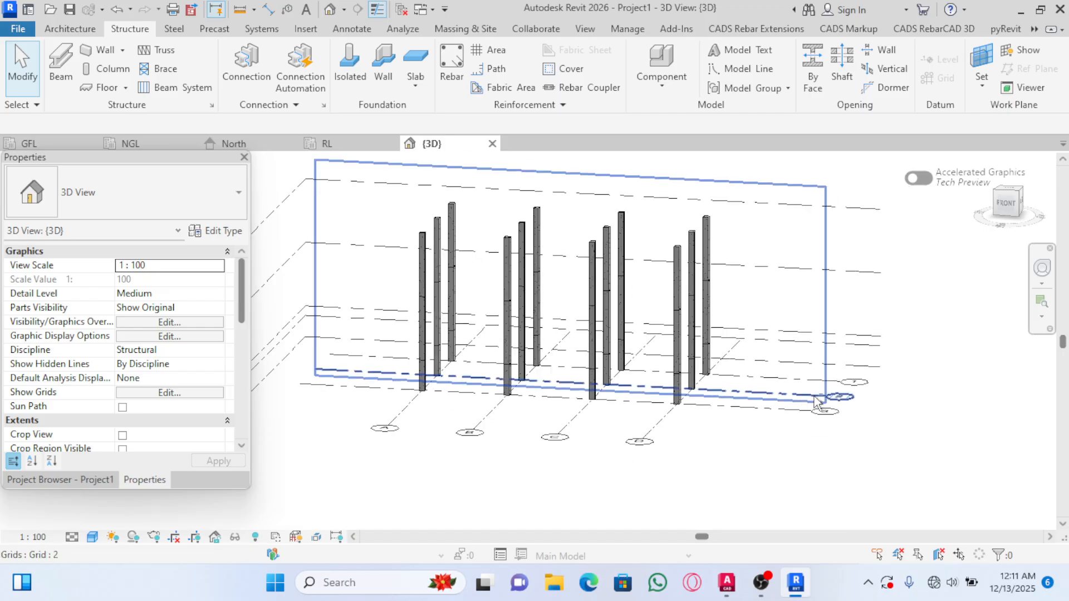
shift+middle_drag(816, 402, 789, 433)
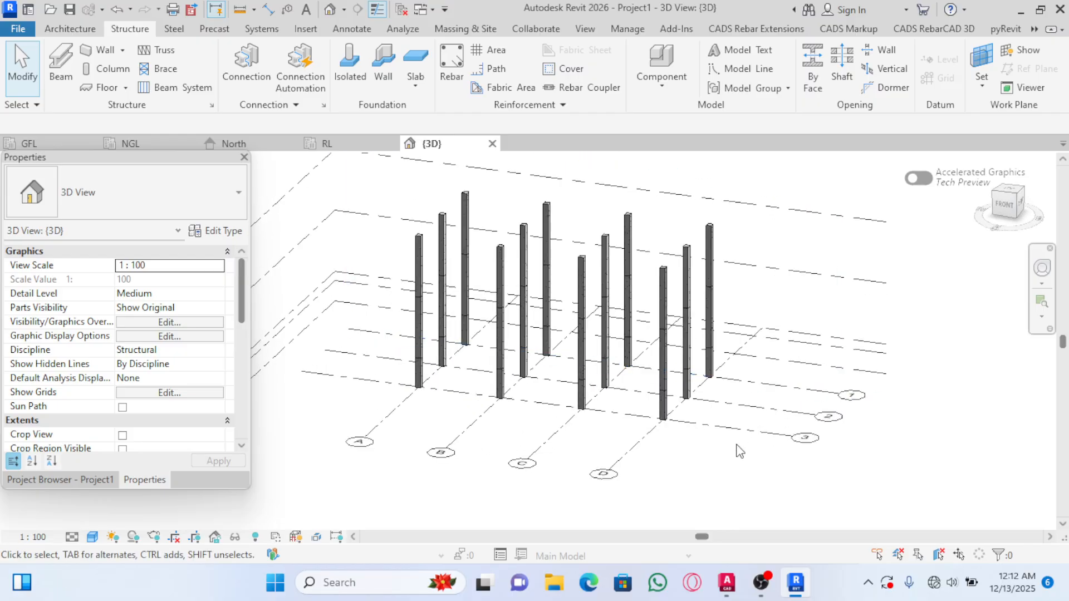
scroll(562, 334, up, 1)
scroll(678, 336, down, 1)
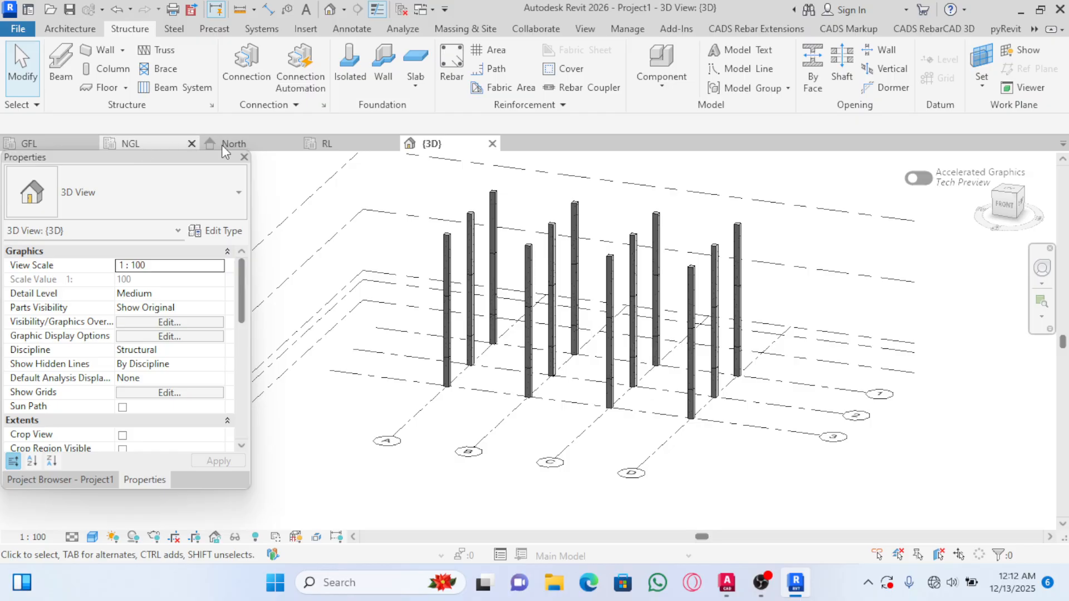
Open the FFL structural plan and view the columns at the grid intersections
click(70, 478)
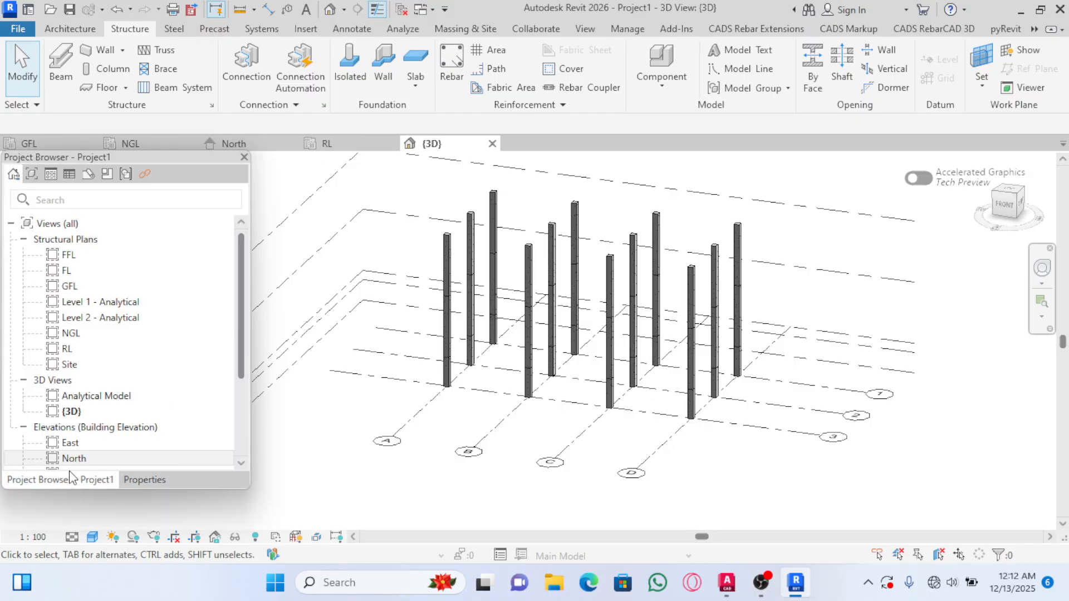
double_click(68, 255)
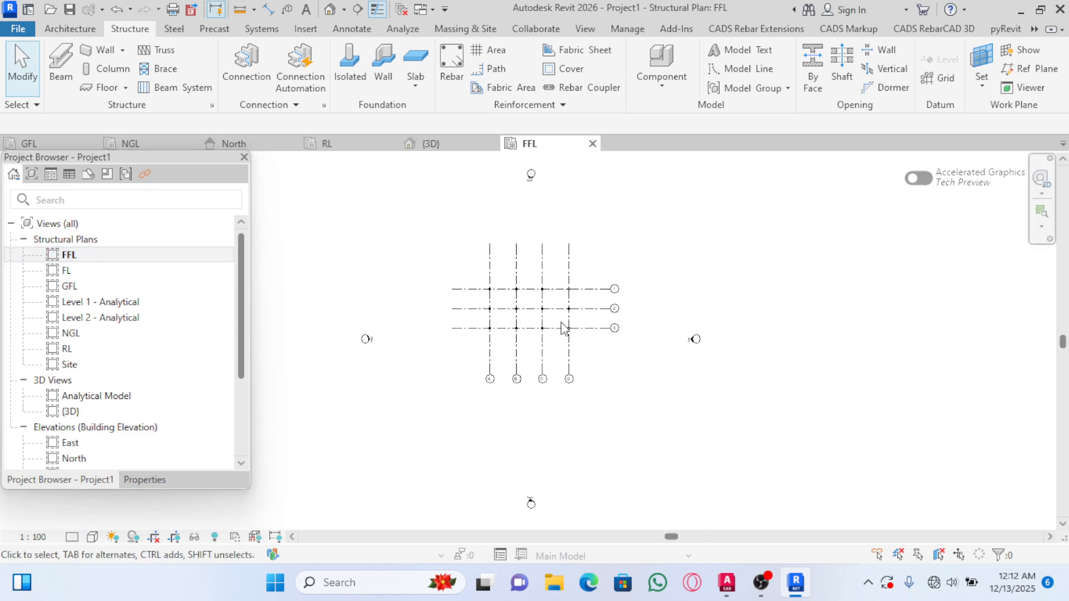
scroll(595, 292, up, 2)
scroll(668, 331, down, 1)
scroll(674, 334, up, 1)
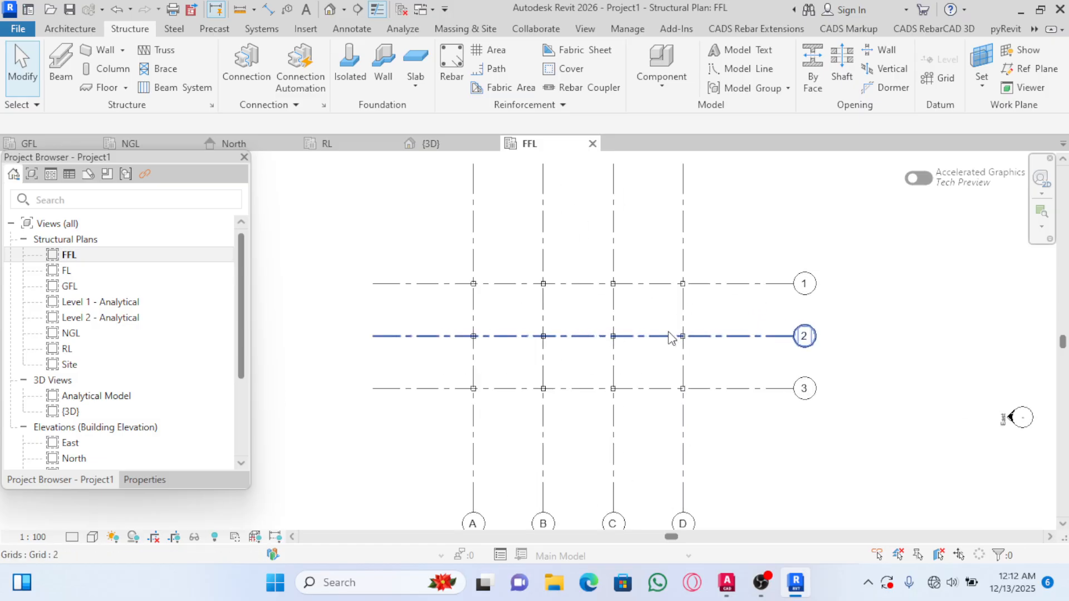
scroll(657, 338, down, 1)
scroll(529, 338, down, 1)
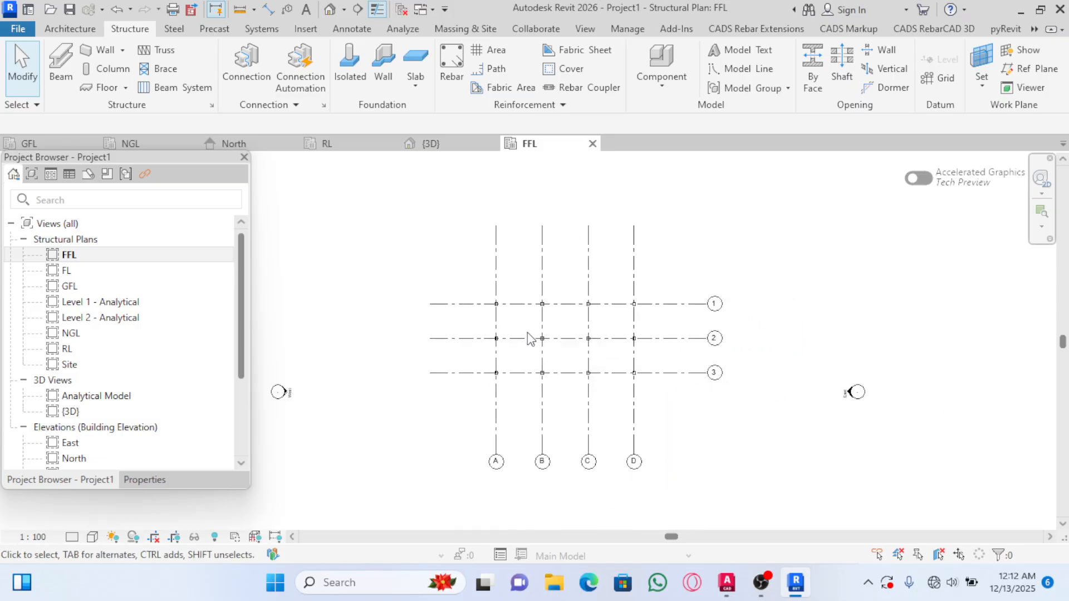
Start the Beam command in the FFL plan and choose the M_Concrete-Rectangular Beam 300 x 600mm type
scroll(508, 361, up, 2)
scroll(546, 345, down, 1)
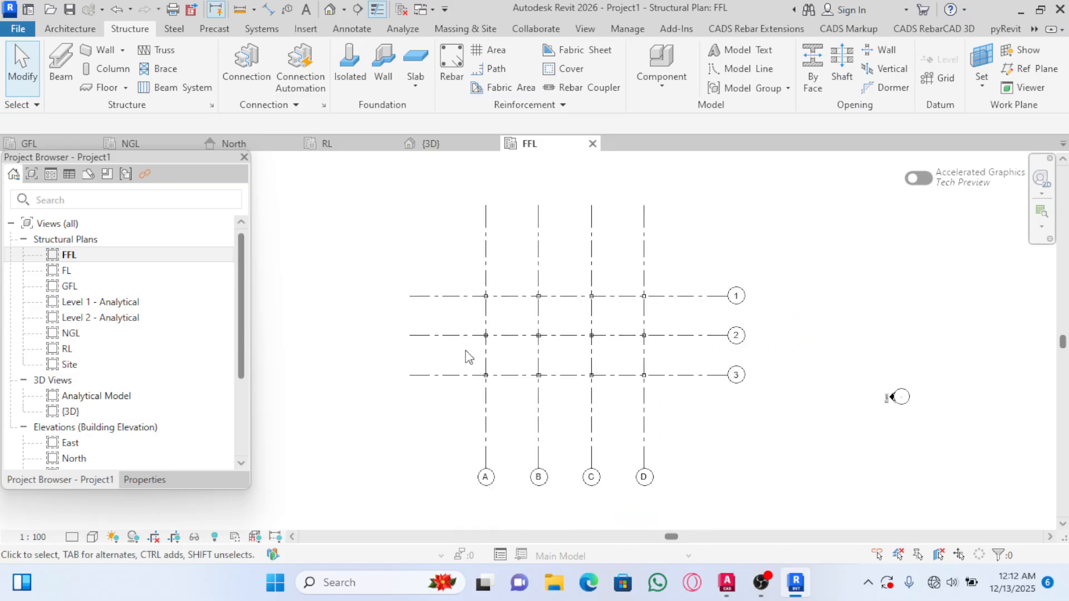
scroll(624, 341, up, 2)
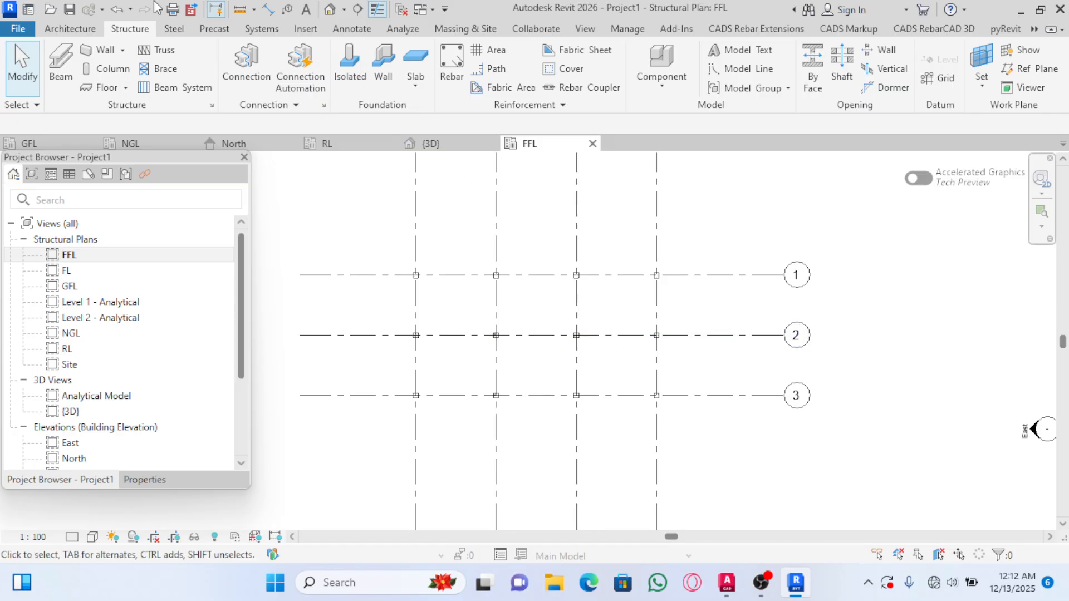
click(61, 64)
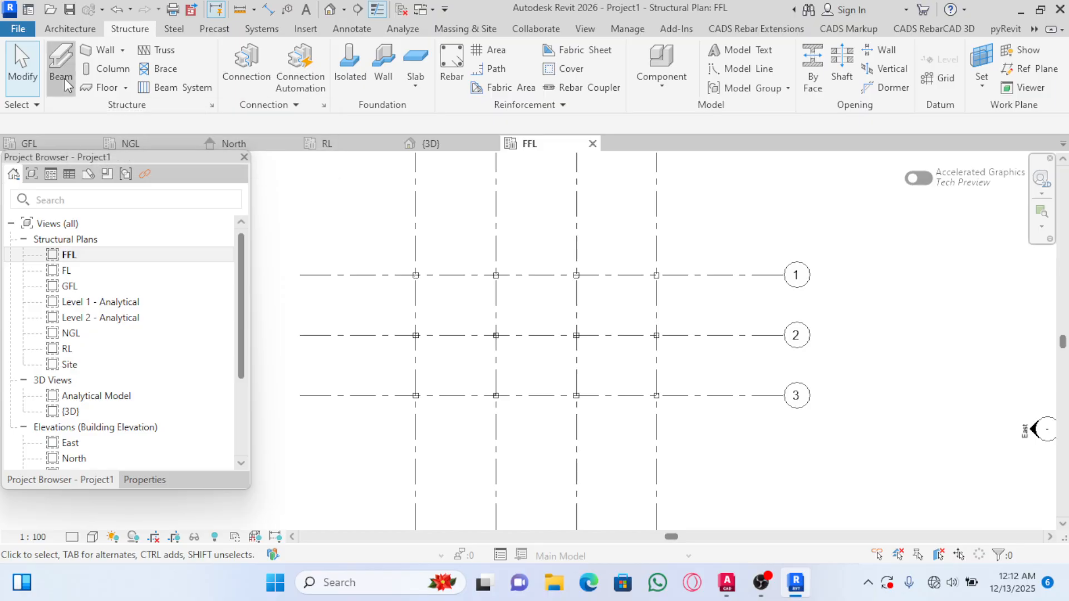
click(153, 482)
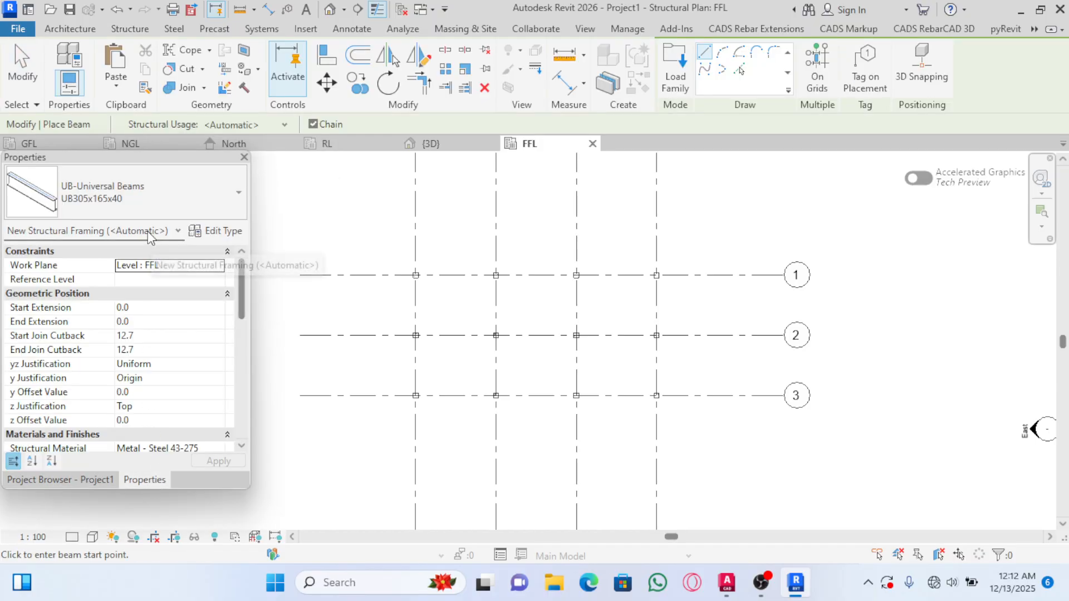
click(123, 191)
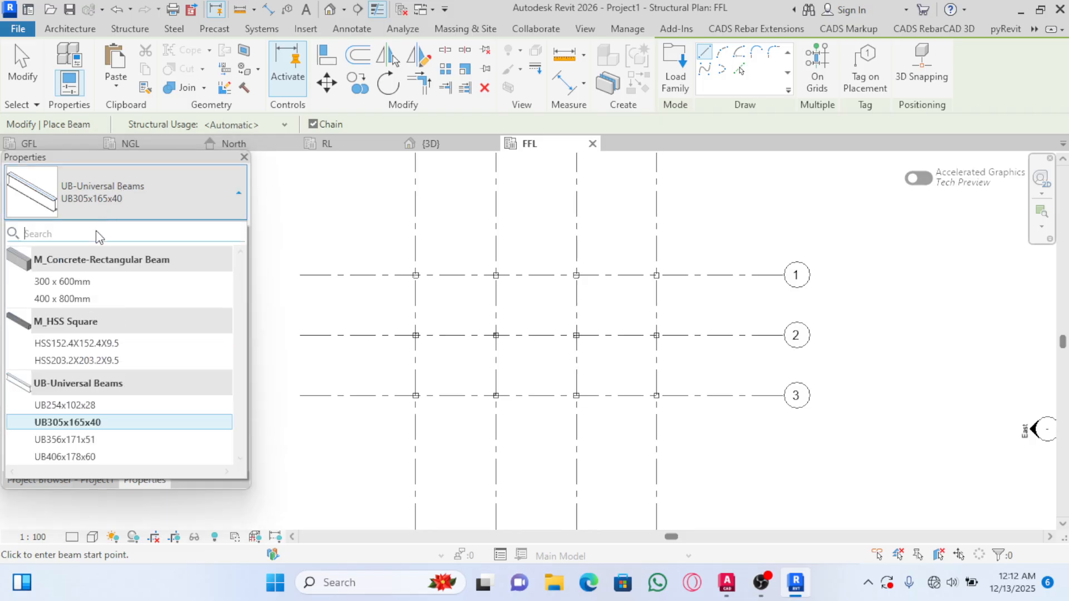
click(76, 281)
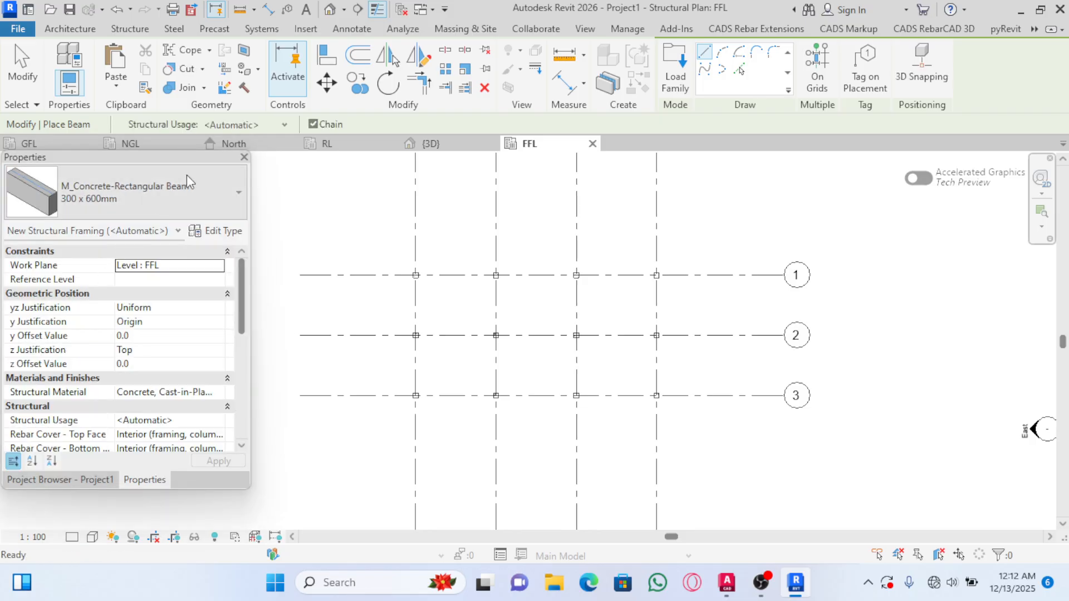
Duplicate the concrete beam type under the name "BEAM -250 X 450"
click(226, 232)
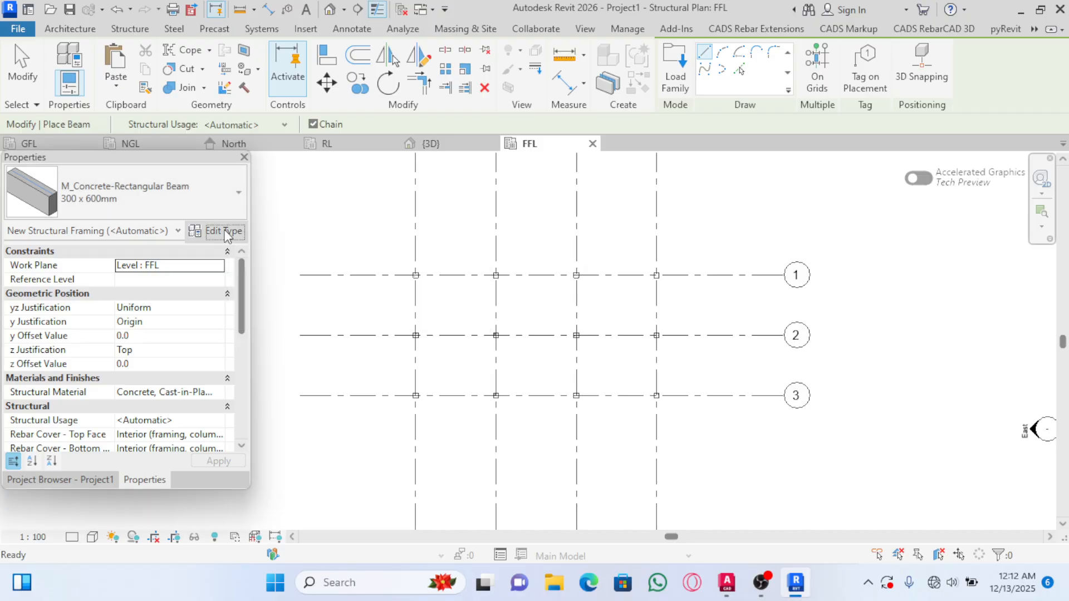
click(359, 71)
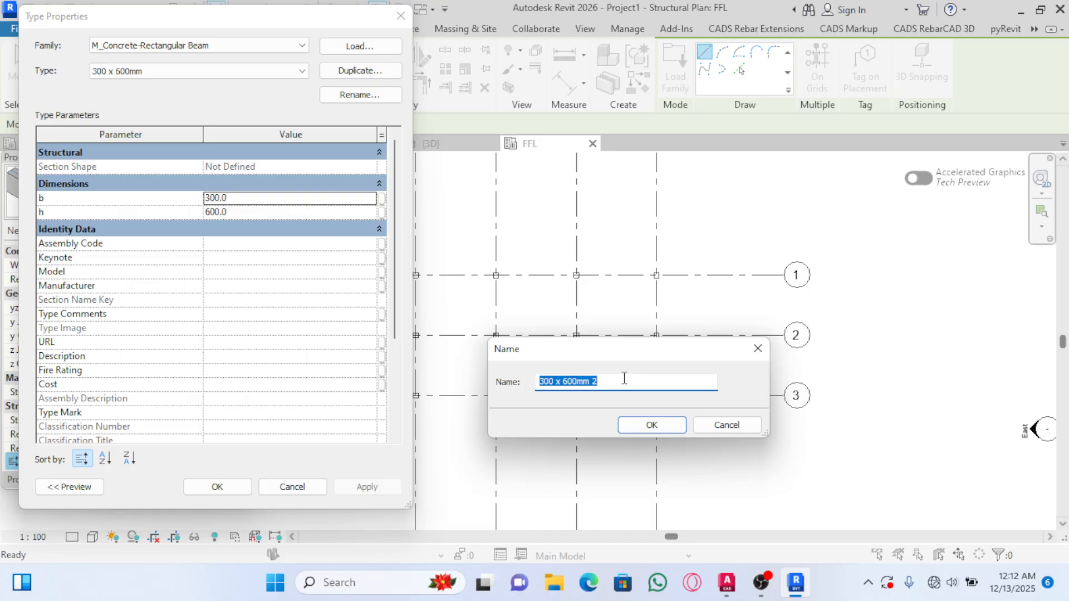
text(BEAM -250 X 450)
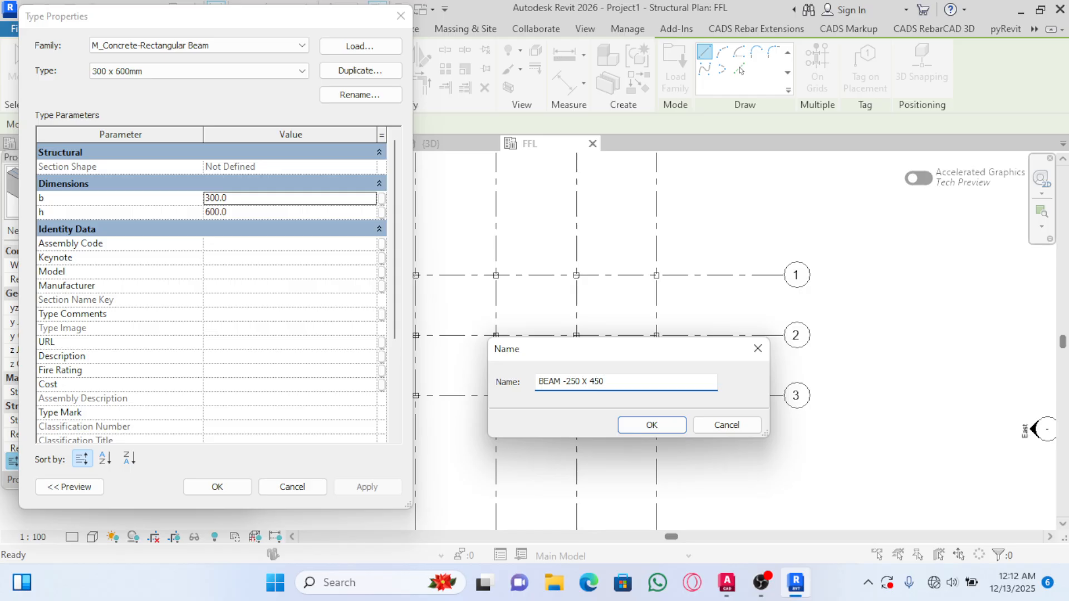
click(666, 426)
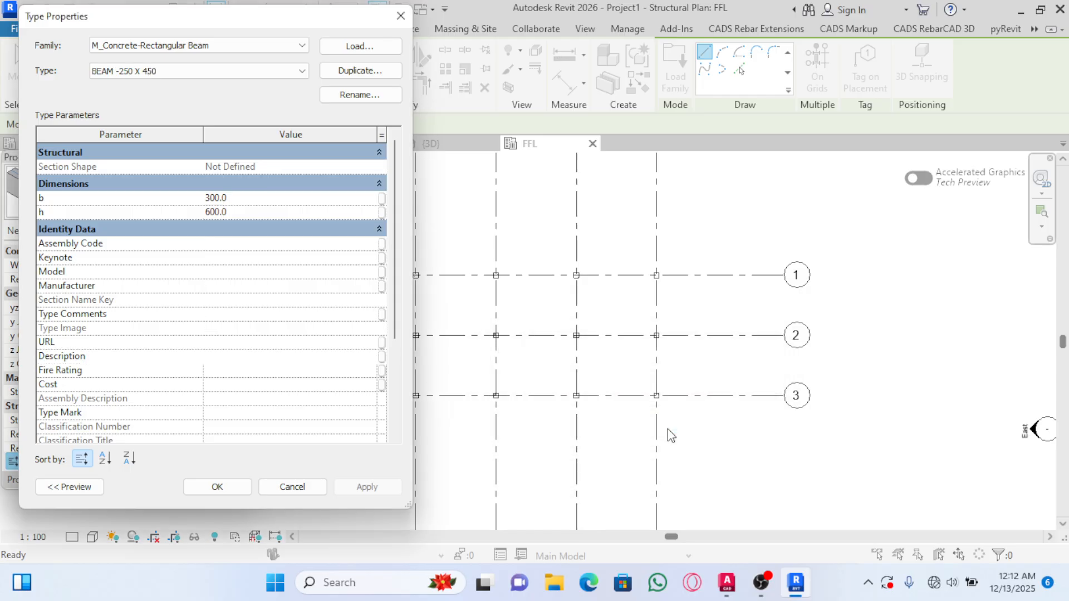
Set the new beam type's b dimension to 250 and its h dimension to 450, and apply the changes
click(273, 197)
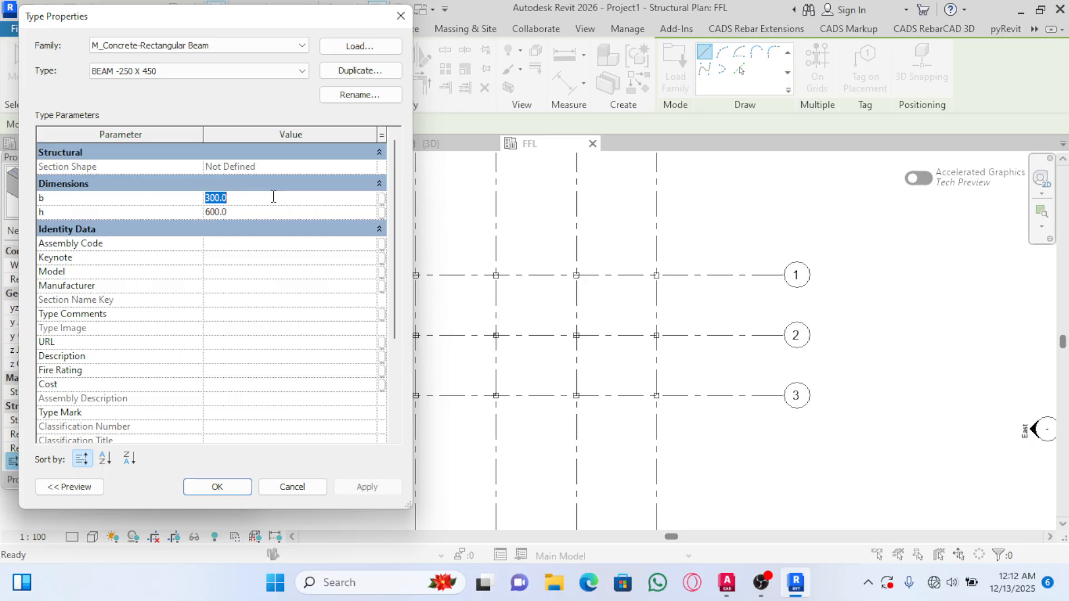
text(250)
click(261, 211)
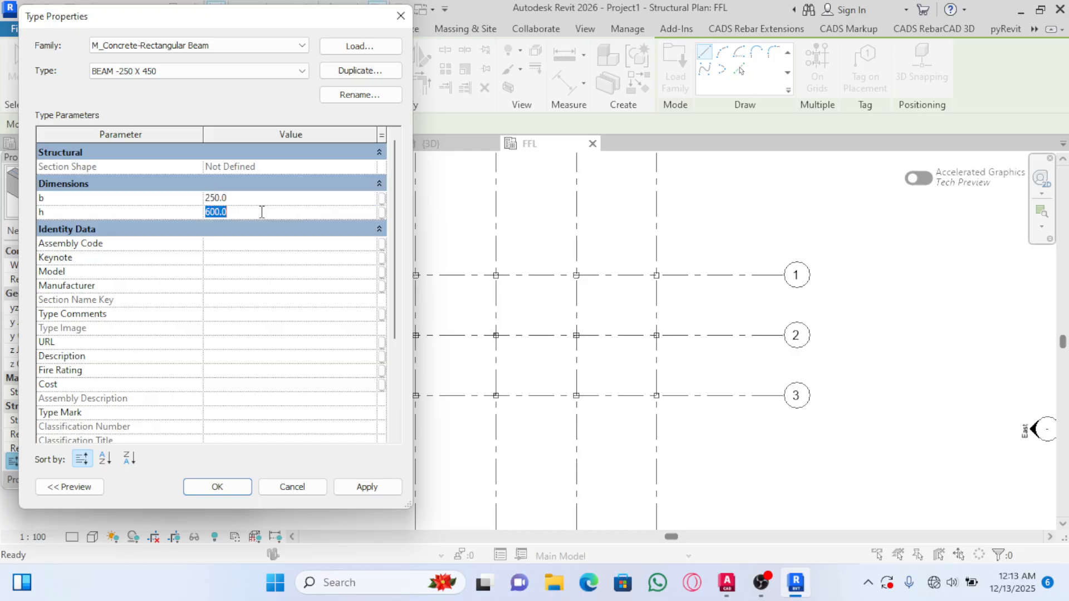
text(450)
click(369, 489)
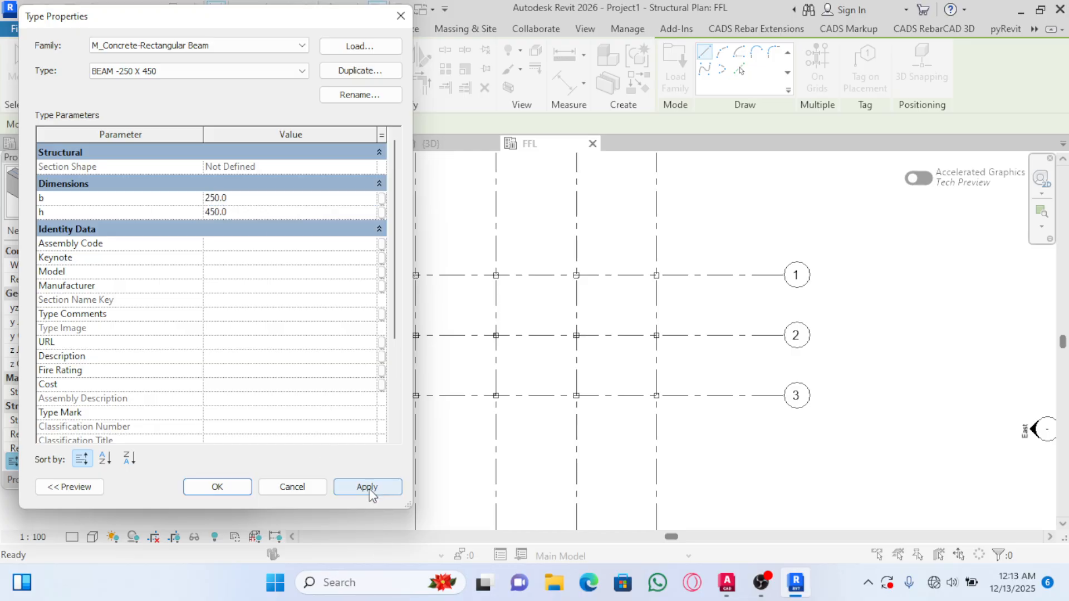
click(224, 492)
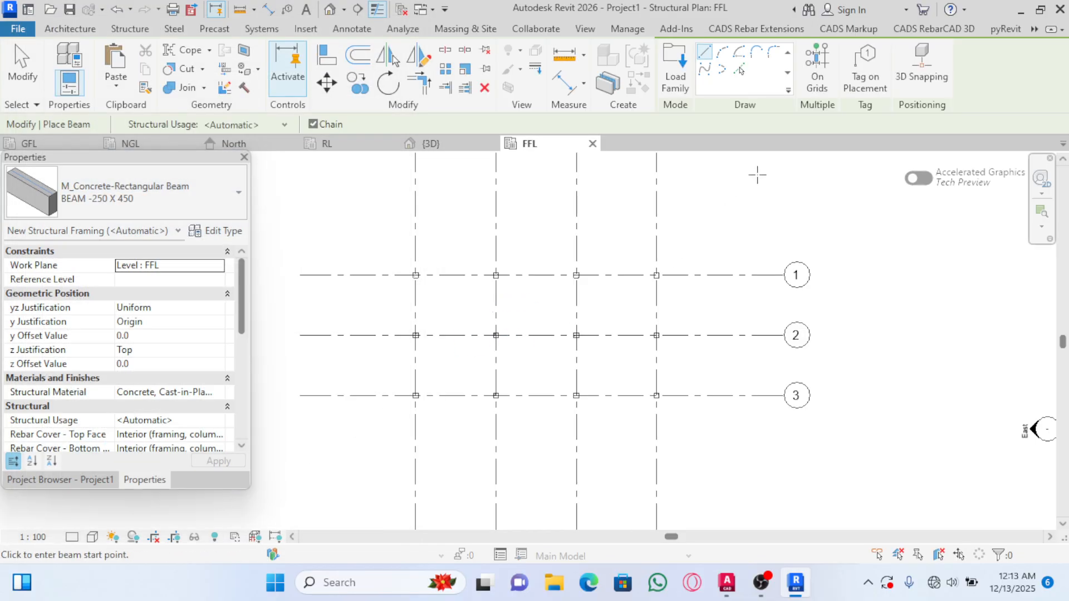
Draw chained BEAM -250 X 450 beams along grid line 3, column to column from grid A to grid D
scroll(398, 410, up, 5)
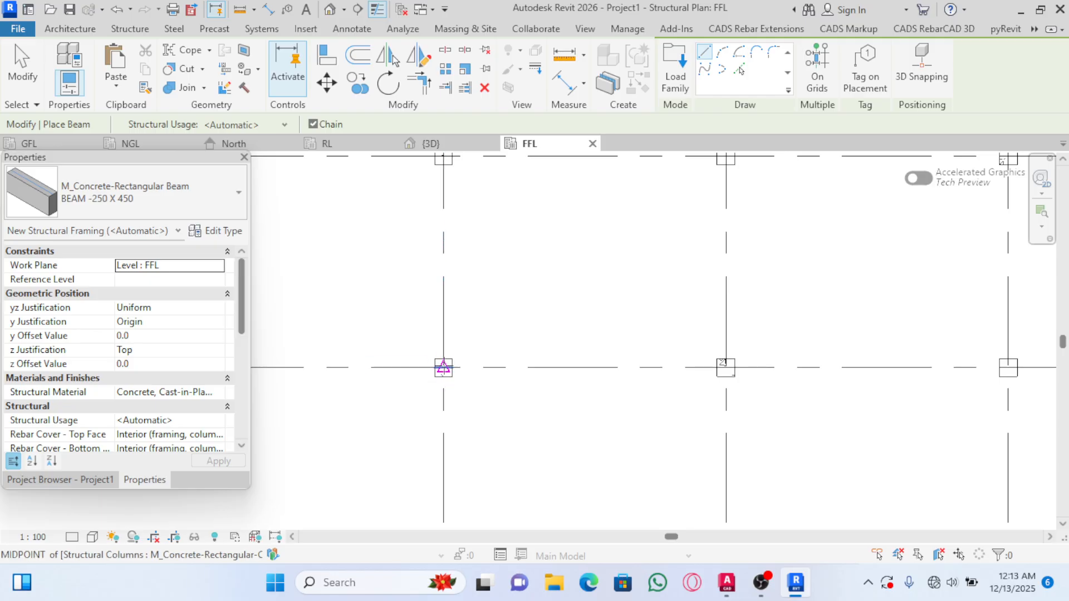
click(416, 396)
click(725, 368)
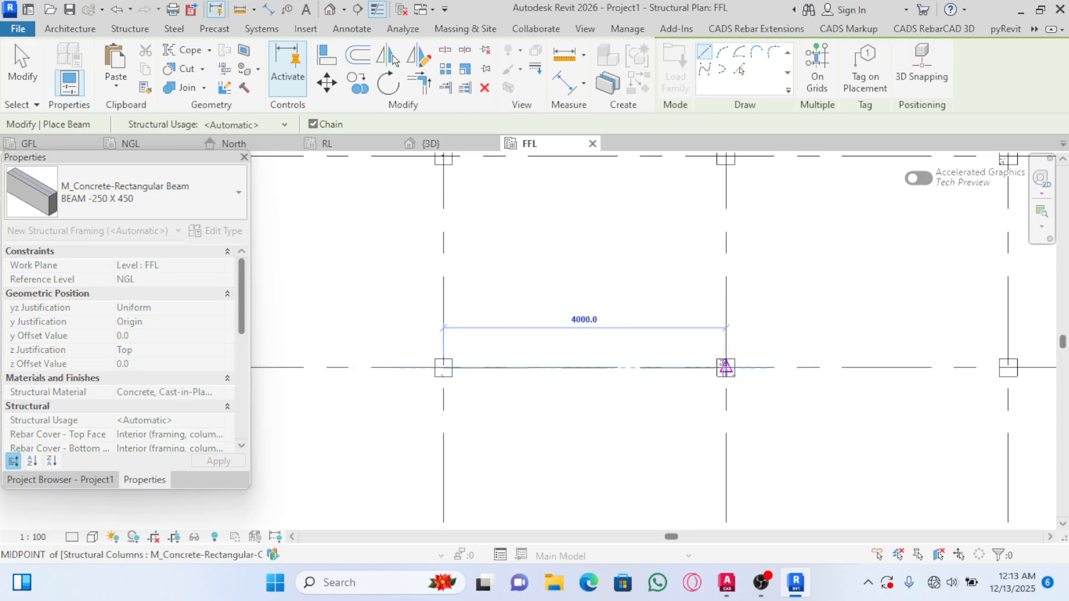
scroll(362, 385, down, 3)
scroll(501, 417, down, 2)
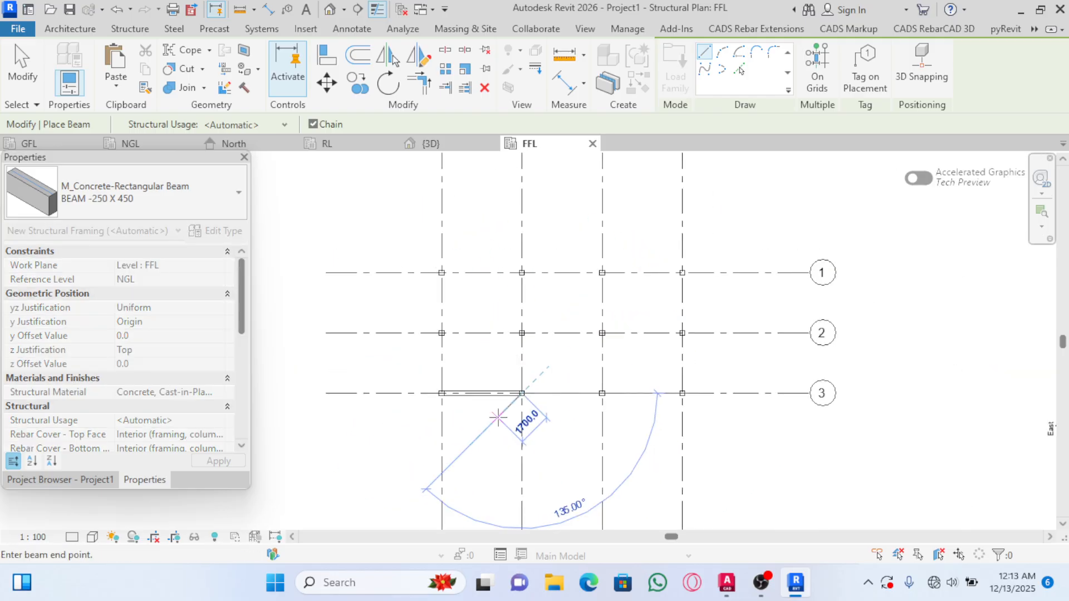
scroll(499, 417, down, 1)
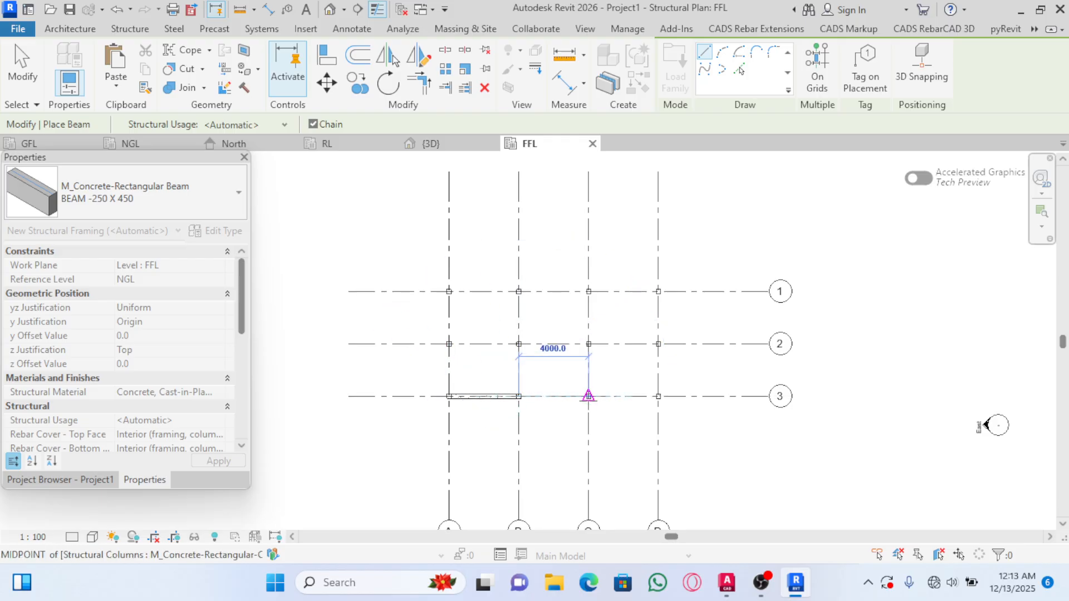
click(588, 396)
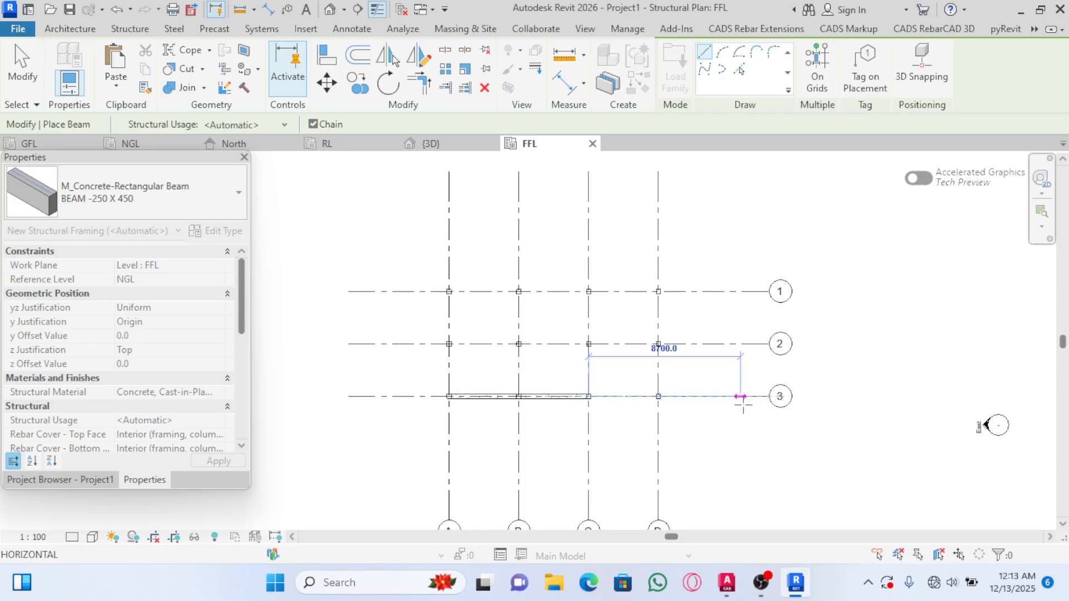
click(657, 395)
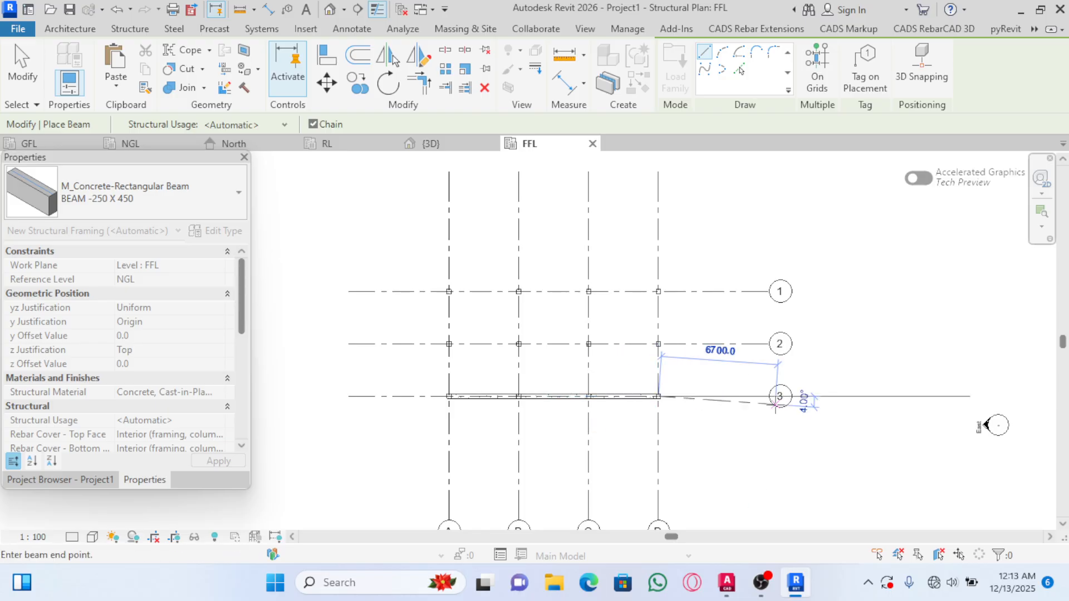
key(Escape)
key(Escape)
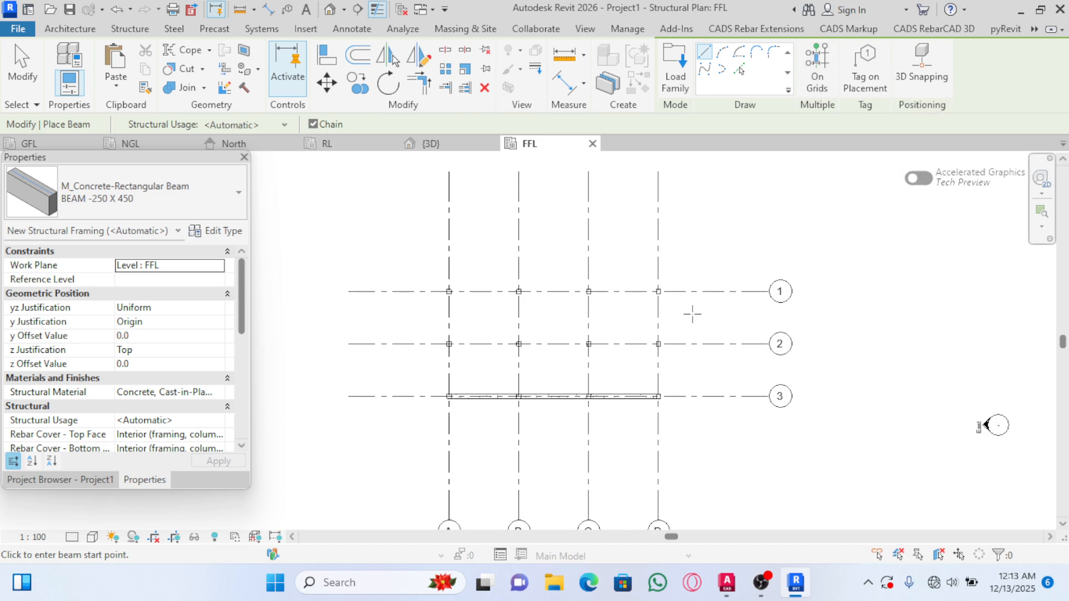
Place BEAM -250 X 450 beams on grid lines A to D and 1 to 3 using On Grids, and show them in the 3D view
click(817, 78)
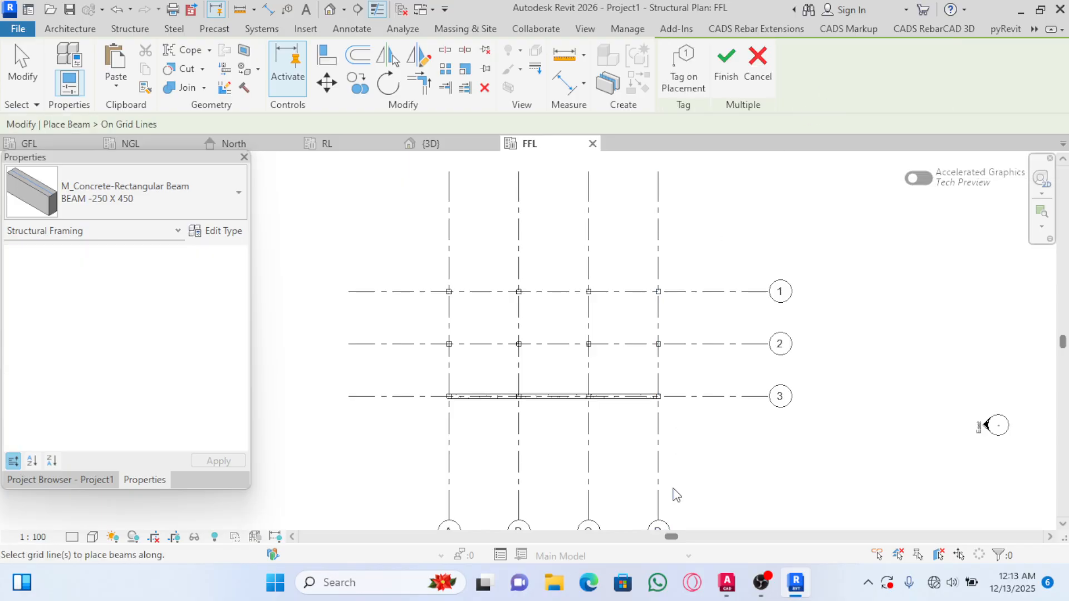
drag(707, 440, 440, 255)
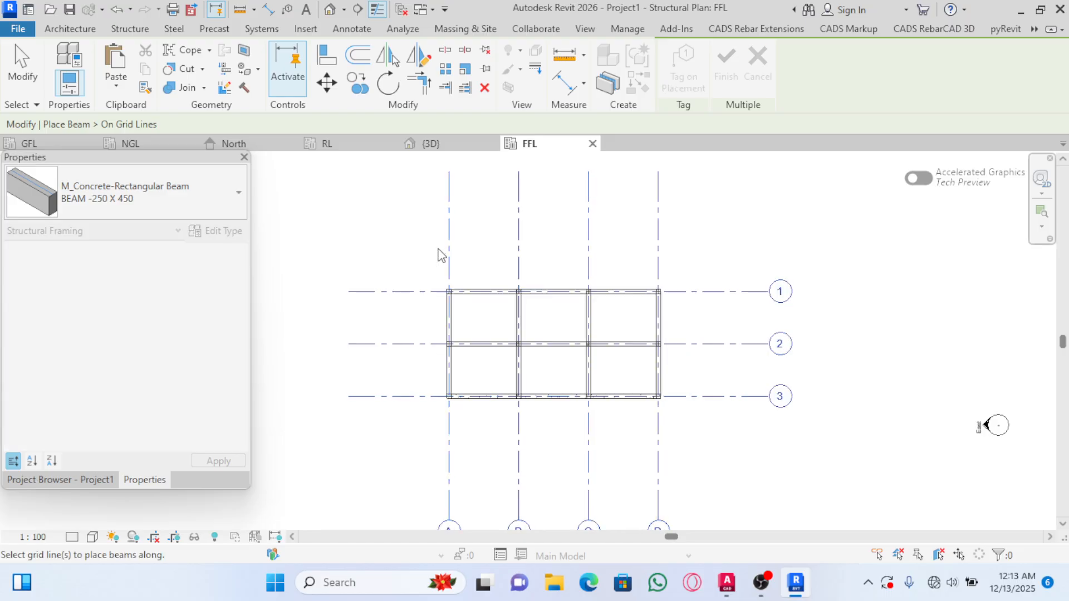
click(726, 70)
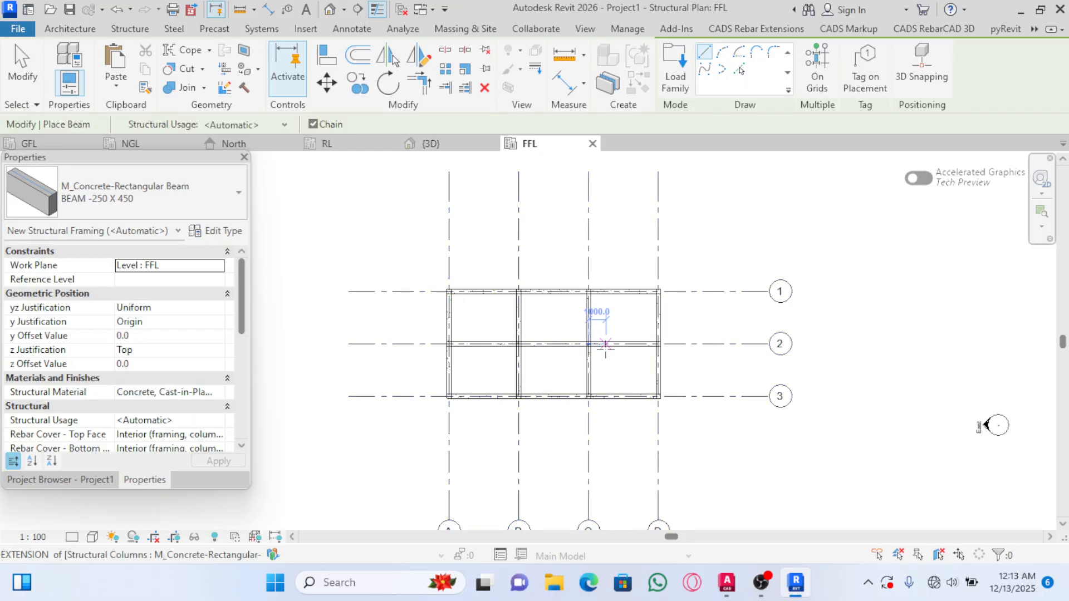
key(Escape)
key(Escape)
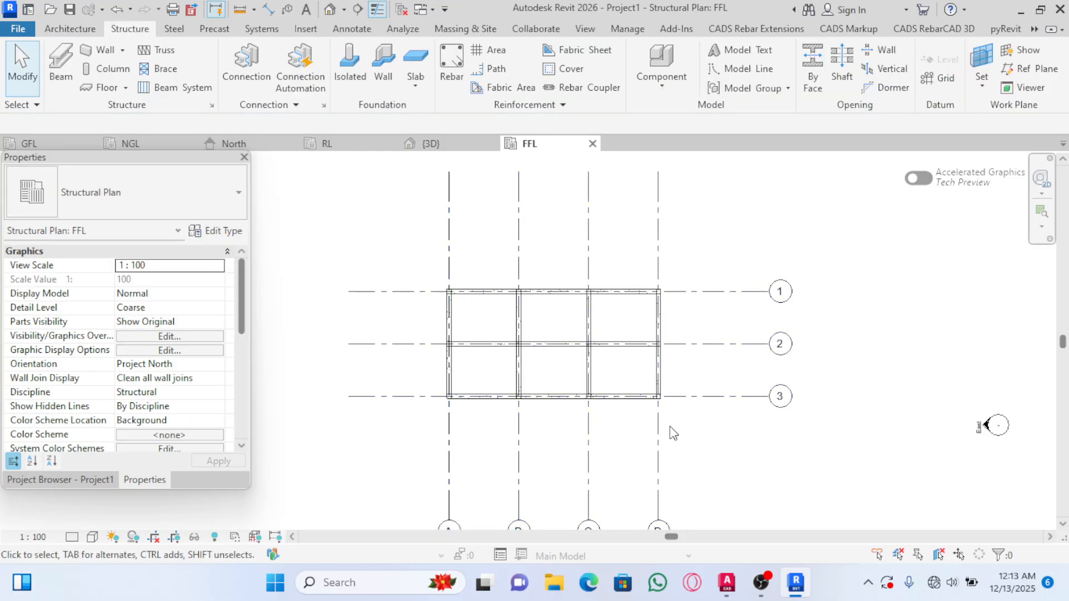
click(430, 146)
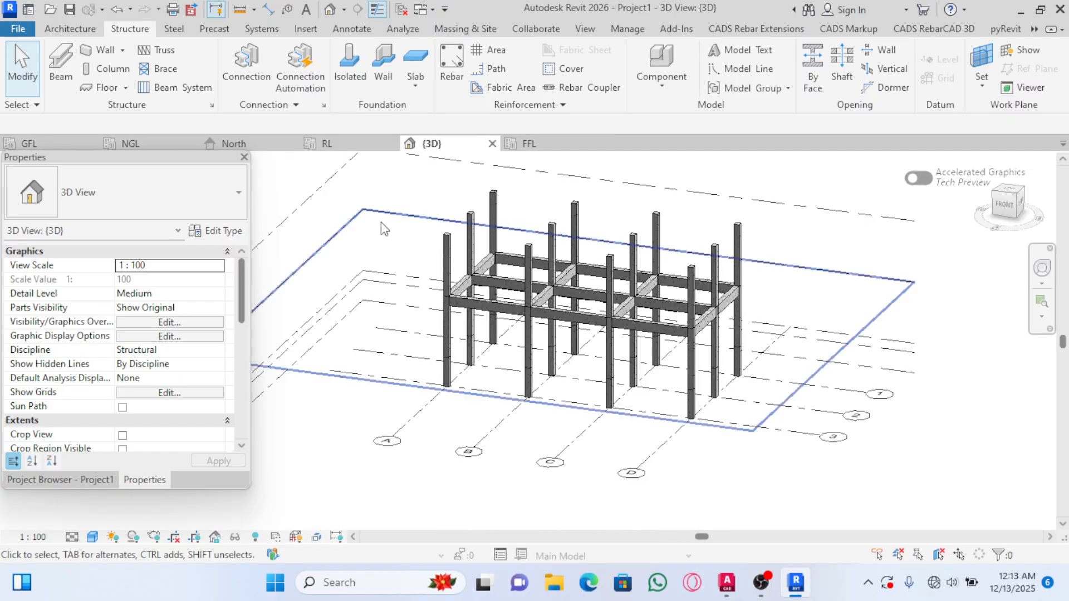
Select all instances of the BEAM -250 X 450 concrete beam that are visible in the 3D view
scroll(579, 287, up, 2)
scroll(581, 288, down, 2)
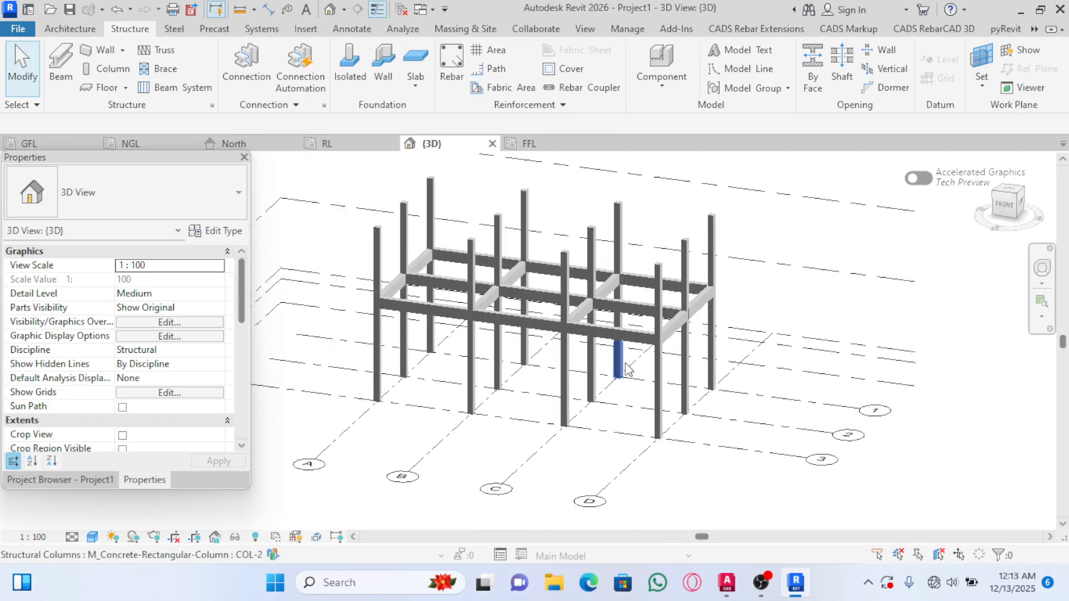
scroll(537, 292, up, 3)
scroll(457, 291, down, 2)
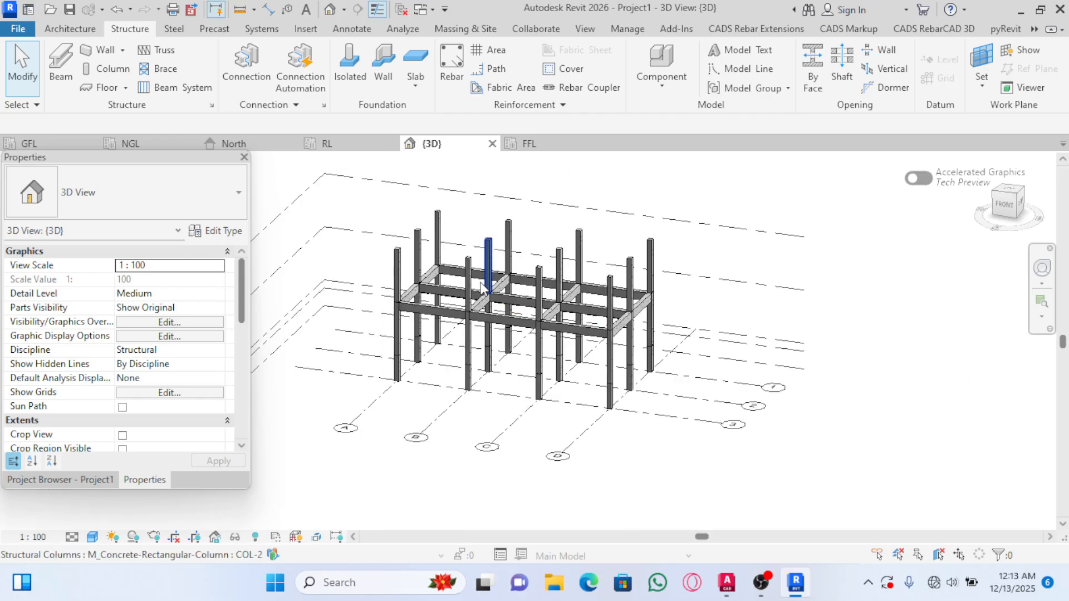
scroll(484, 288, up, 2)
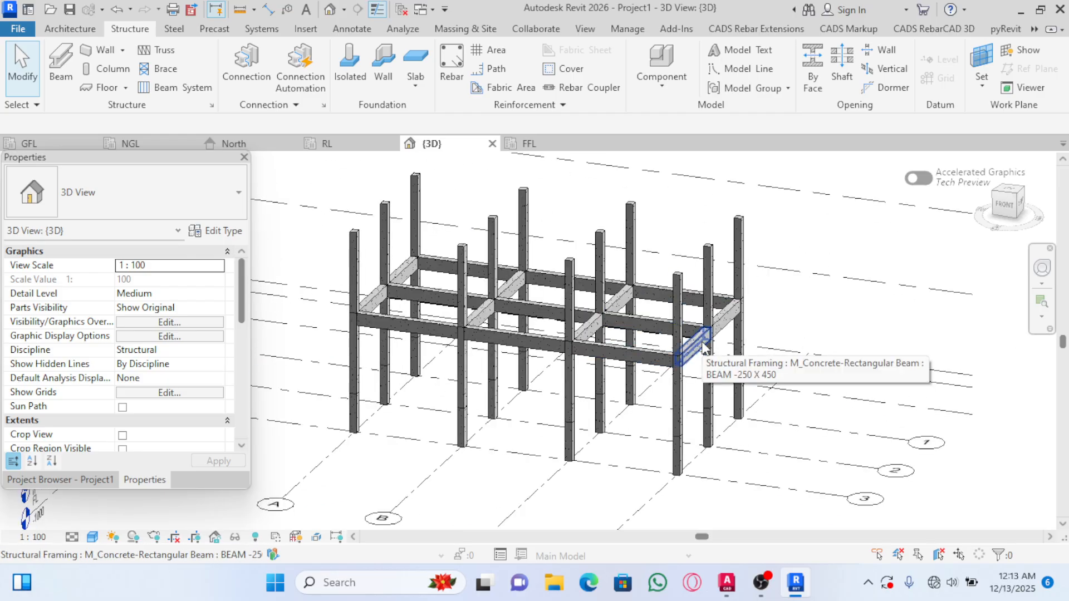
click(731, 316)
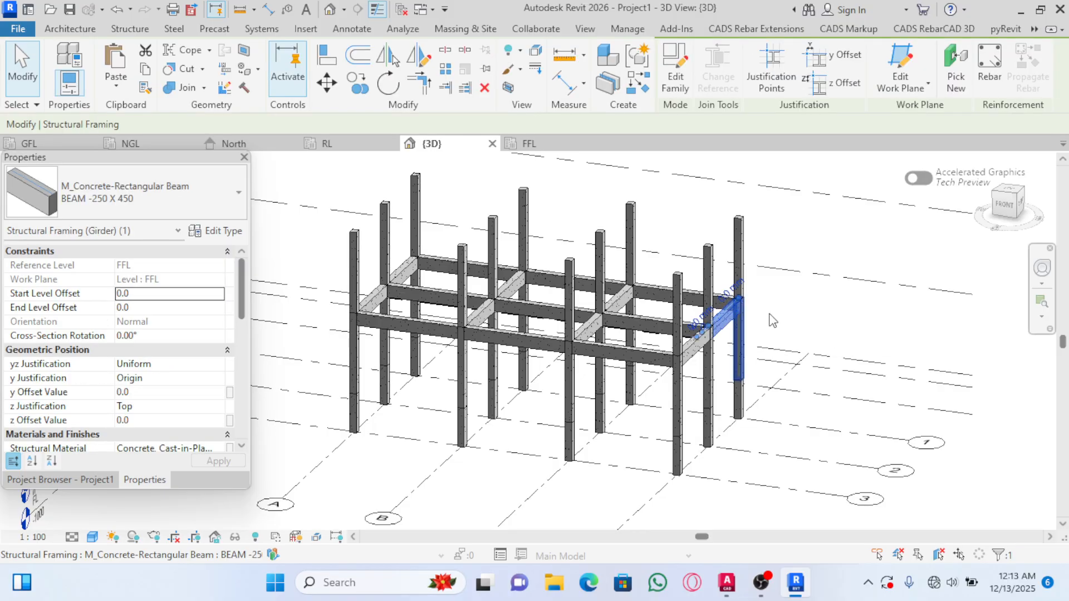
right_click(823, 314)
mouse_move(887, 288)
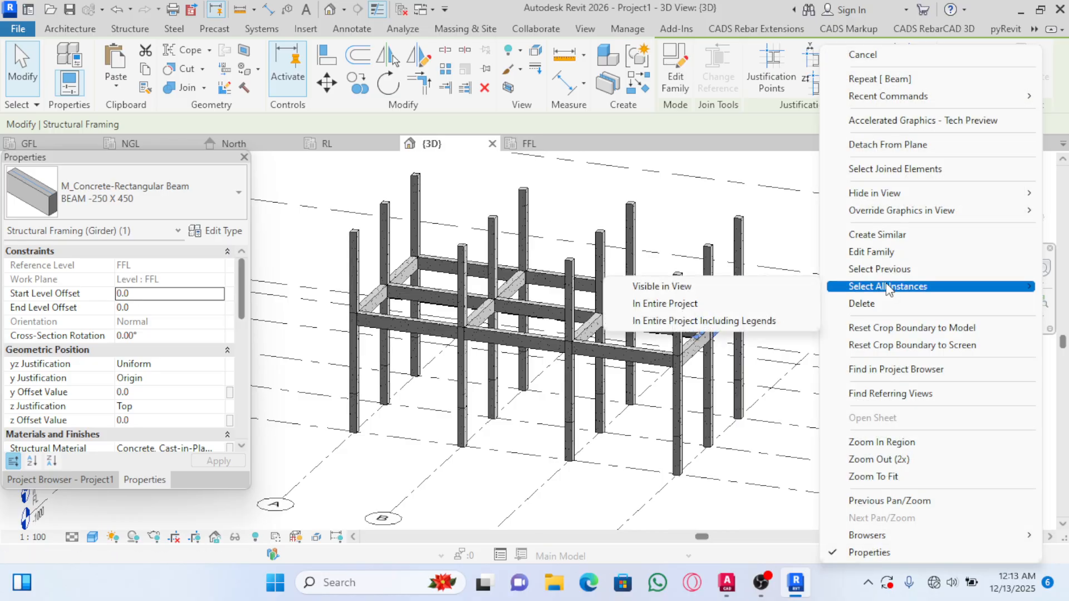
click(778, 291)
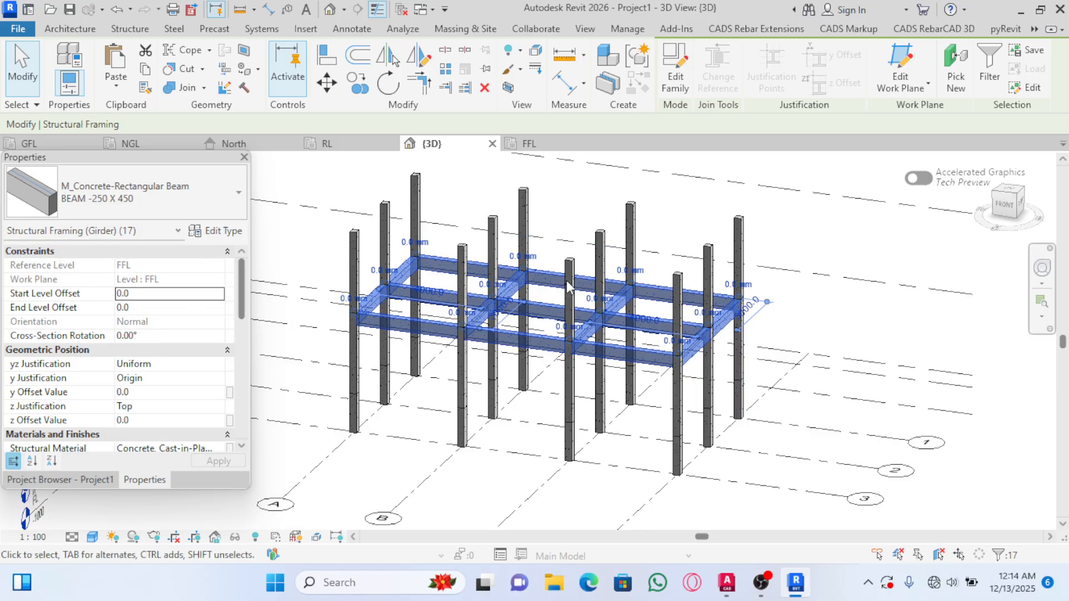
Copy the selected FFL beams and paste them aligned to the RL level
click(147, 69)
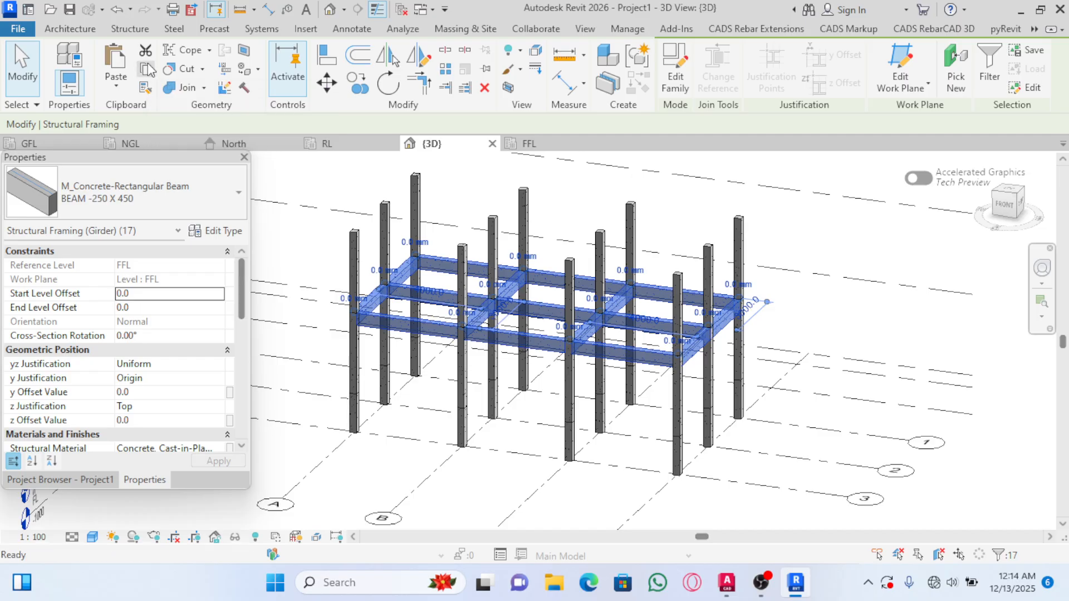
click(128, 91)
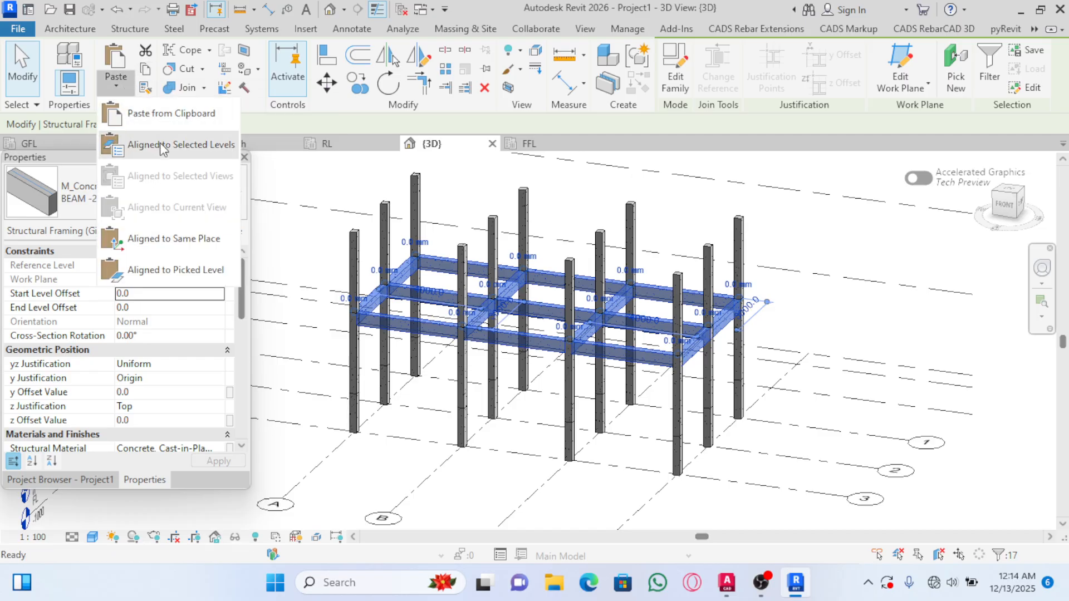
click(180, 145)
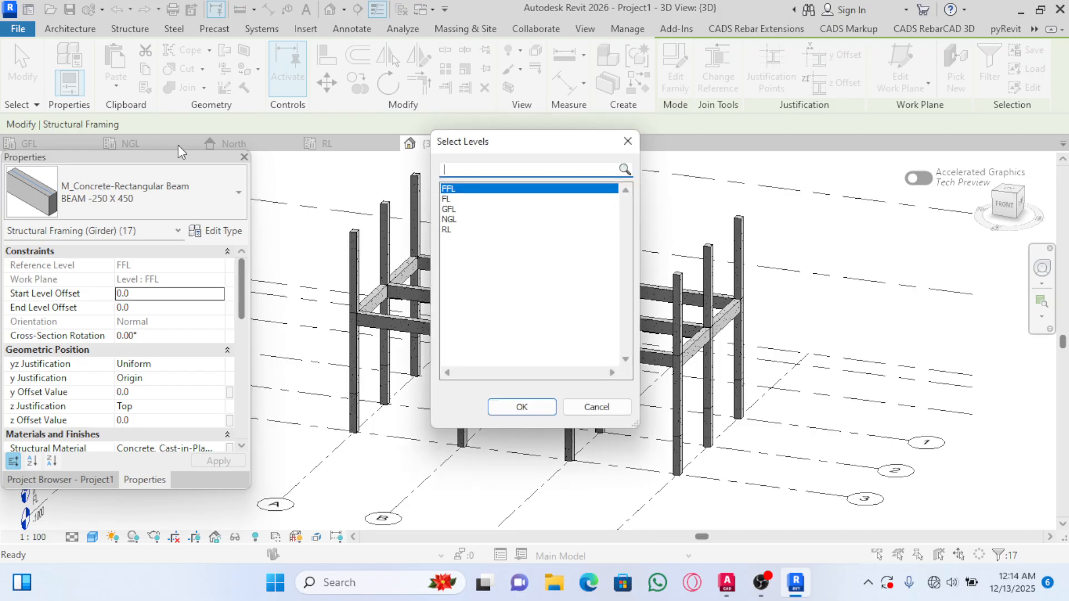
click(449, 230)
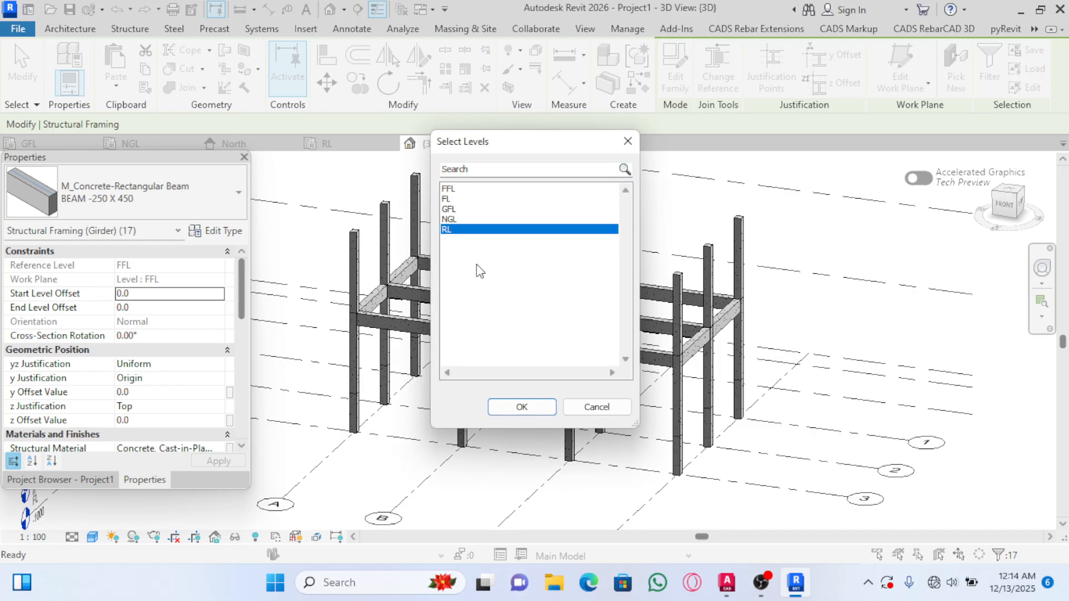
click(528, 408)
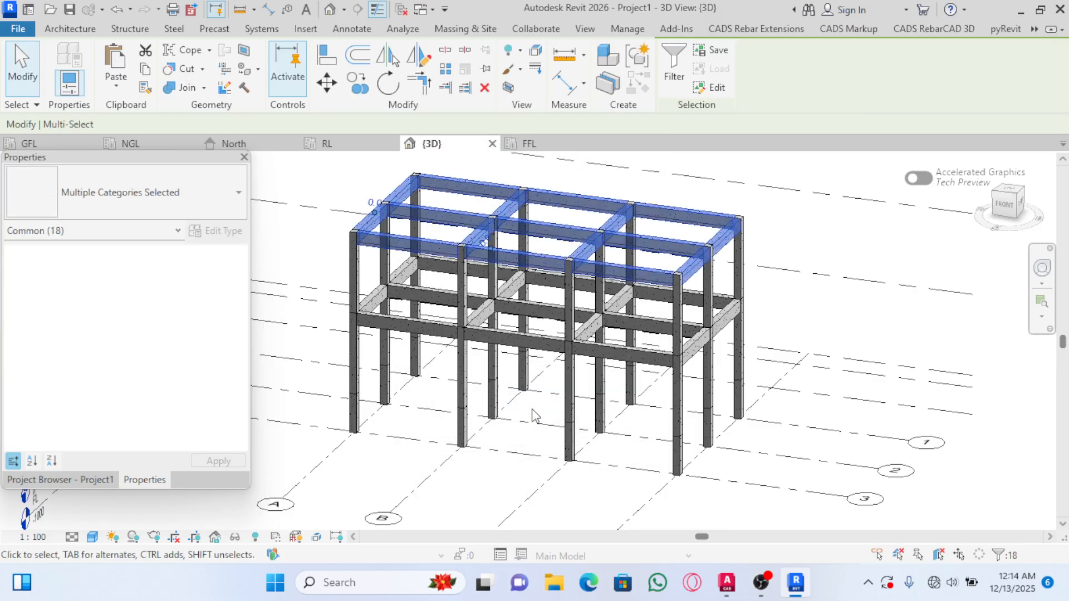
click(830, 305)
Examine the pasted roof-level beams and the whole concrete frame in the 3D view
scroll(831, 304, down, 3)
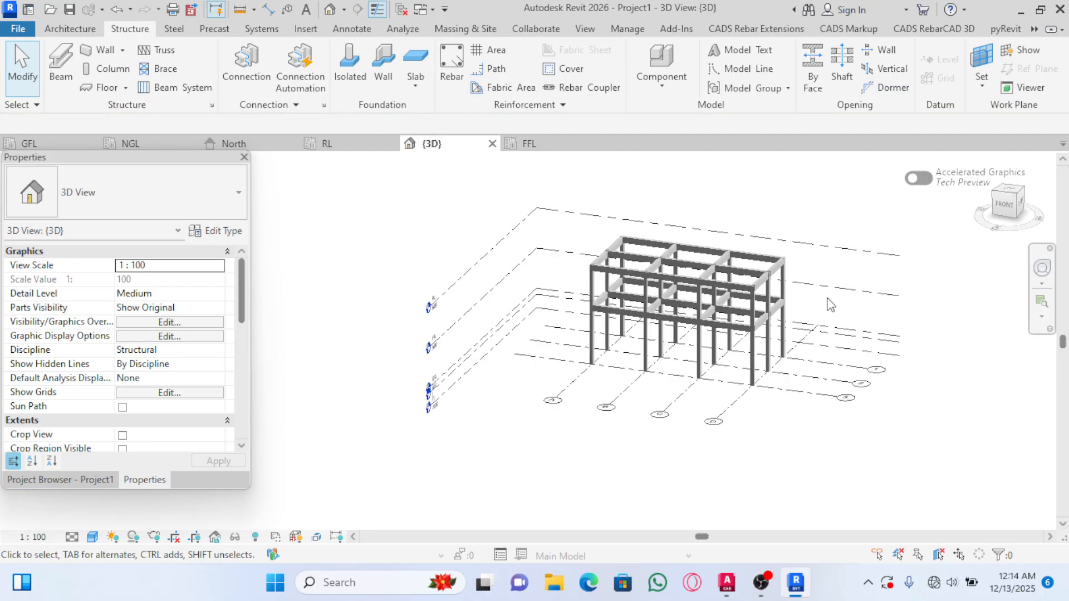
scroll(835, 311, up, 2)
scroll(840, 321, up, 2)
scroll(657, 359, down, 4)
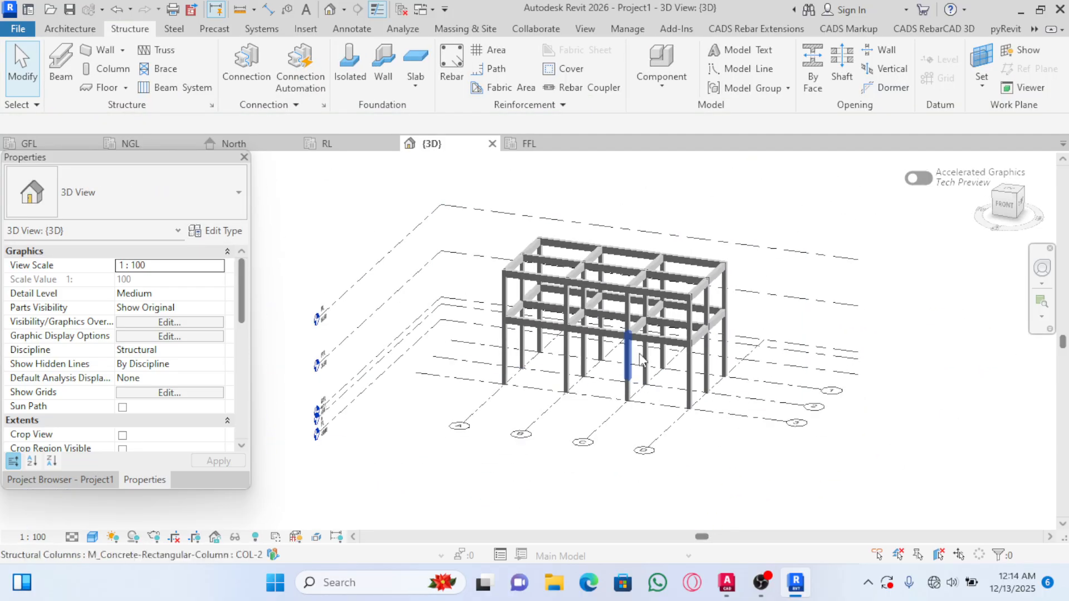
scroll(871, 234, up, 3)
scroll(791, 315, down, 3)
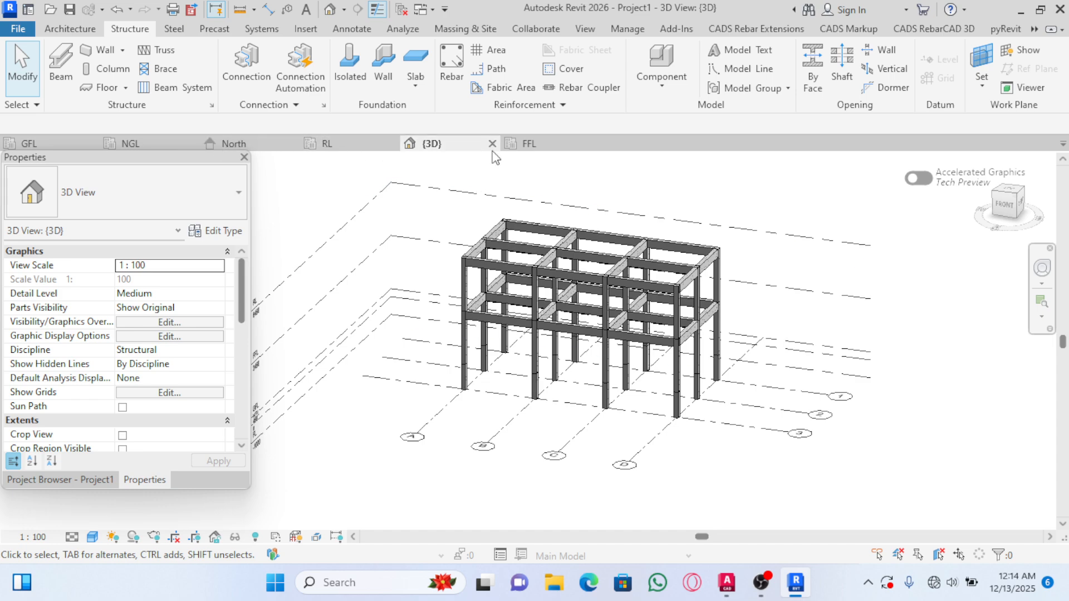
Open the FFL structural plan and look over the beam layout between grids A to D and 1 to 3
click(529, 144)
scroll(526, 348, up, 2)
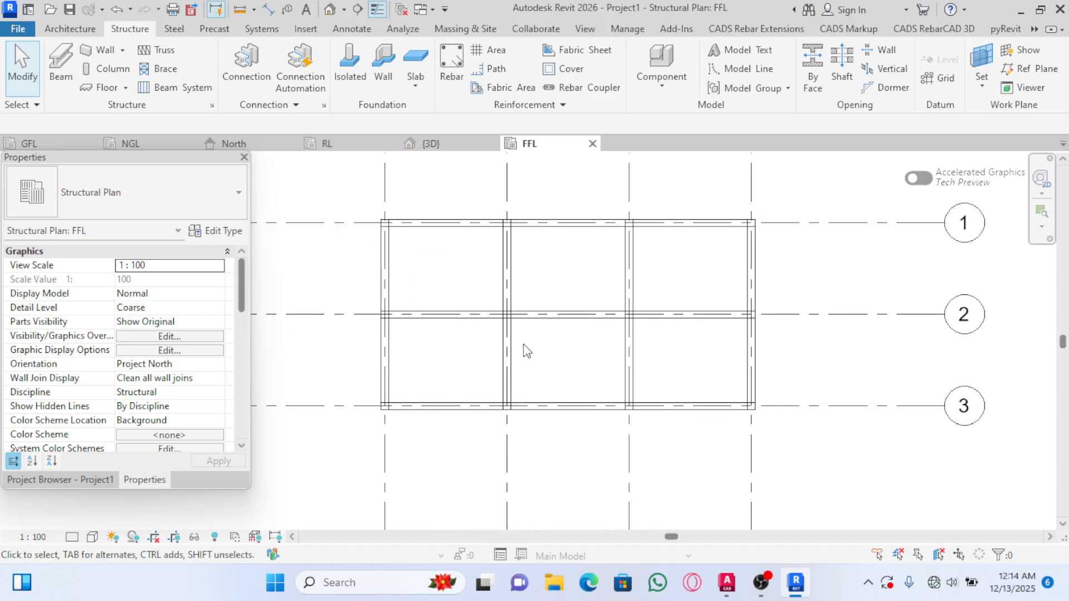
scroll(529, 367, down, 5)
scroll(655, 356, up, 1)
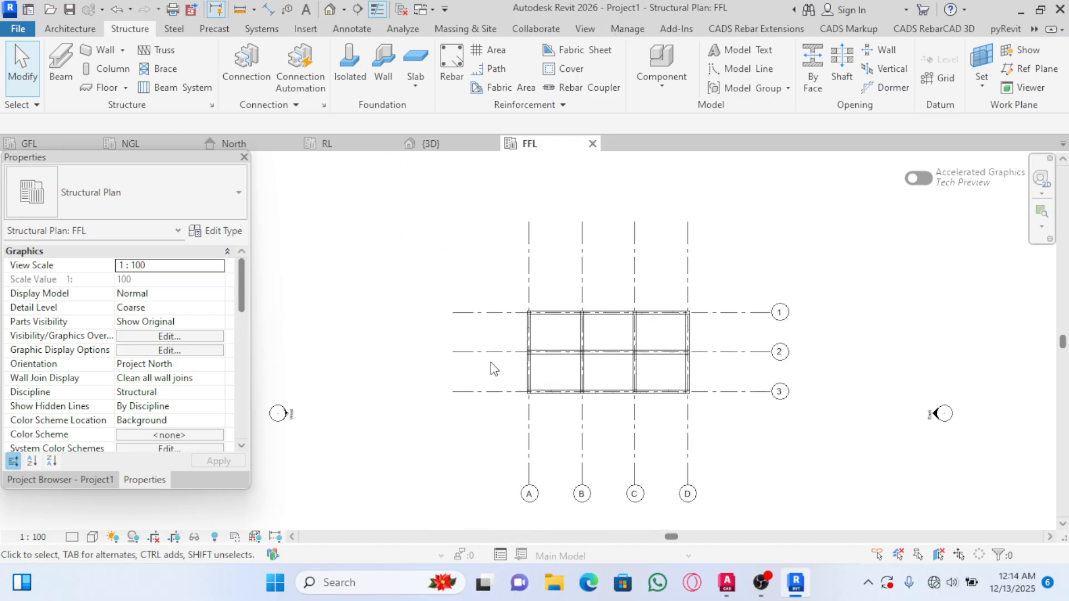
scroll(640, 363, up, 3)
scroll(696, 340, up, 2)
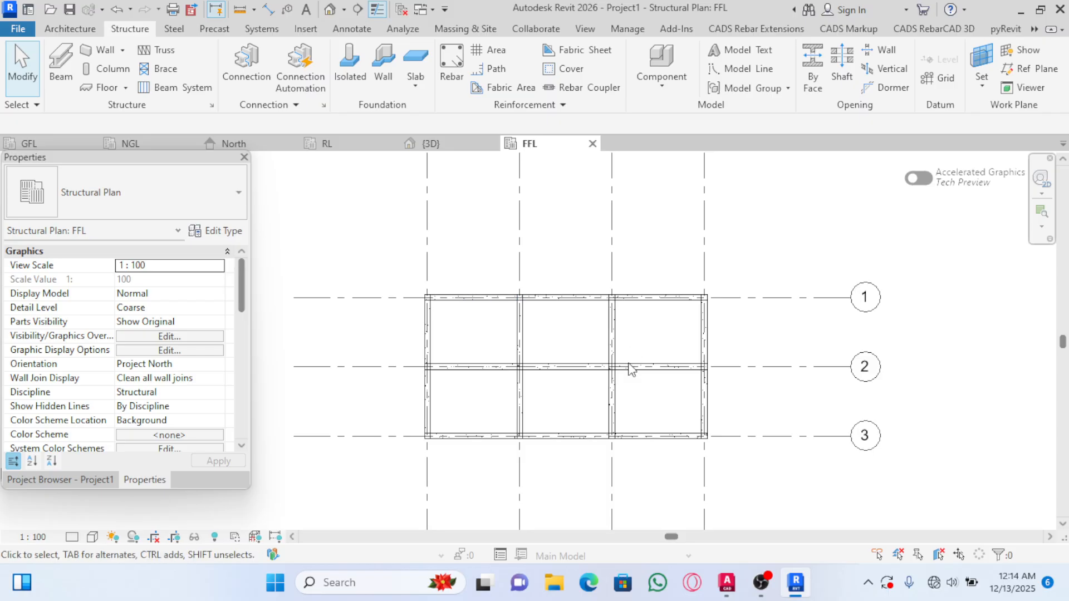
scroll(579, 345, up, 3)
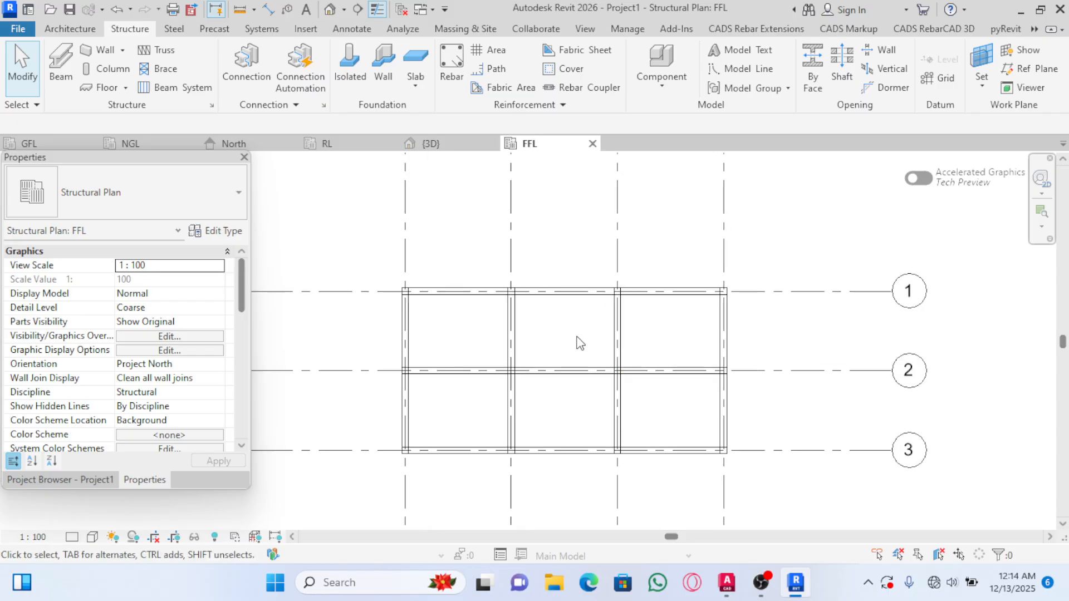
scroll(591, 328, down, 3)
scroll(644, 353, up, 2)
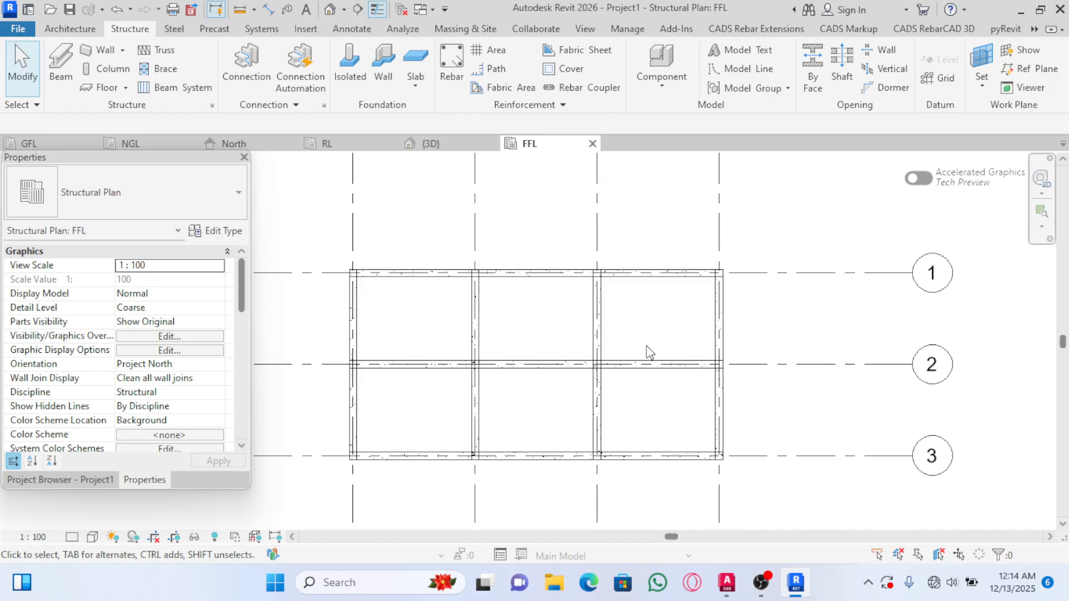
scroll(586, 329, down, 2)
scroll(585, 329, up, 2)
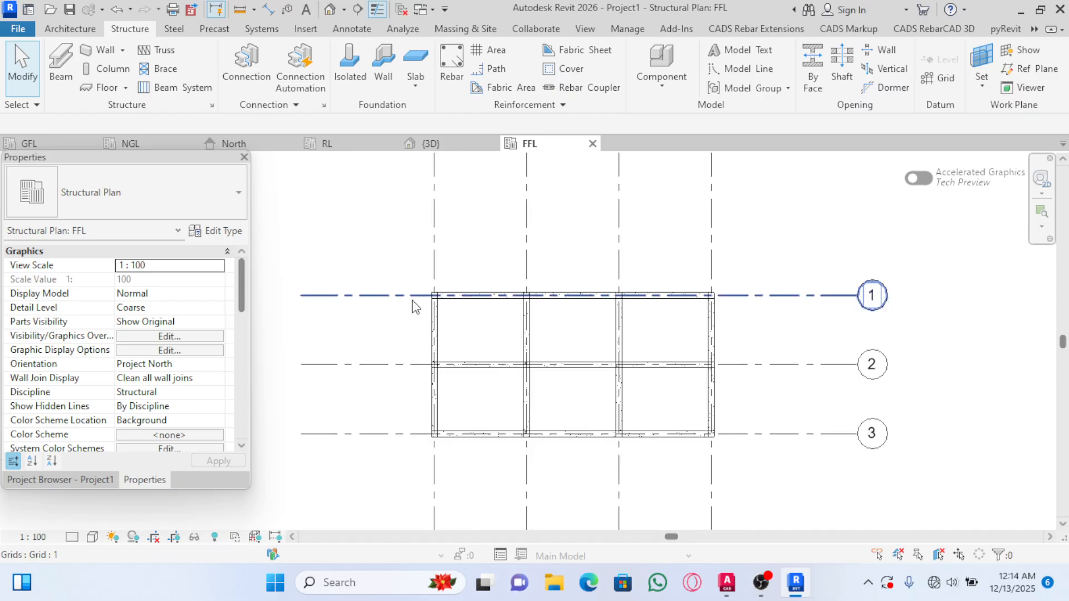
scroll(490, 322, down, 2)
scroll(496, 324, up, 1)
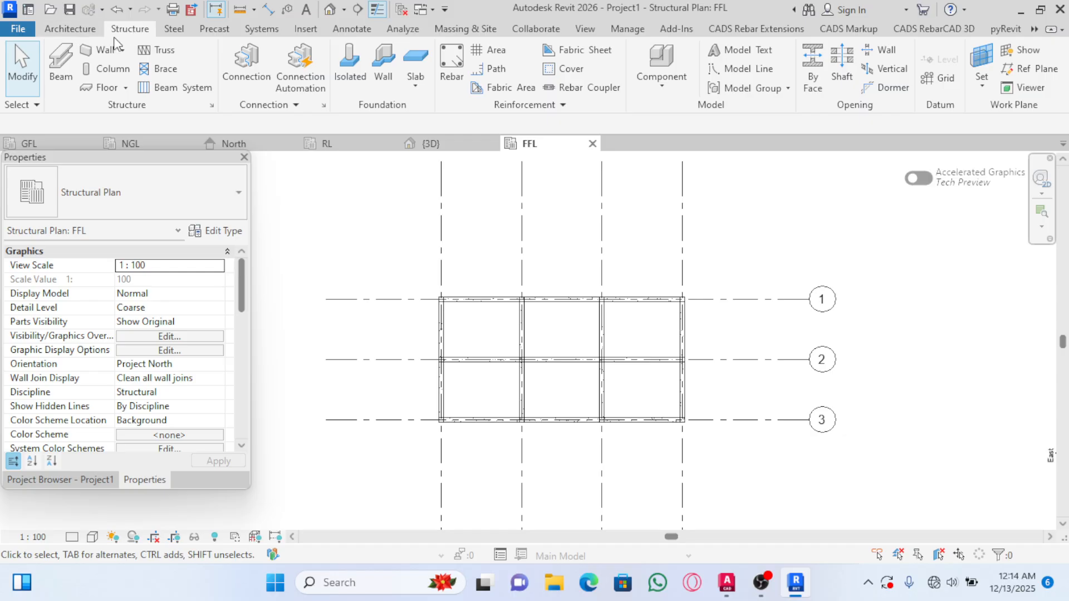
Sketch a rectangular boundary for a Generic 300mm structural floor on FFL, from the outer corner at grids A/1 to the one at D/3
click(126, 87)
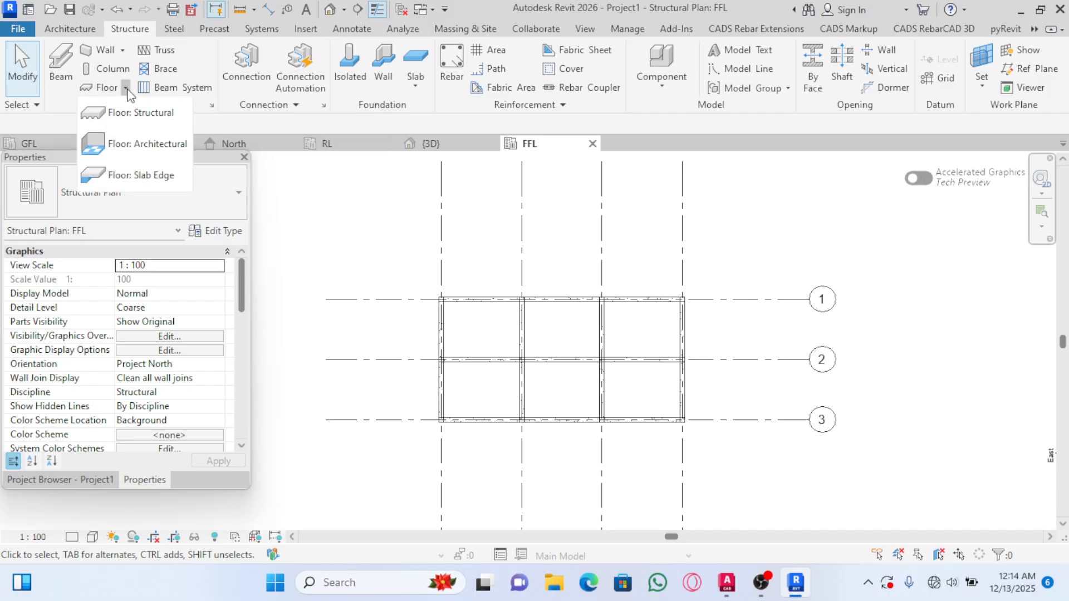
click(151, 121)
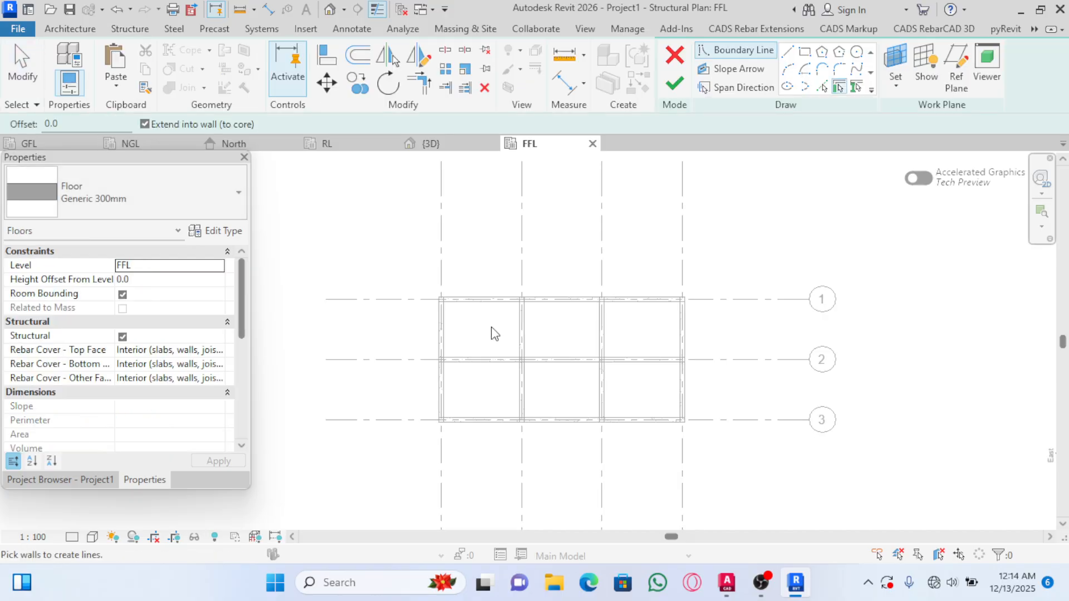
click(805, 52)
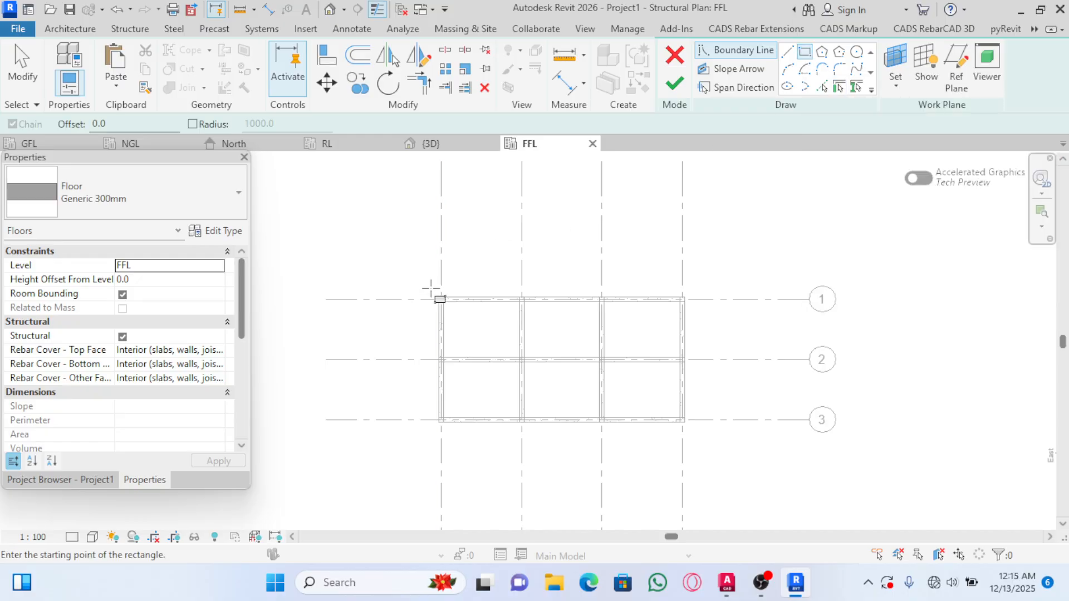
scroll(437, 301, up, 2)
scroll(438, 301, up, 2)
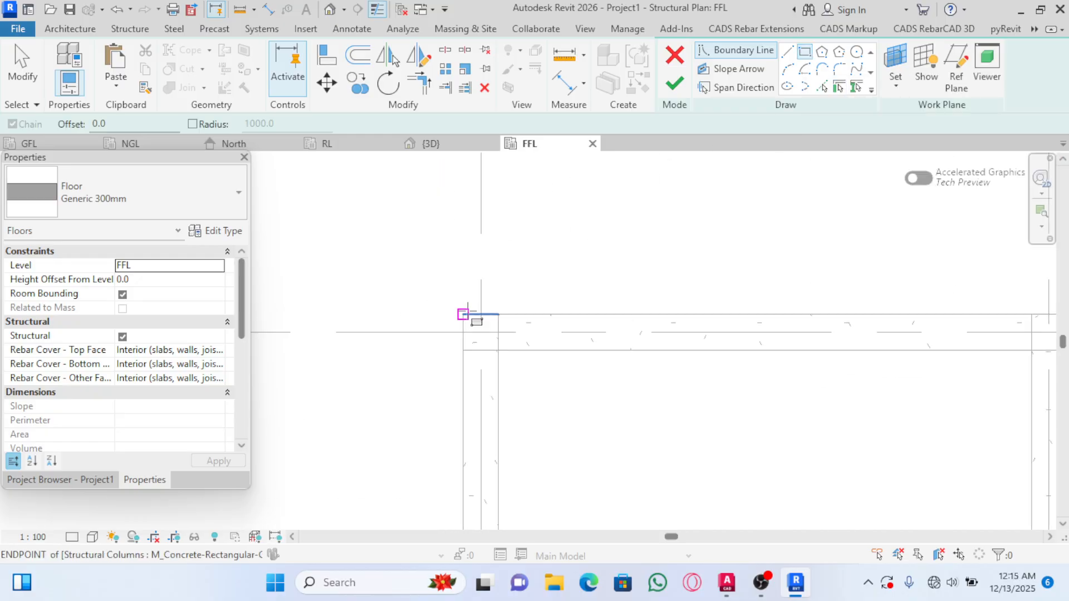
click(463, 315)
scroll(633, 281, down, 5)
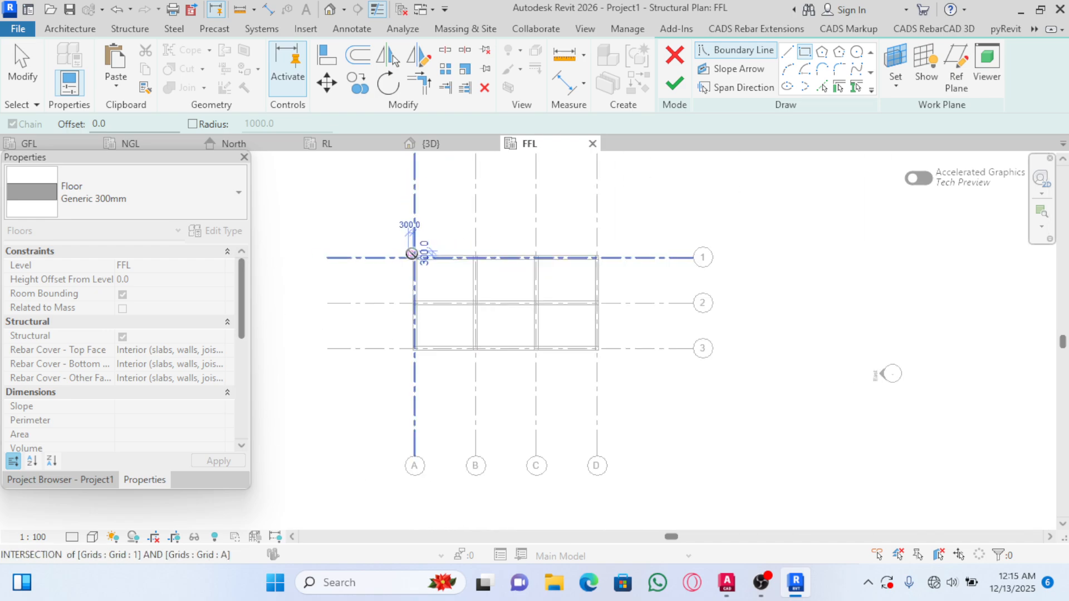
scroll(600, 322, up, 4)
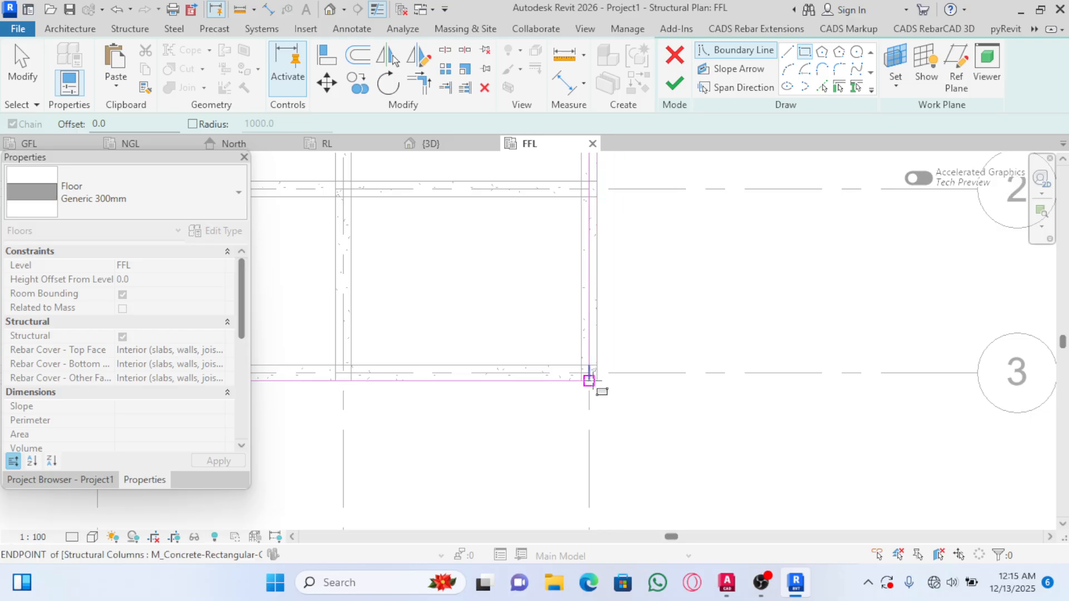
click(598, 382)
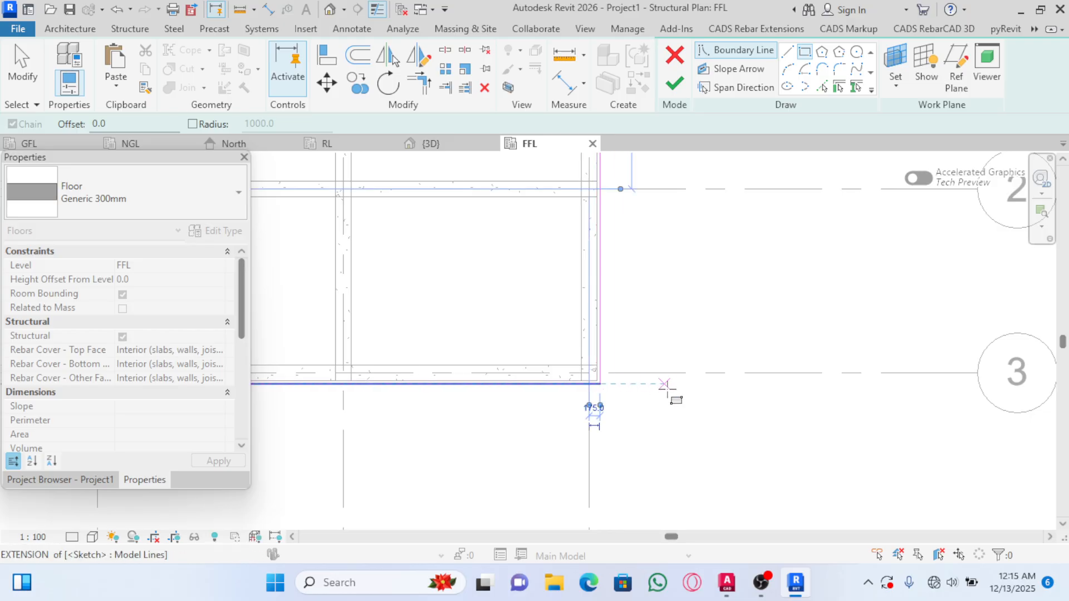
scroll(668, 393, down, 4)
scroll(723, 400, up, 4)
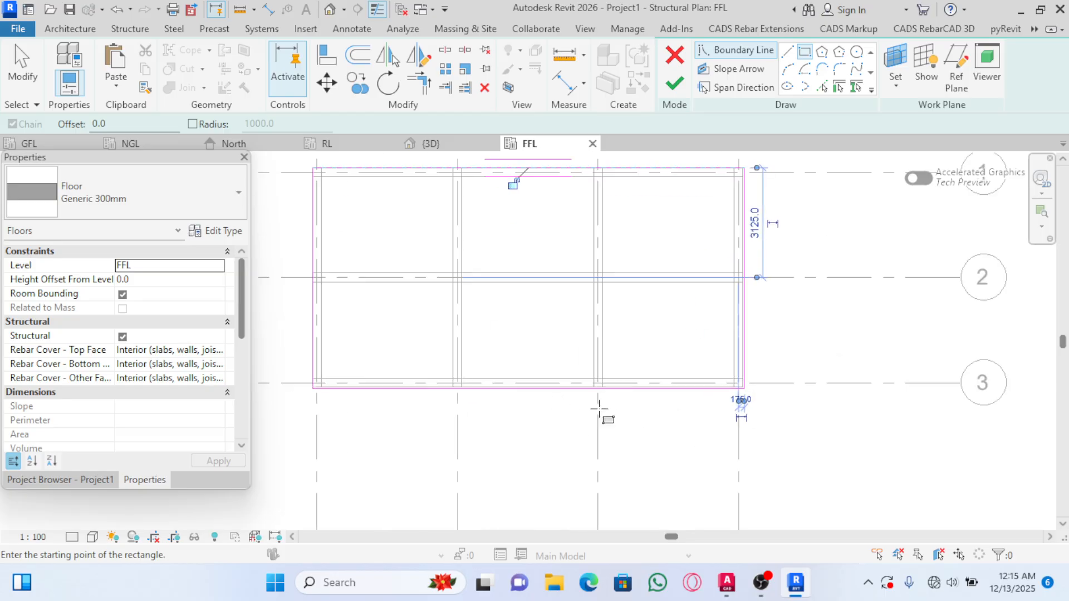
scroll(604, 368, down, 2)
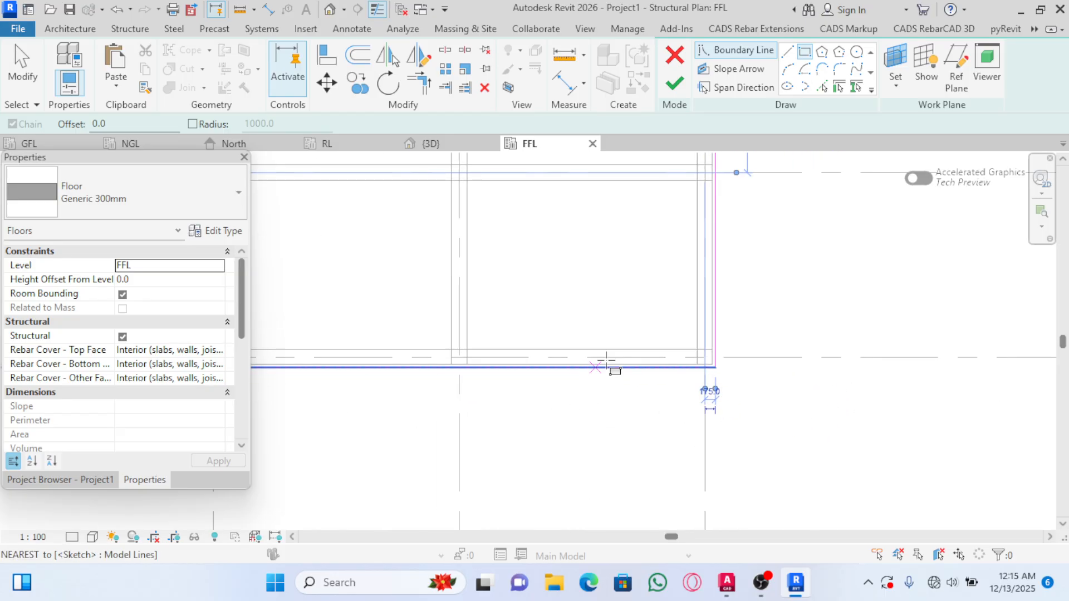
key(Escape)
scroll(716, 367, up, 2)
key(Escape)
Align the FFL floor boundary lines along grid 3 and grid D to the outer faces of the edge beams
scroll(721, 380, up, 3)
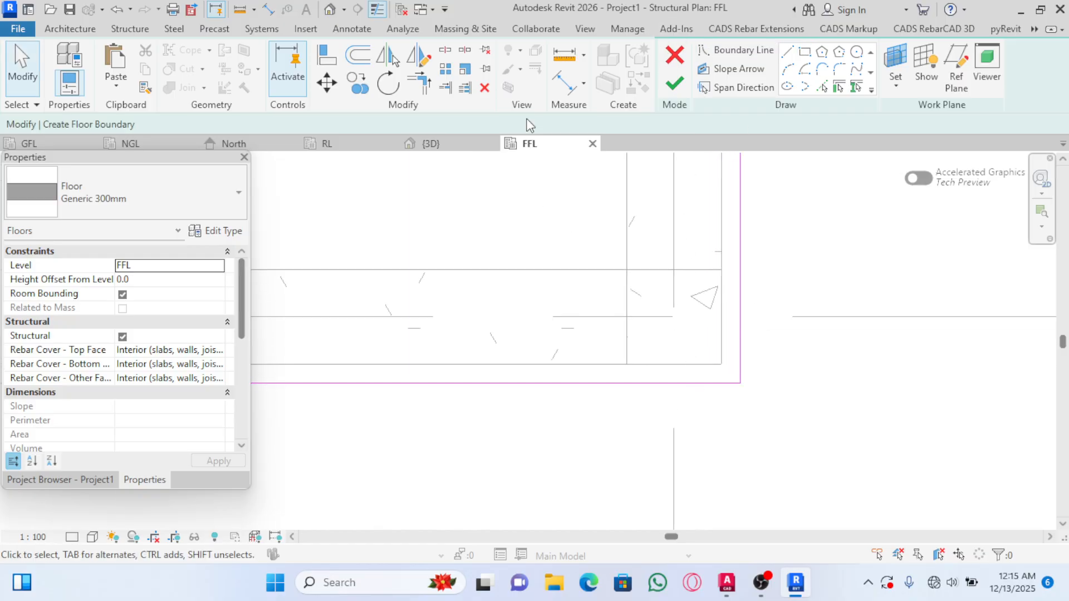
scroll(608, 394, down, 3)
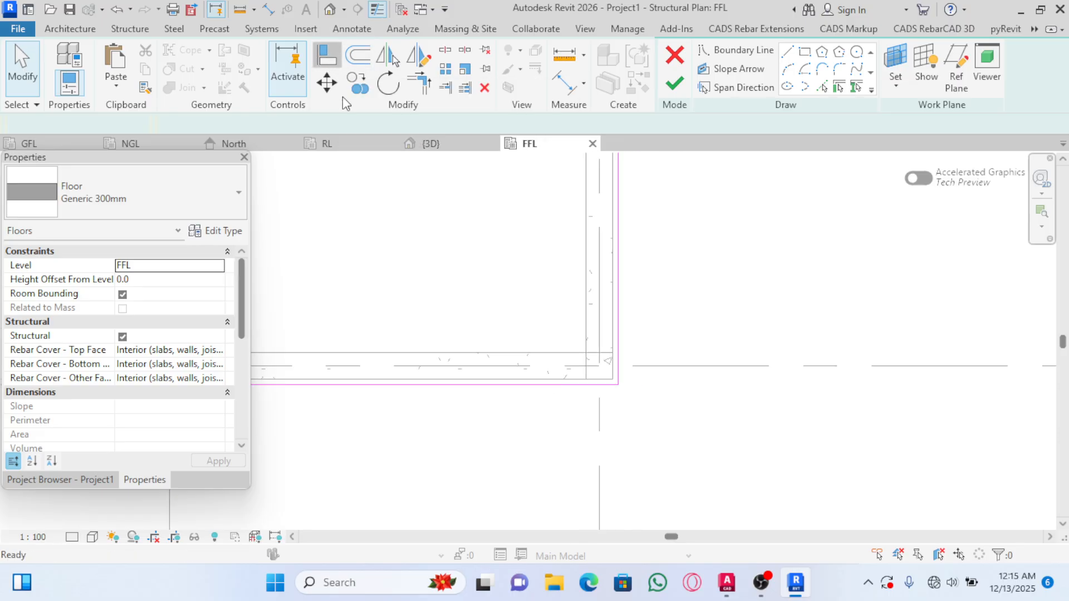
click(328, 55)
scroll(579, 380, up, 1)
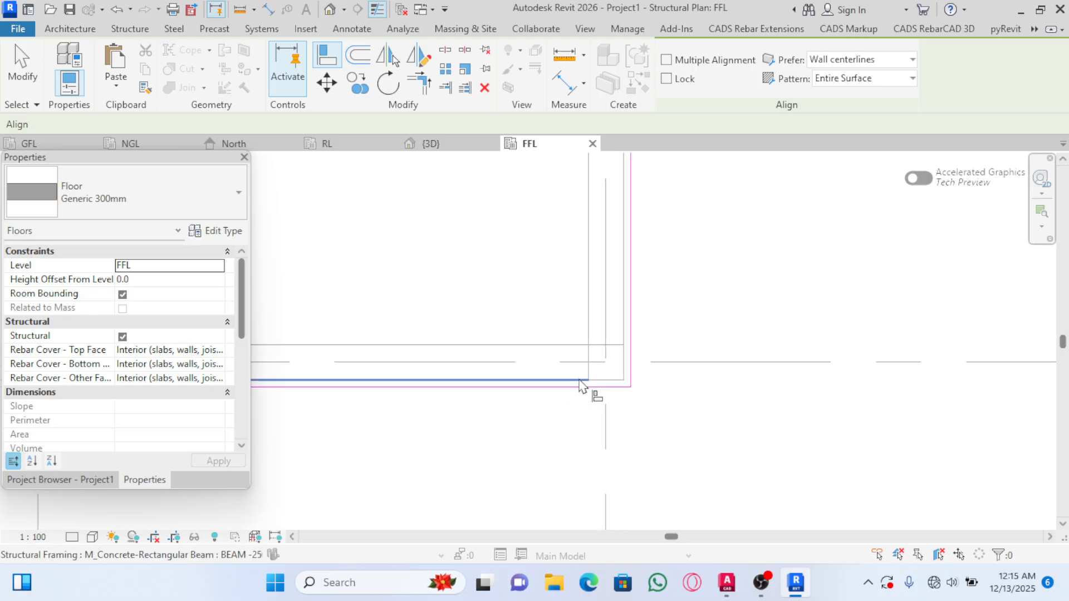
scroll(580, 380, up, 1)
click(545, 381)
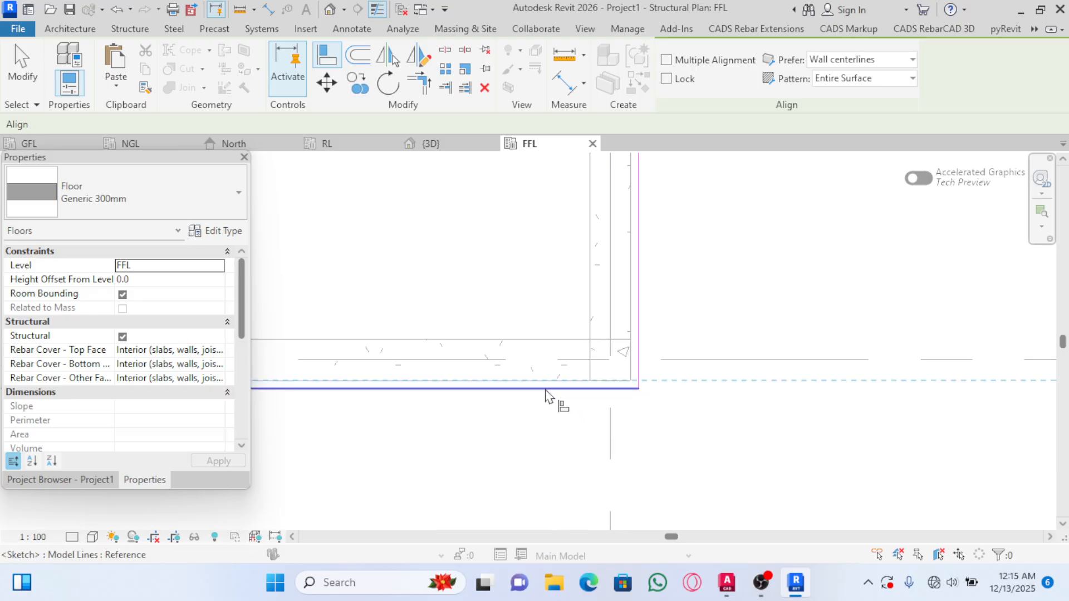
click(549, 388)
click(628, 277)
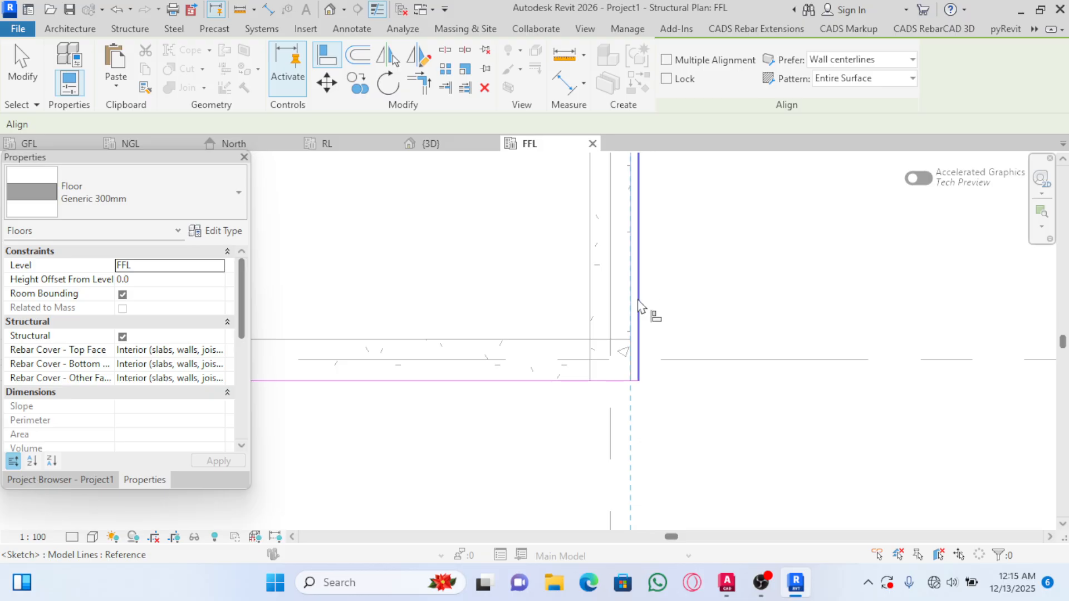
click(639, 284)
scroll(688, 385, down, 5)
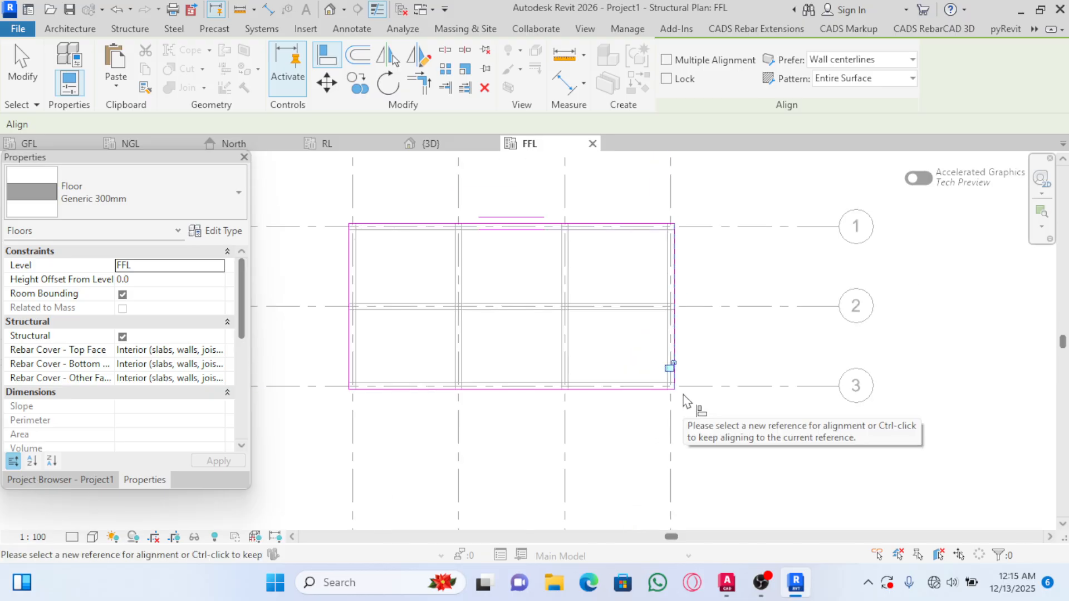
Check the boundary around grid A/1 and finish the sketch to create the Generic 300mm floor on FFL
scroll(501, 305, up, 6)
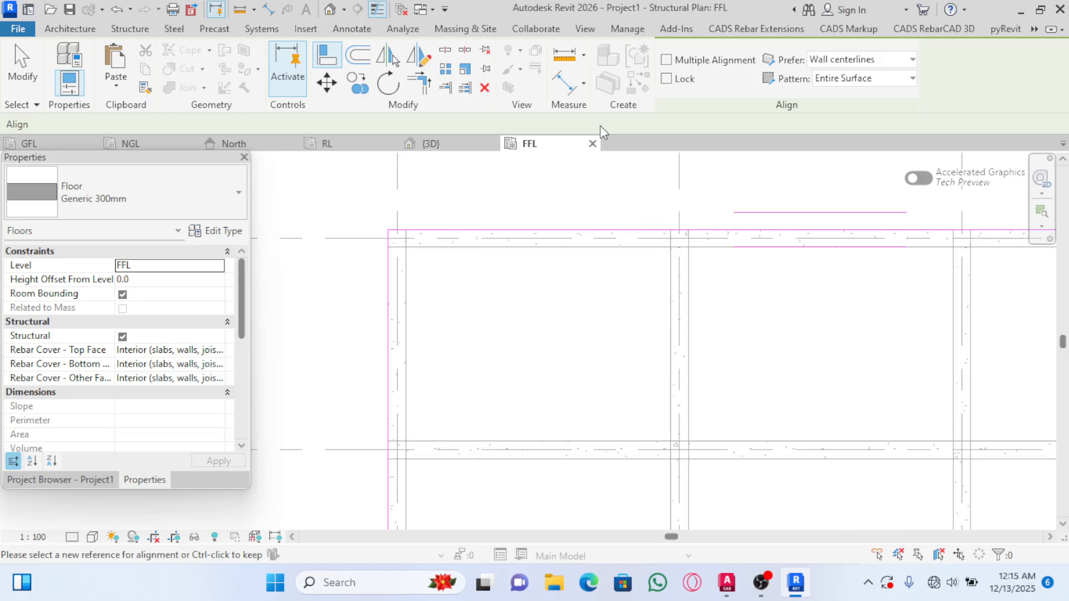
scroll(553, 294, down, 4)
key(Escape)
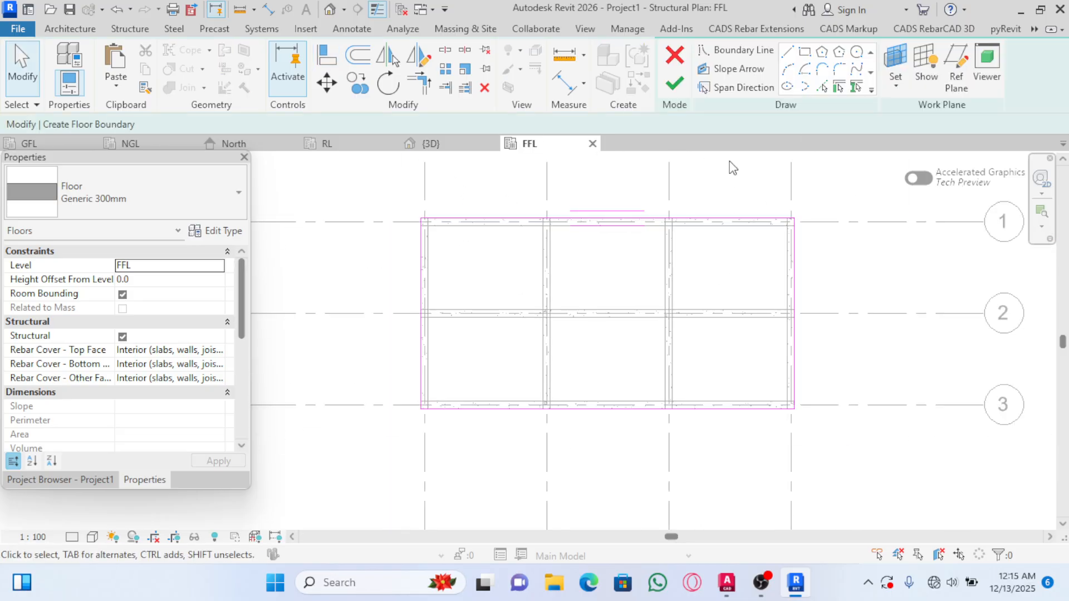
click(676, 86)
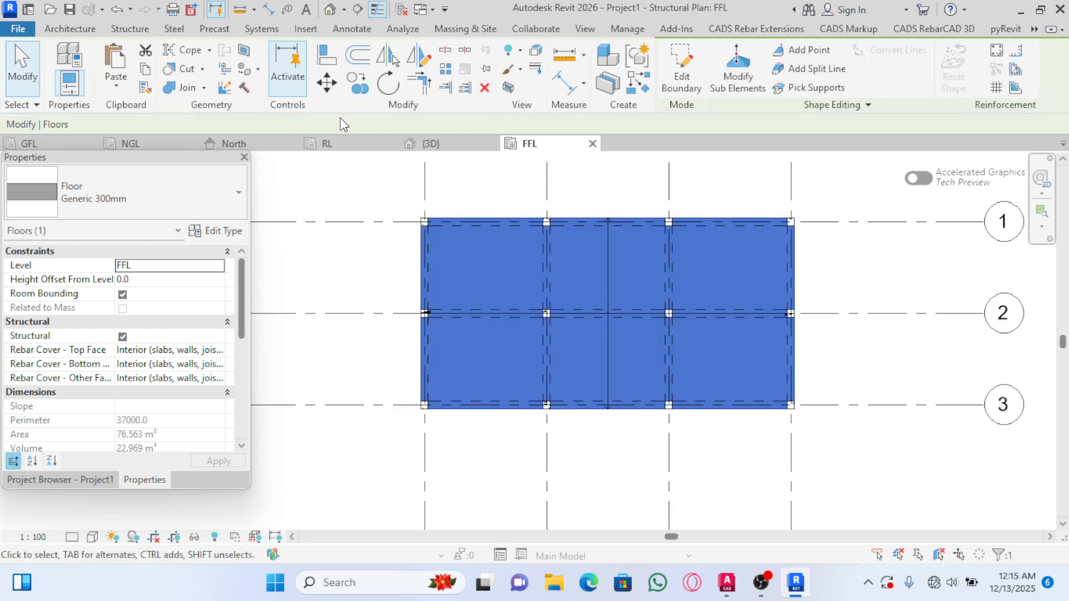
Examine the new FFL slab and its edge against the beams and columns in the 3D view
click(441, 143)
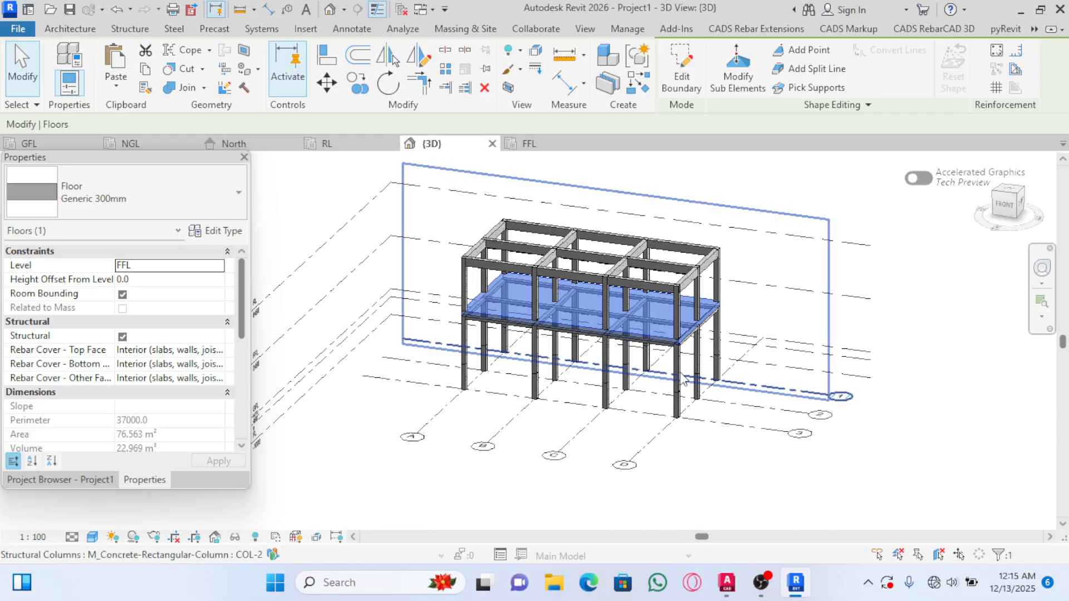
scroll(645, 368, up, 2)
scroll(556, 351, down, 2)
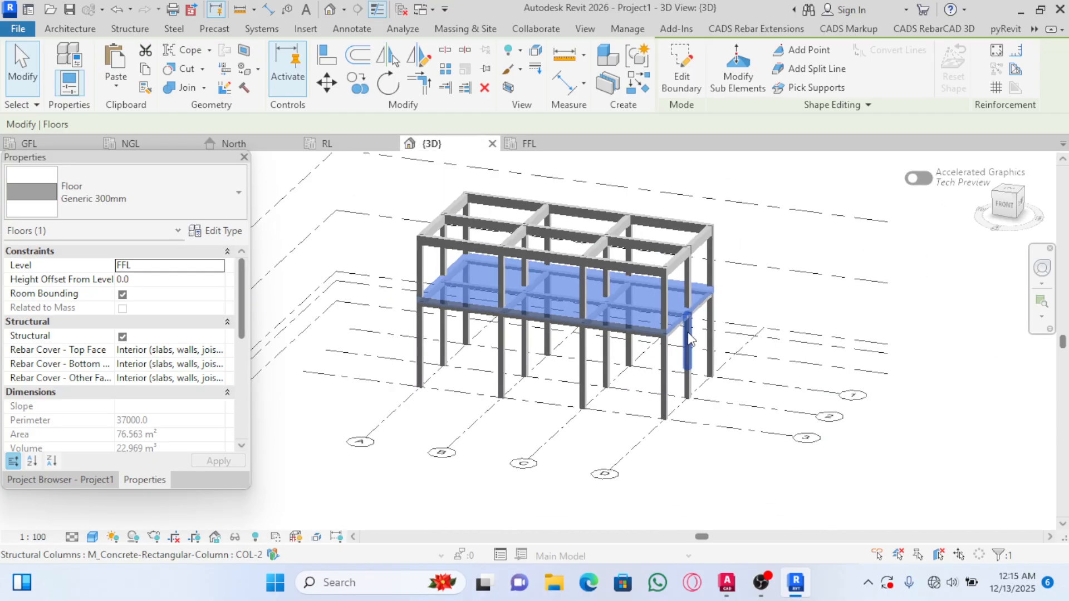
scroll(556, 347, up, 4)
scroll(556, 347, up, 3)
key(Escape)
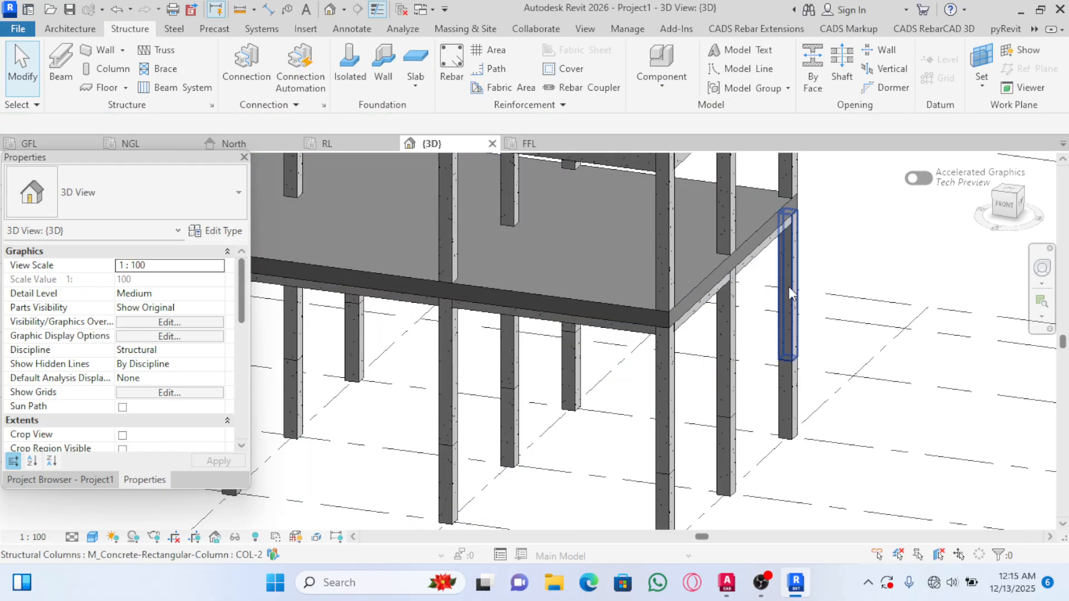
scroll(676, 322, up, 5)
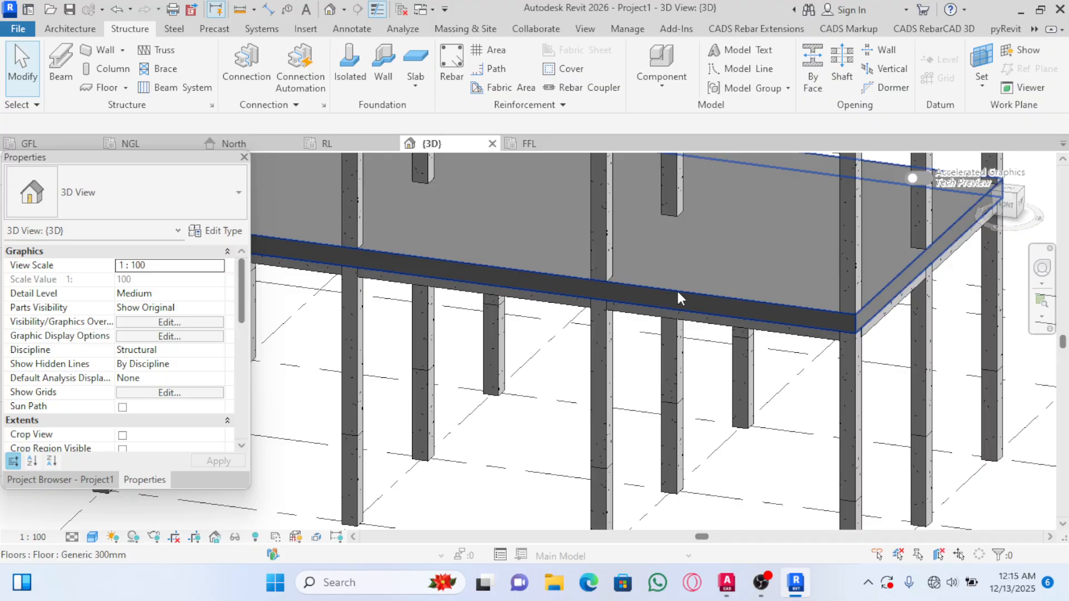
Duplicate the FFL slab's floor type under the name SLAB - 150
click(701, 295)
scroll(702, 295, down, 5)
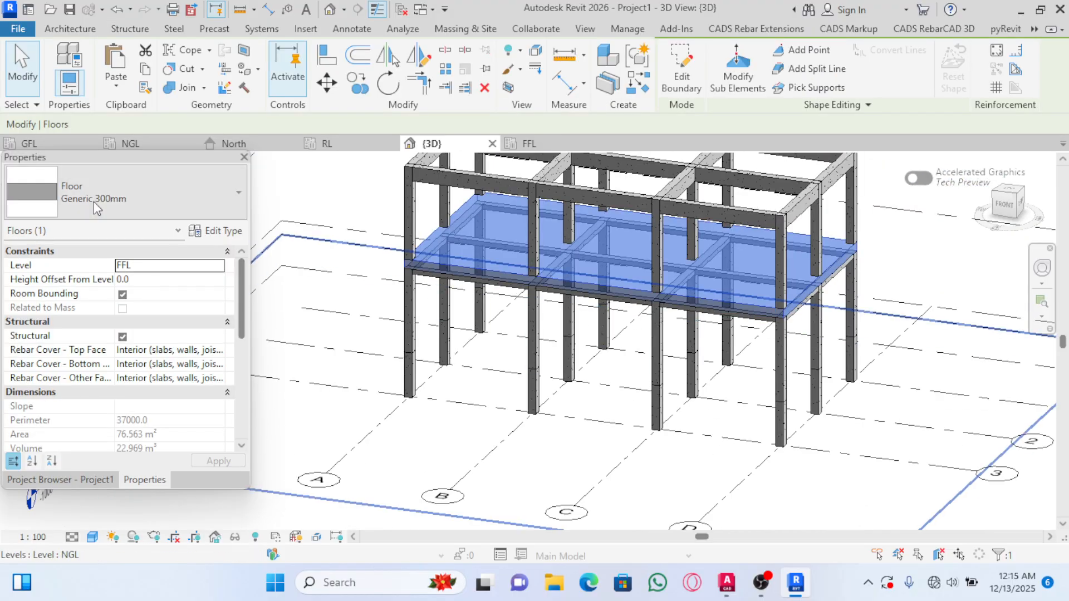
click(223, 231)
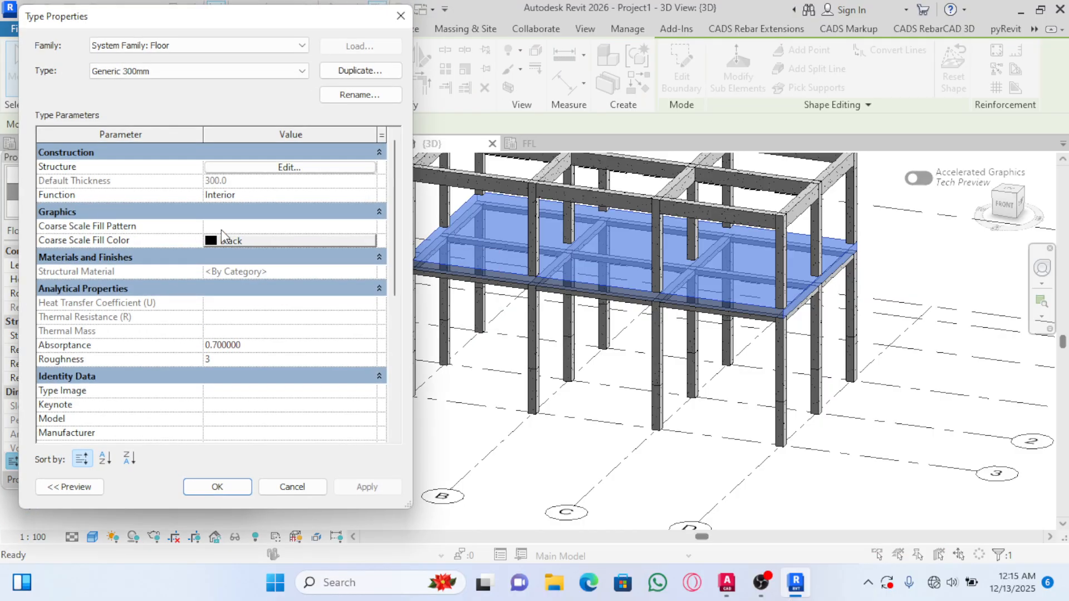
click(359, 70)
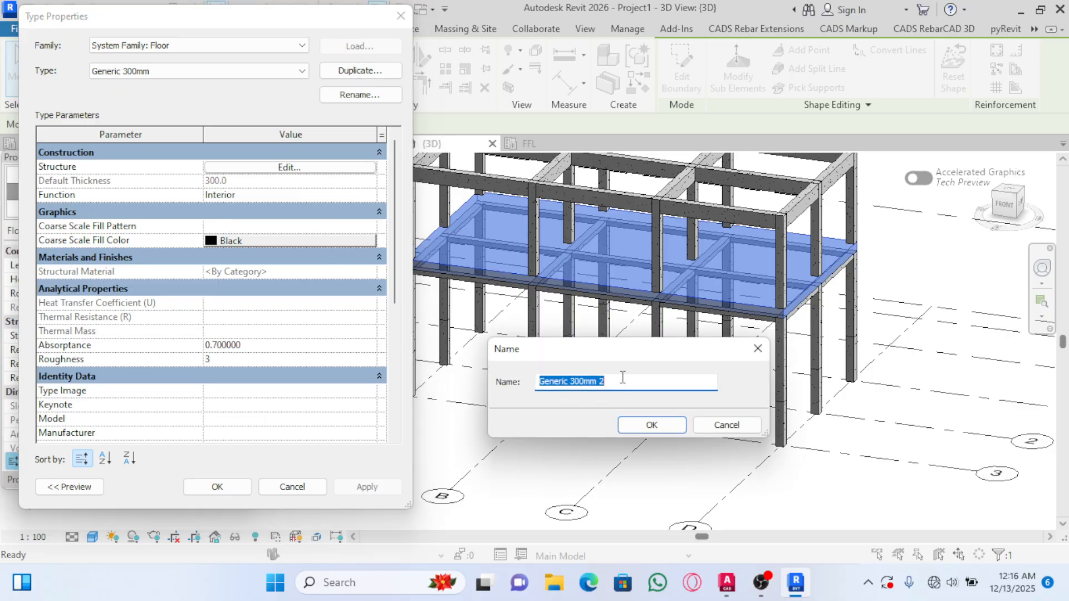
text(SLAB - 150)
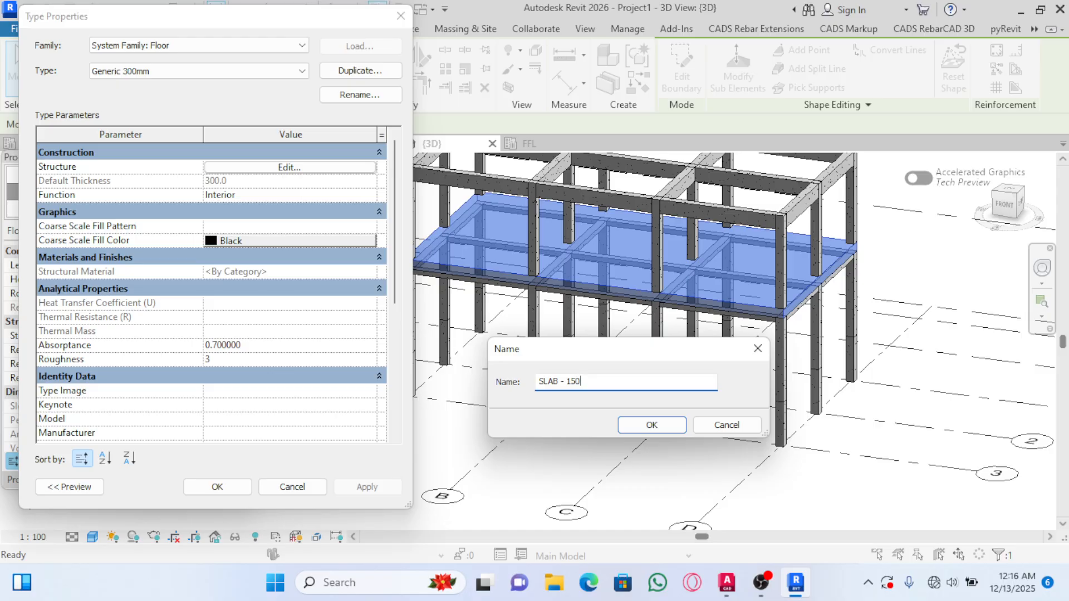
click(668, 425)
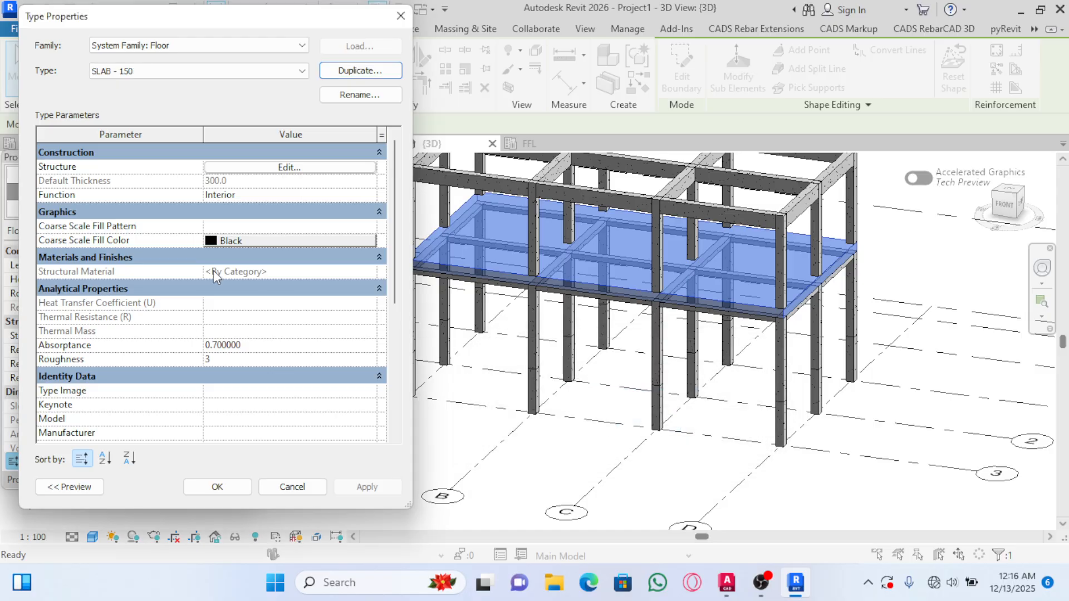
Set the Structure layer thickness of the SLAB - 150 type to 150 and apply the type to the FFL slab
click(290, 168)
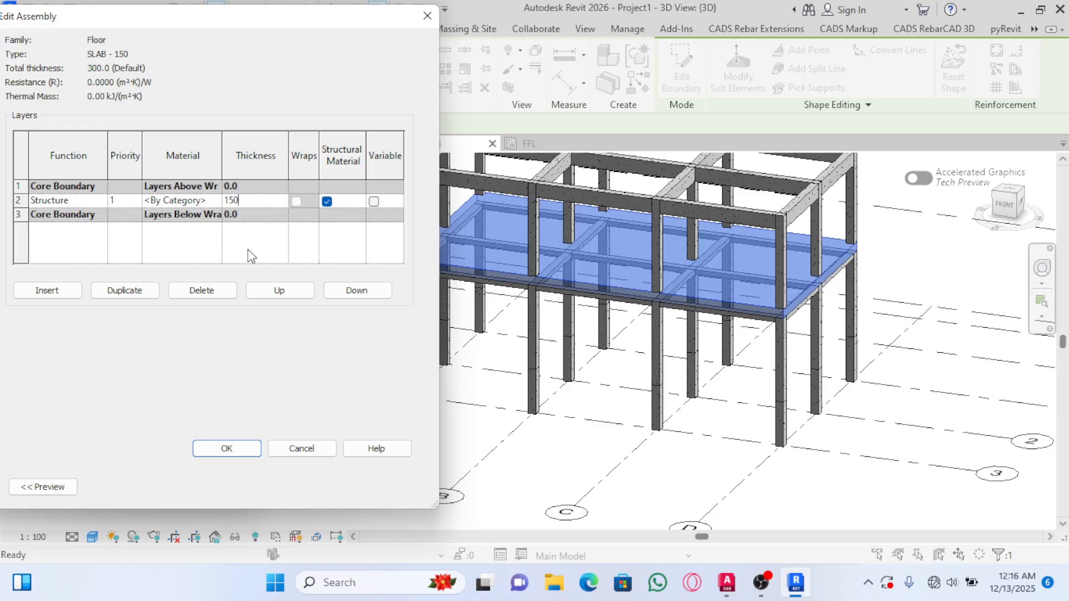
click(235, 450)
click(370, 489)
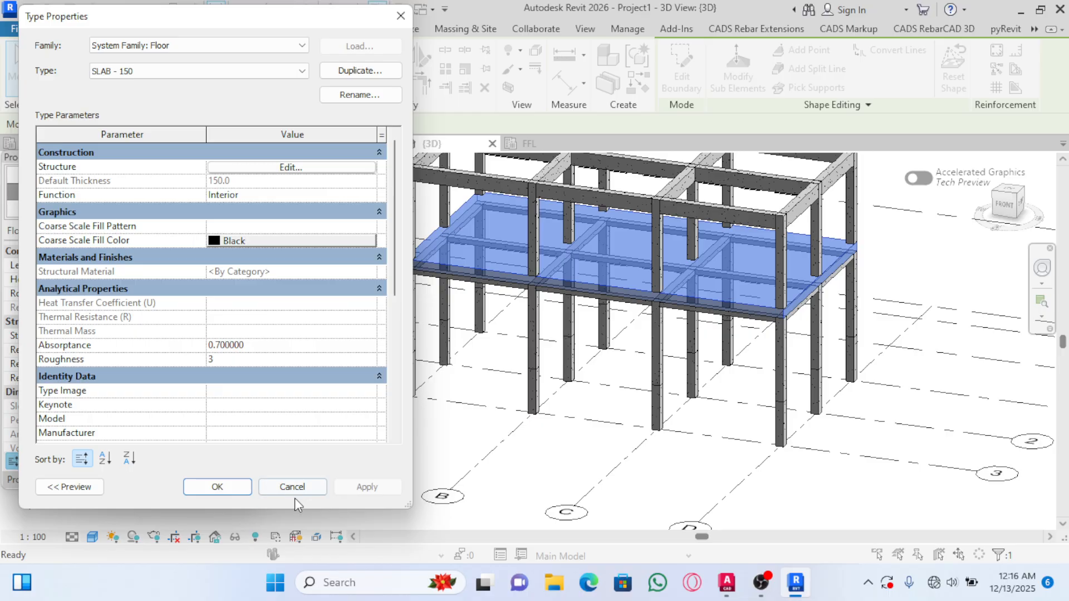
click(217, 487)
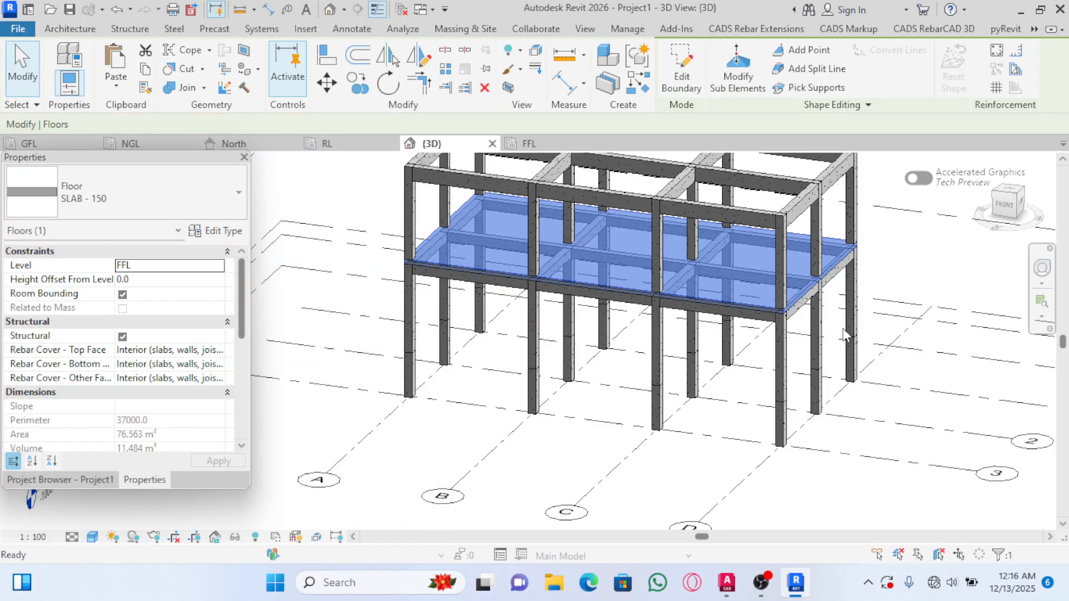
Inspect the SLAB - 150 floor within the concrete frame in the 3D view
scroll(724, 312, up, 3)
scroll(627, 324, down, 4)
scroll(777, 280, up, 3)
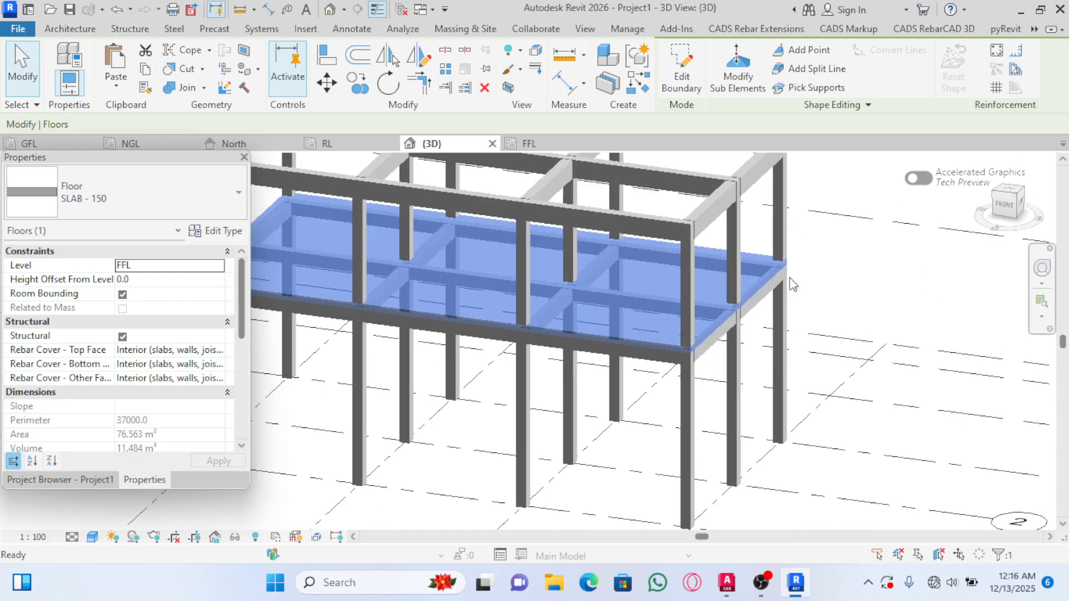
click(810, 331)
scroll(536, 316, down, 4)
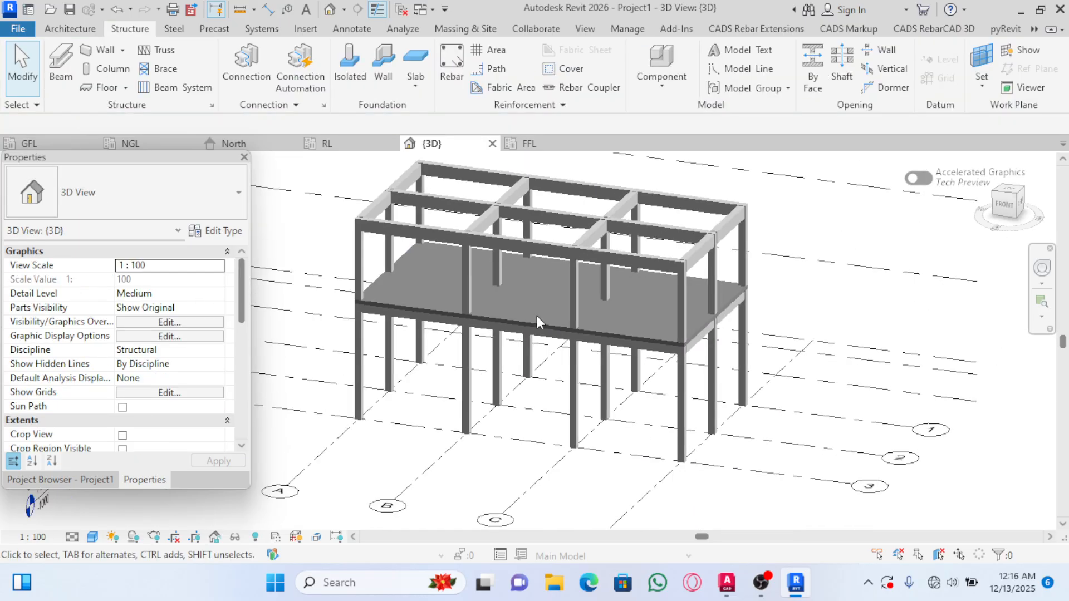
scroll(587, 301, up, 2)
scroll(716, 346, down, 3)
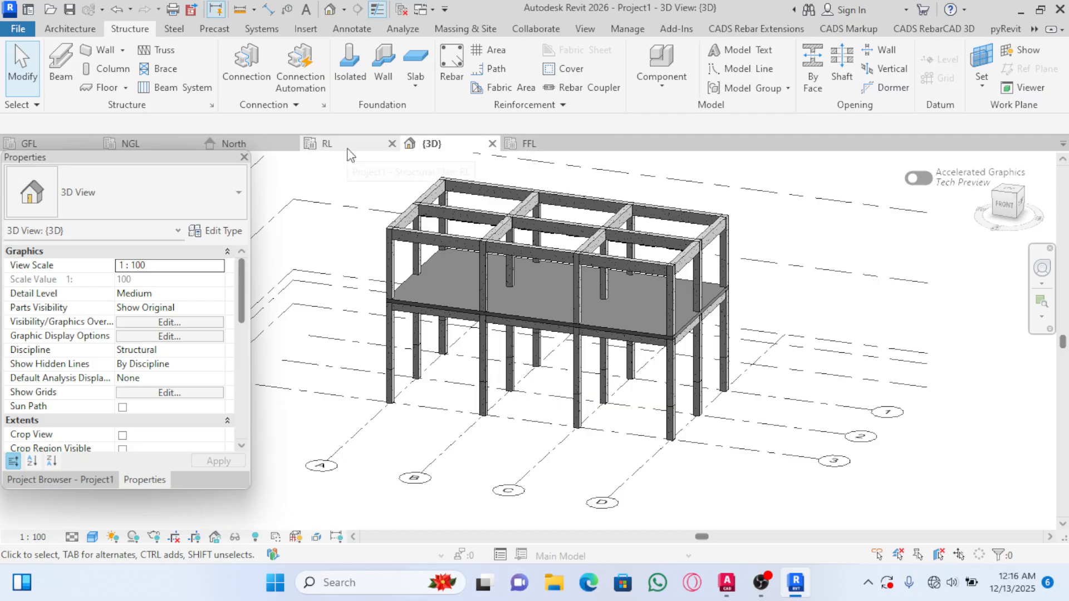
Create a Generic 300mm structural floor on GFL with a rectangular boundary from the column's outer corner at grids A/1 to the one at D/3
click(40, 142)
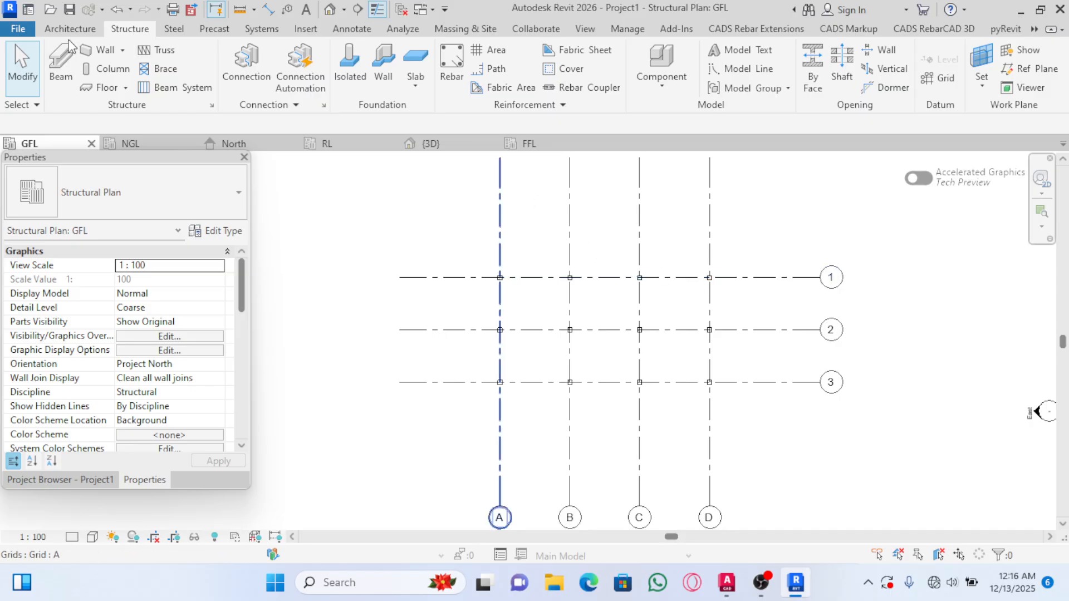
click(126, 87)
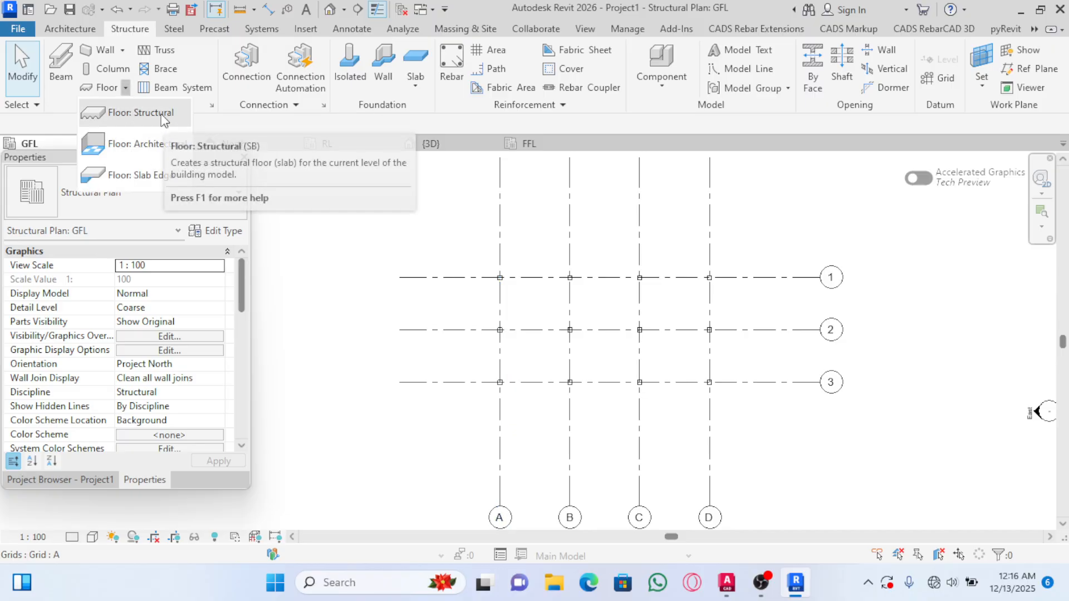
click(163, 114)
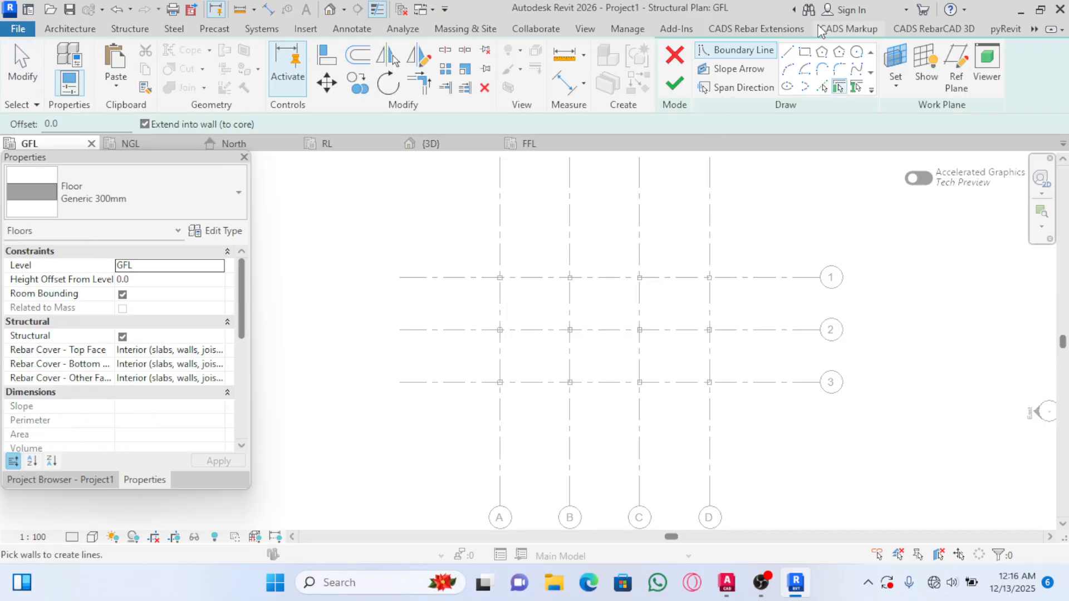
click(805, 54)
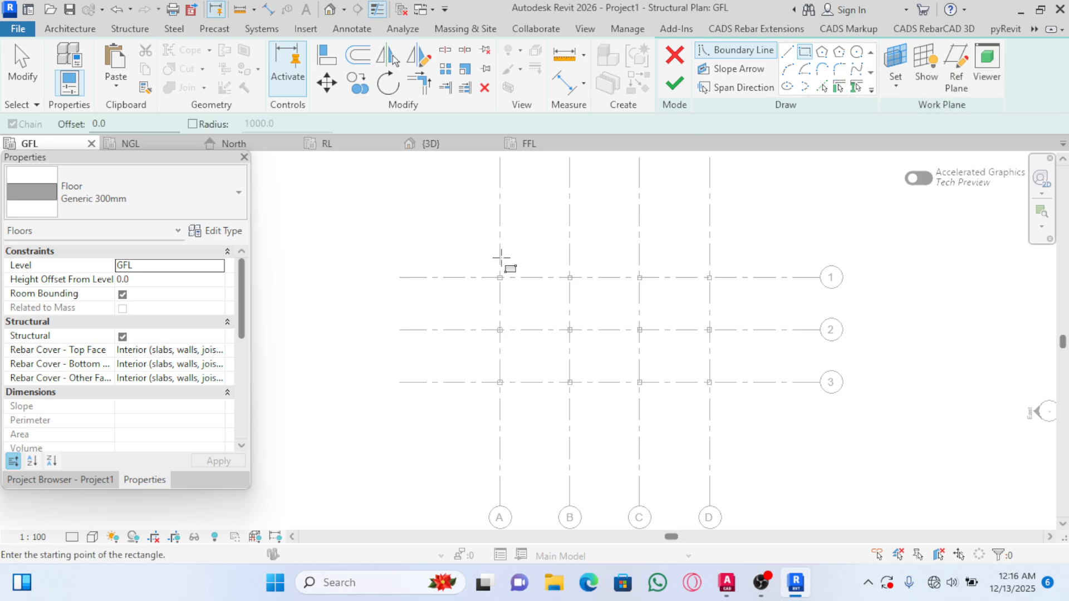
scroll(504, 281, up, 4)
scroll(495, 287, up, 4)
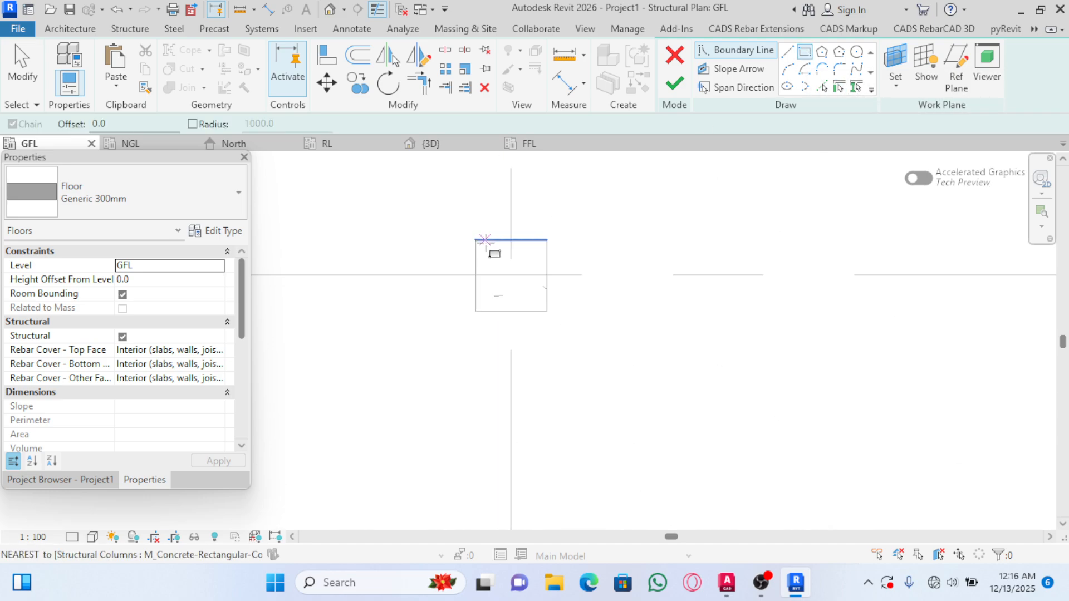
click(475, 240)
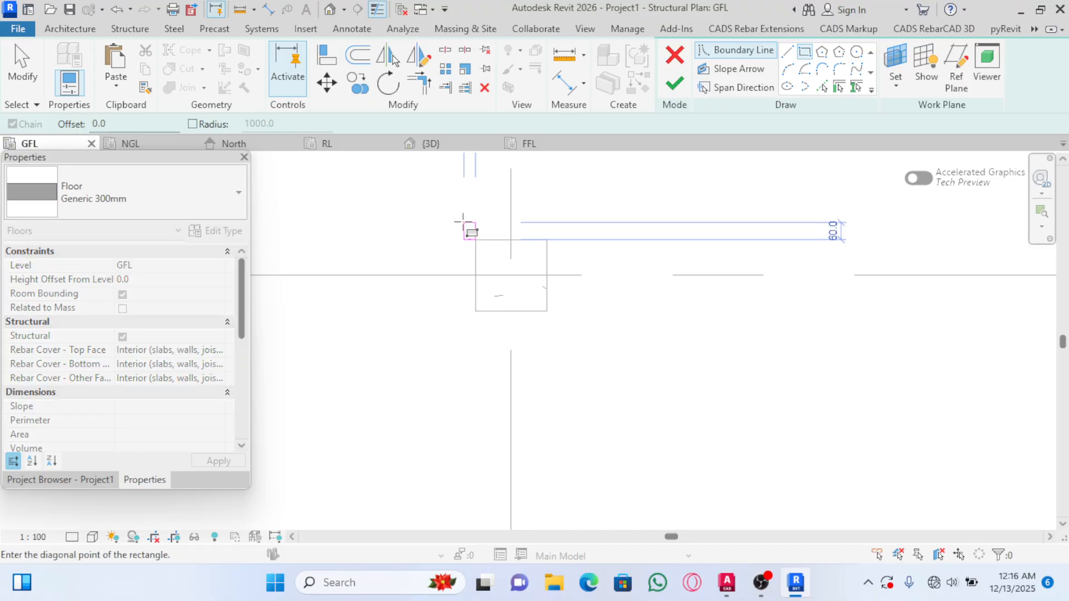
scroll(467, 229, down, 5)
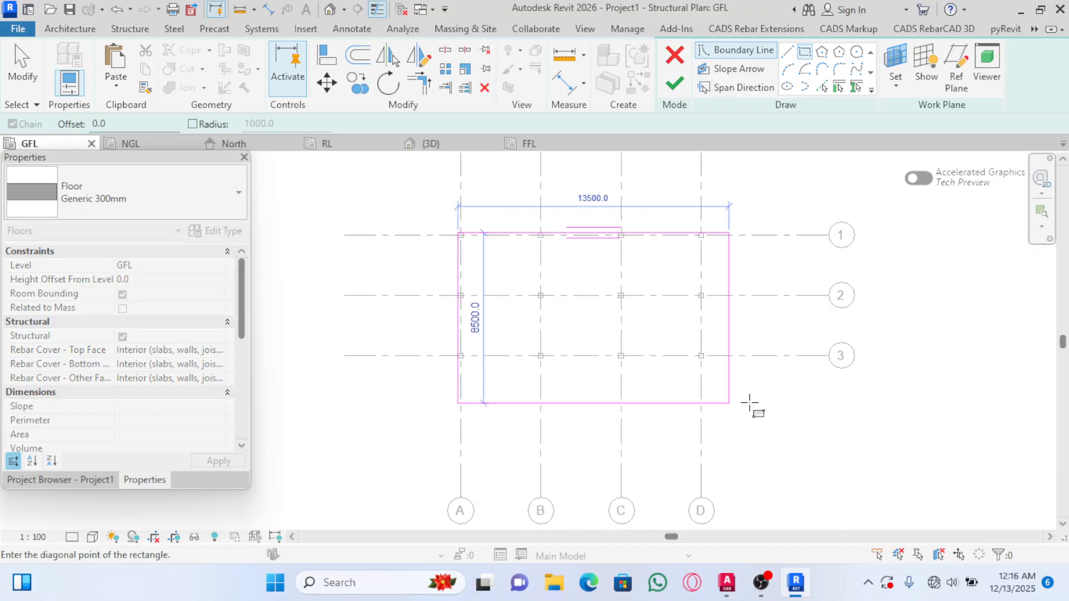
scroll(704, 360, up, 4)
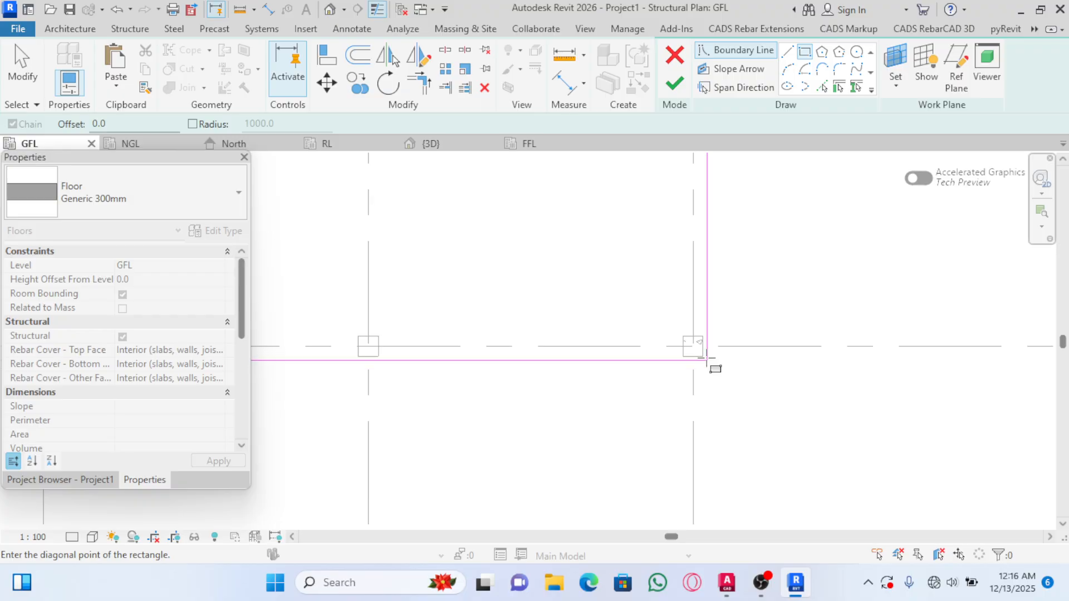
click(706, 360)
scroll(724, 368, down, 5)
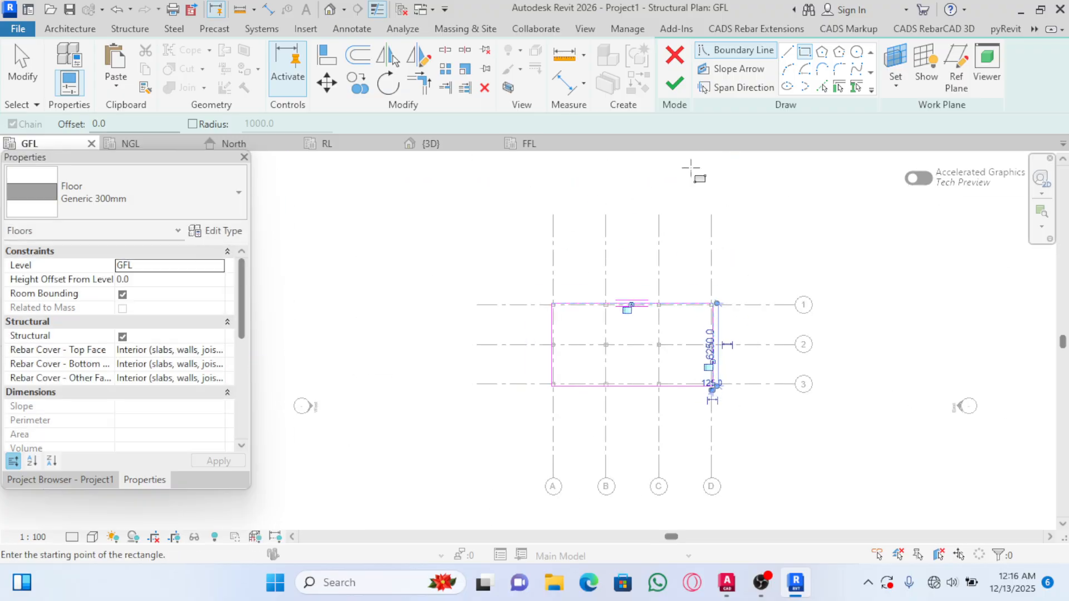
click(674, 84)
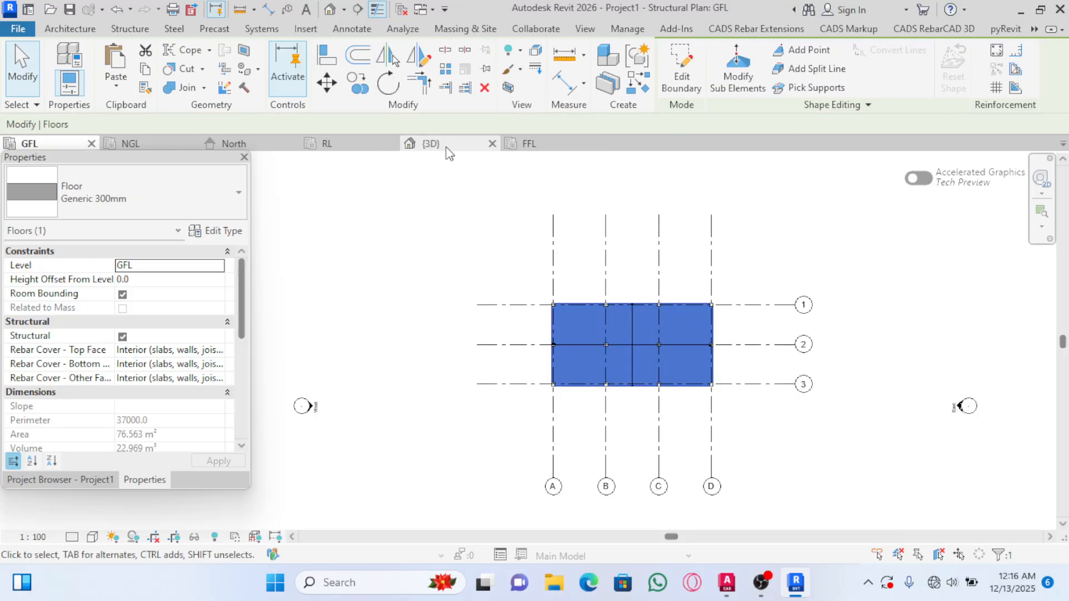
scroll(504, 321, down, 3)
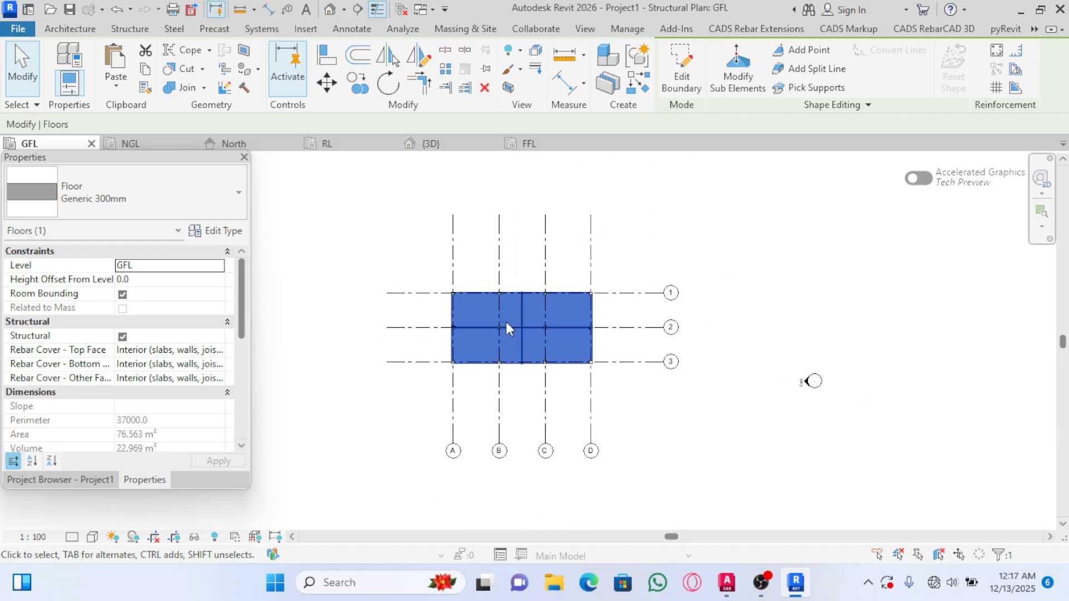
Change the GFL slab's floor type to SLAB - 150 from the 3D view
scroll(594, 352, up, 3)
key(ctrl+Tab)
key(ctrl+Tab)
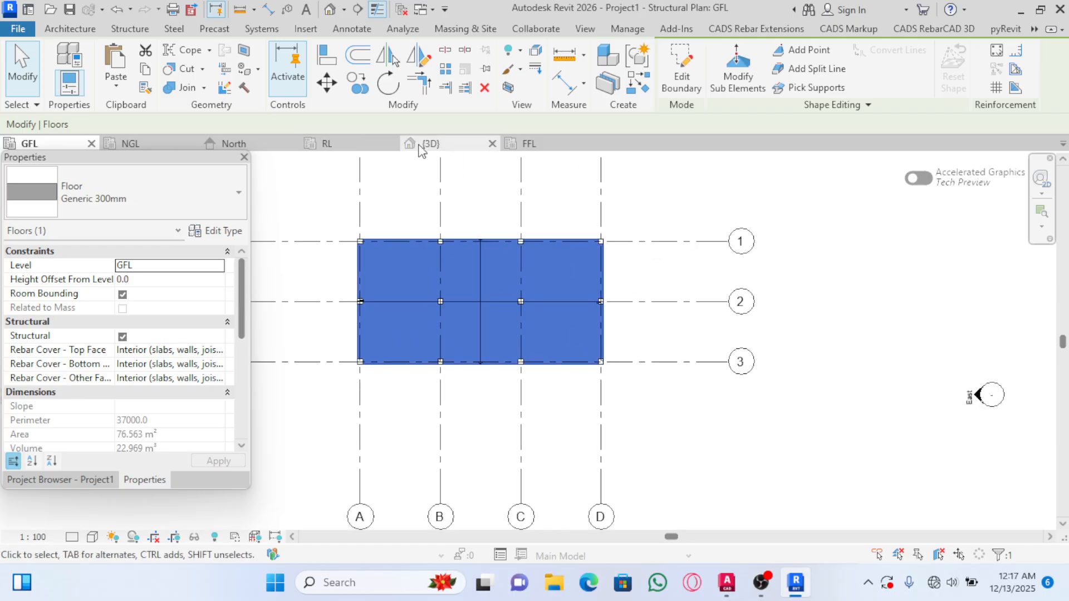
scroll(680, 394, up, 3)
key(Escape)
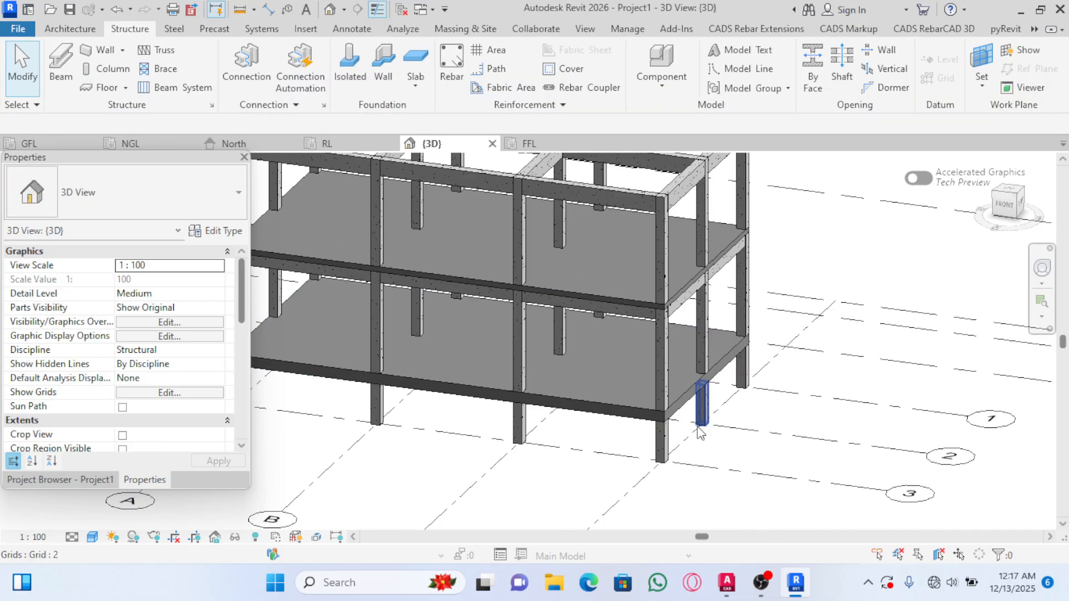
scroll(650, 351, up, 3)
scroll(651, 351, down, 3)
scroll(635, 352, up, 3)
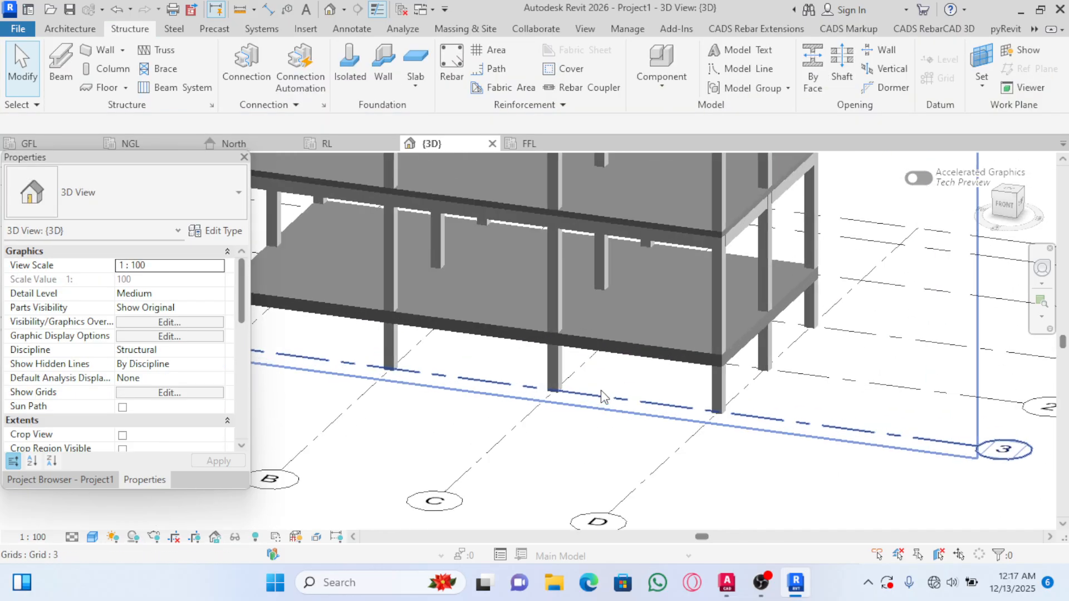
scroll(626, 351, down, 3)
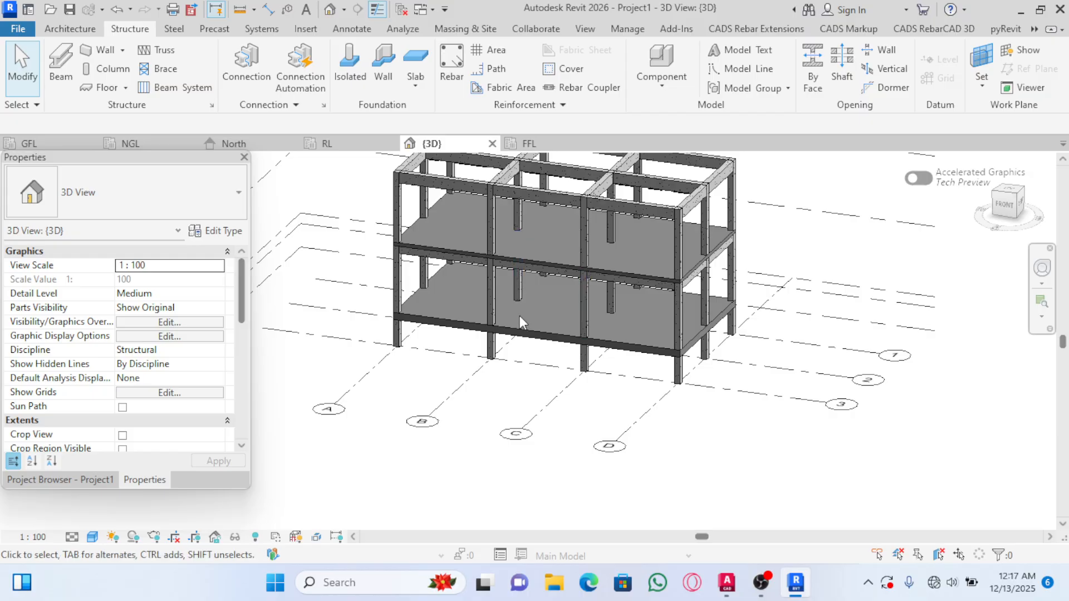
click(625, 348)
click(128, 192)
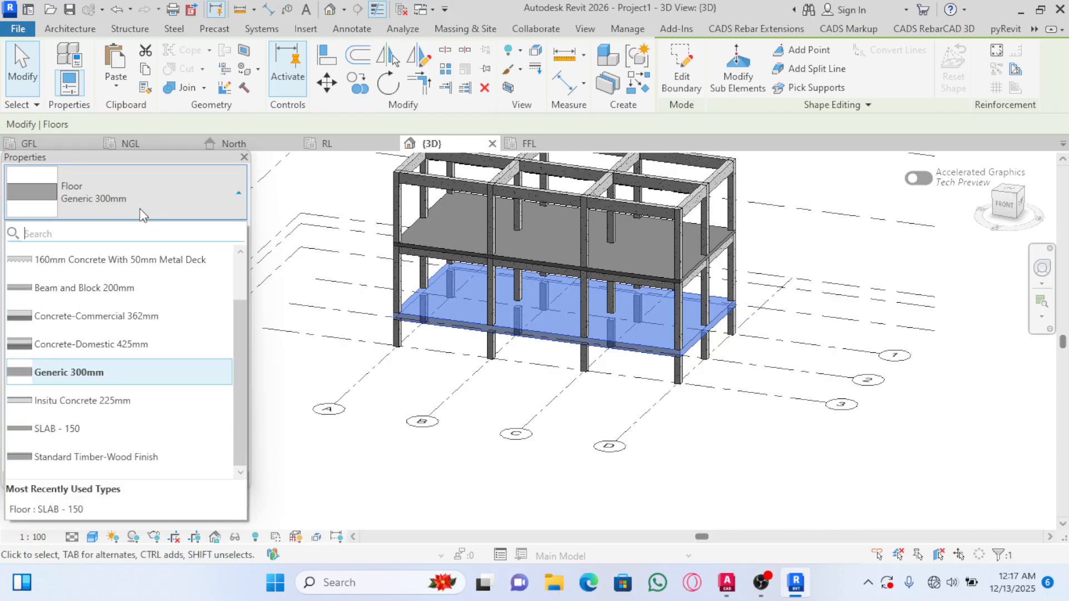
mouse_move(56, 438)
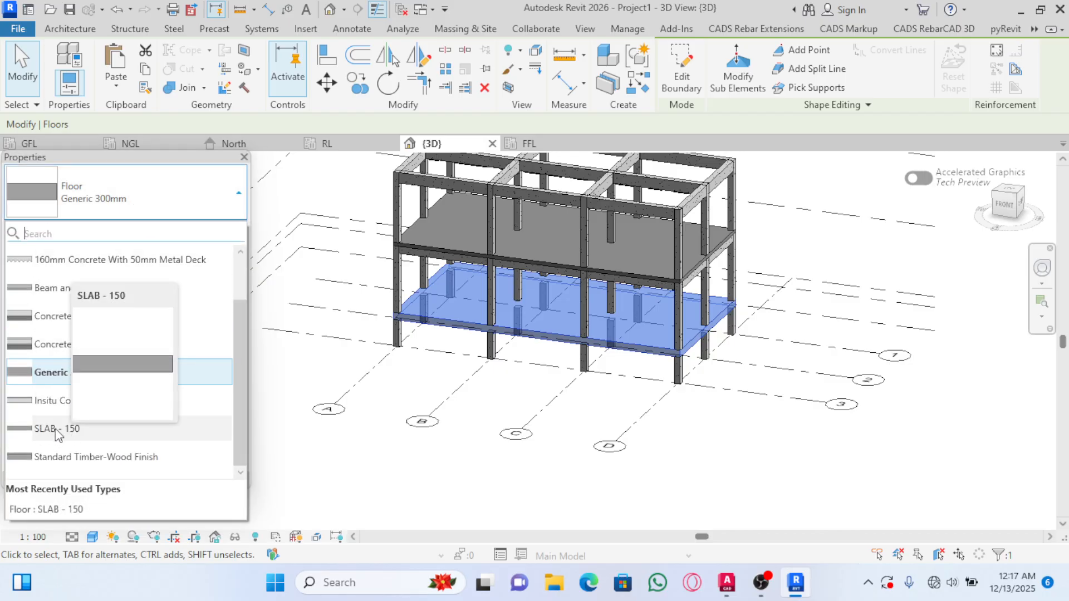
click(88, 431)
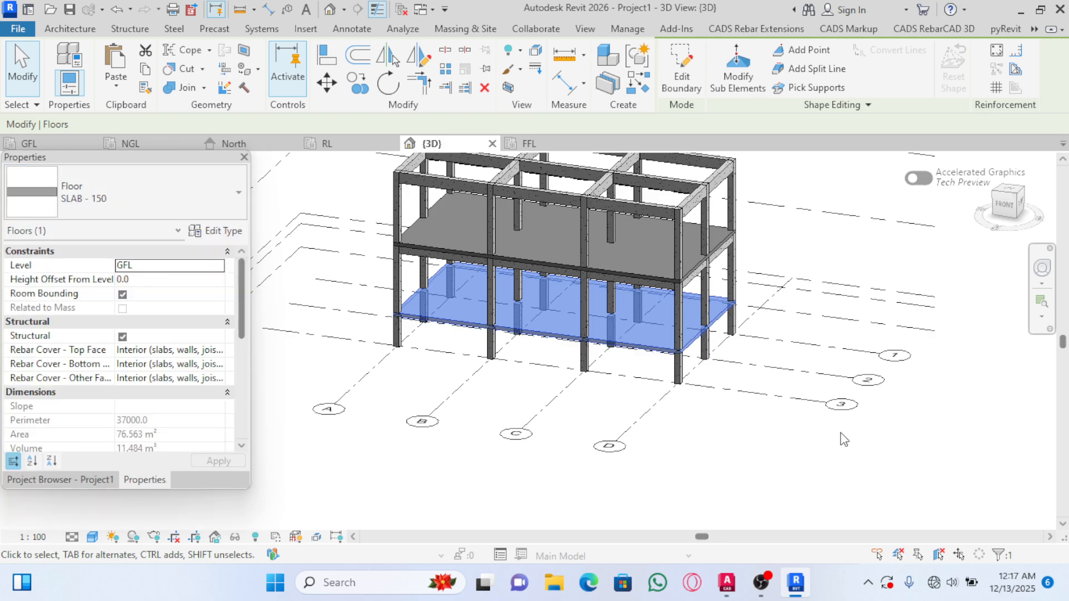
Inspect the ground floor slab against the columns and the rest of the frame in the 3D view
scroll(741, 427, down, 4)
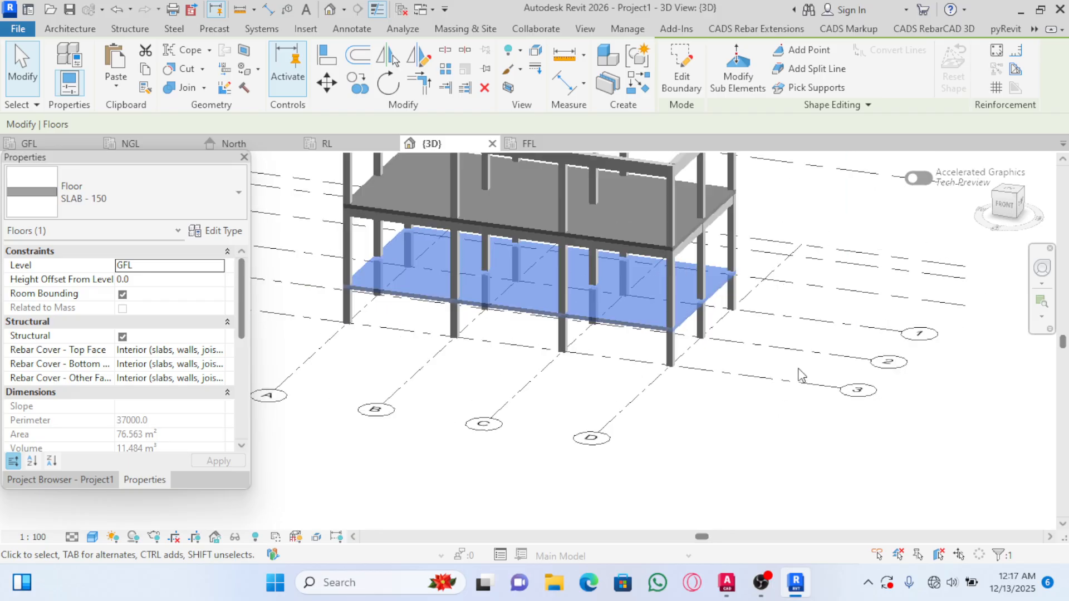
click(741, 426)
scroll(609, 515, up, 4)
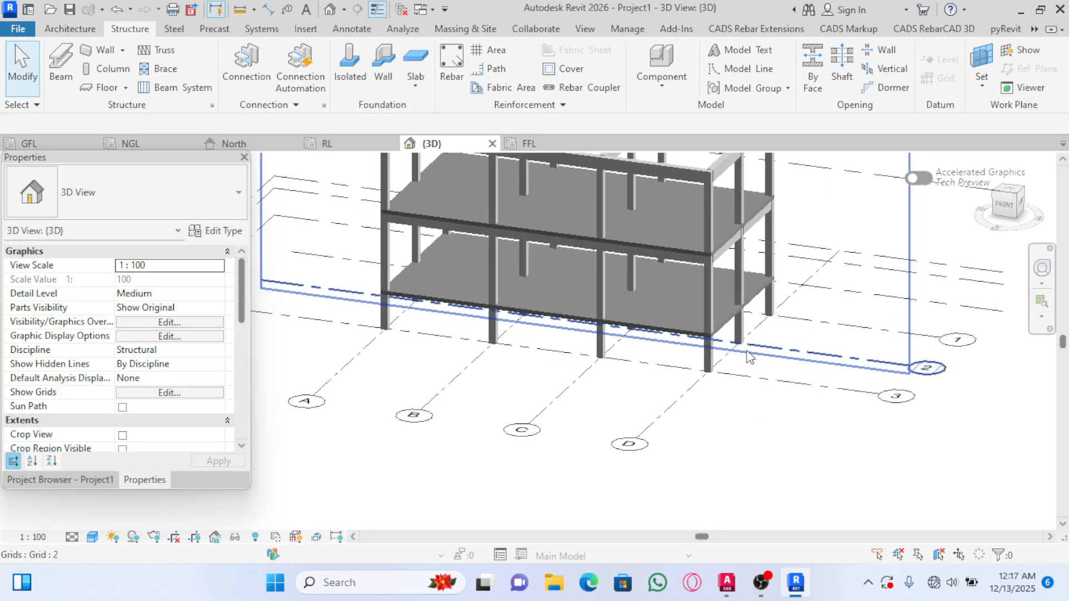
scroll(611, 515, down, 4)
scroll(593, 371, up, 2)
scroll(606, 375, down, 2)
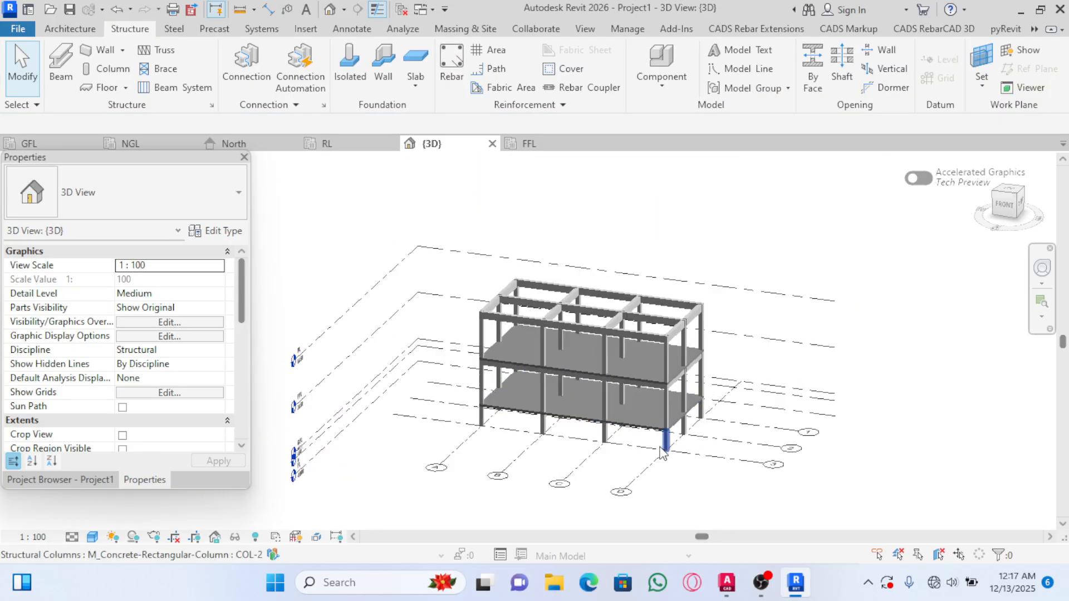
scroll(663, 445, up, 3)
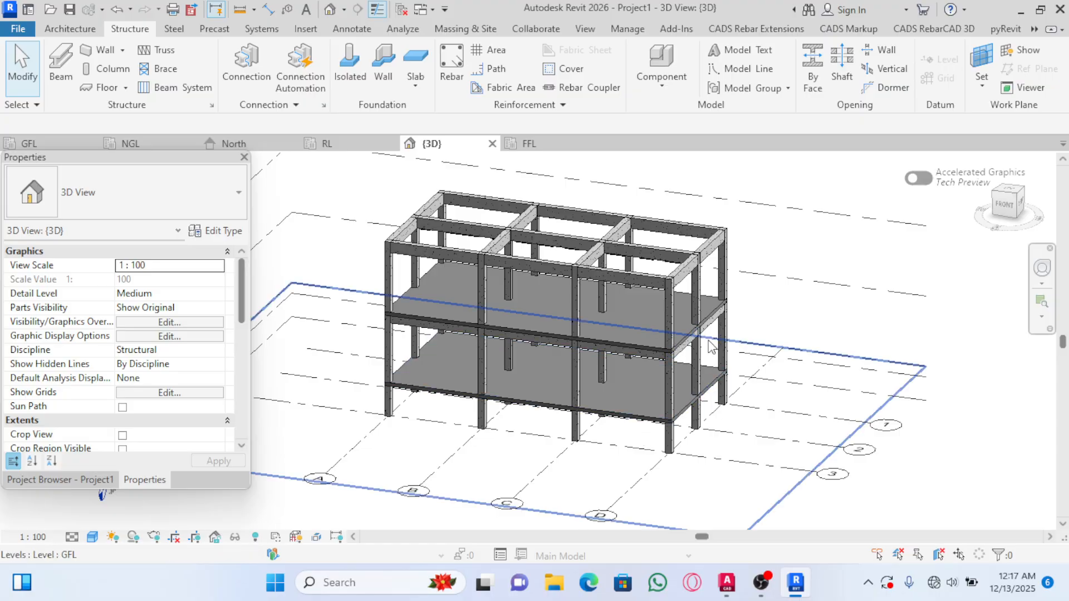
scroll(464, 332, up, 2)
scroll(642, 331, down, 3)
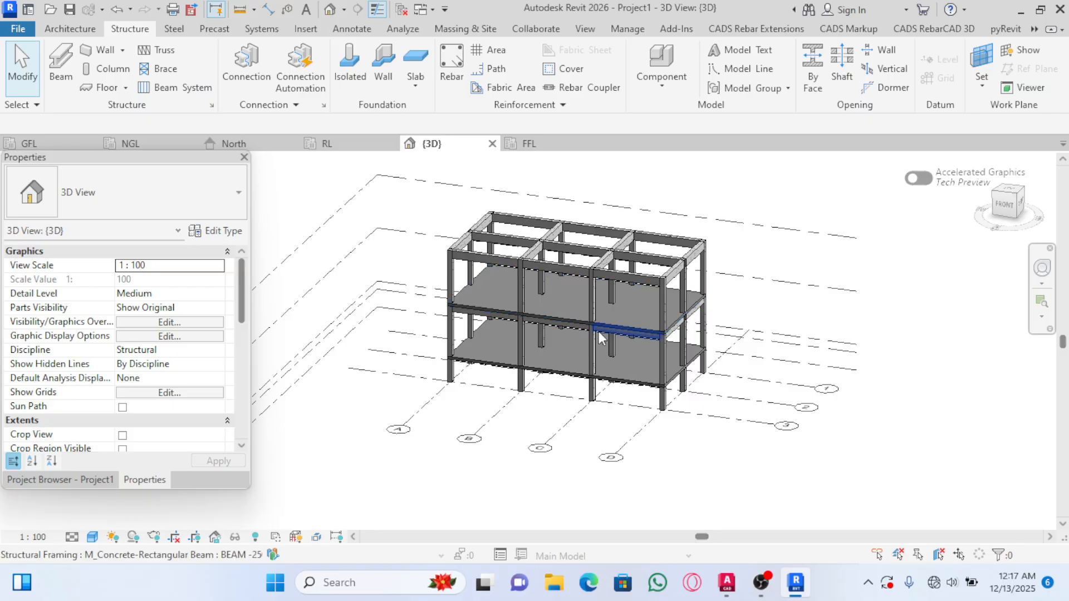
Start a sketched stair run on the GFL plan using the Cast-In-Place Monolithic Stair type
click(50, 143)
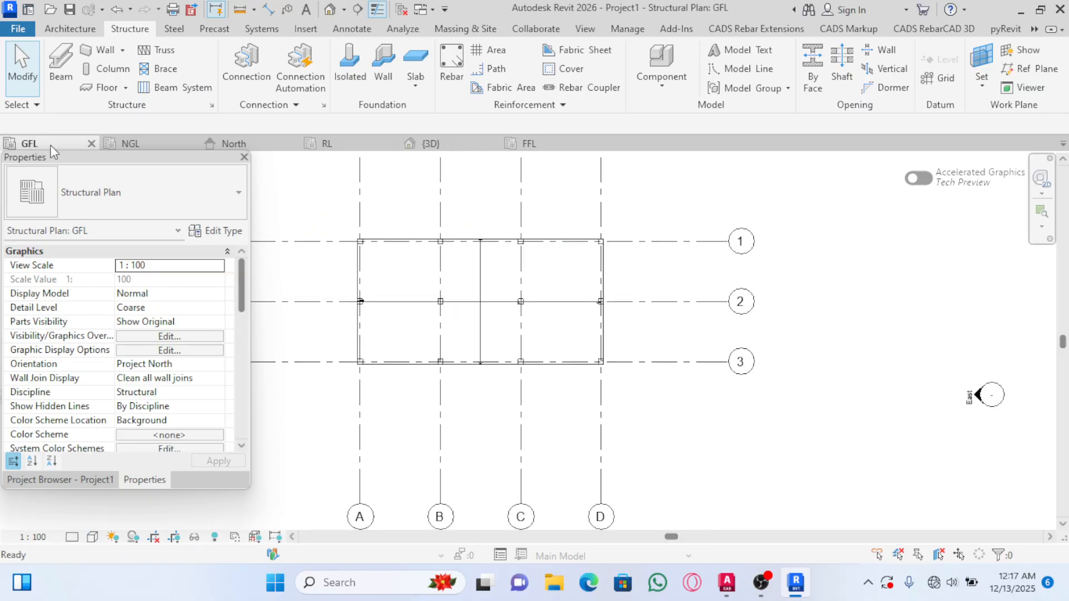
click(67, 30)
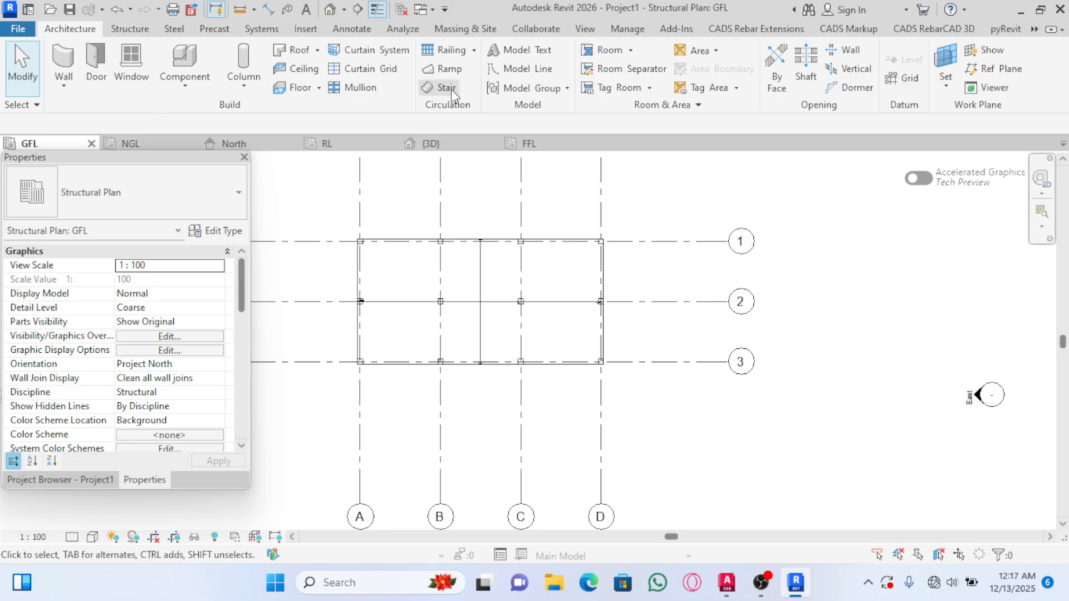
scroll(780, 417, down, 2)
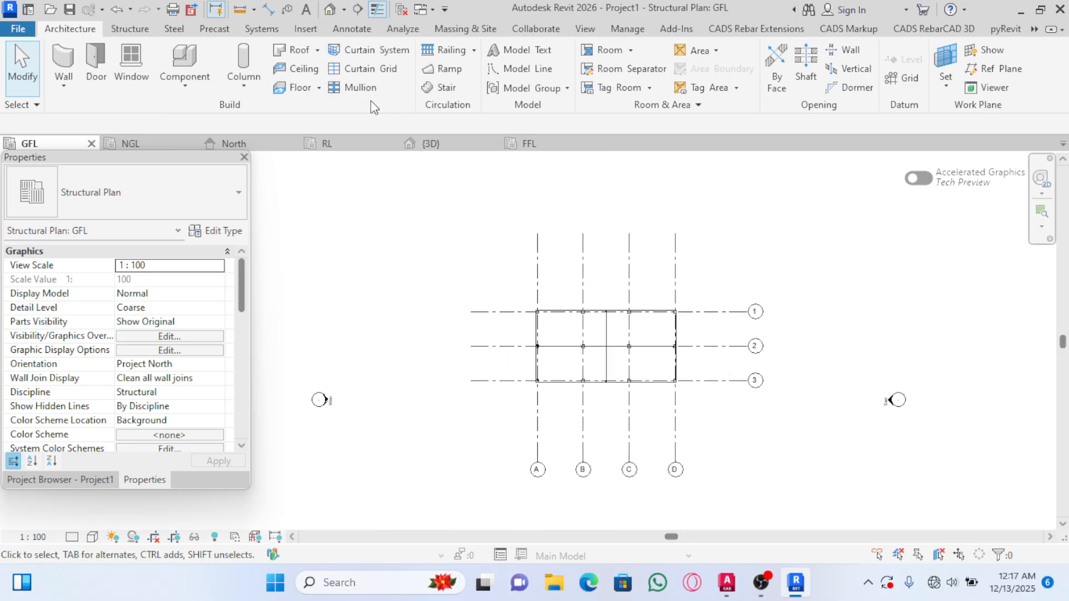
click(450, 86)
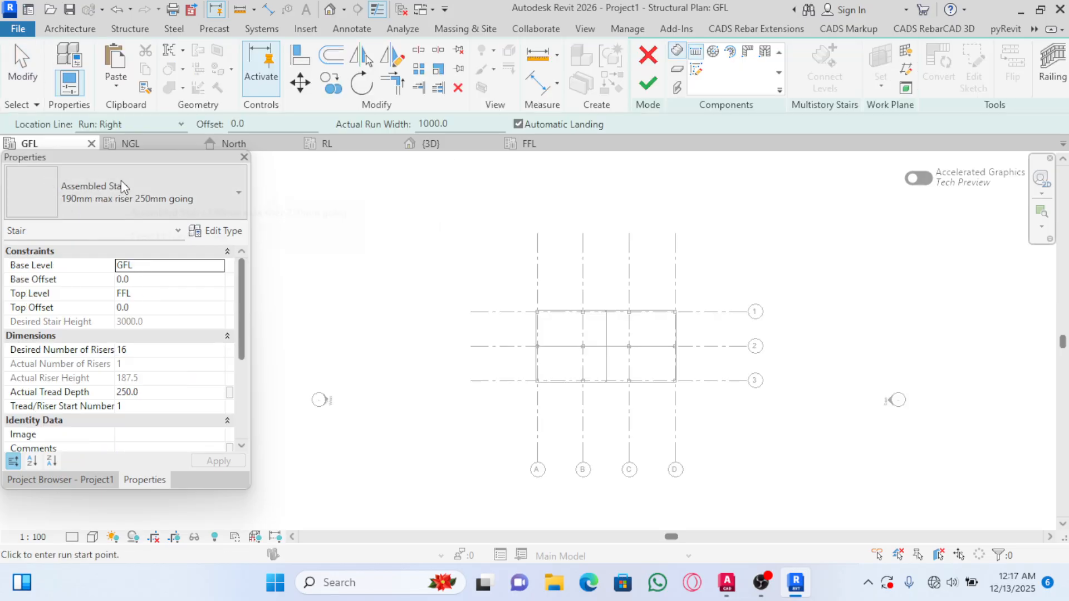
click(122, 182)
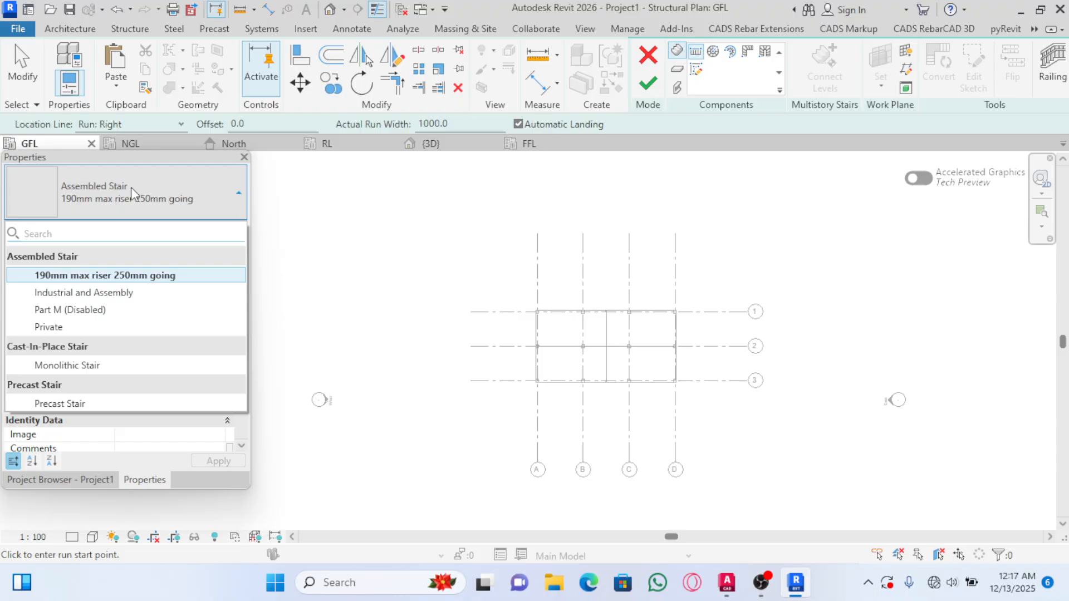
click(89, 367)
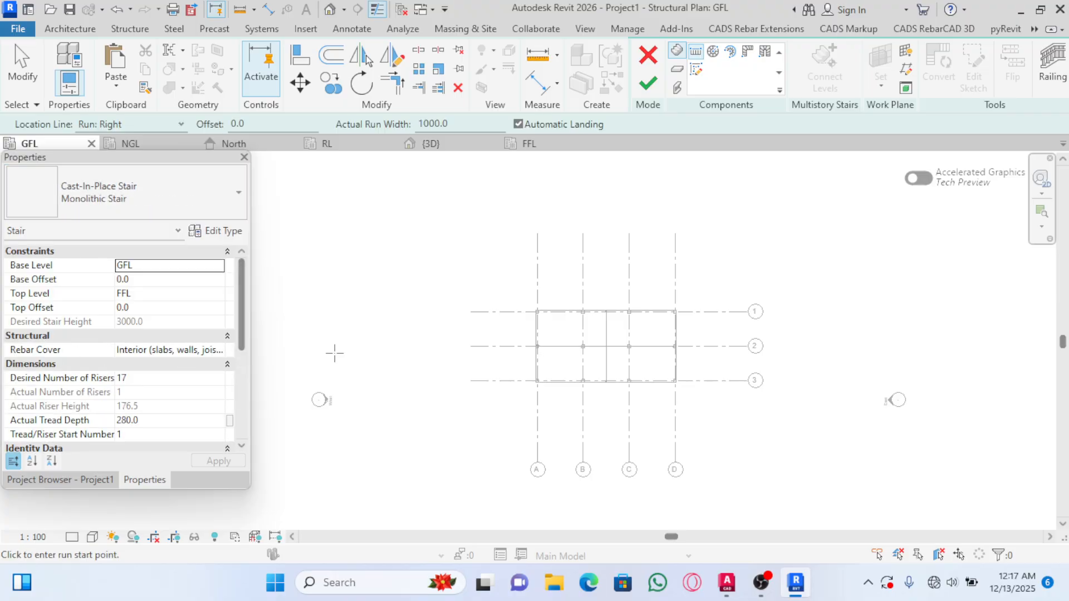
click(697, 71)
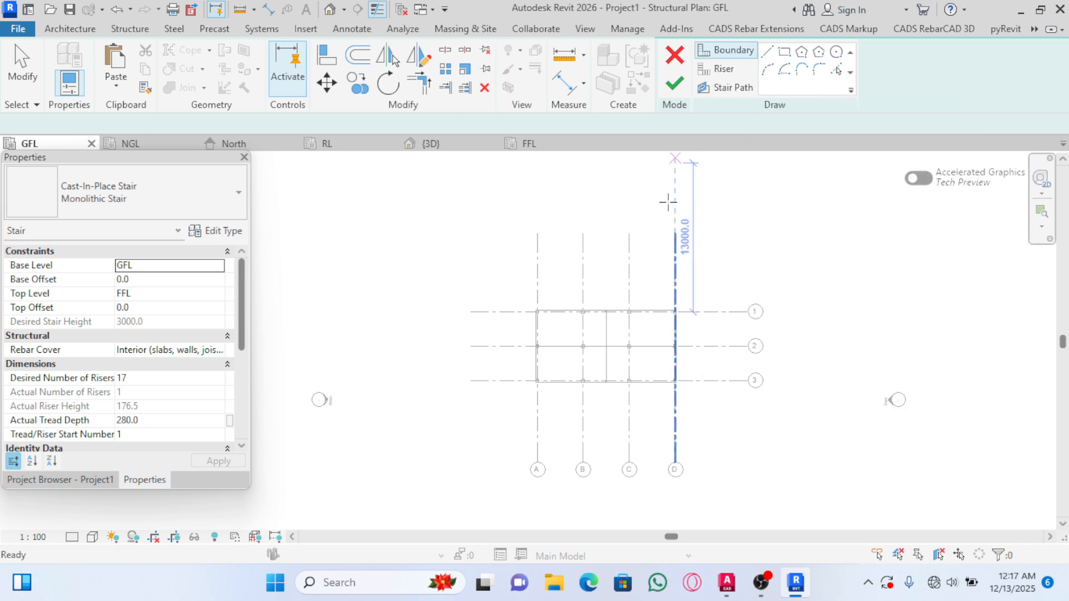
Sketch a rectangular stair boundary about 2750 mm deep from the inner corner of column A/2 to the inner corner of column B/3
scroll(550, 313, up, 2)
scroll(530, 310, down, 5)
scroll(549, 376, up, 5)
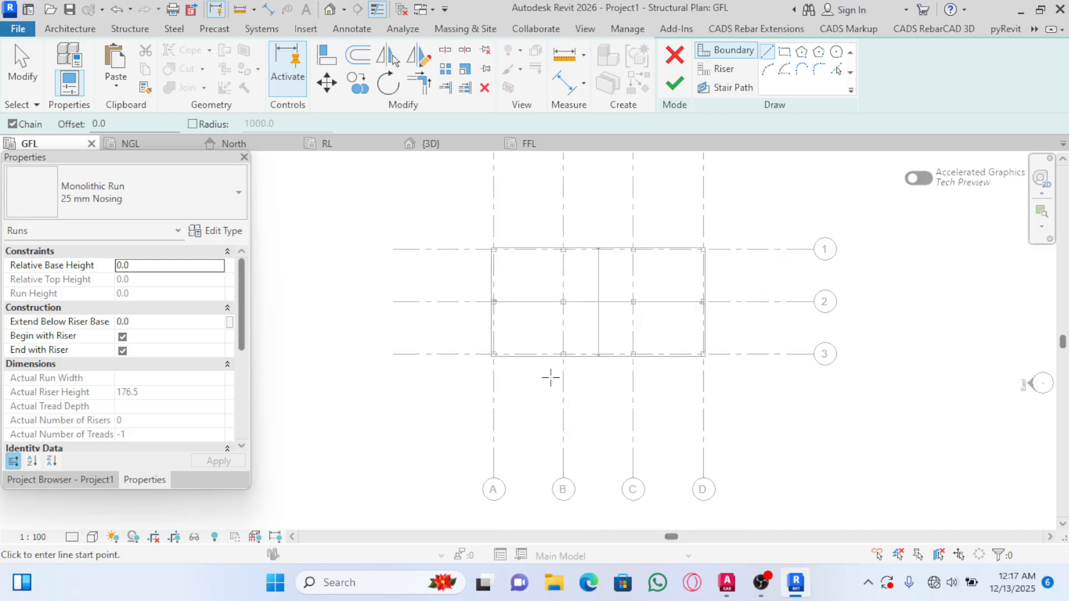
scroll(486, 331, down, 2)
scroll(536, 318, up, 1)
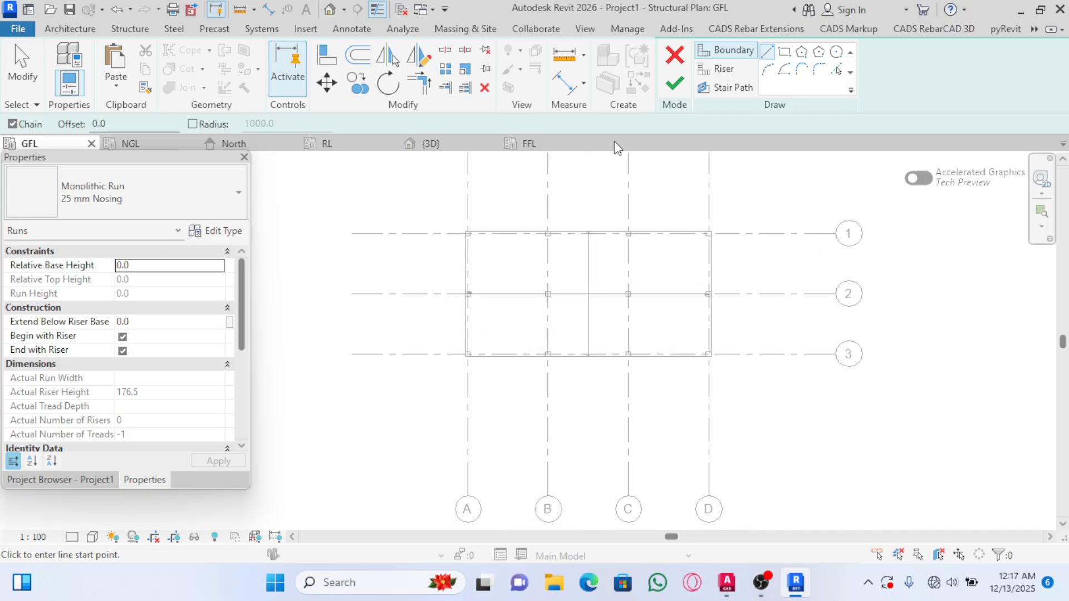
click(748, 51)
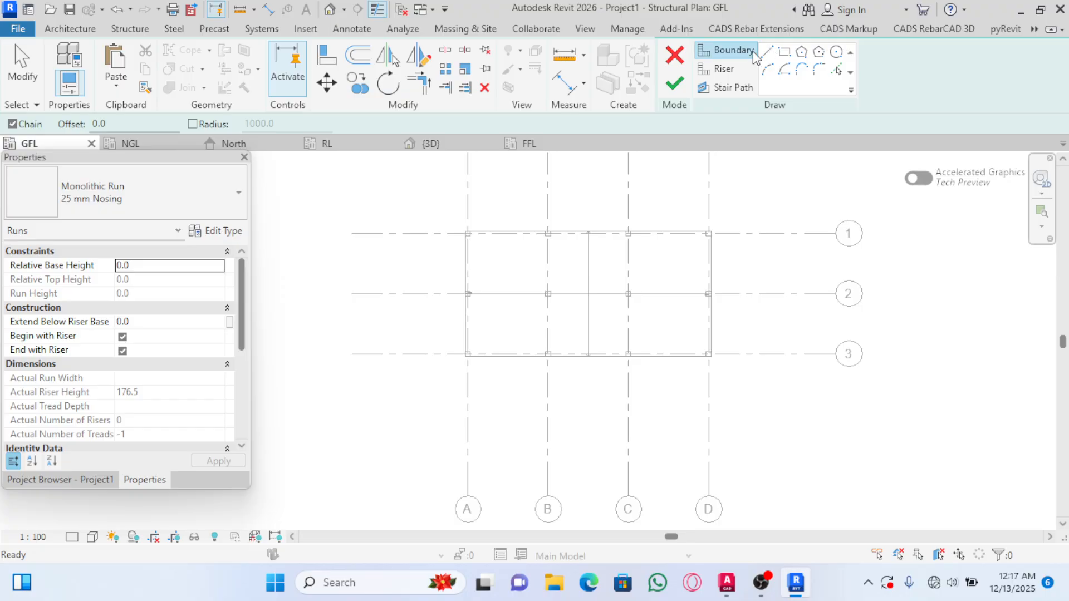
click(753, 51)
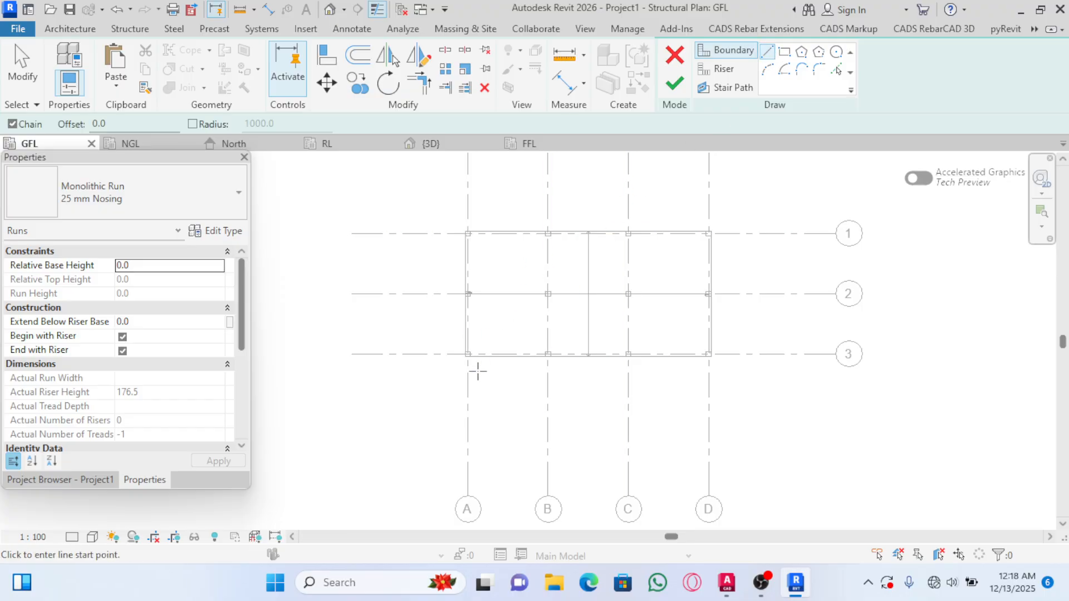
scroll(478, 372, up, 3)
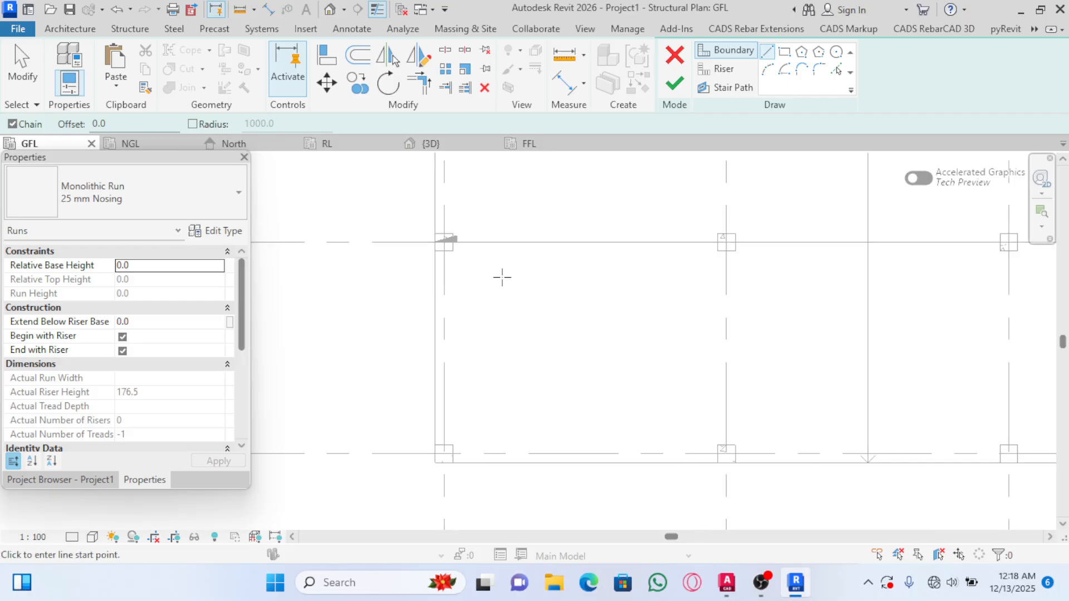
scroll(501, 277, down, 2)
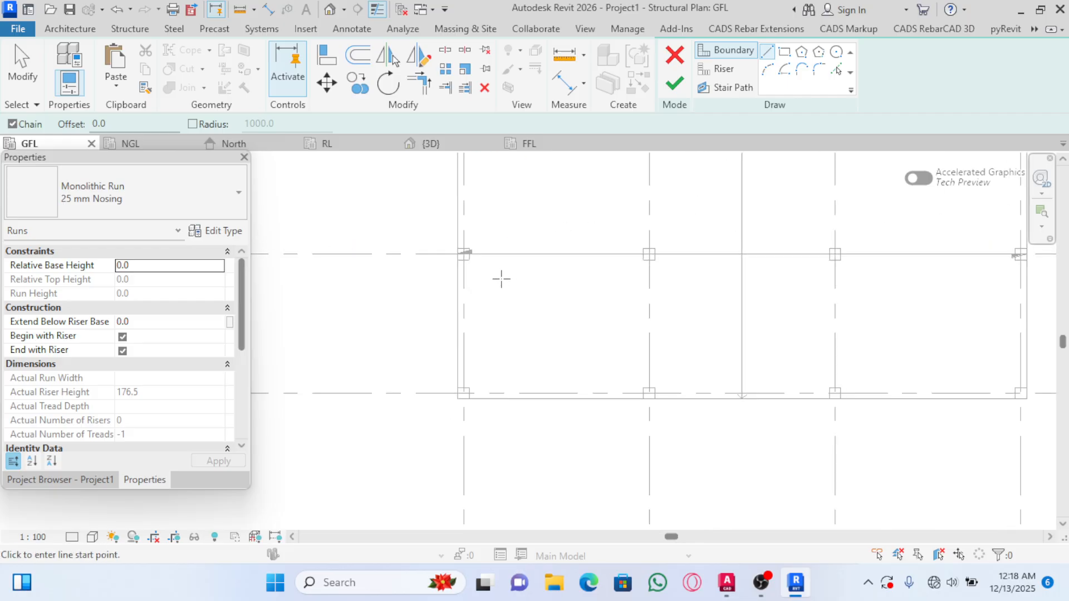
click(787, 53)
scroll(490, 277, up, 3)
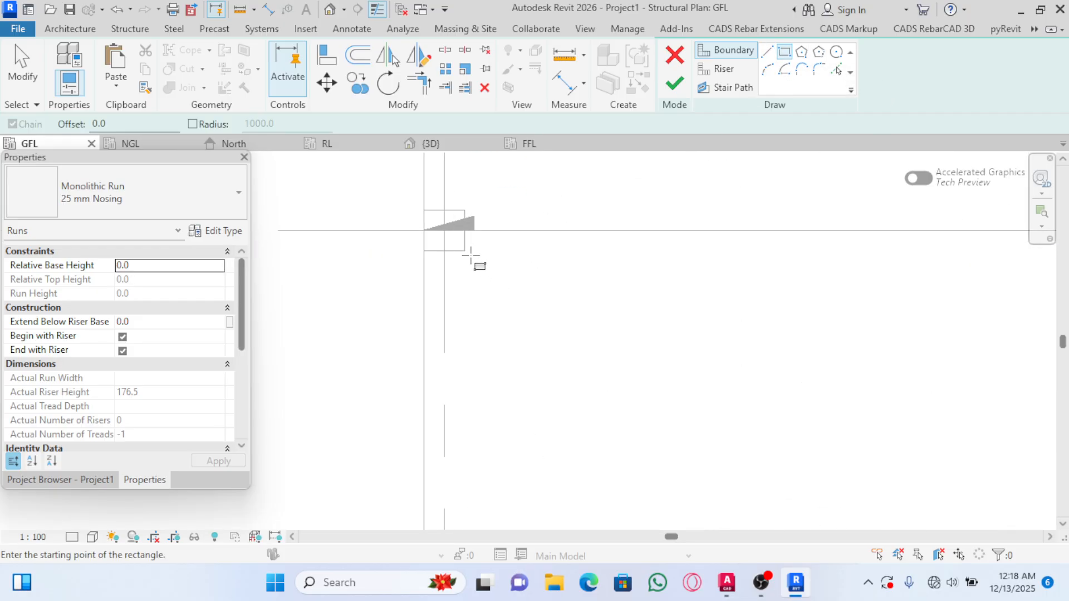
scroll(471, 256, up, 2)
click(461, 246)
scroll(457, 240, down, 2)
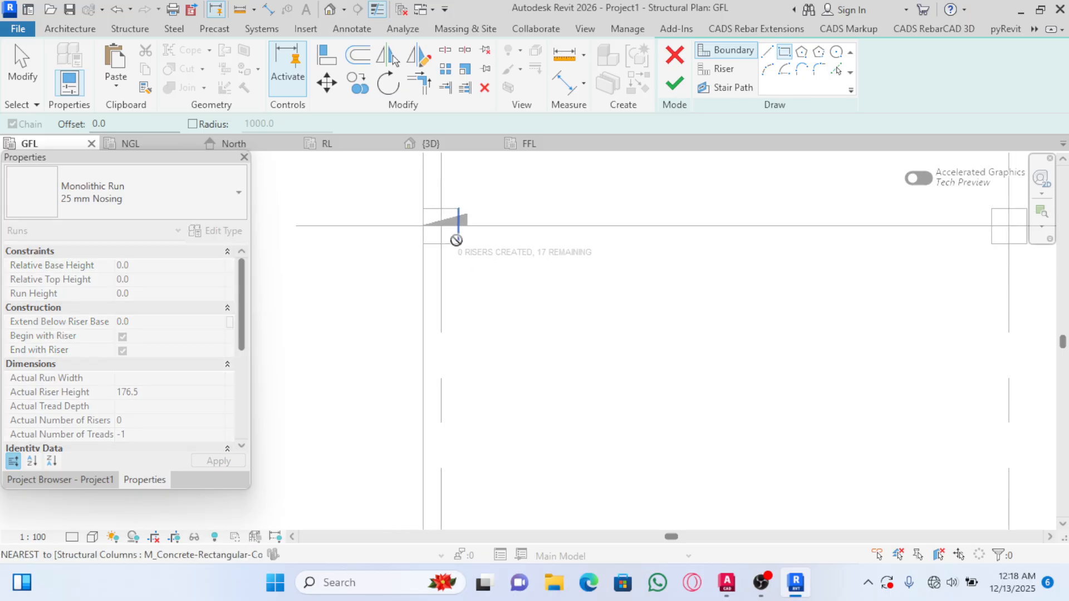
scroll(461, 243, down, 3)
scroll(682, 379, up, 1)
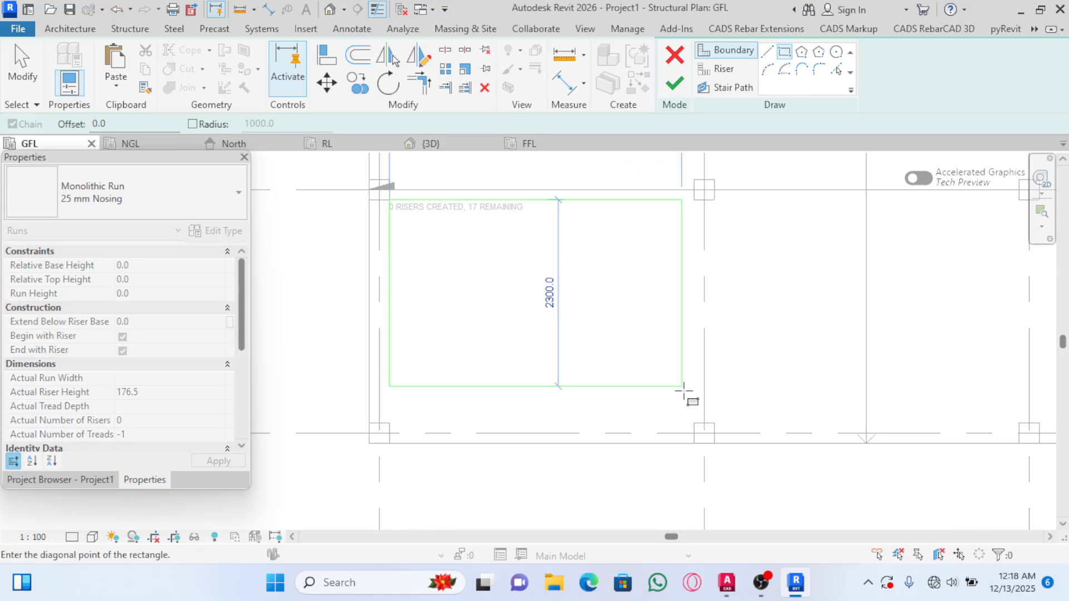
click(693, 432)
scroll(695, 434, down, 3)
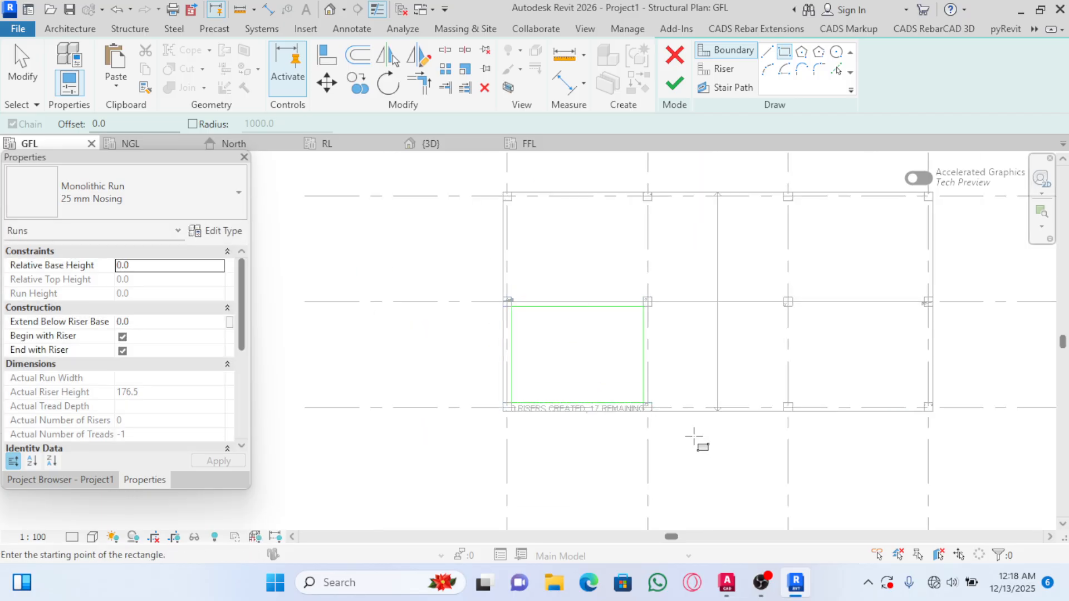
scroll(555, 397, up, 2)
key(Escape)
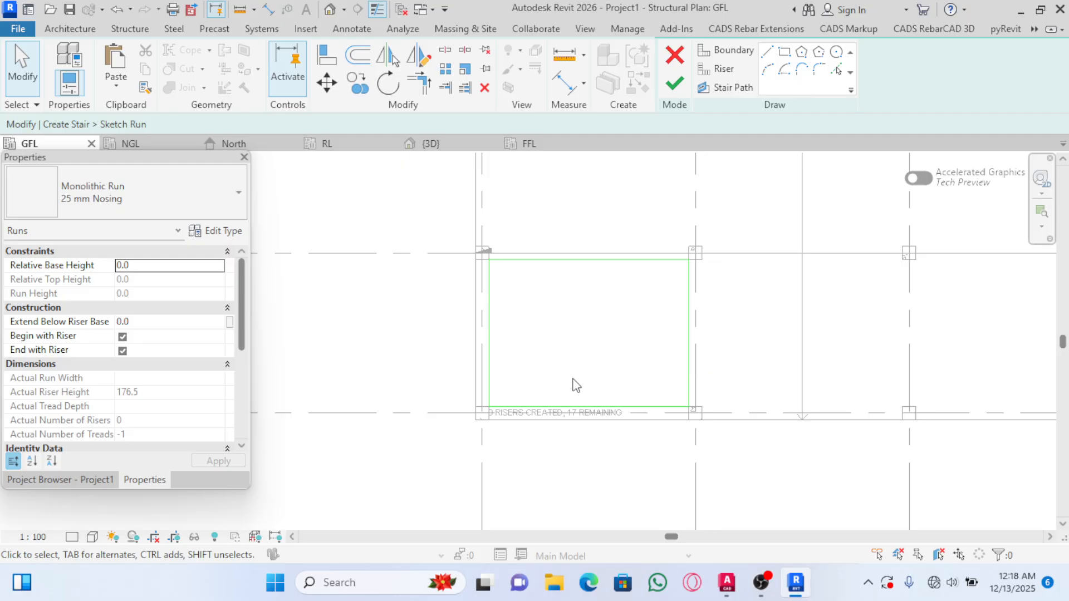
Add an aligned dimension between the stair boundary's two edges parallel to grids 2 and 3
click(566, 83)
click(597, 266)
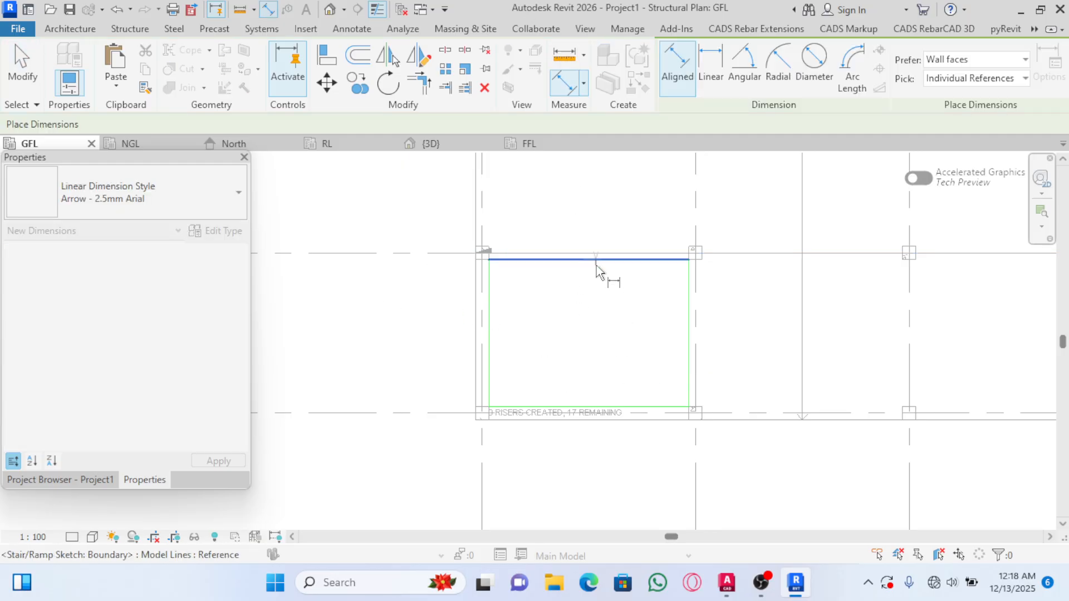
click(583, 412)
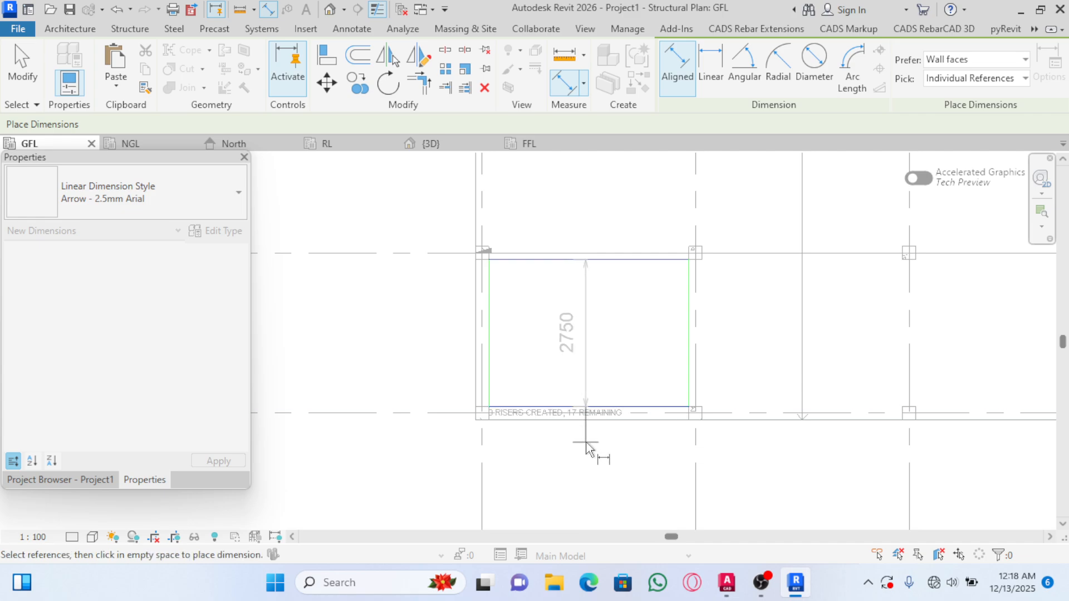
scroll(616, 346, up, 3)
scroll(616, 354, down, 4)
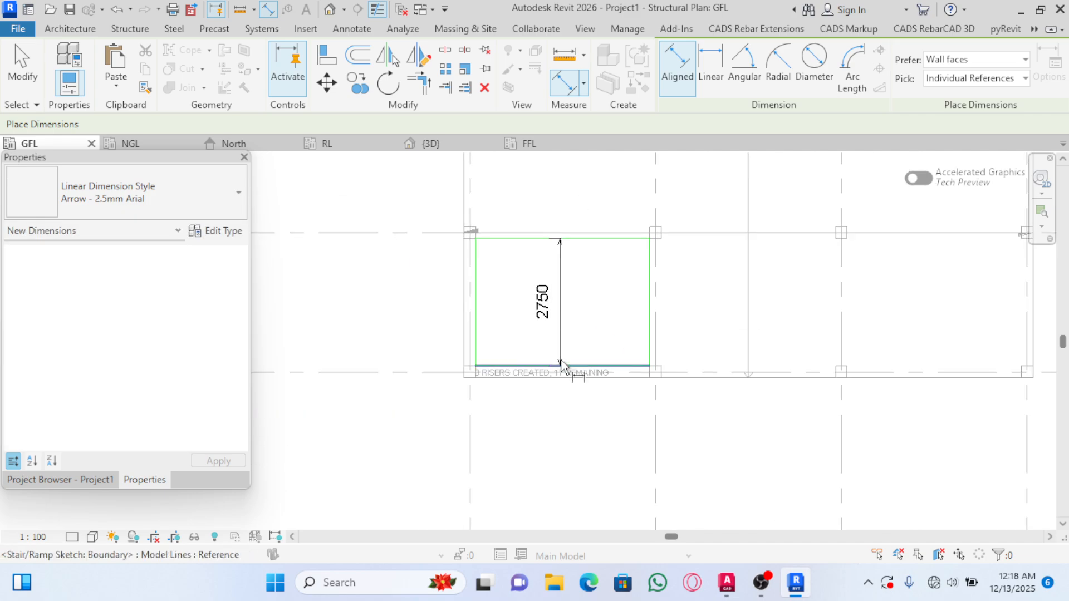
scroll(556, 296, up, 3)
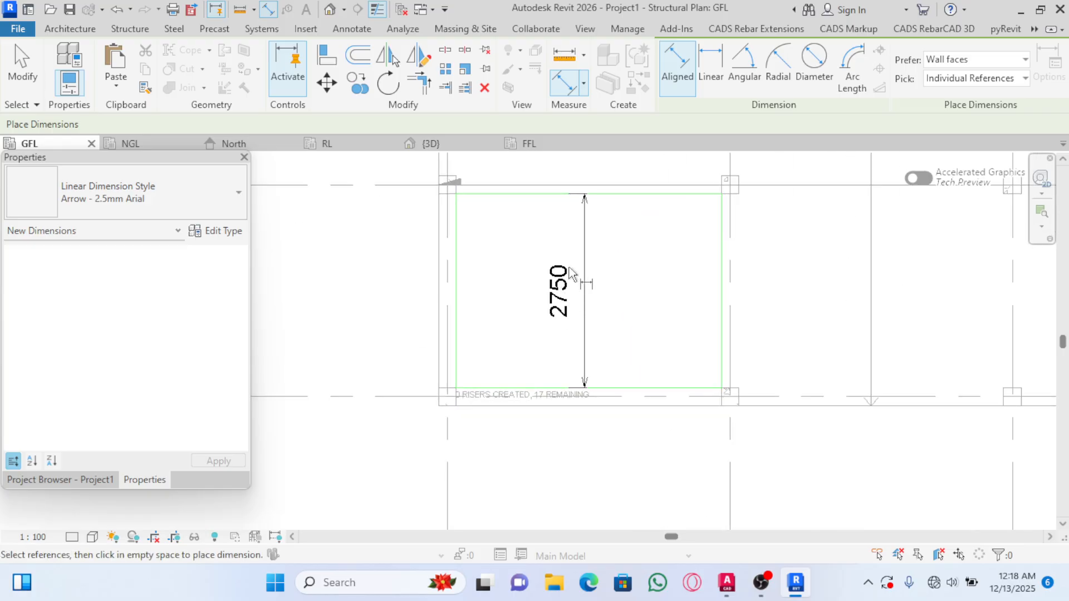
scroll(573, 308, up, 2)
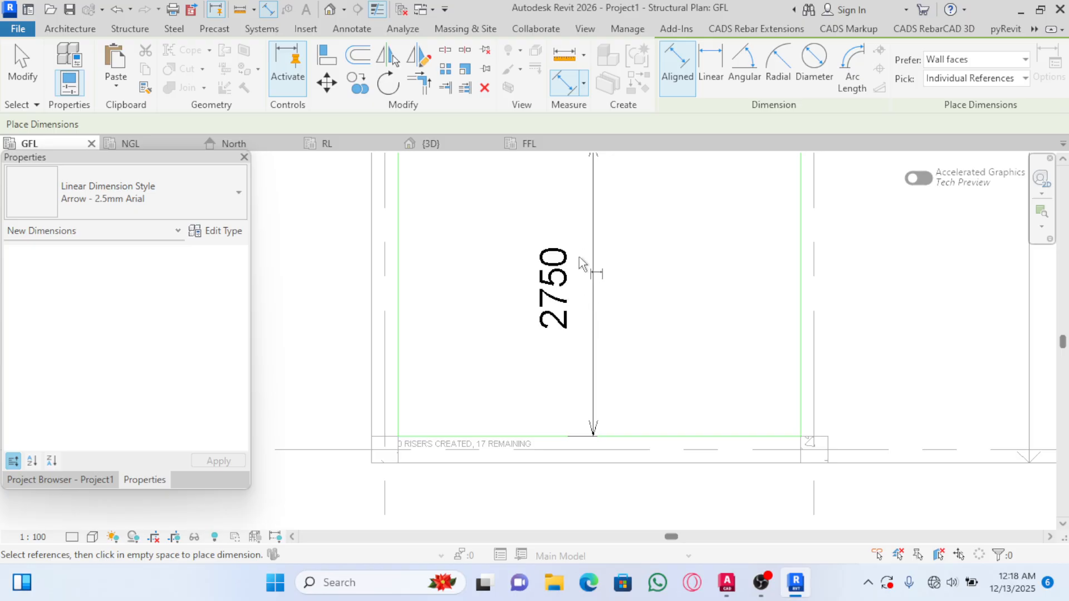
Delete the aligned dimension measuring the depth of the stair boundary
scroll(615, 350, down, 2)
click(616, 350)
key(Escape)
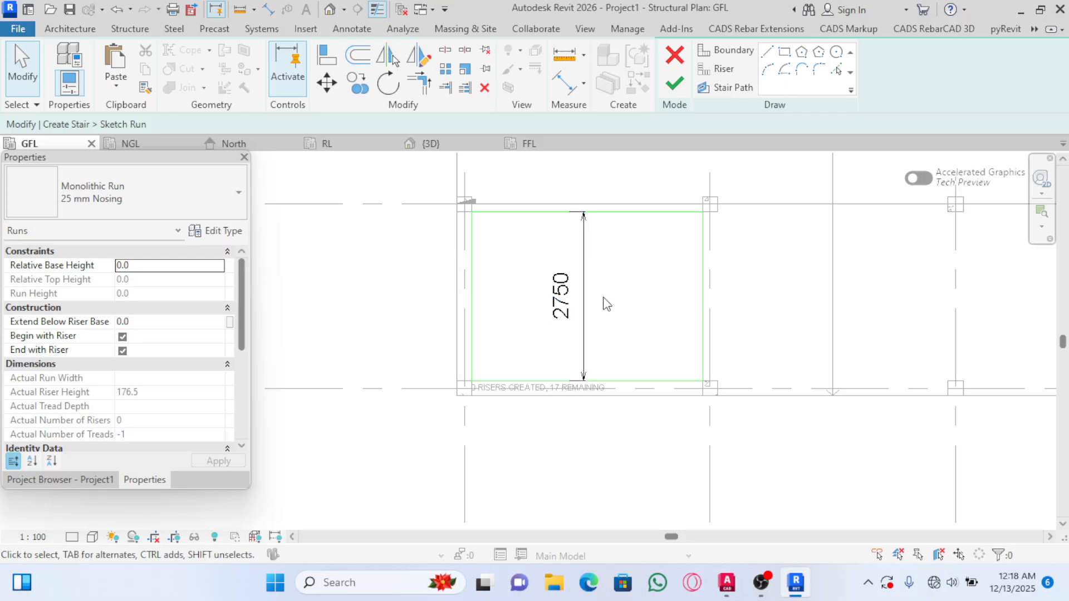
scroll(578, 337, down, 5)
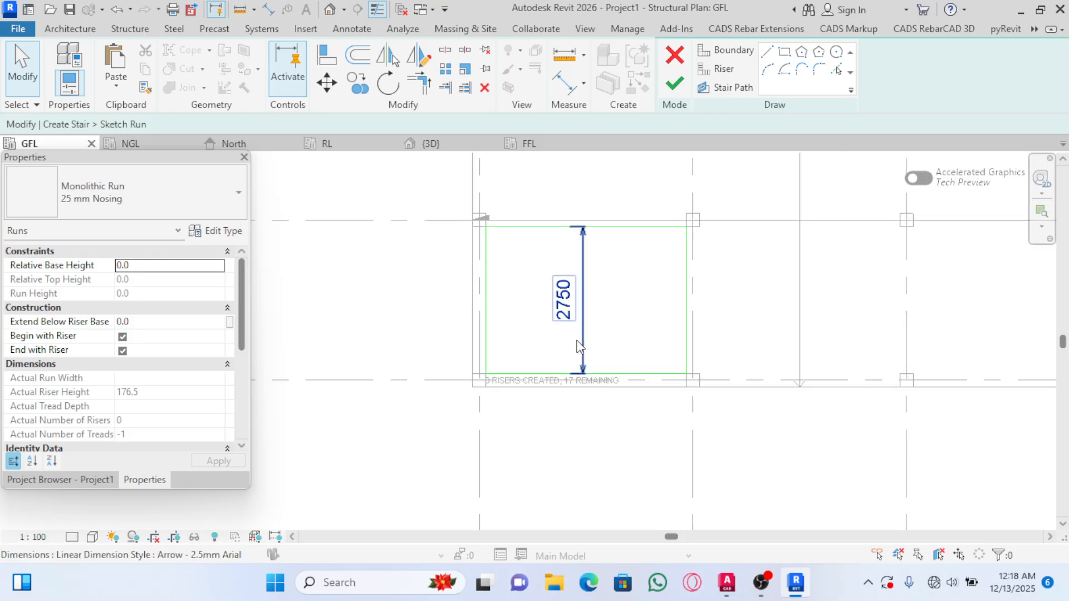
scroll(571, 327, up, 3)
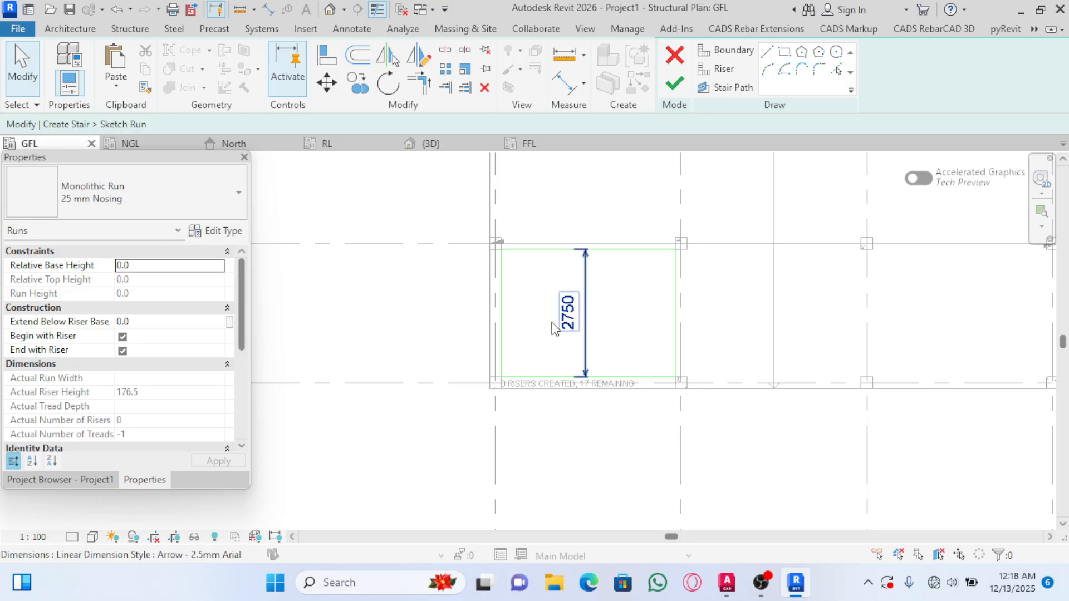
scroll(571, 329, up, 3)
scroll(569, 315, up, 2)
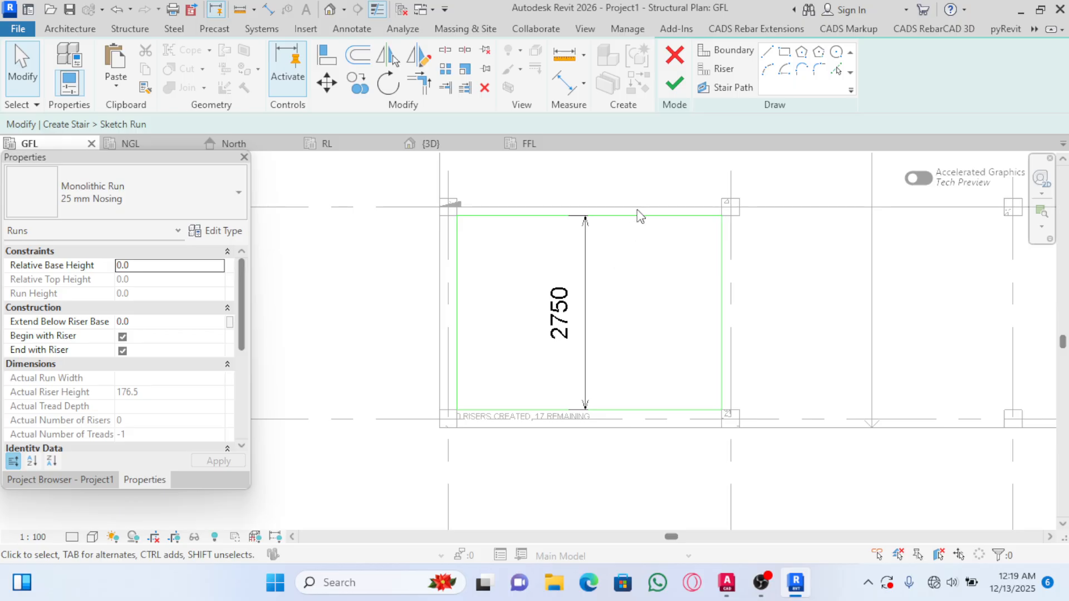
click(585, 313)
key(Delete)
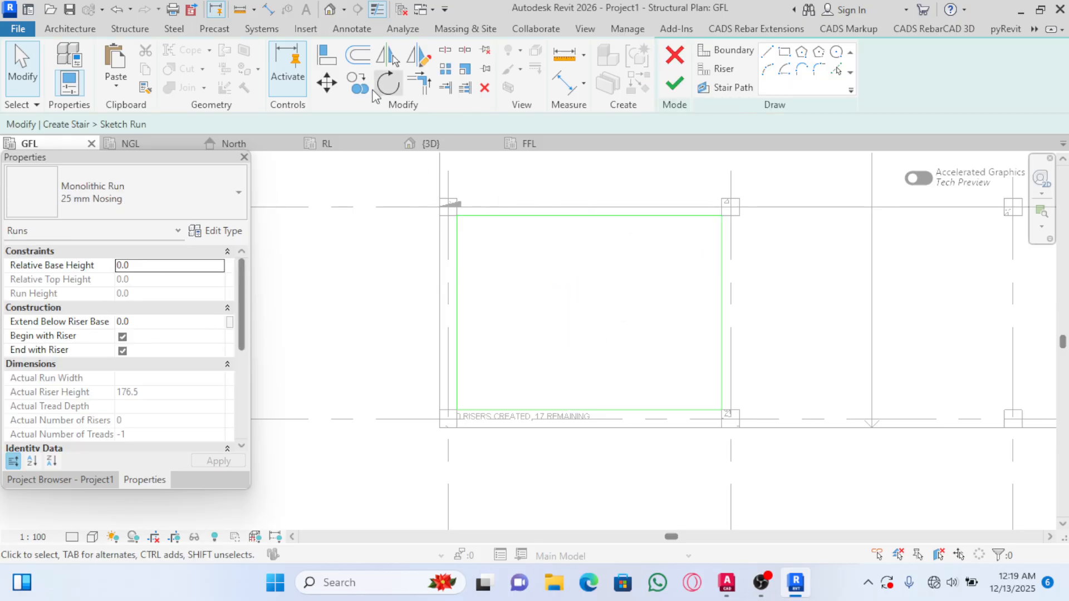
Offset a copy of the stair boundary's lower edge 1375 mm inward to form a centre line across the stairwell
click(366, 64)
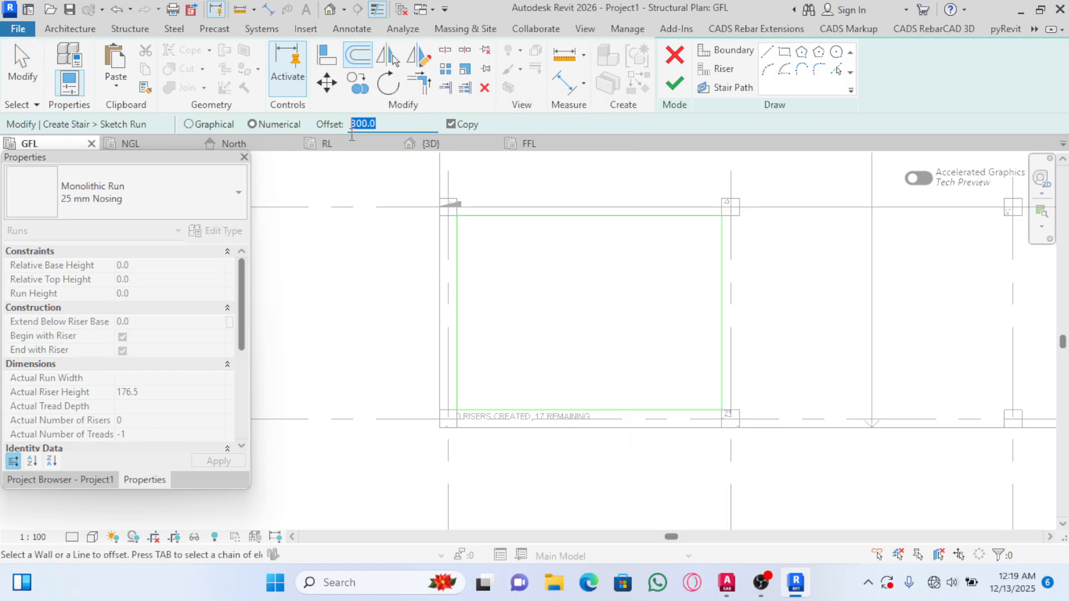
text(1375)
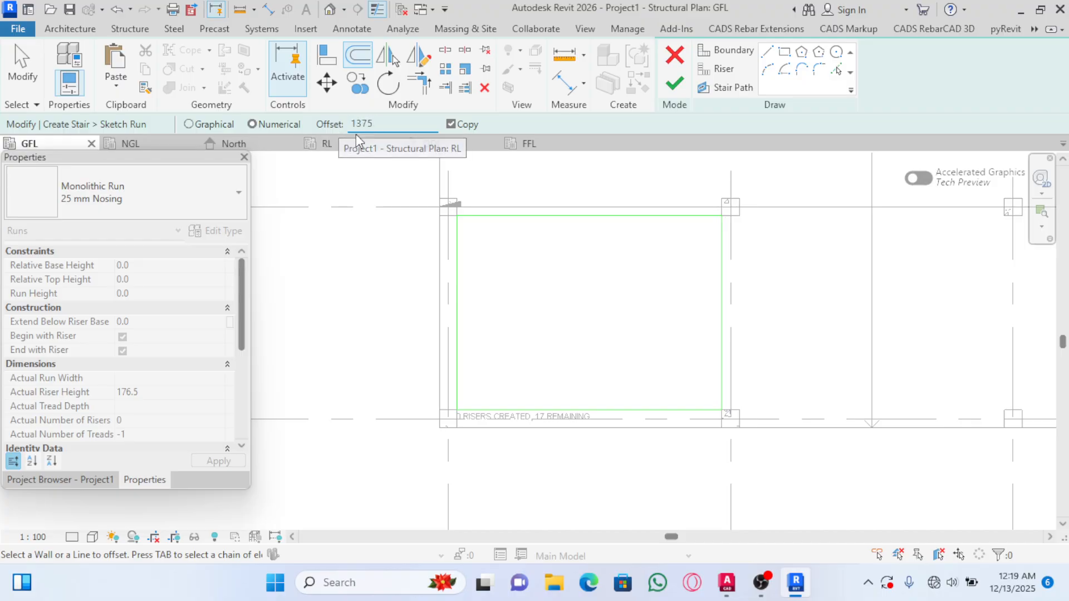
click(602, 413)
key(Escape)
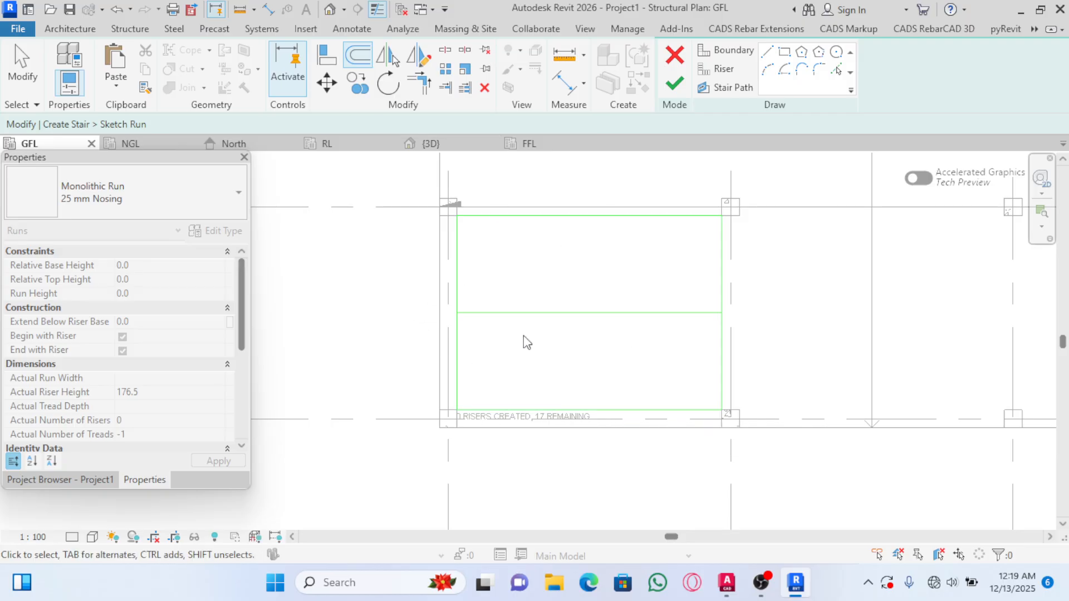
Offset copies of the centre line 50 mm to each side to outline the gap between the two flights
click(549, 314)
scroll(556, 308, up, 2)
scroll(574, 306, down, 2)
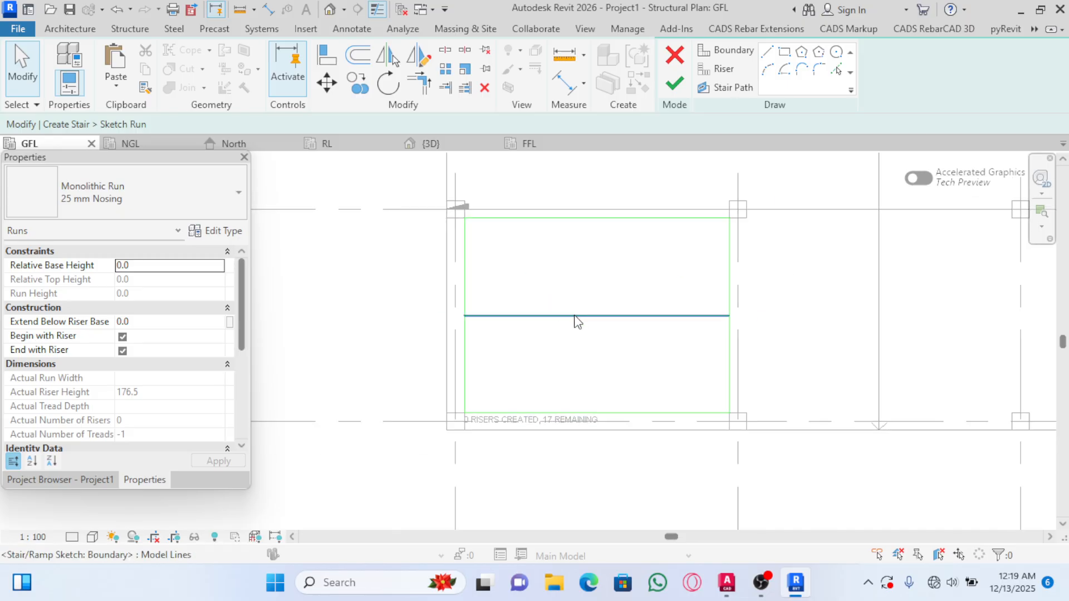
click(358, 55)
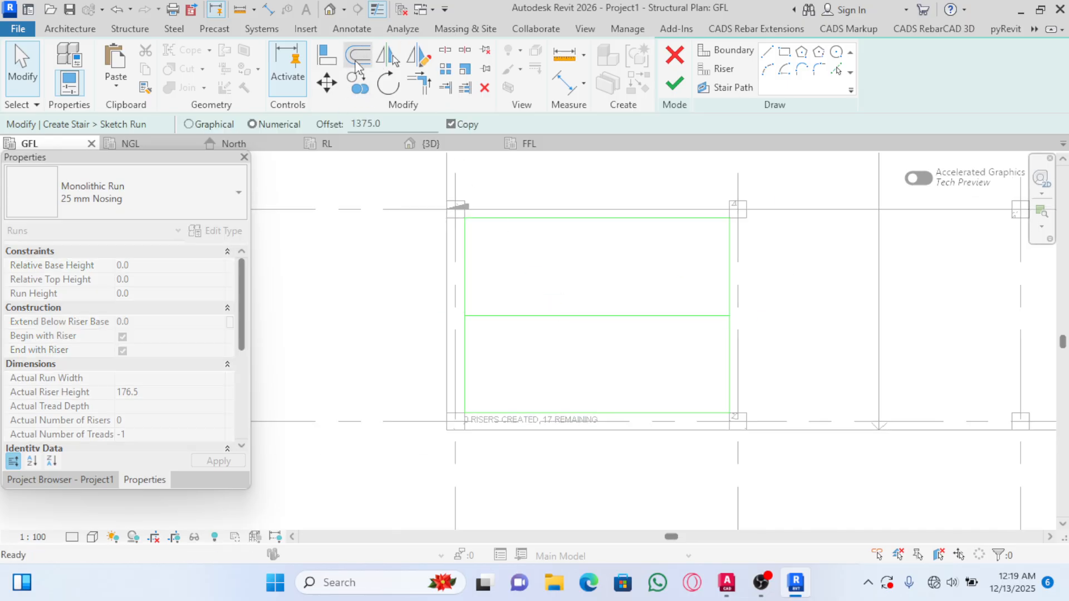
click(392, 123)
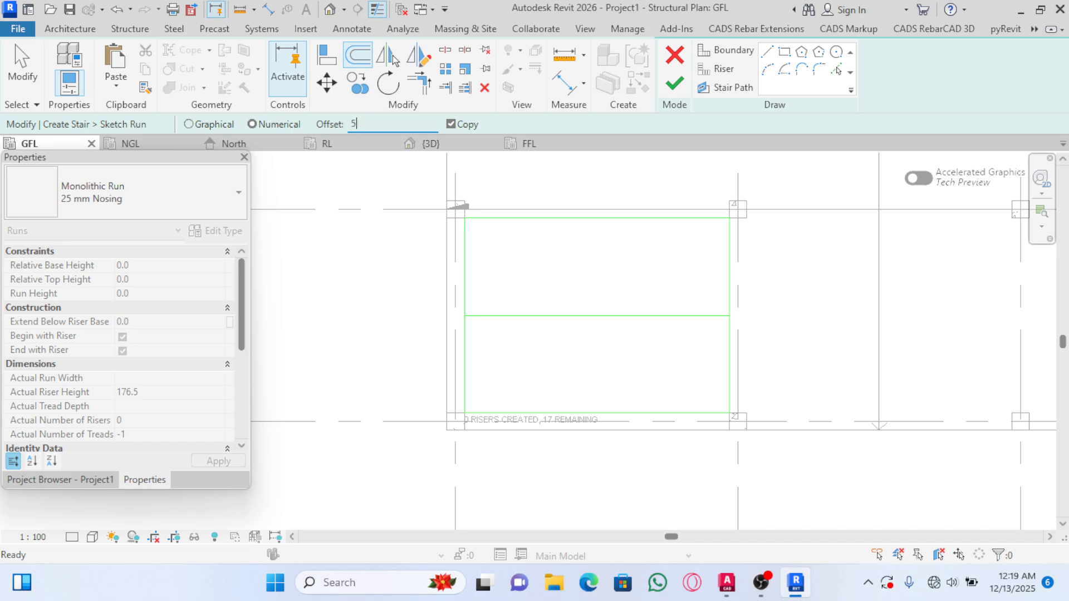
text(50)
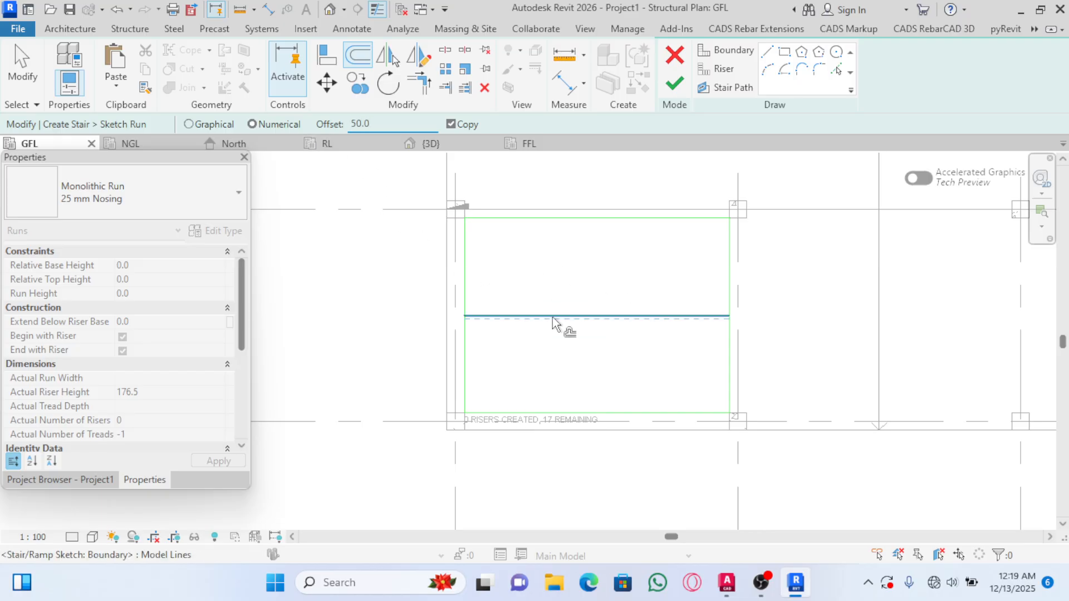
scroll(584, 312, up, 2)
scroll(585, 301, up, 3)
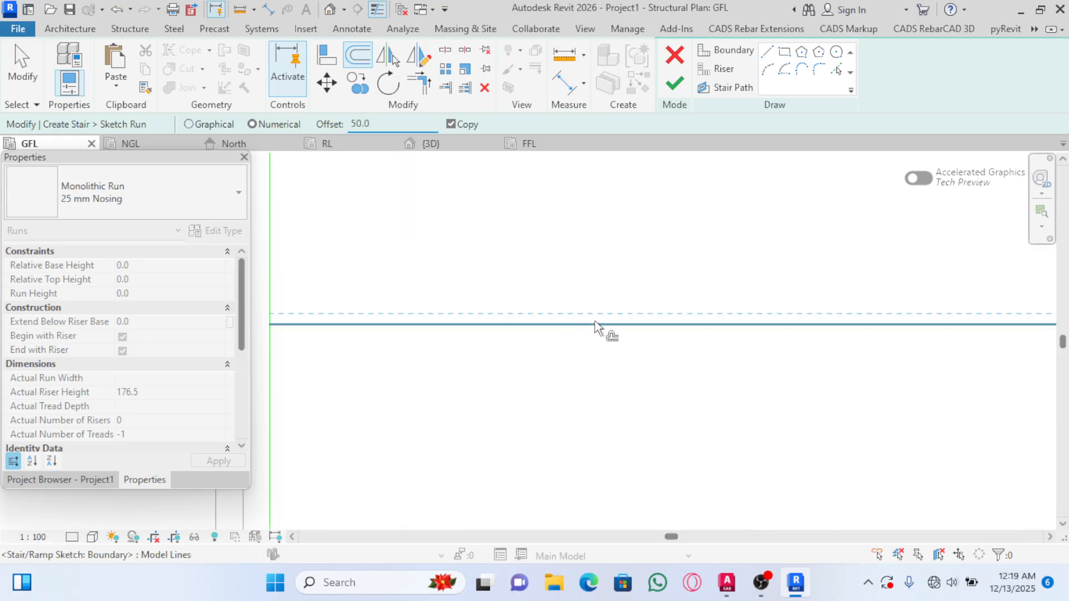
scroll(596, 329, down, 4)
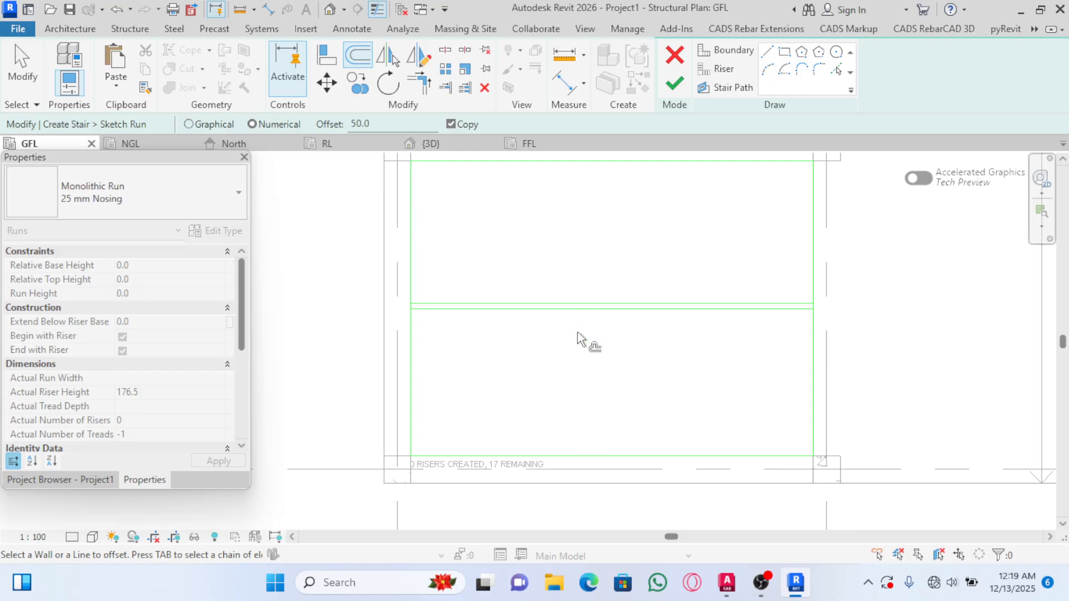
click(585, 314)
scroll(556, 330, up, 3)
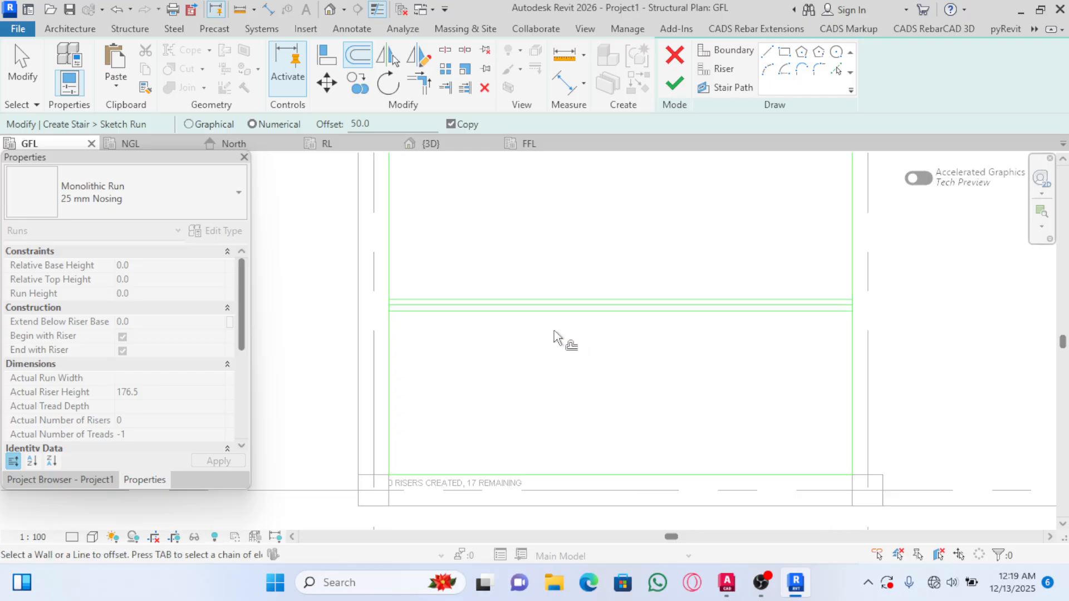
key(Escape)
Delete the original centre line between the two offset lines of the stair boundary
click(577, 300)
scroll(545, 345, down, 2)
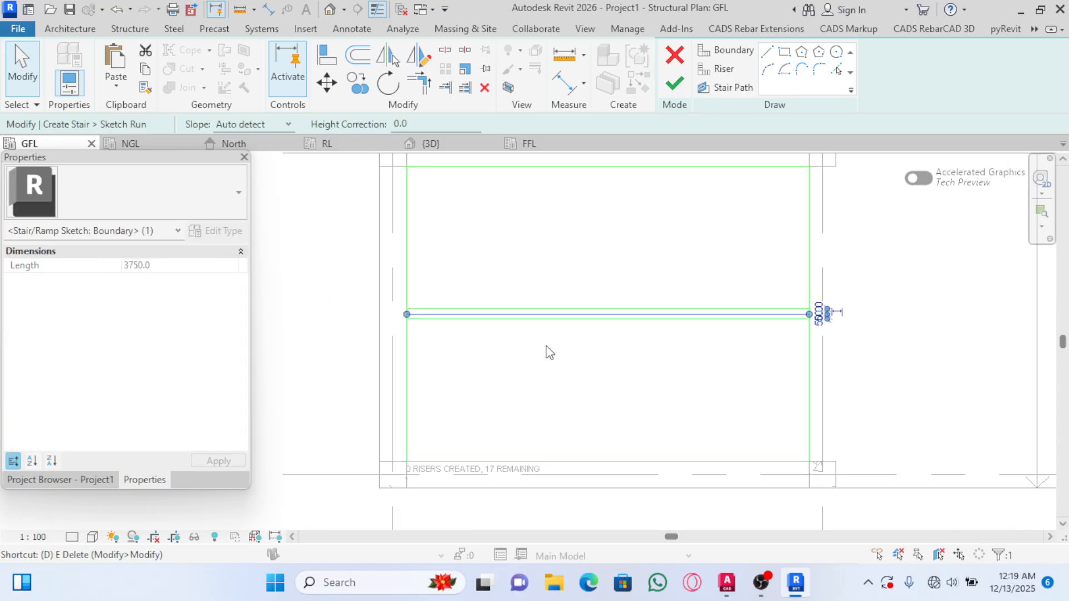
click(546, 351)
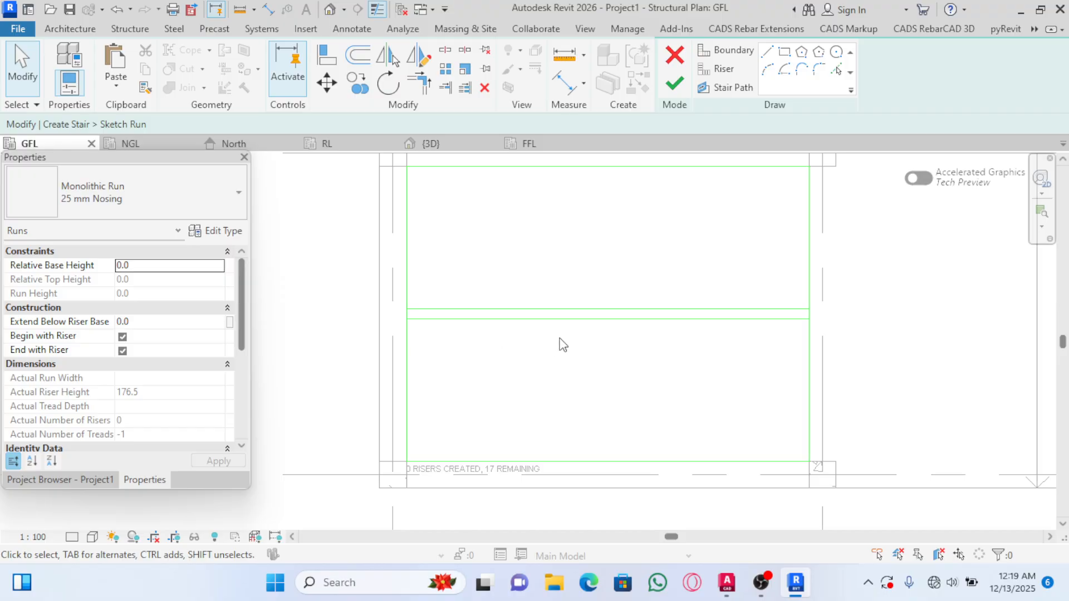
Offset a copy of the stair boundary edge beside grid A 1200 mm inward to mark the landing width
scroll(653, 229, up, 2)
scroll(670, 327, down, 5)
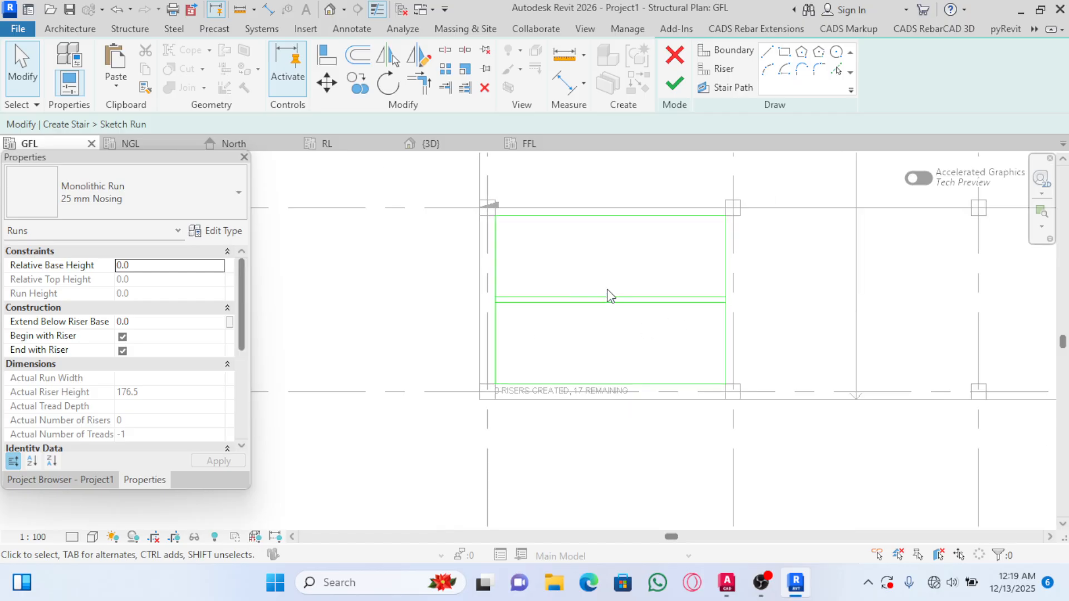
click(479, 251)
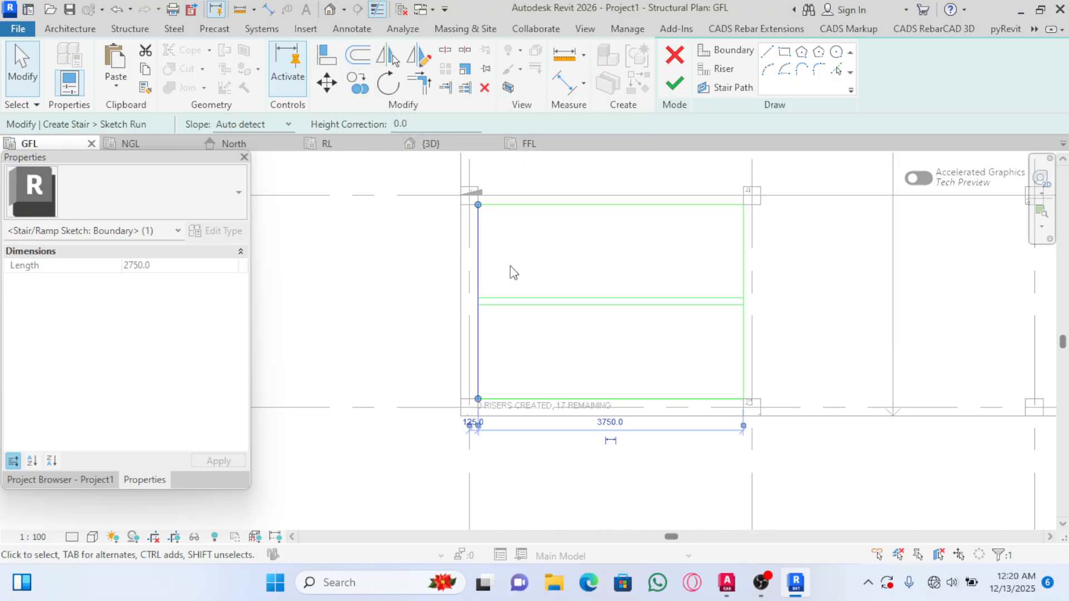
click(356, 57)
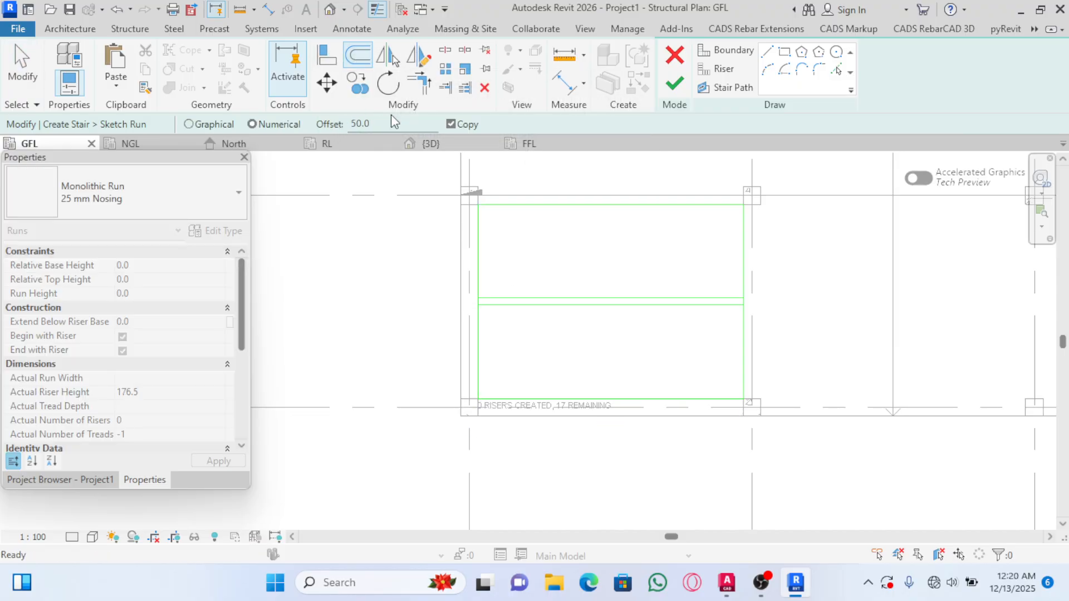
drag(394, 130, 330, 138)
text(1)
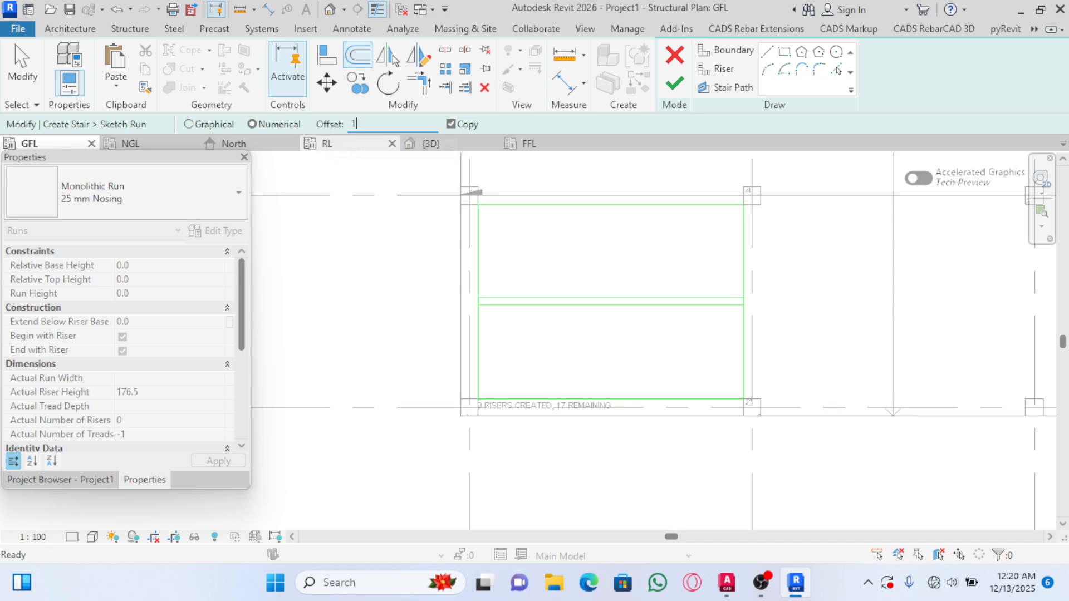
text(200)
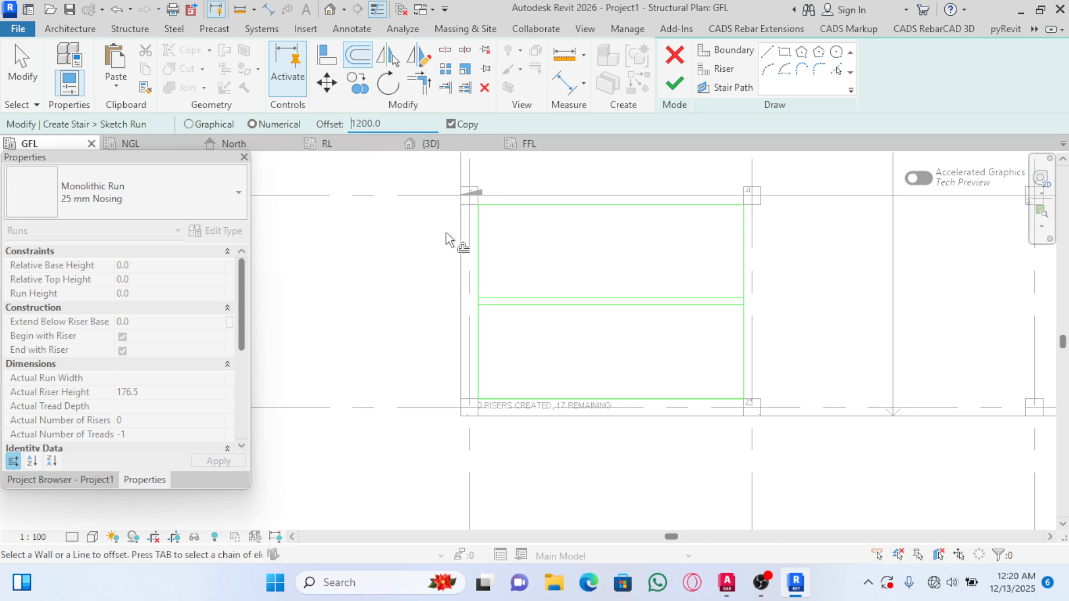
click(490, 274)
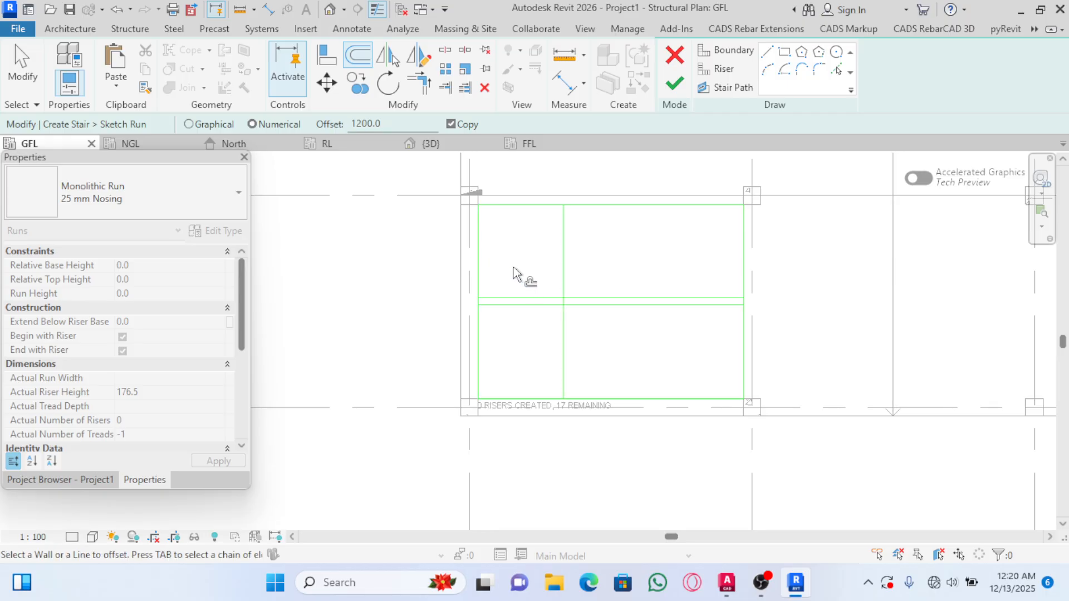
key(Escape)
Trim the two gap lines to corners with the landing line, leaving a narrow central slot open towards grid B
scroll(568, 322, up, 2)
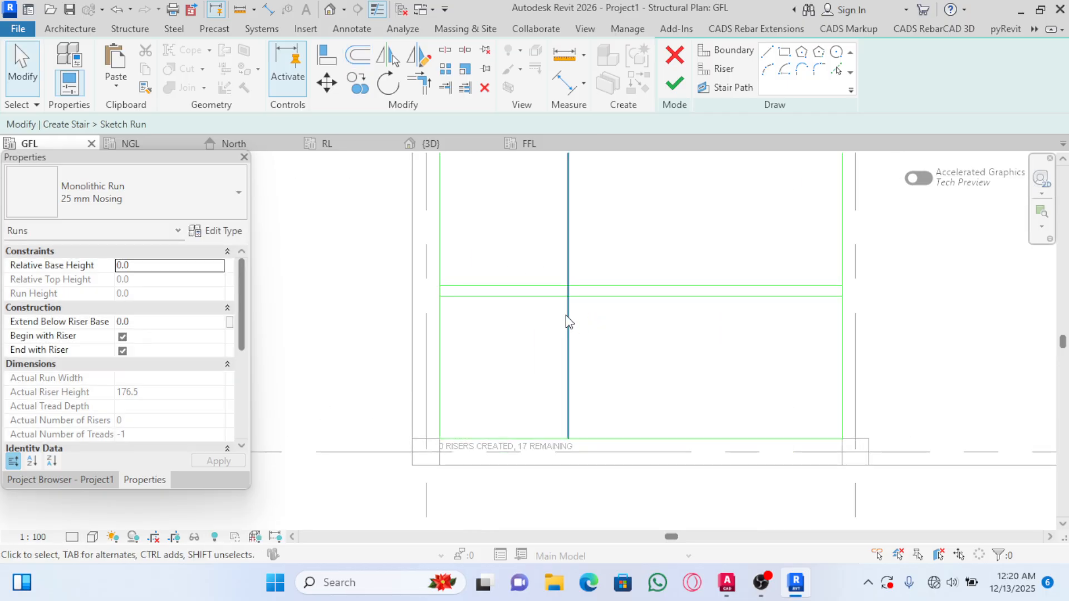
click(421, 85)
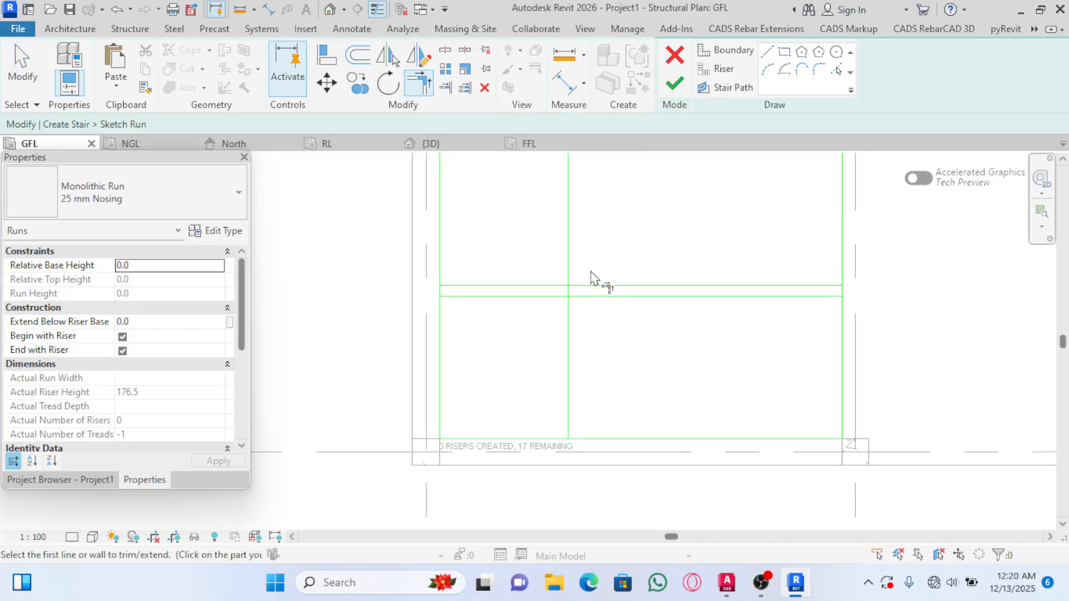
scroll(563, 295, up, 2)
click(603, 278)
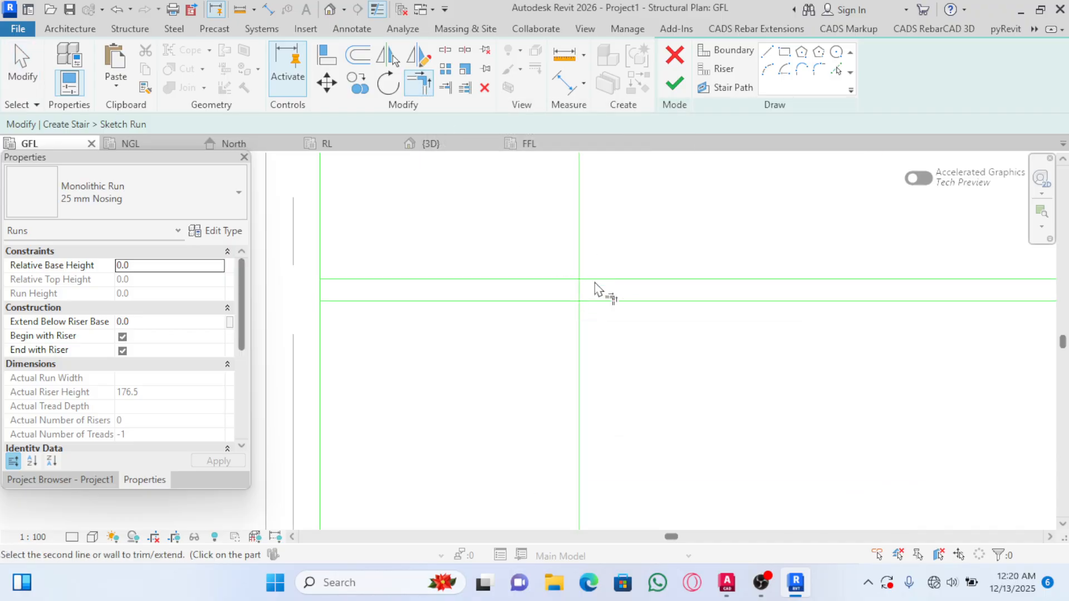
click(577, 298)
click(606, 301)
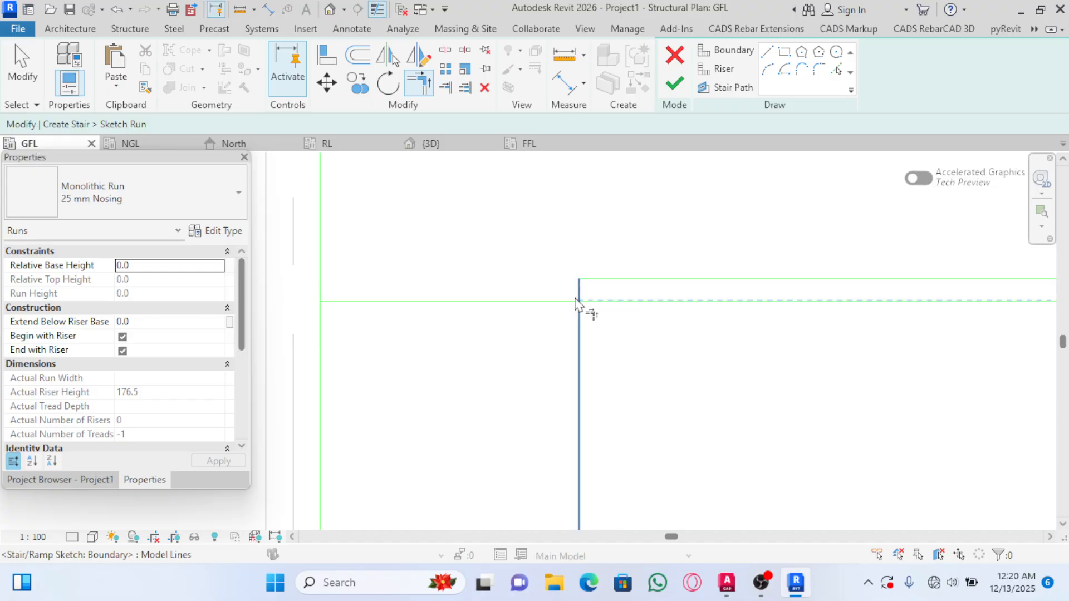
click(579, 301)
scroll(530, 249, down, 3)
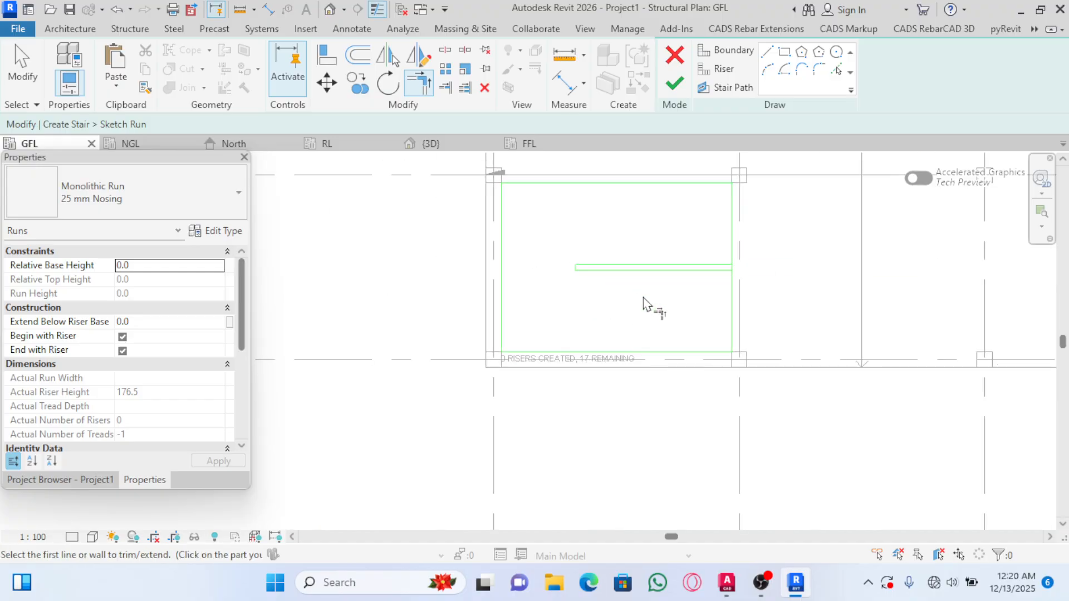
key(Escape)
Examine the stair boundary sketch, checking the central slot, the outer edges and the riser count note
scroll(704, 293, up, 2)
scroll(631, 274, up, 1)
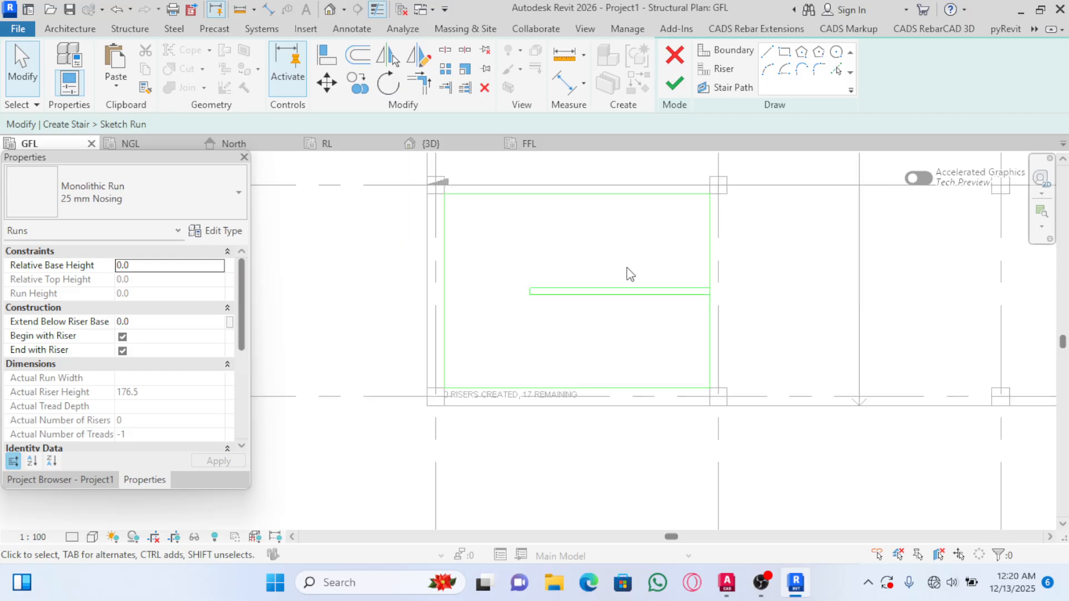
scroll(531, 411, up, 2)
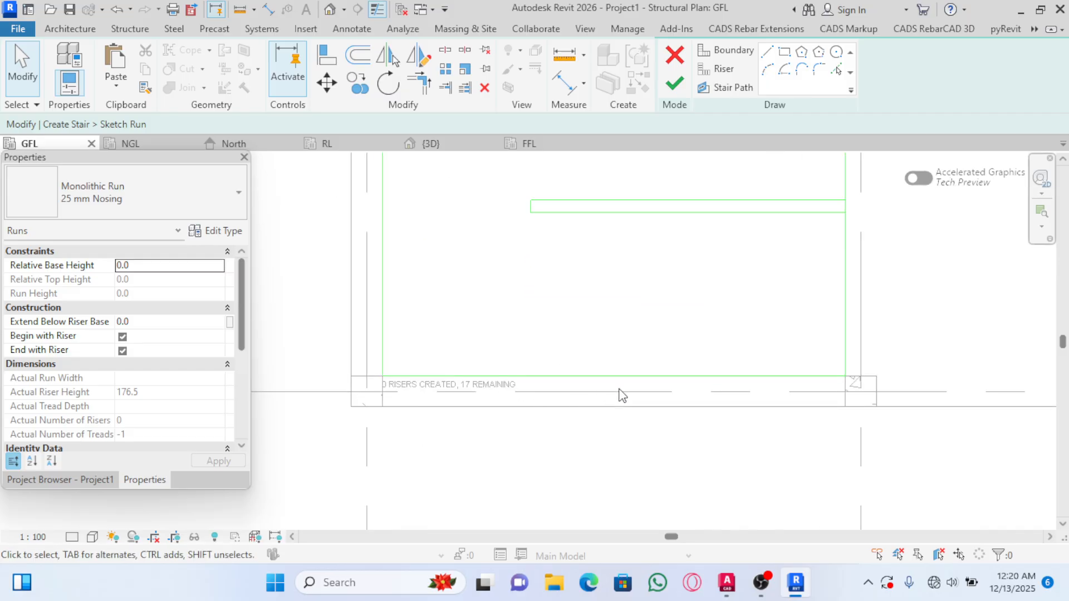
scroll(636, 392, down, 2)
scroll(547, 399, up, 2)
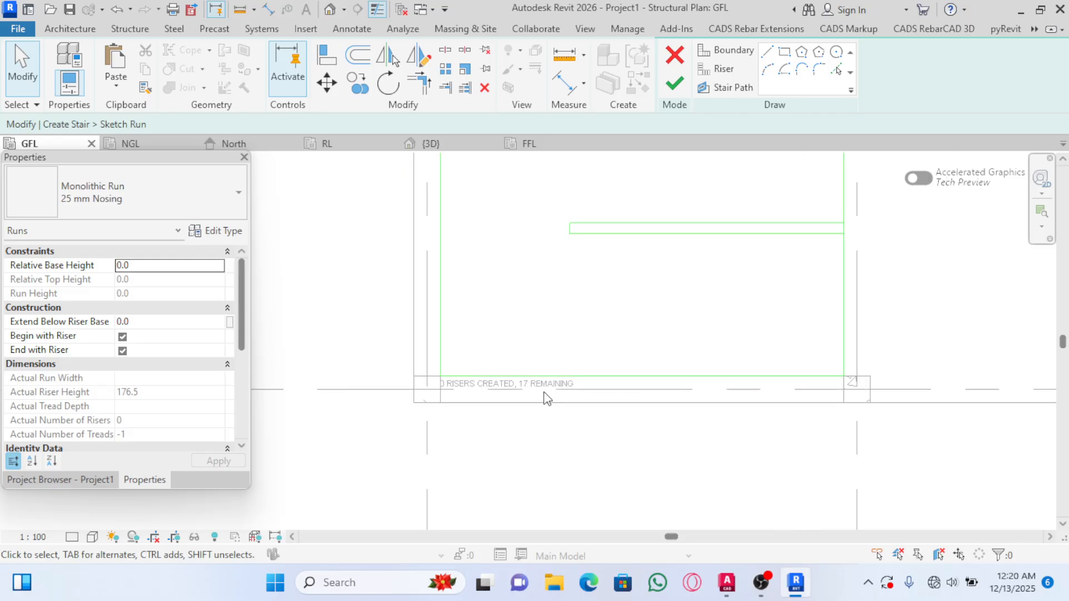
scroll(524, 392, down, 1)
scroll(521, 392, up, 2)
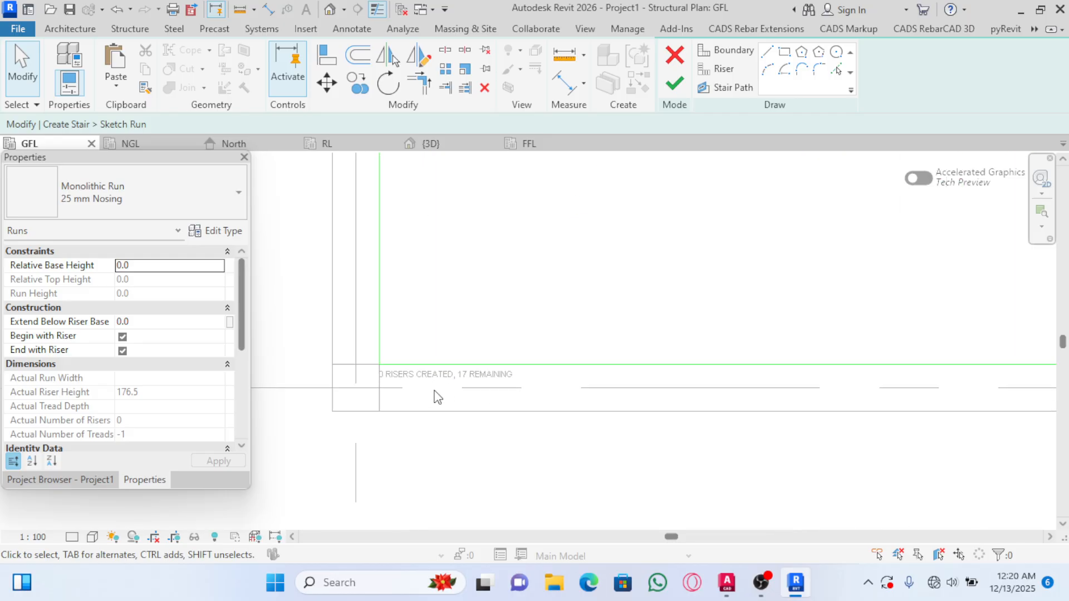
scroll(437, 393, down, 3)
scroll(546, 364, up, 1)
scroll(504, 374, down, 3)
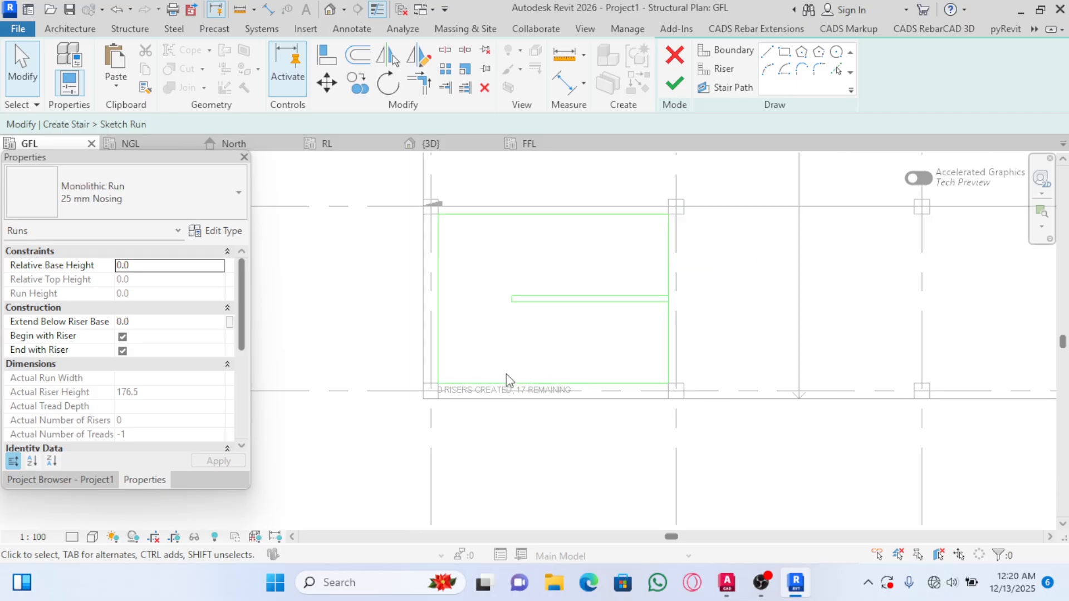
scroll(658, 290, up, 4)
scroll(670, 303, down, 2)
scroll(670, 303, up, 2)
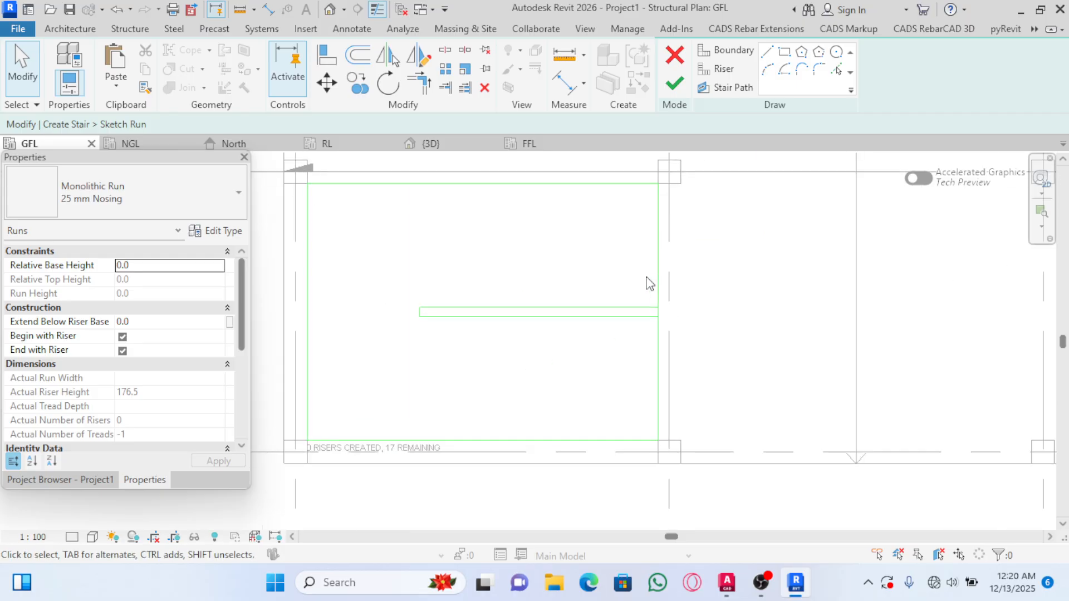
Delete the stair boundary line beside grid B, leaving both flights open at that end
click(659, 306)
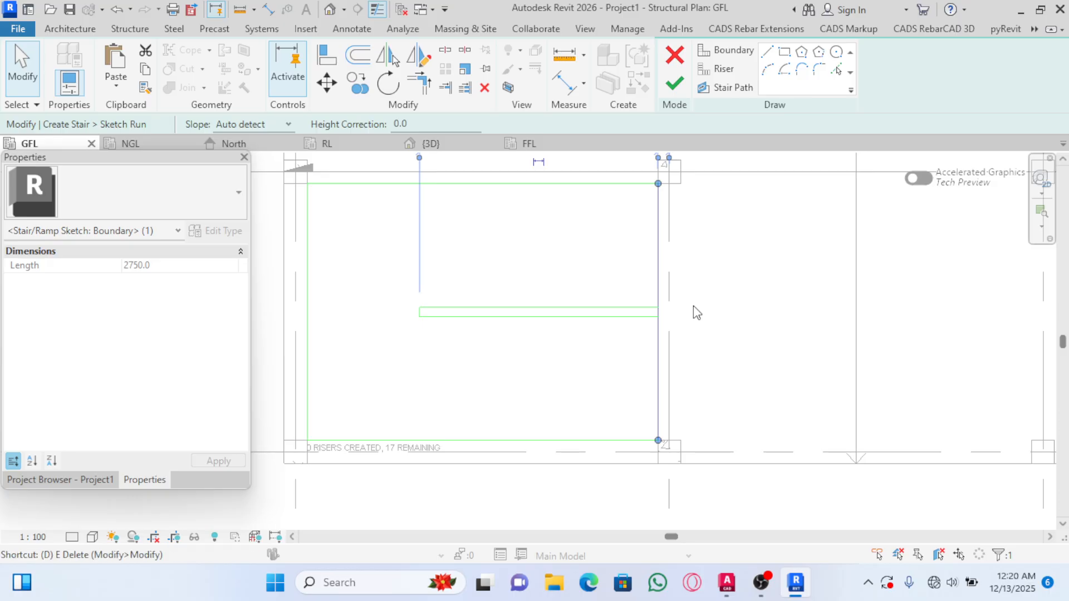
key(Delete)
scroll(629, 278, down, 2)
scroll(512, 306, up, 3)
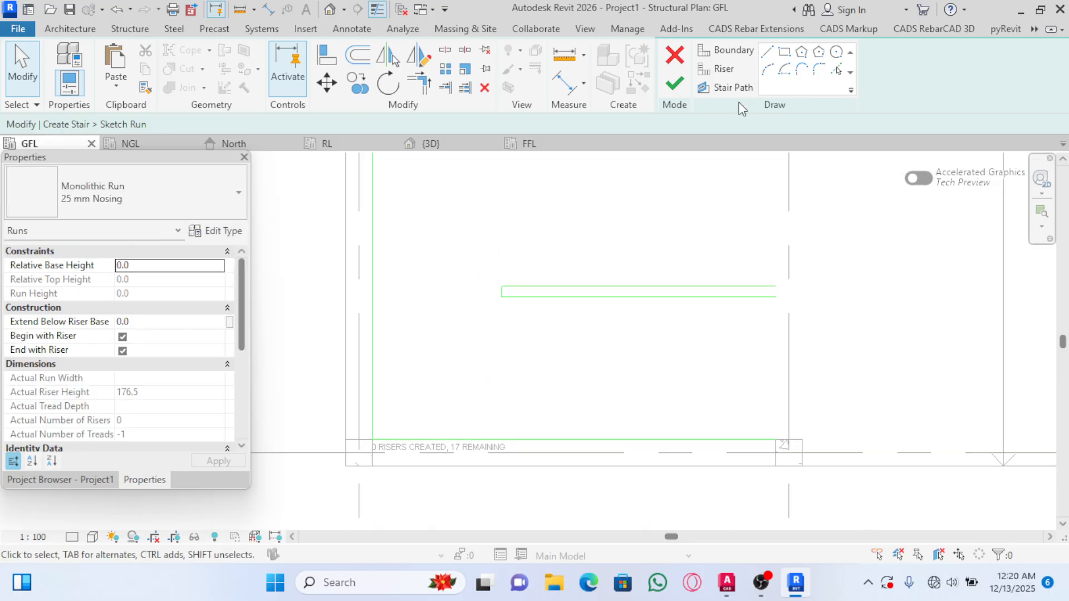
Draw the first riser line across the lower flight, from the central slot's inner corner perpendicular to the outer boundary
click(725, 70)
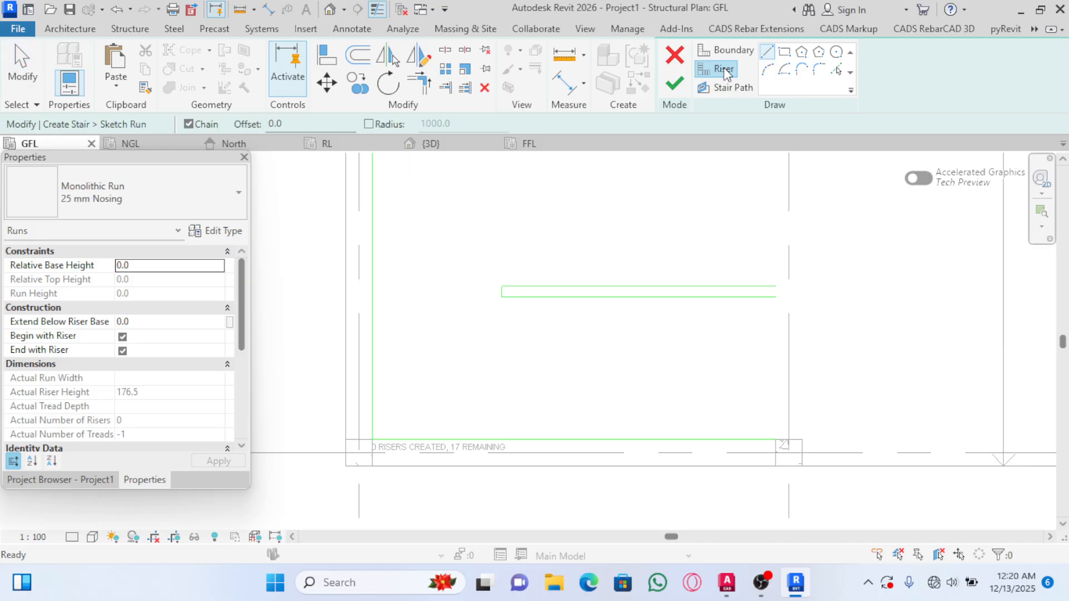
click(767, 52)
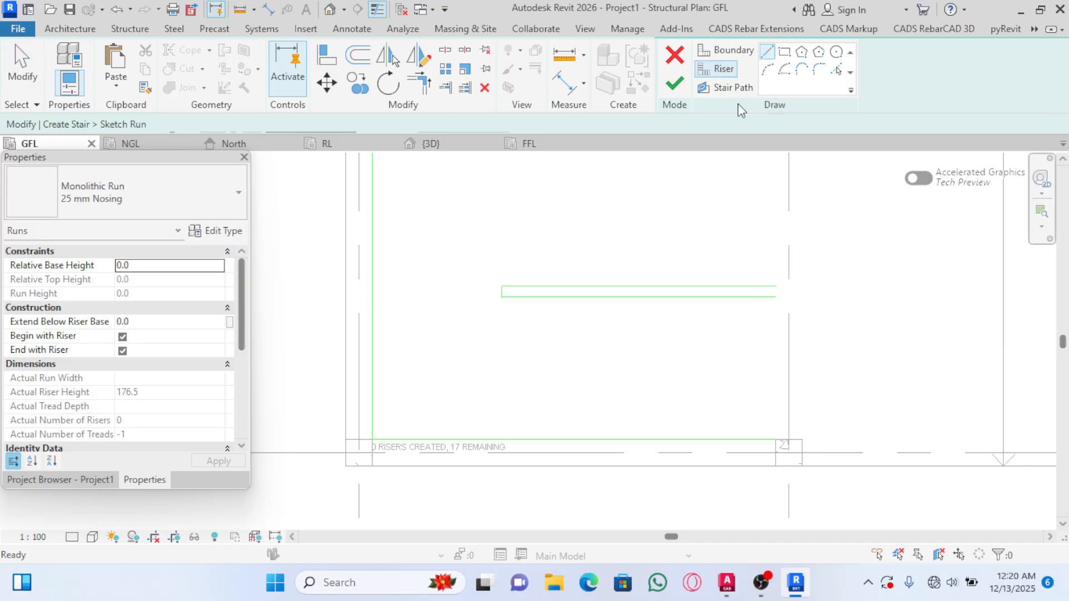
click(501, 296)
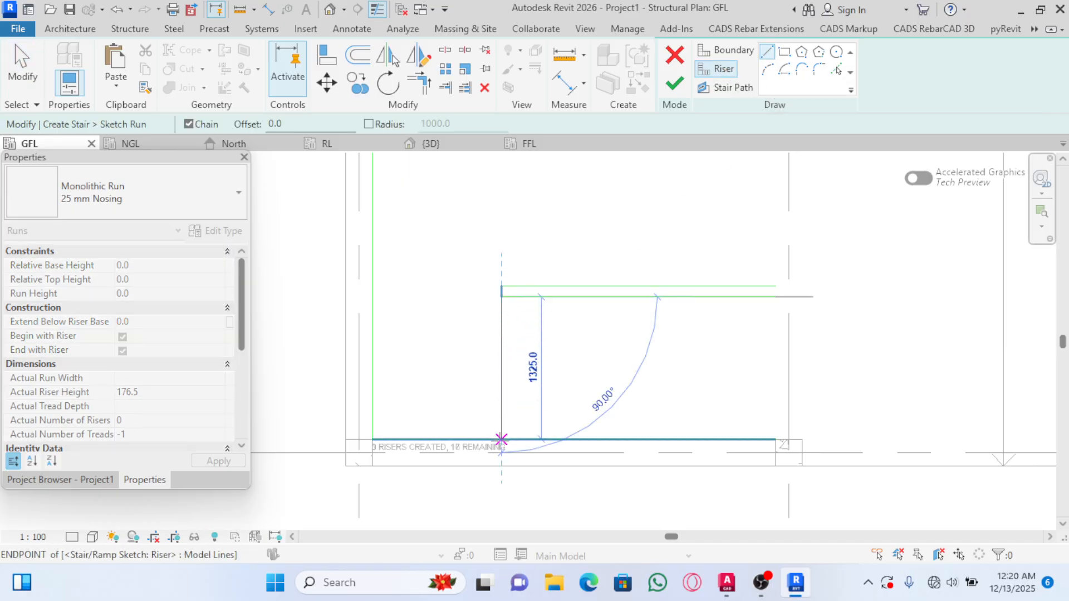
click(501, 439)
key(Escape)
scroll(611, 346, down, 4)
scroll(563, 421, up, 6)
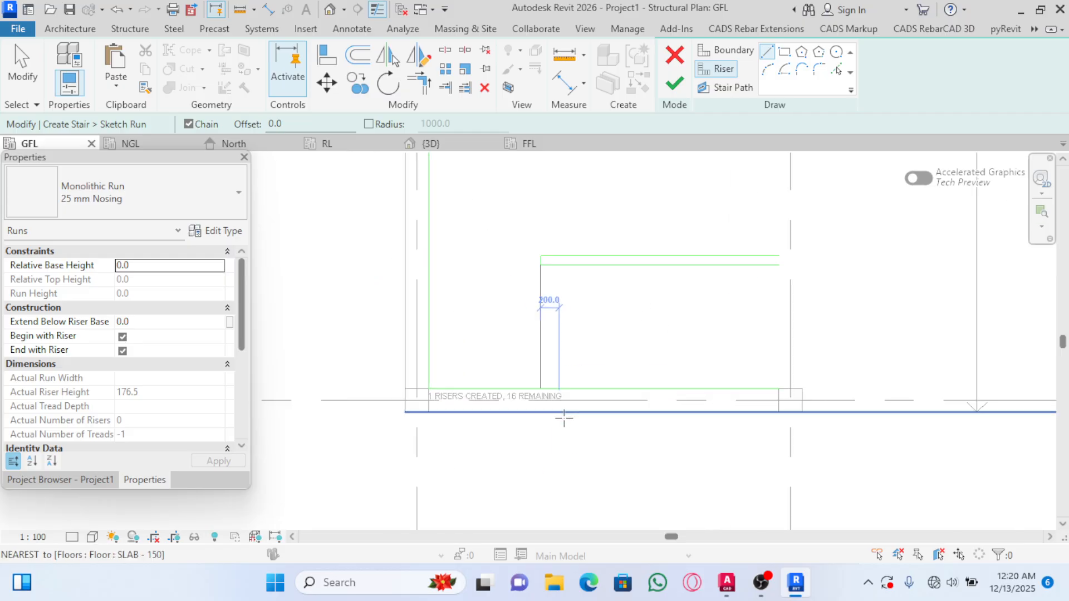
key(Escape)
Examine the riser count note below the sketch and the run's dimension properties
scroll(453, 408, down, 2)
scroll(412, 402, up, 3)
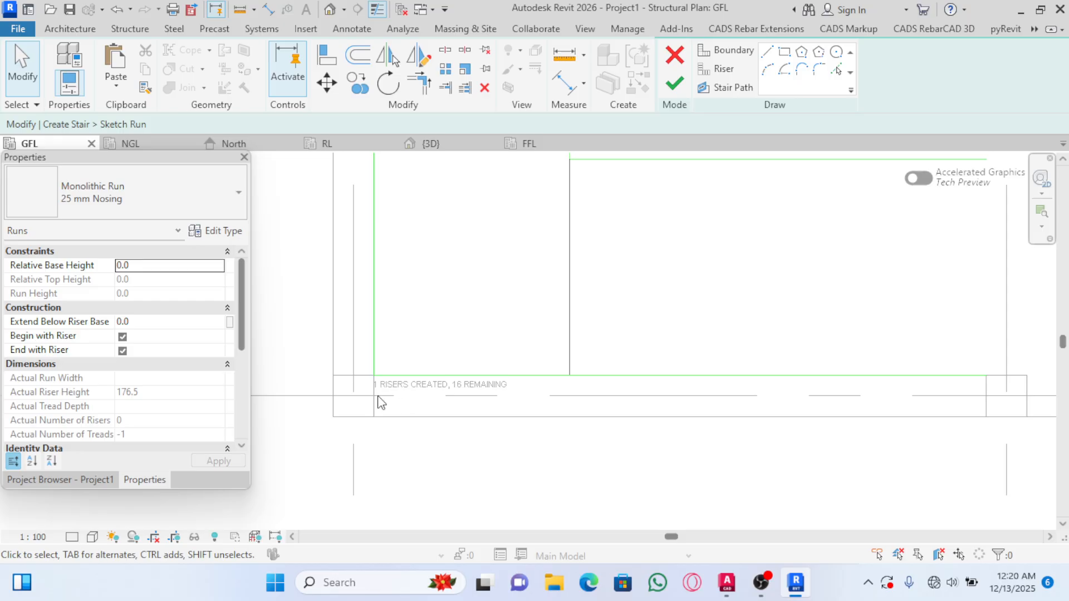
scroll(392, 392, up, 2)
scroll(385, 390, down, 2)
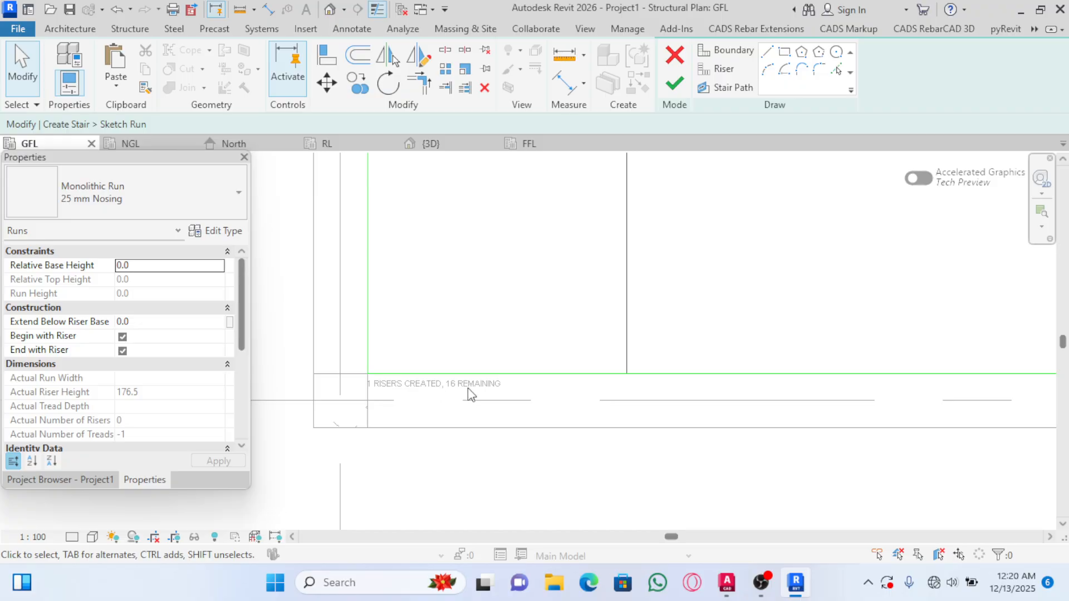
scroll(480, 400, down, 2)
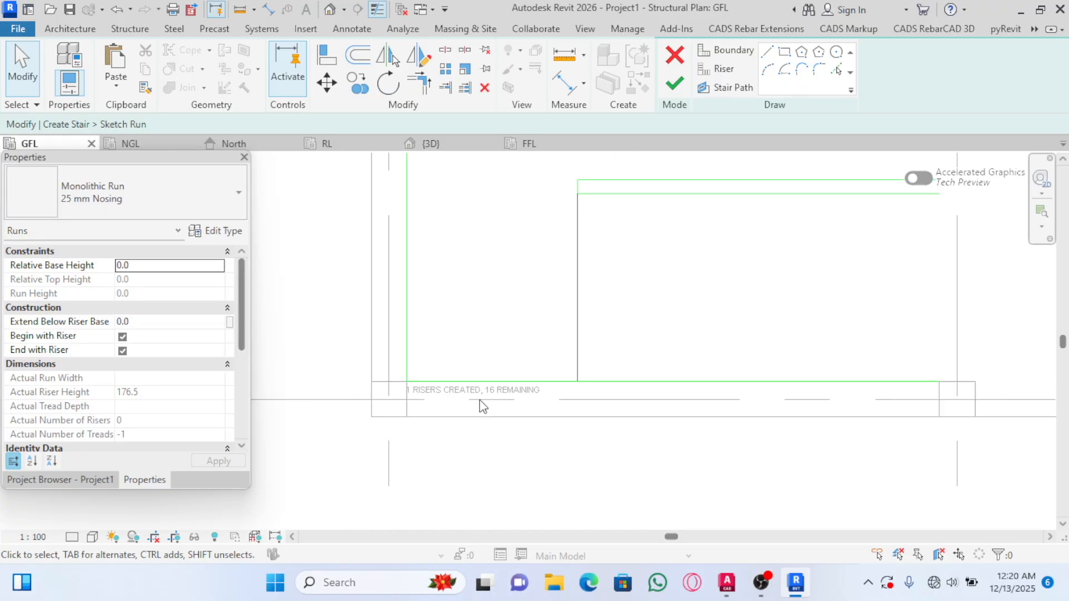
scroll(480, 400, down, 3)
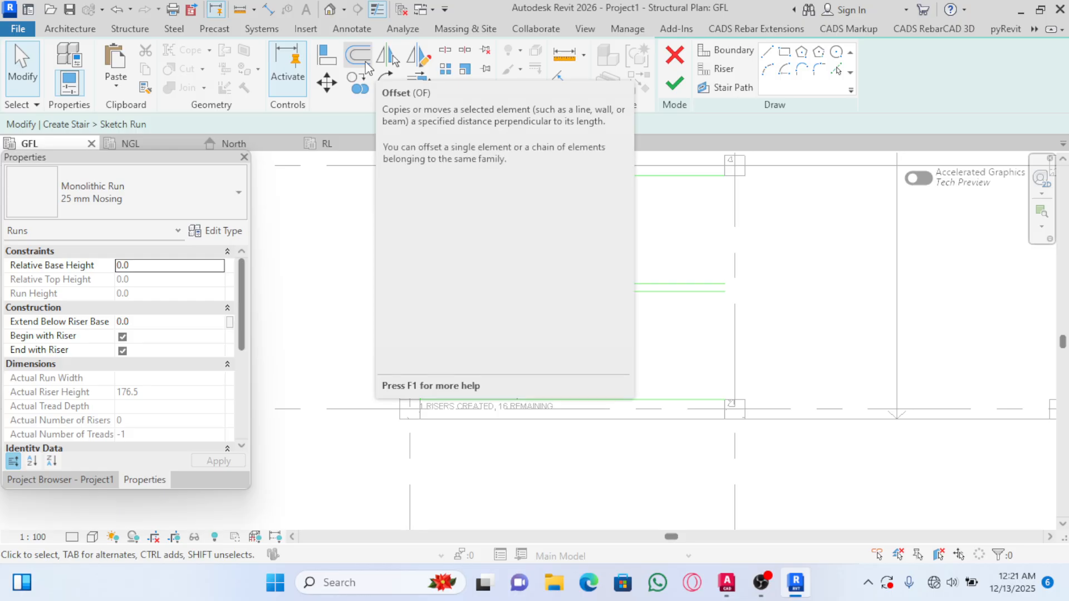
scroll(142, 376, down, 5)
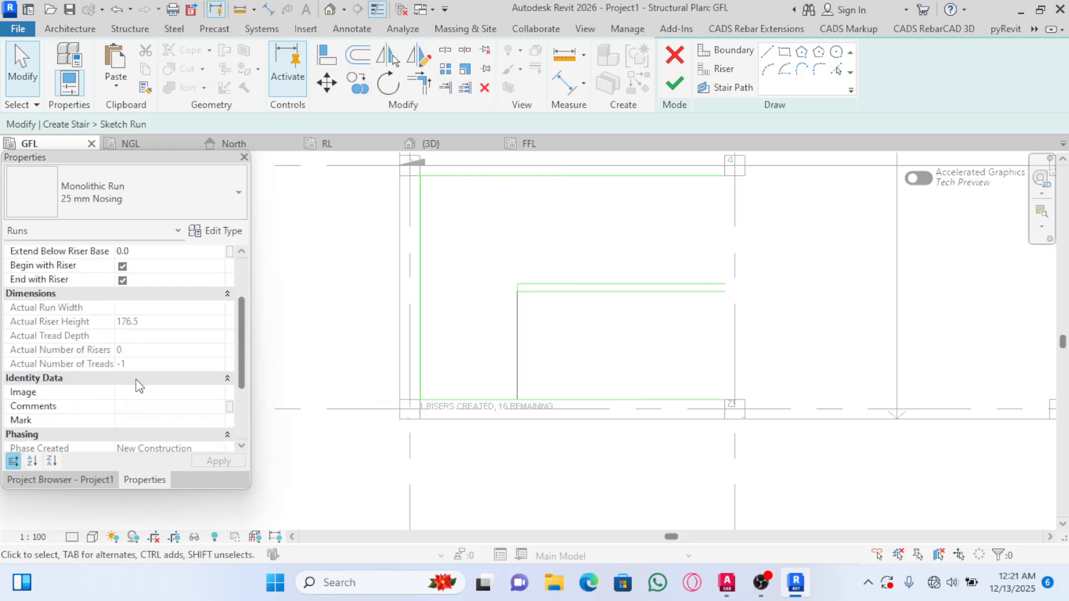
scroll(161, 382, up, 5)
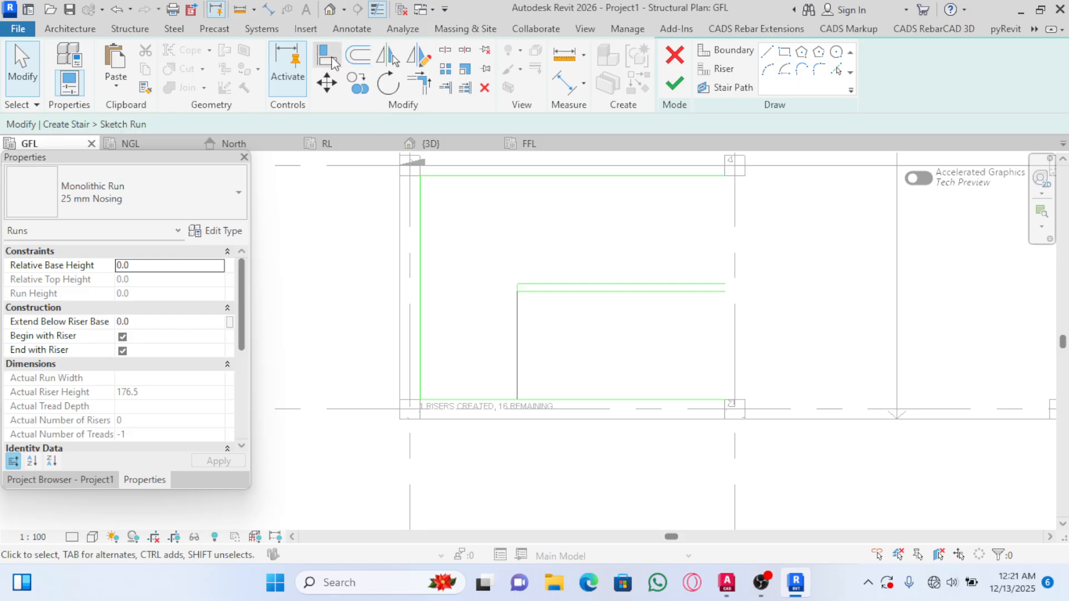
Offset copies of the riser successively by 300 mm towards grid B until the lower flight has nine risers
click(353, 56)
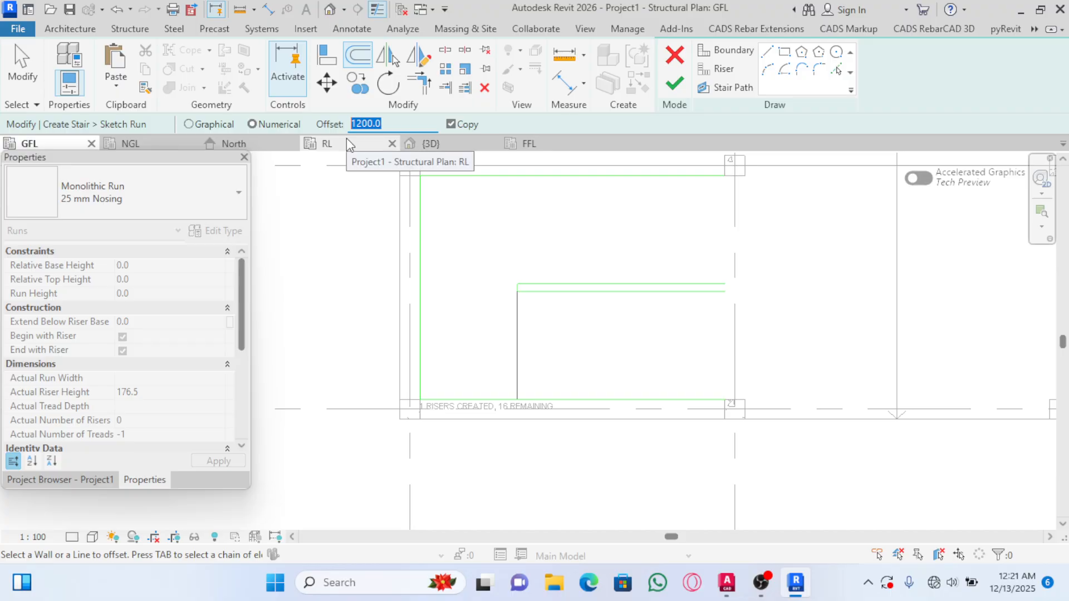
text(3)
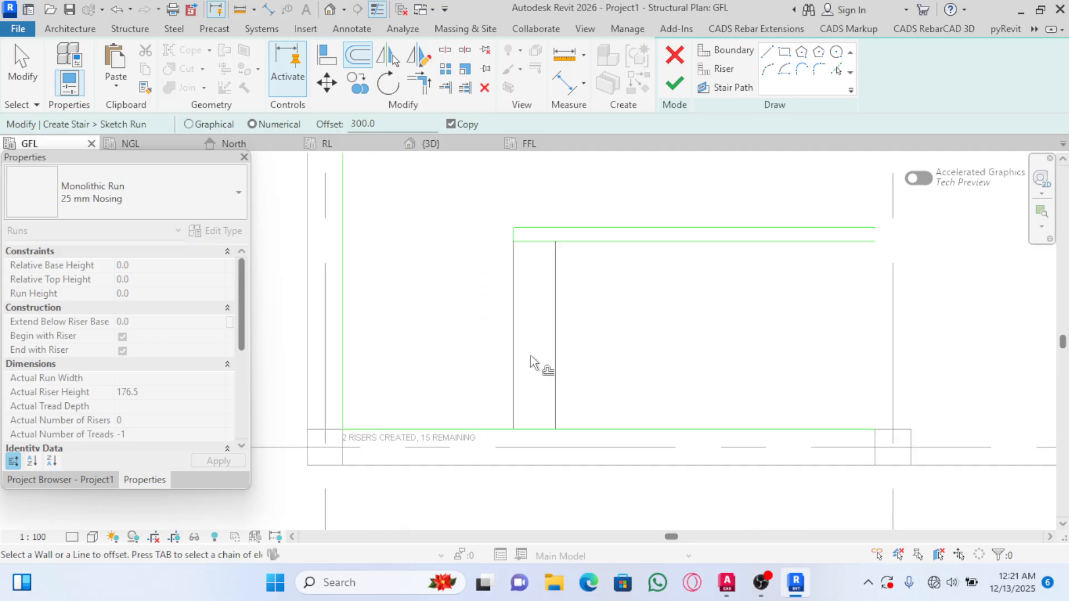
scroll(526, 361, up, 3)
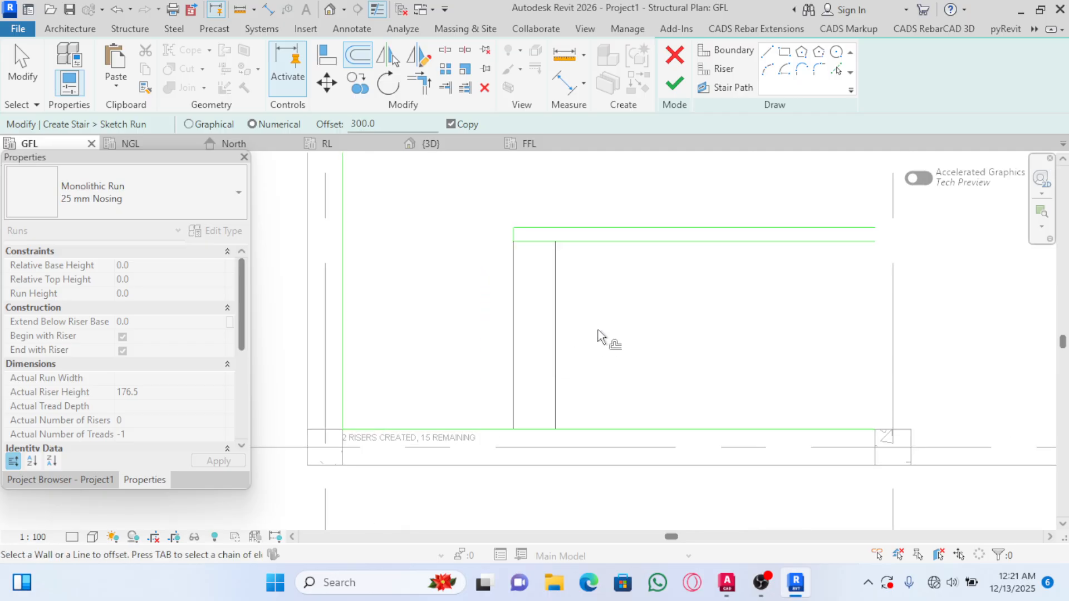
click(564, 363)
click(606, 372)
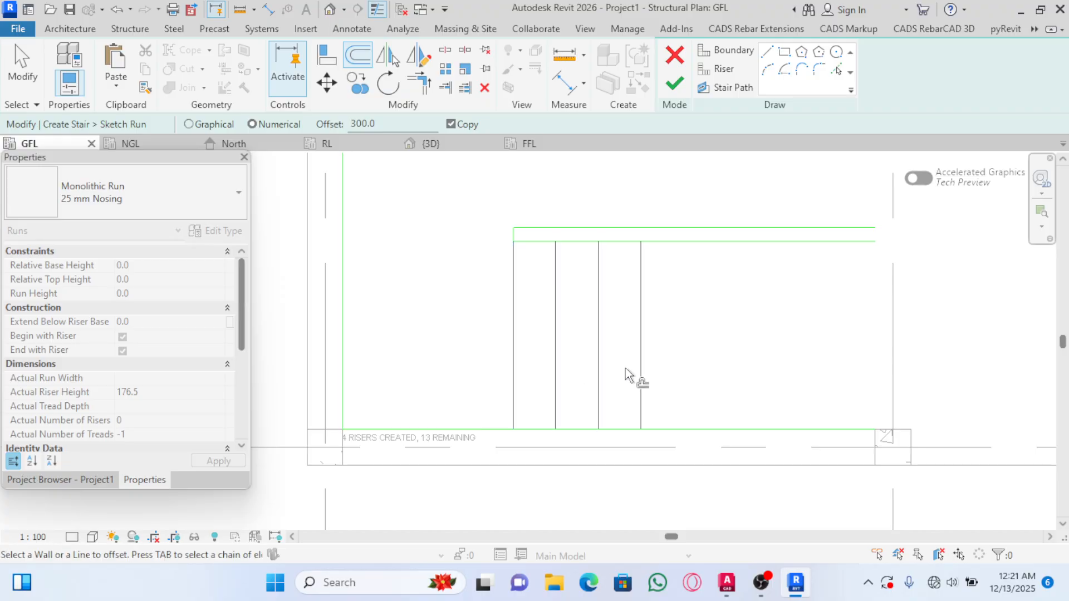
click(643, 362)
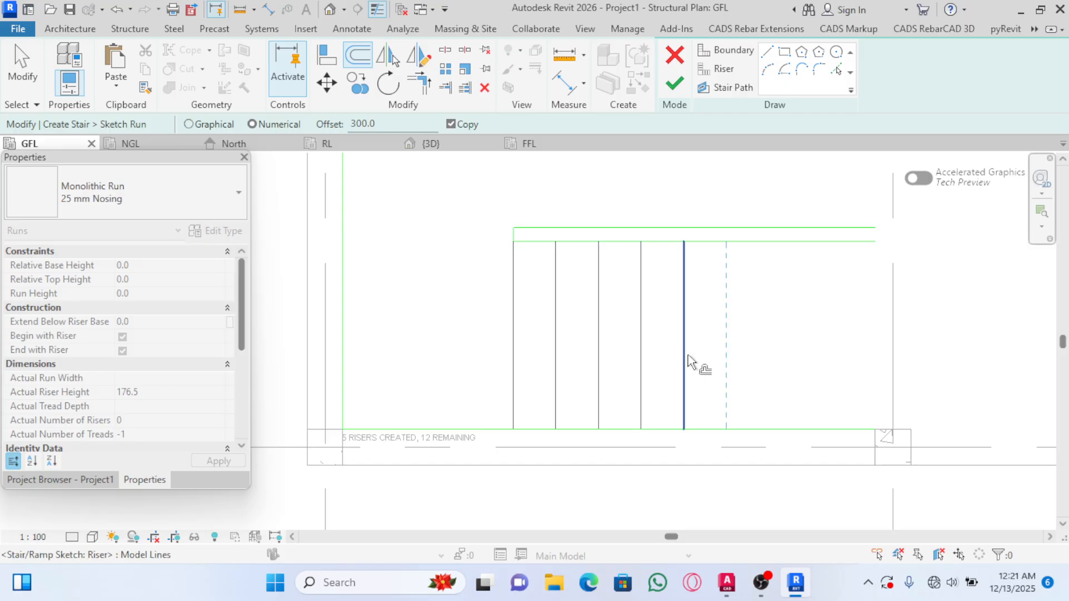
click(689, 363)
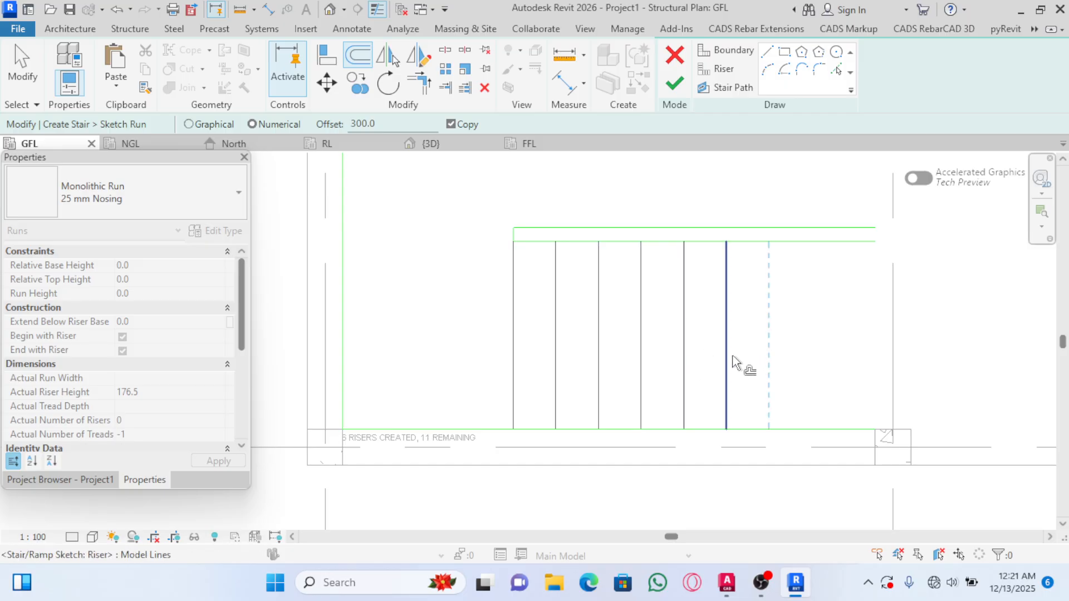
click(732, 366)
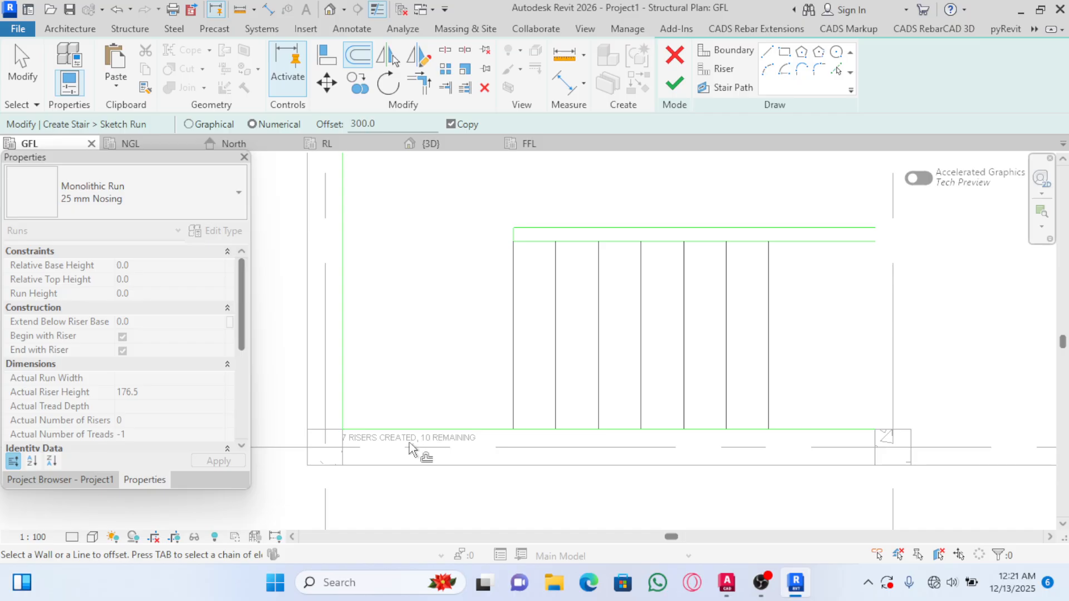
scroll(579, 386, down, 2)
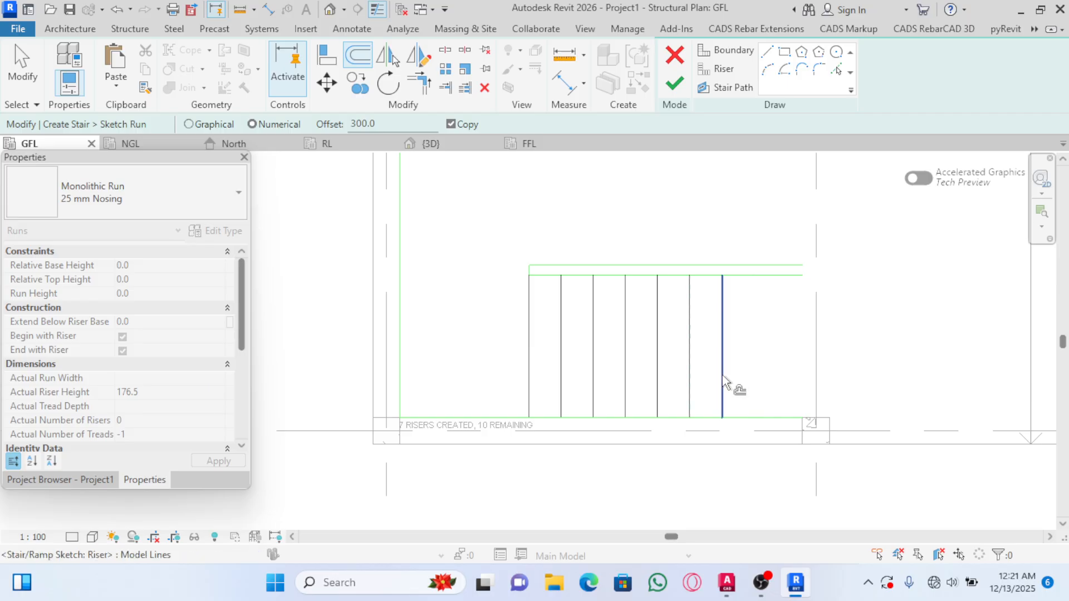
click(734, 383)
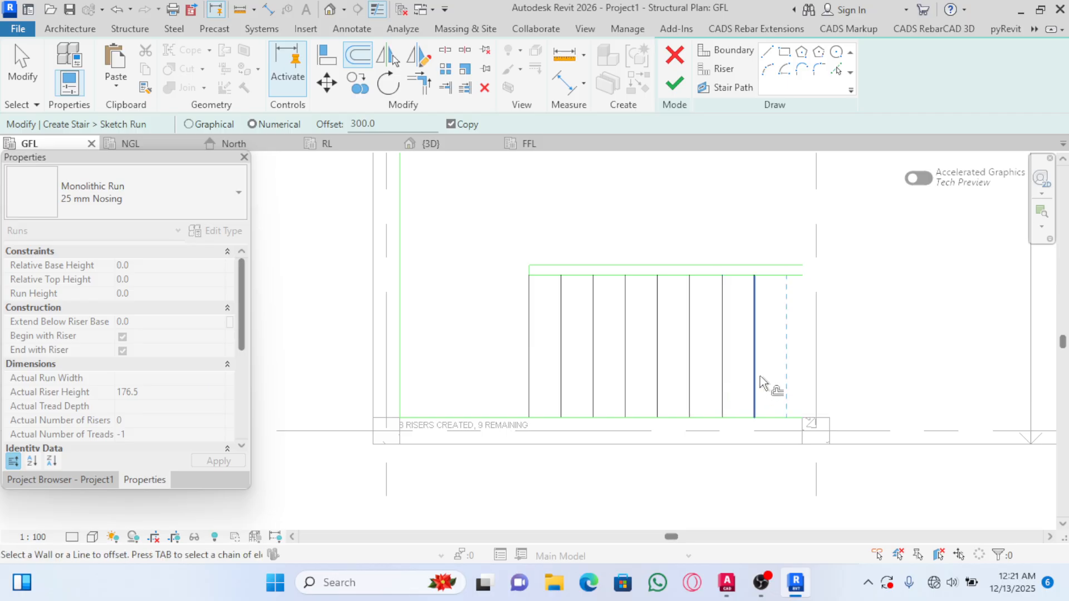
click(756, 390)
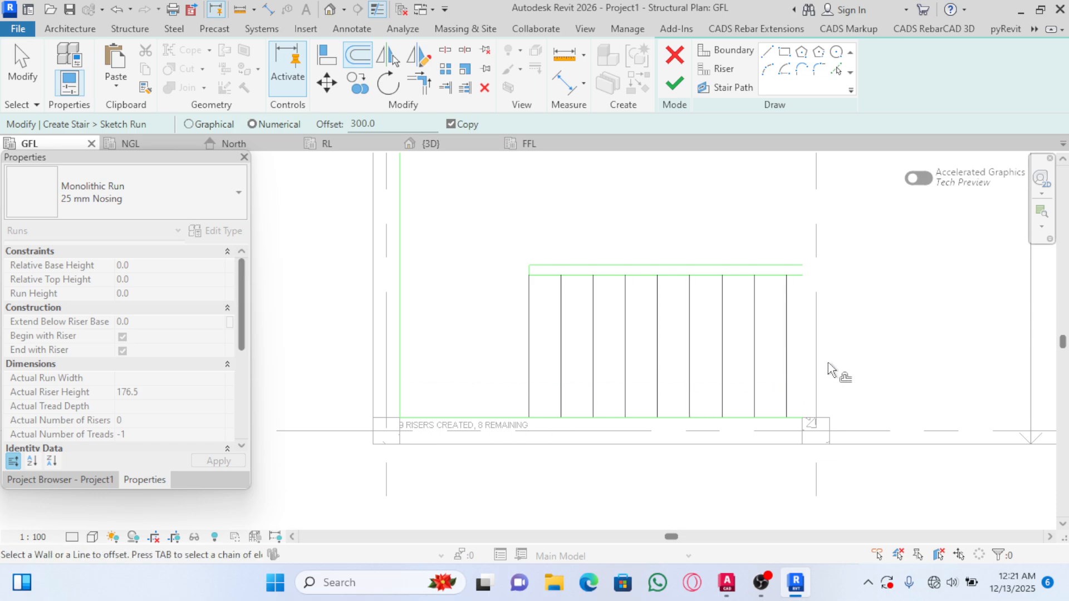
key(Escape)
Mirror a copy of all nine risers to the upper flight about a drawn axis along the middle of the central slot
scroll(719, 358, down, 2)
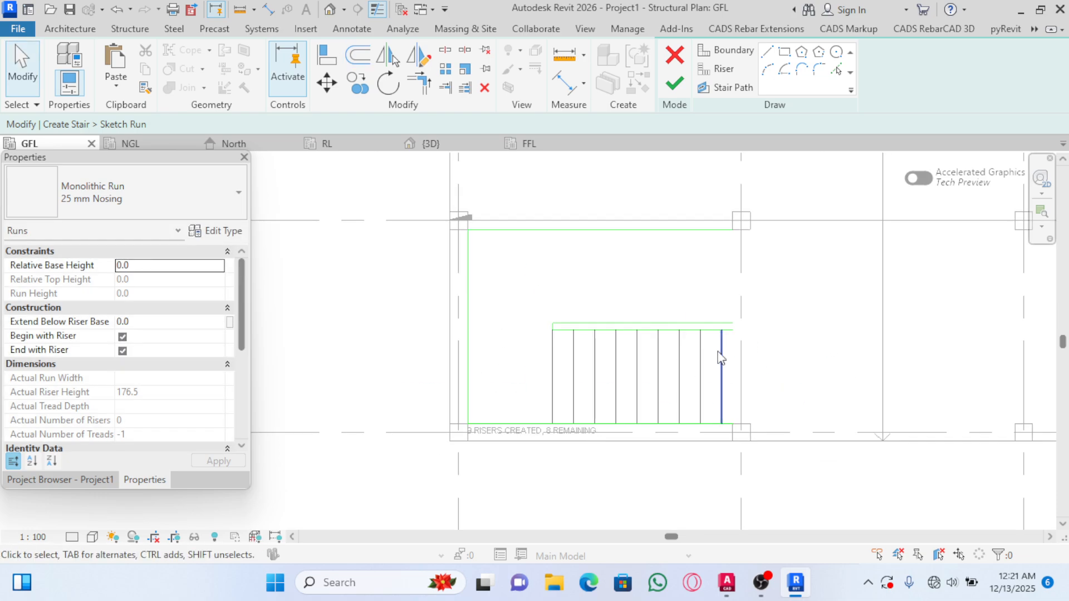
scroll(712, 383, up, 2)
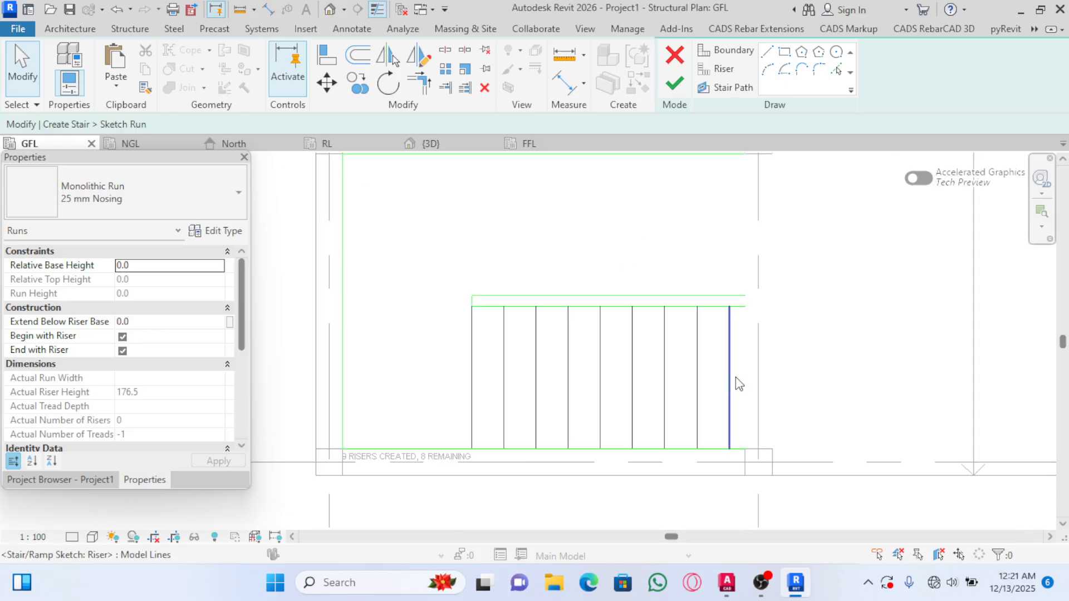
mouse_move(745, 372)
mouse_down()
mouse_move(618, 400)
mouse_move(447, 400)
mouse_up()
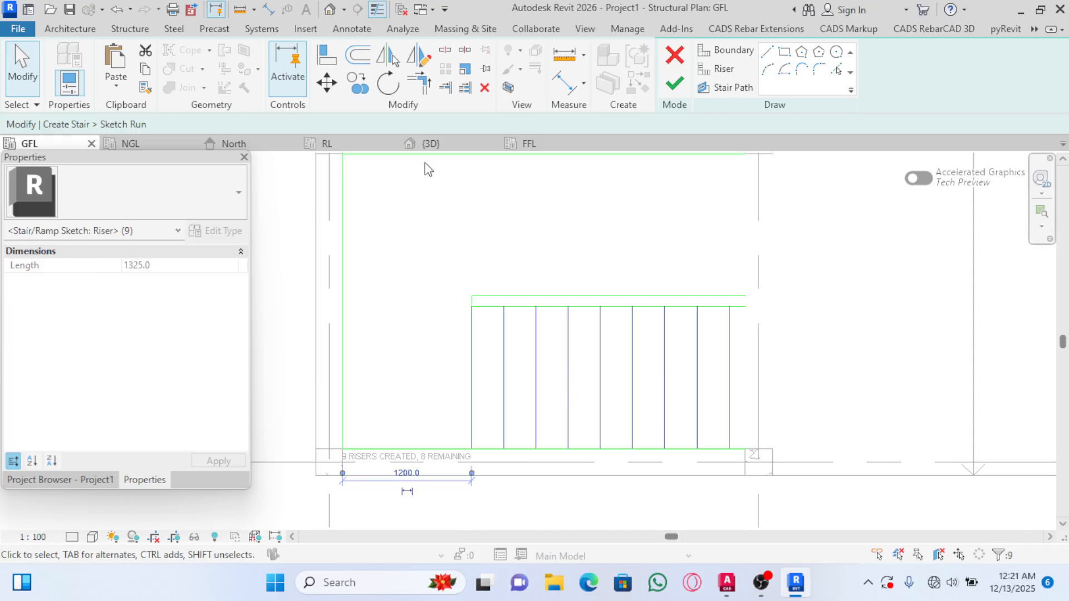
click(418, 56)
scroll(485, 290, up, 4)
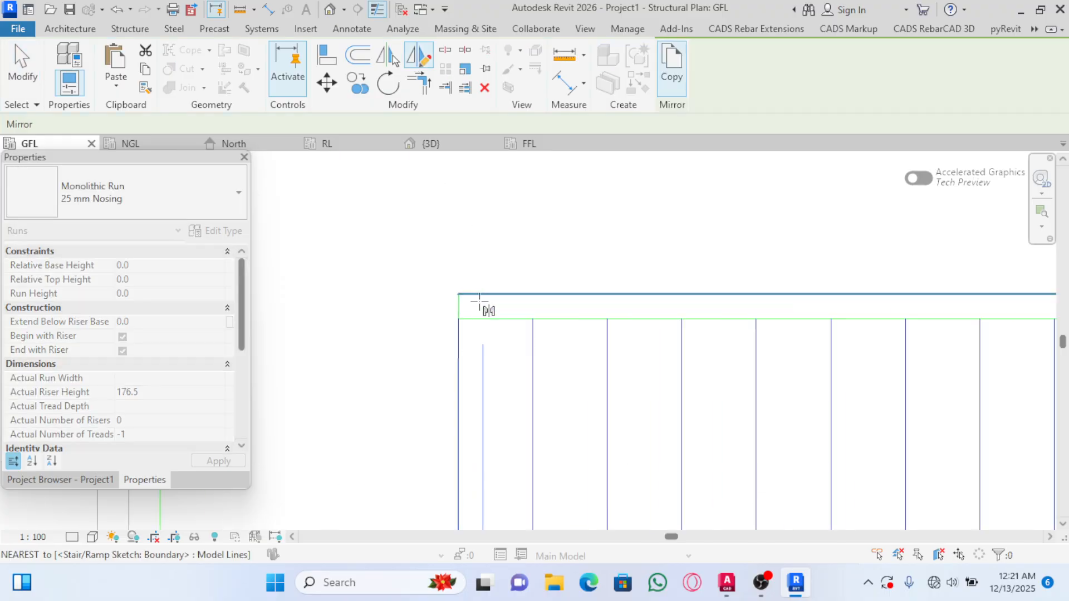
click(447, 304)
click(533, 304)
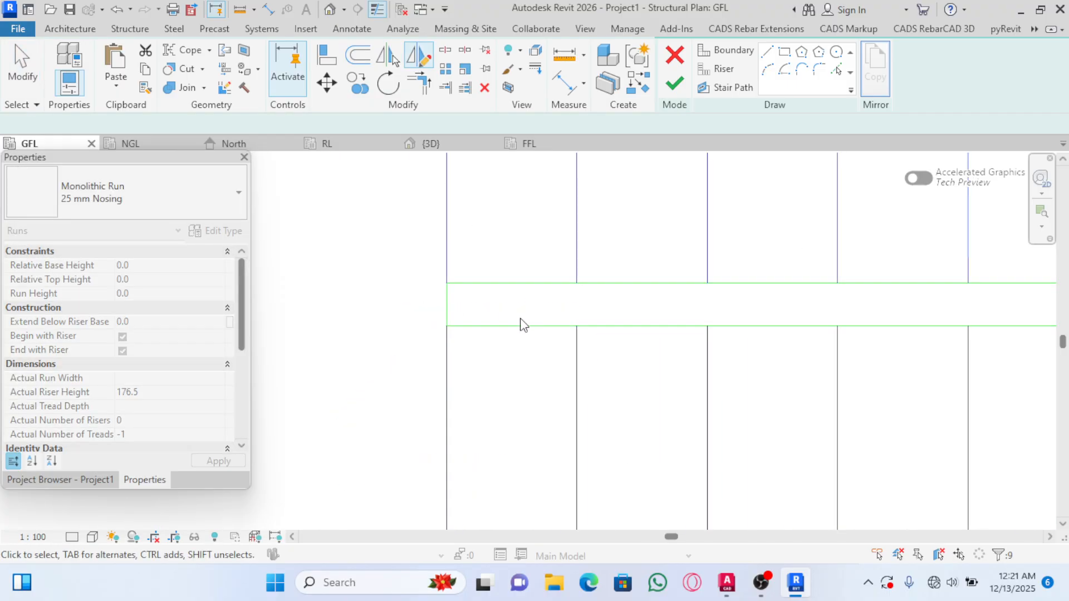
scroll(525, 351, down, 4)
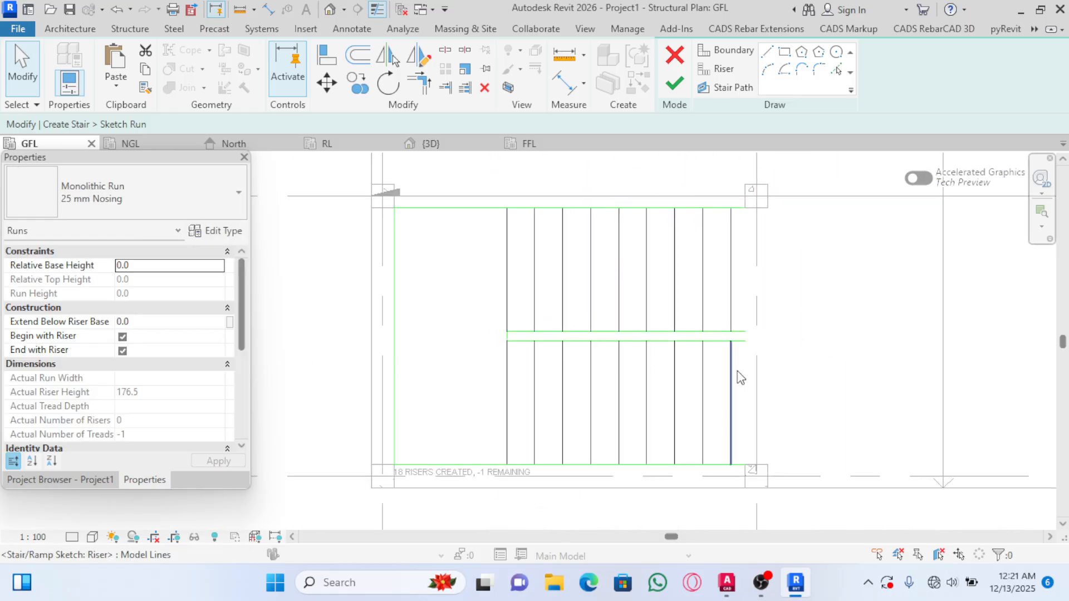
Check the riser count note and delete the upper flight's riser nearest grid B
scroll(754, 369, up, 2)
scroll(482, 500, up, 1)
scroll(482, 500, down, 1)
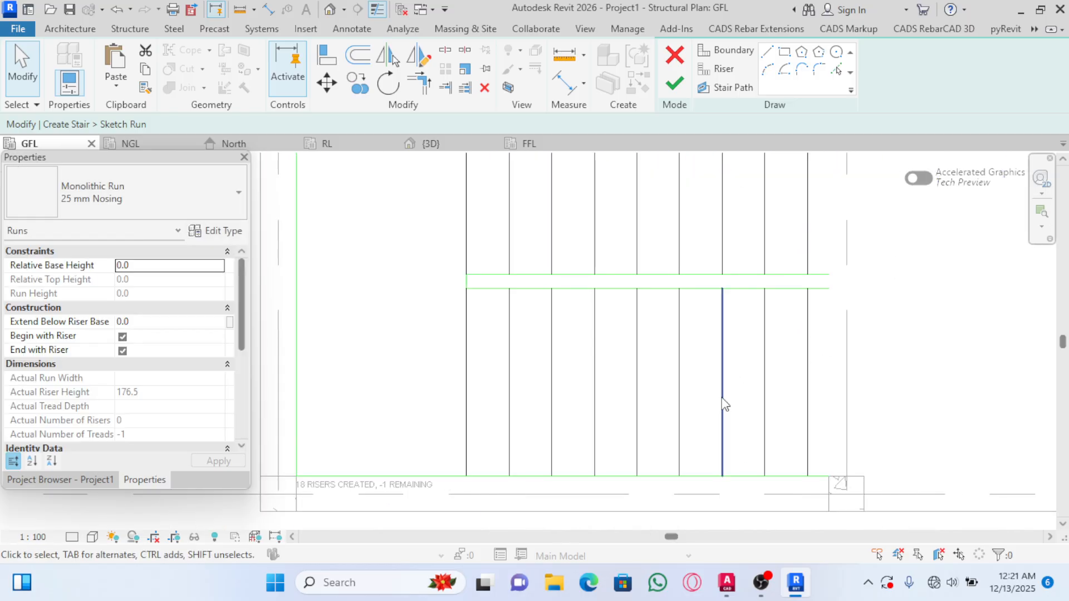
scroll(670, 316, down, 1)
scroll(508, 448, up, 2)
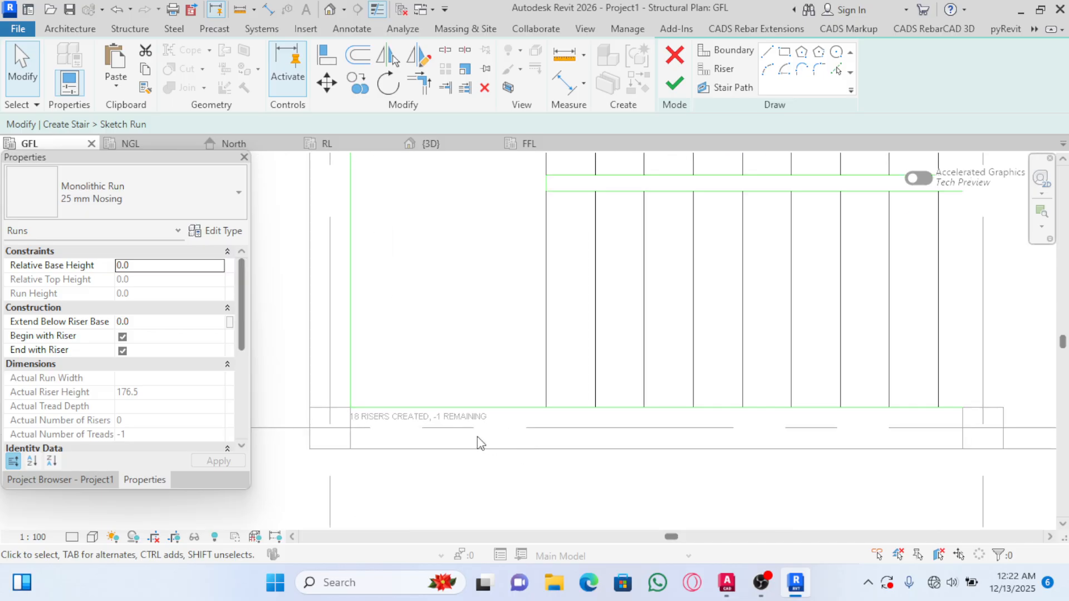
scroll(641, 443, down, 2)
scroll(868, 334, down, 2)
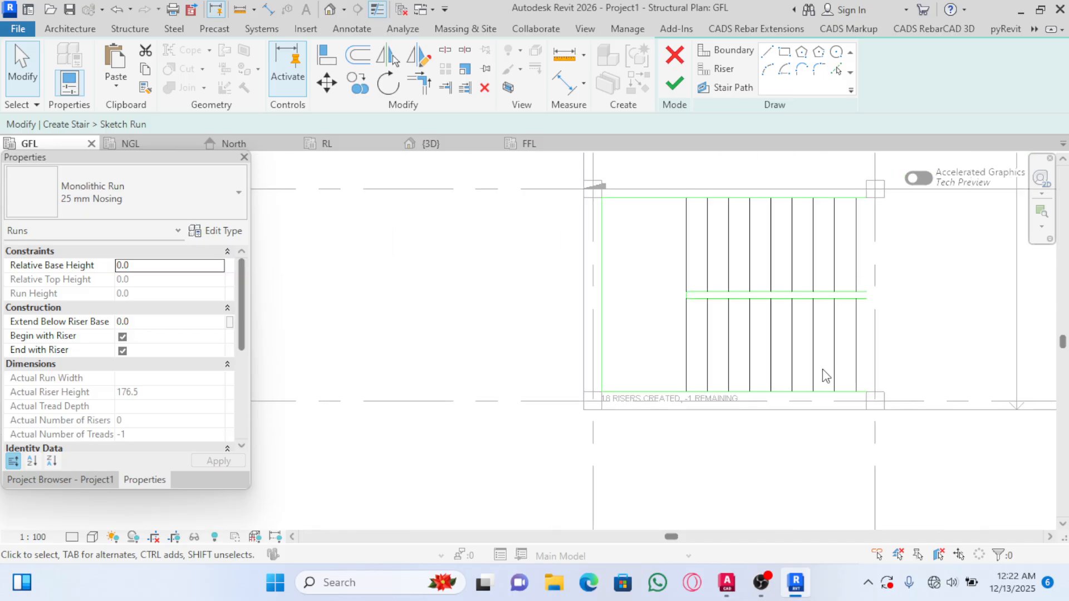
scroll(891, 252, up, 2)
click(842, 271)
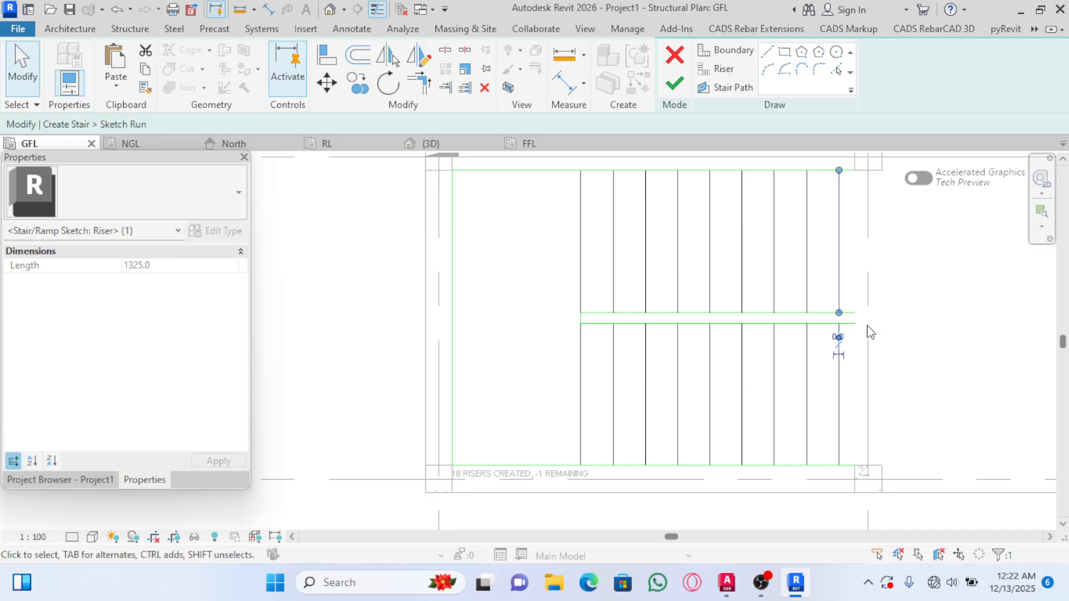
key(Delete)
scroll(845, 335, down, 2)
scroll(796, 290, up, 2)
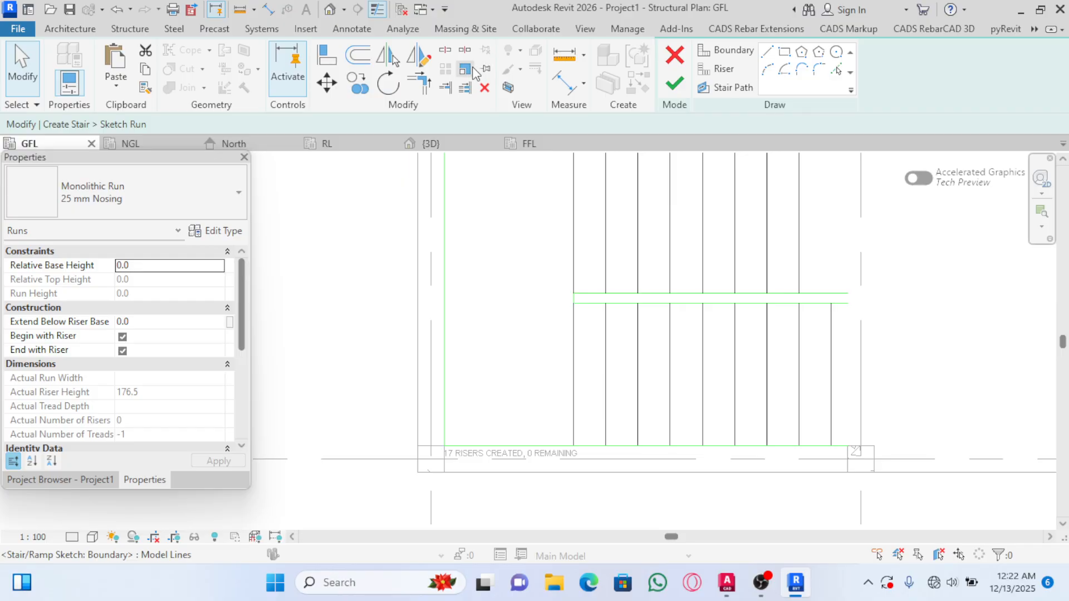
Trim the upper flight's outer and inner boundary lines to meet its riser nearest grid B
click(419, 82)
scroll(768, 310, down, 1)
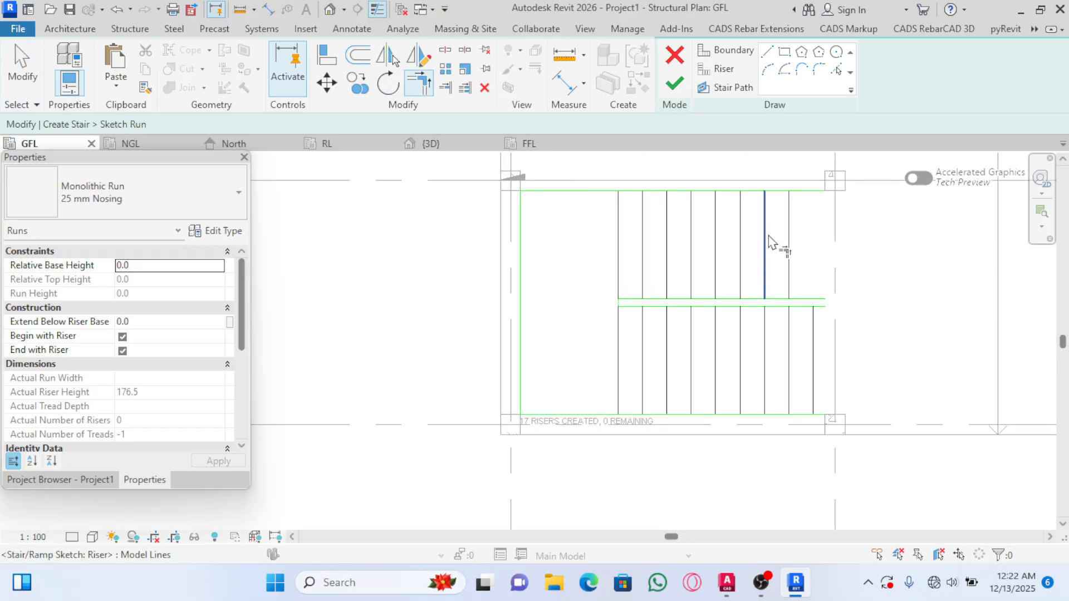
click(783, 199)
click(790, 231)
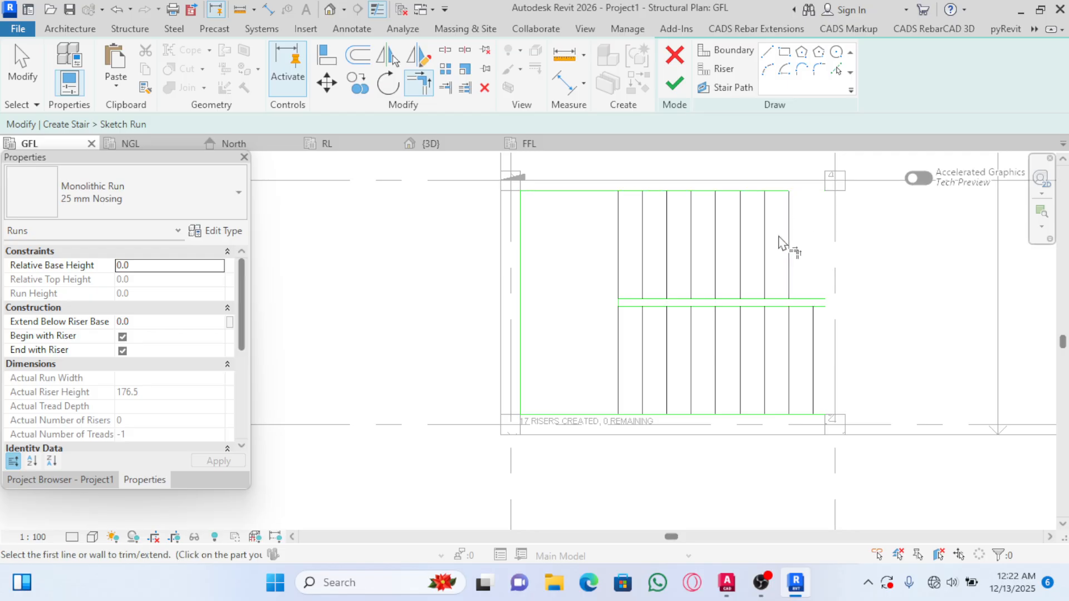
scroll(616, 377, down, 2)
scroll(680, 358, up, 2)
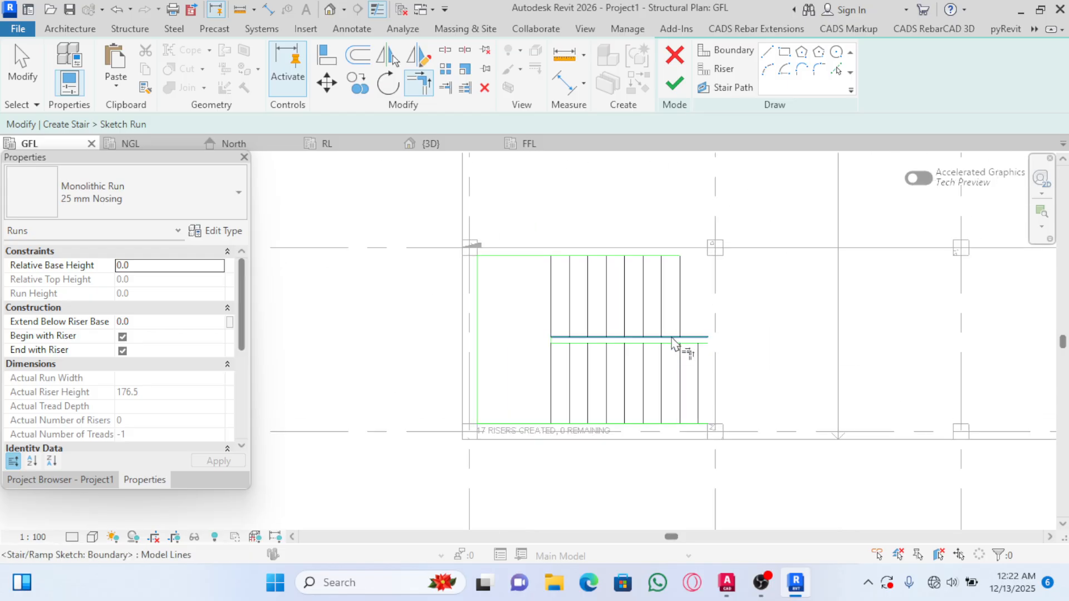
scroll(674, 339, up, 3)
click(671, 336)
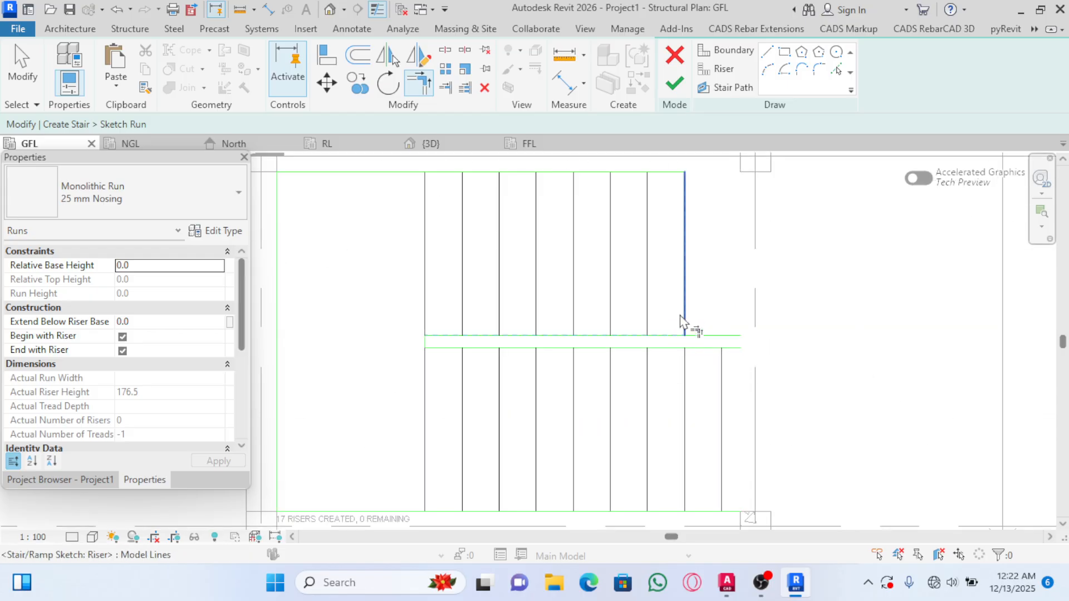
click(687, 309)
Trim the lower flight's inner and outer boundary lines to corners with its riser nearest grid B
click(721, 350)
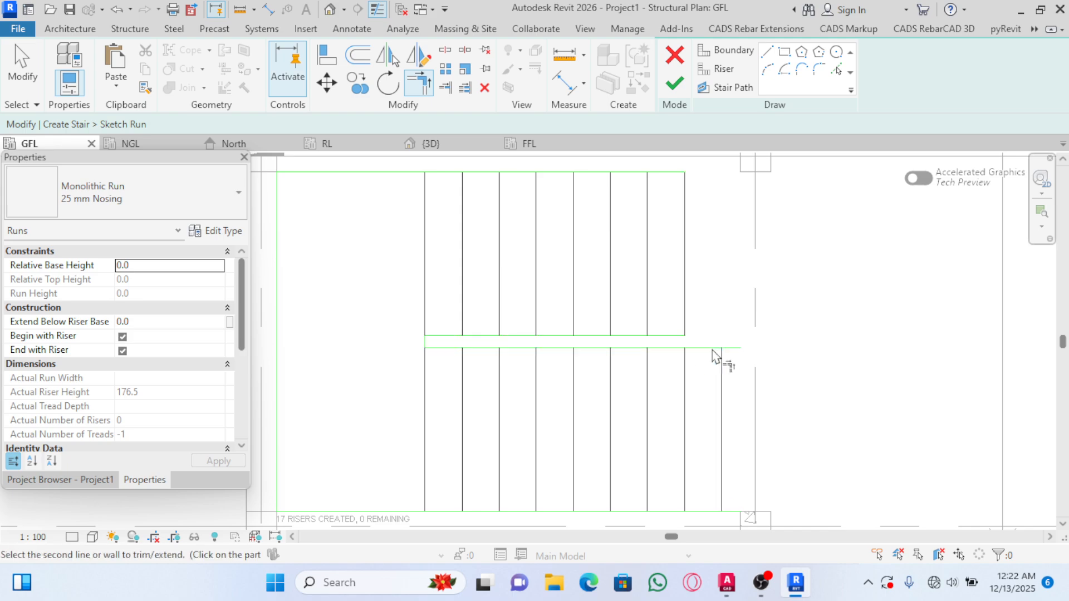
click(722, 383)
scroll(746, 353, down, 2)
scroll(743, 432, up, 2)
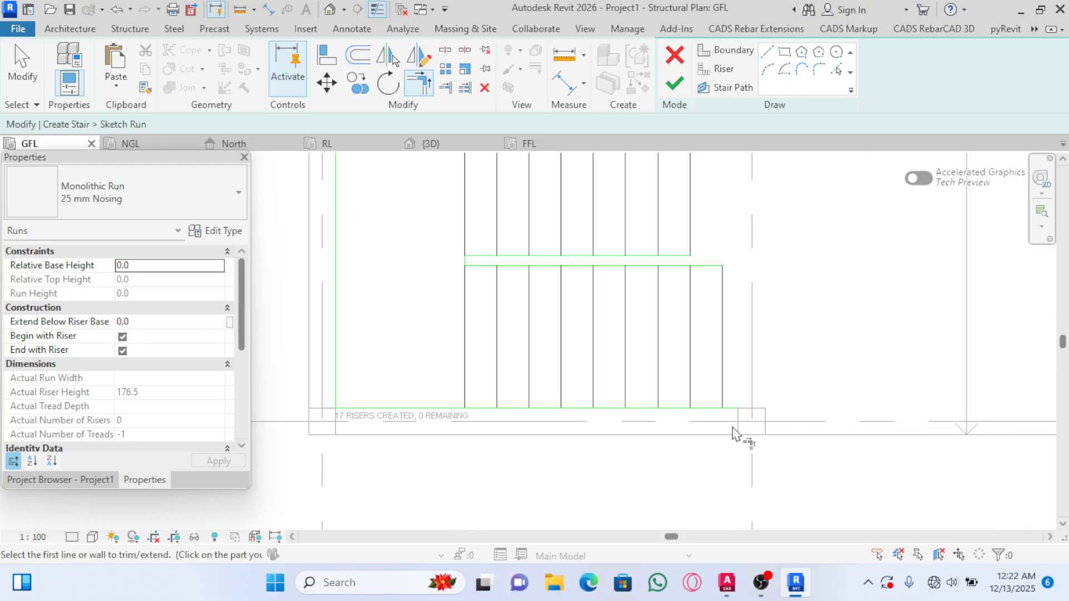
click(710, 411)
scroll(709, 403, down, 3)
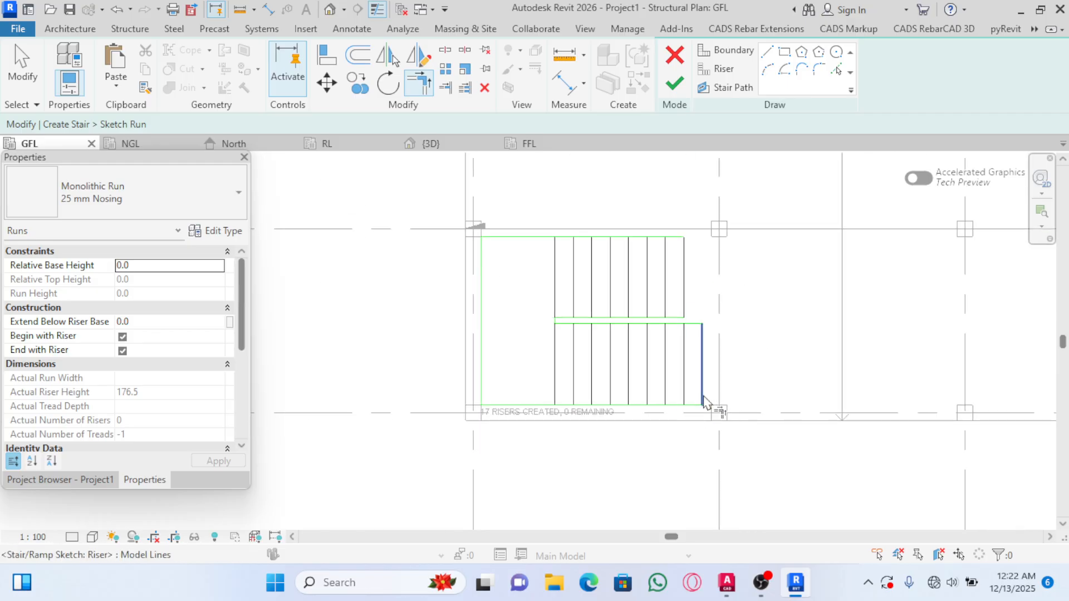
key(Escape)
scroll(572, 328, down, 2)
scroll(674, 321, up, 2)
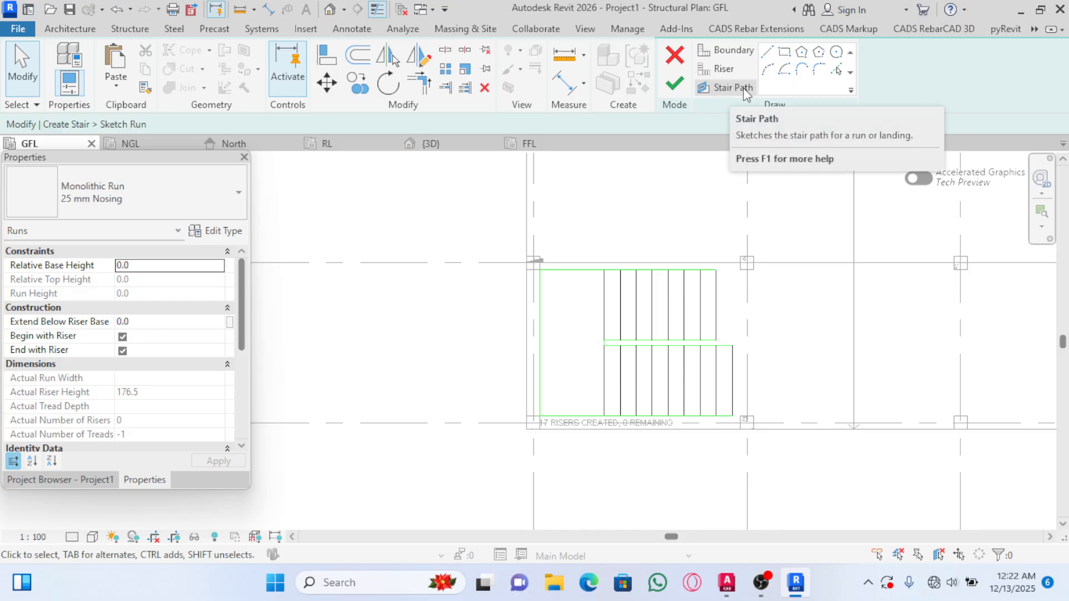
Draw a straight stair path from the midpoint of the upper flight's end riser to the middle of the landing
click(724, 89)
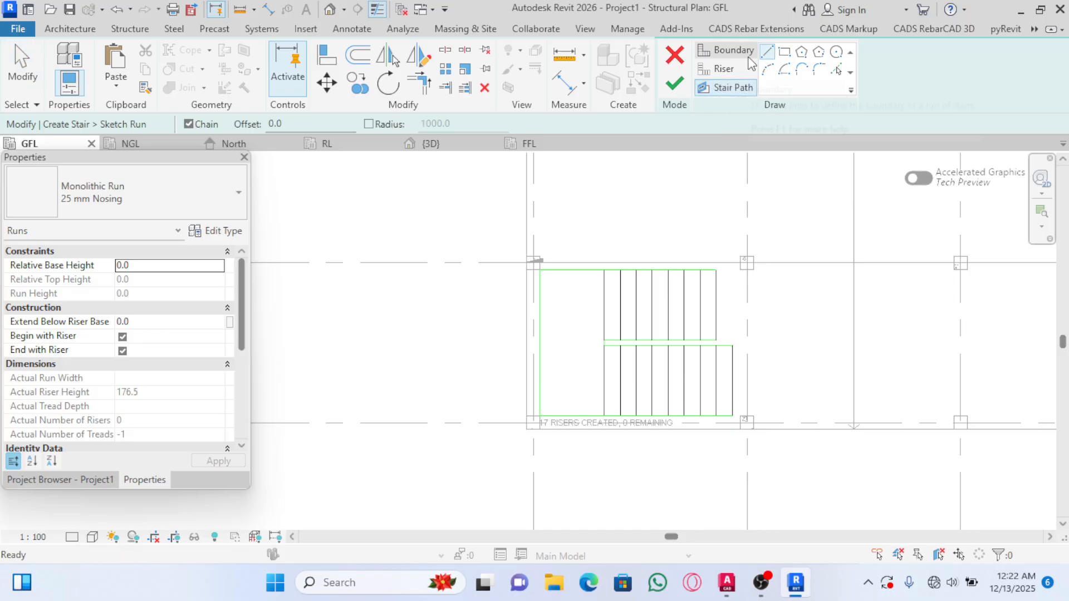
click(767, 53)
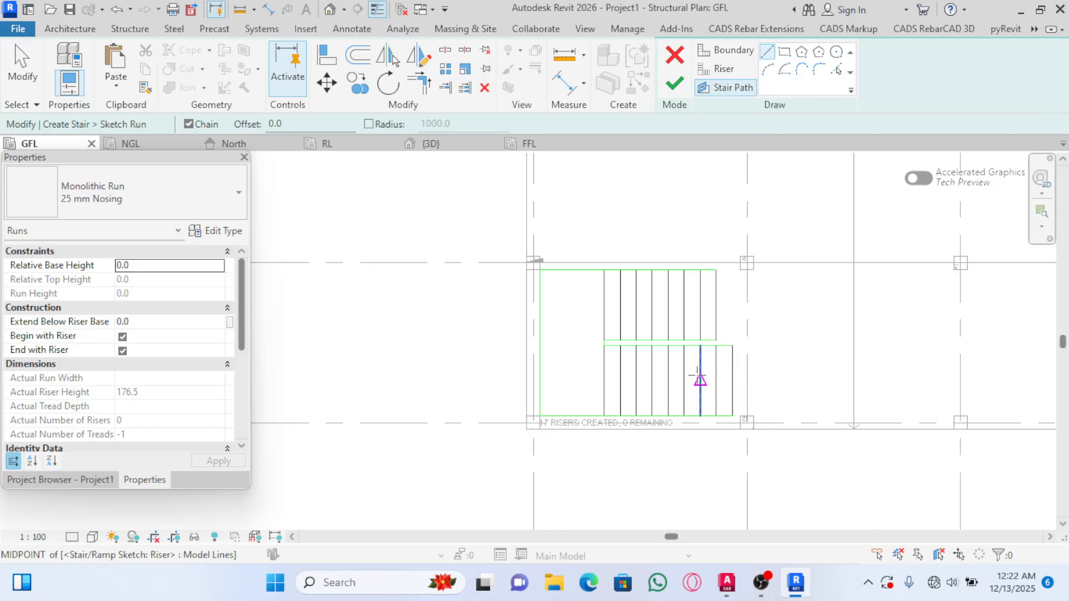
scroll(657, 373, up, 2)
scroll(733, 255, down, 1)
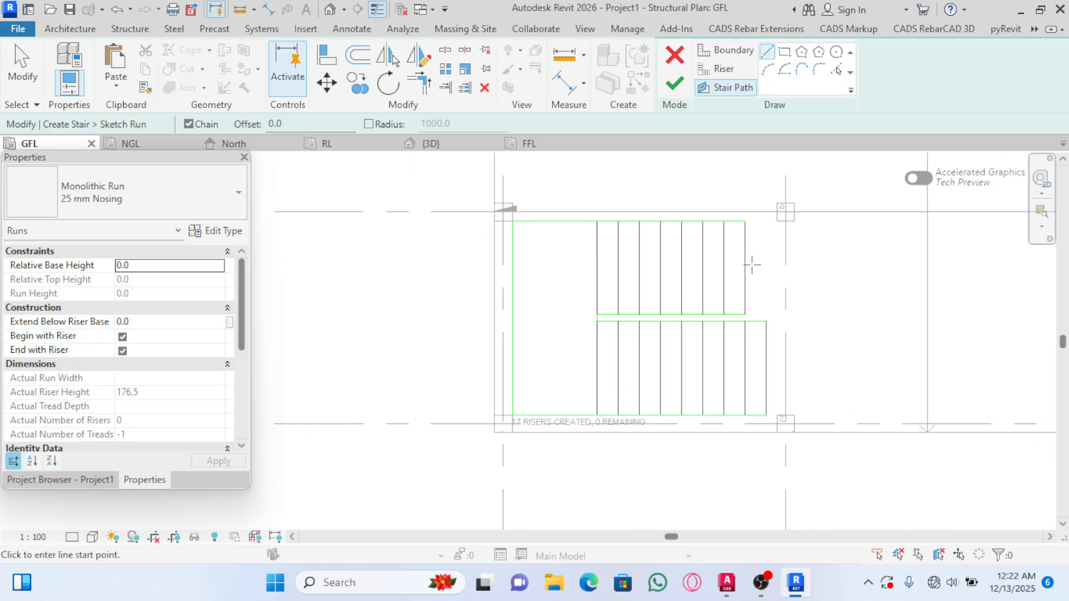
click(747, 272)
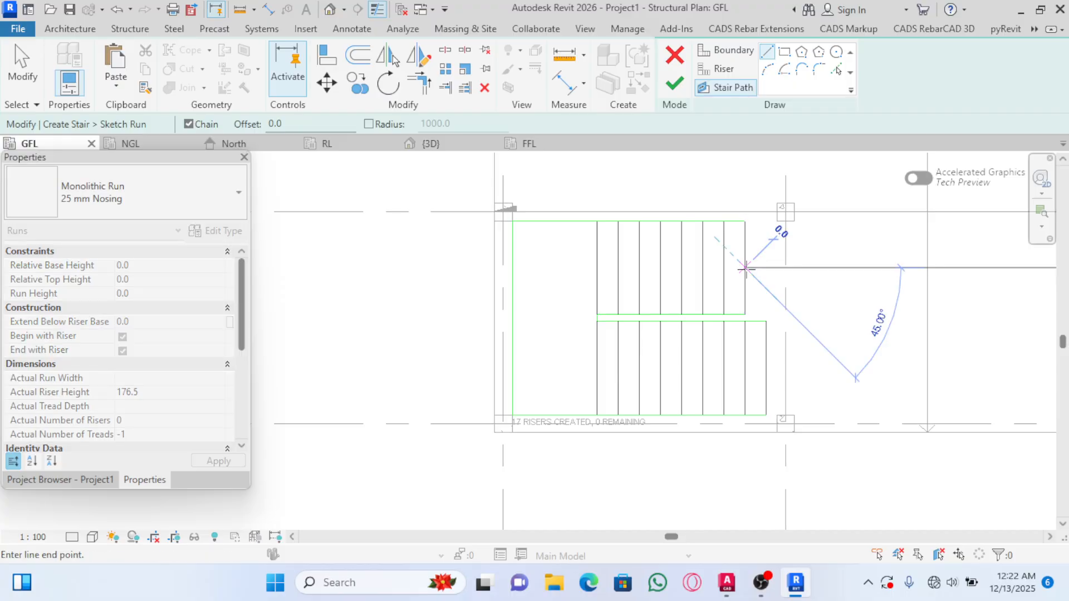
click(554, 268)
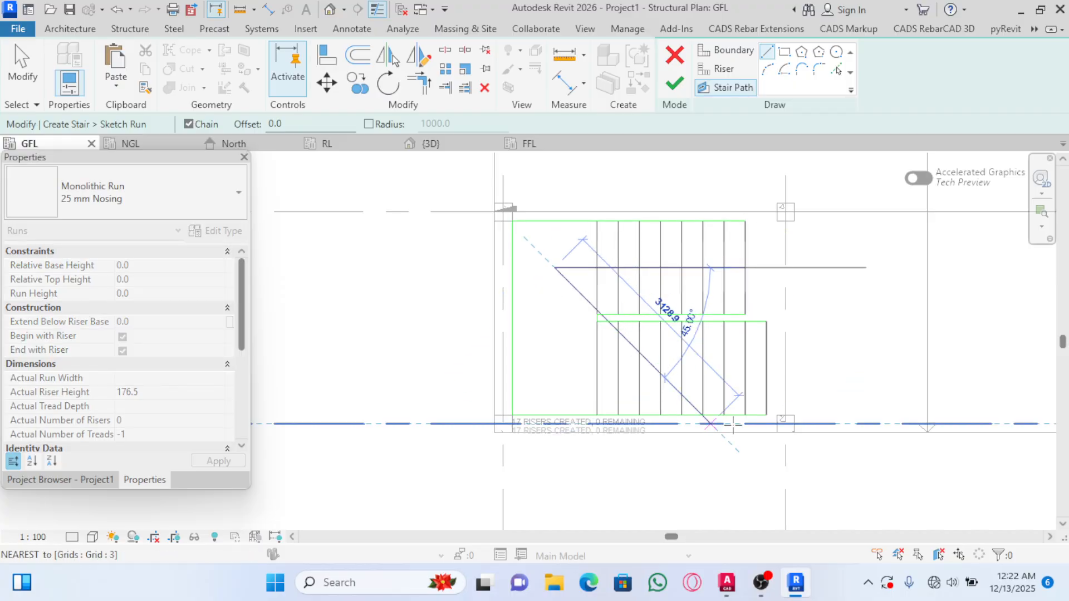
key(Escape)
Draw the lower flight's stair path from its end riser's midpoint into the landing and connect both paths with a perpendicular line
click(766, 368)
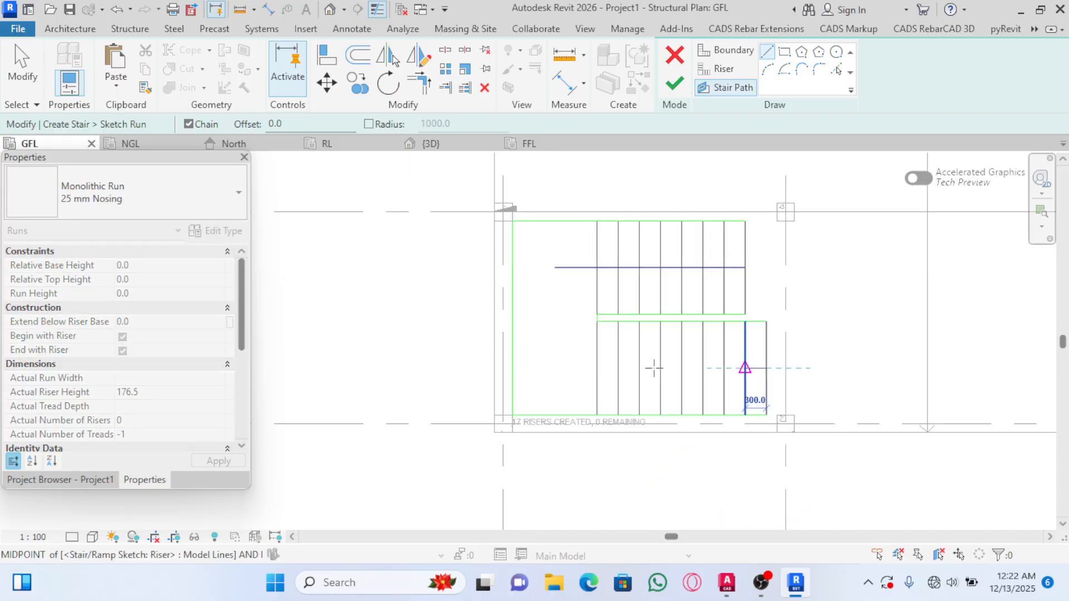
click(554, 368)
key(Escape)
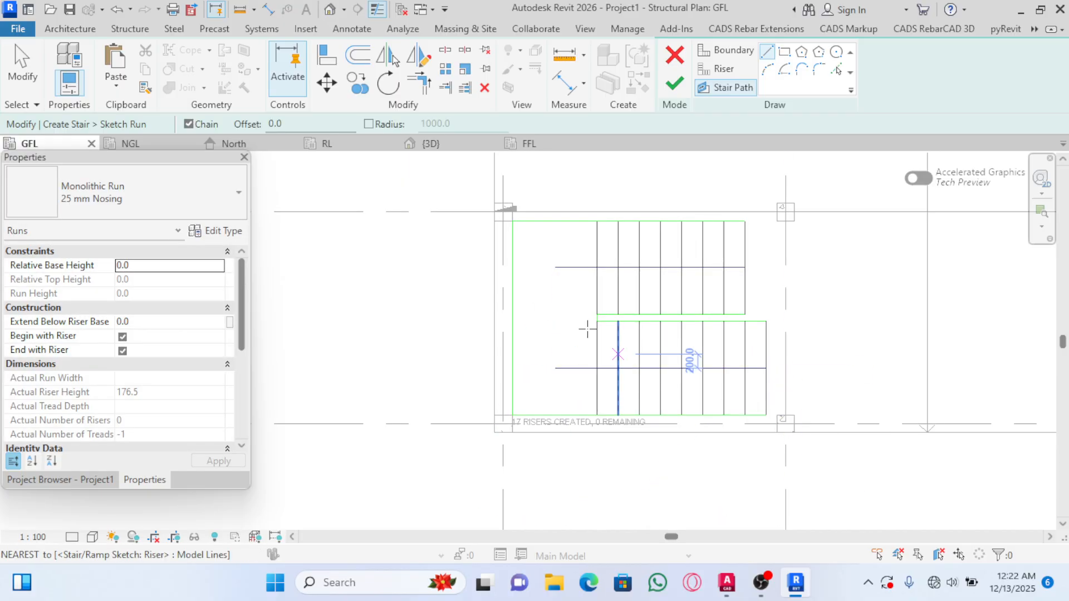
click(555, 267)
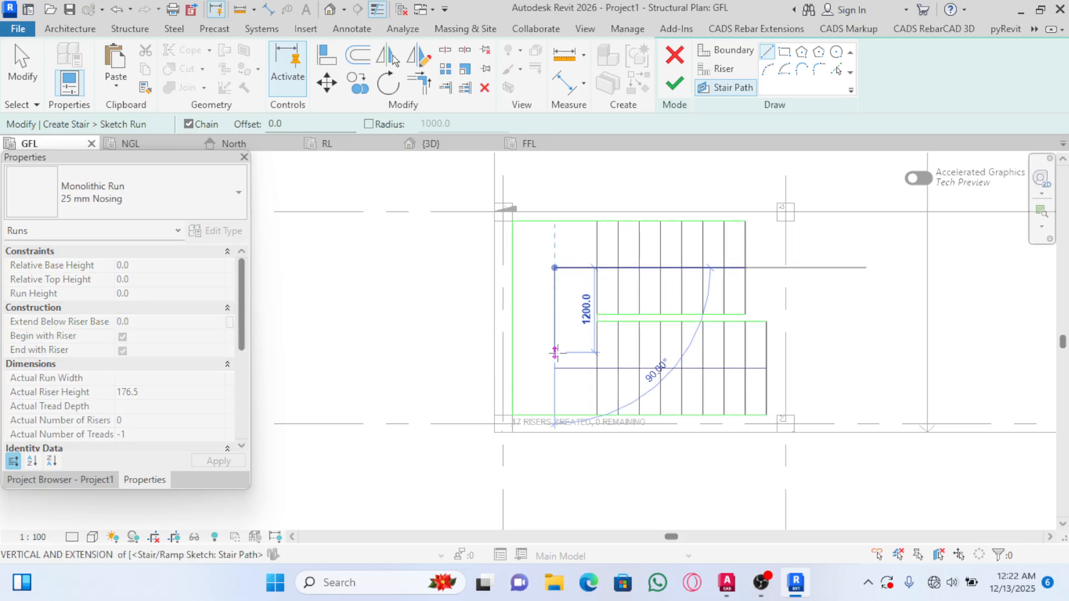
click(555, 368)
key(Escape)
scroll(835, 363, up, 2)
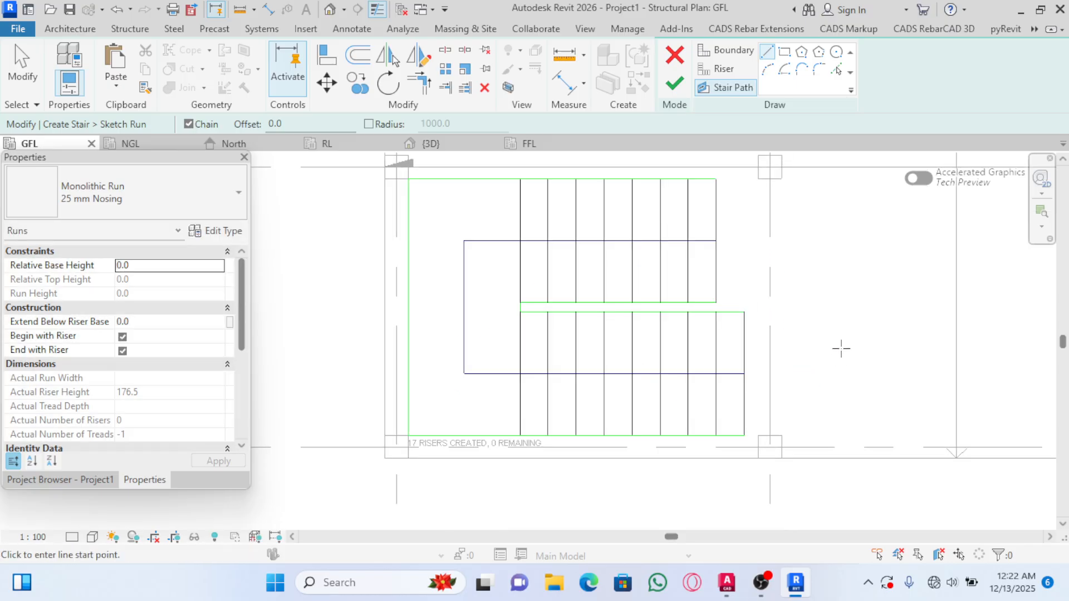
key(Escape)
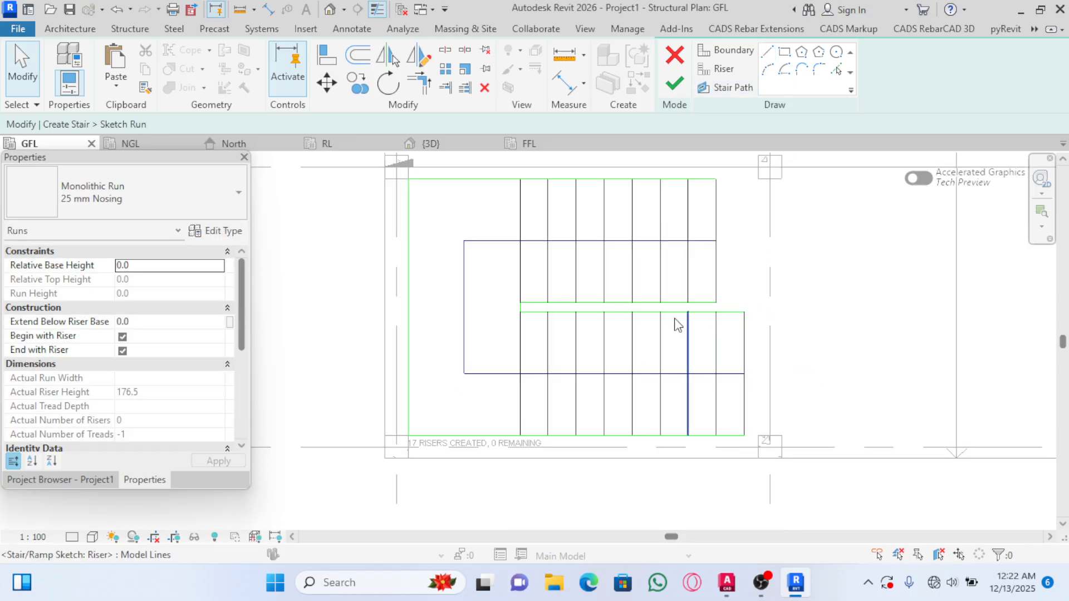
Finish the run sketch and check the resulting flights and stair path direction in plan
click(674, 84)
scroll(644, 358, down, 2)
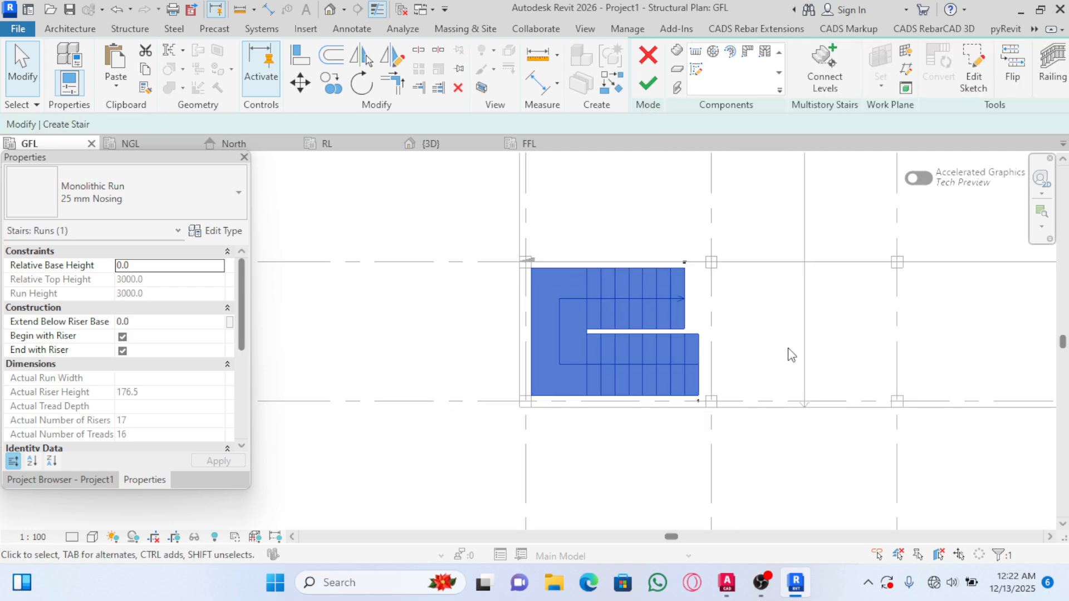
scroll(723, 295, up, 1)
scroll(639, 329, down, 1)
scroll(638, 329, up, 2)
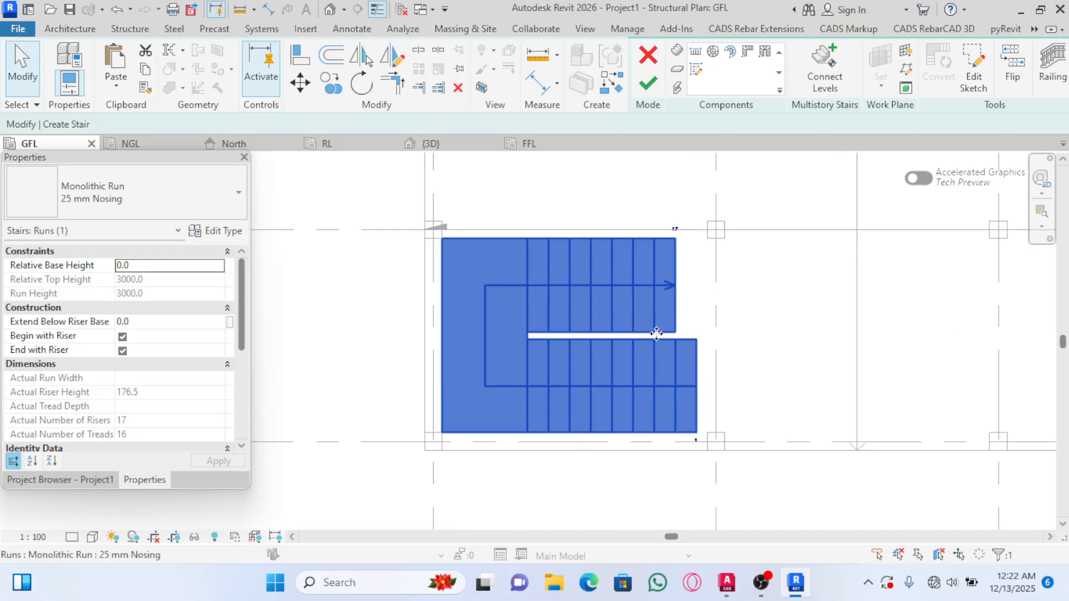
scroll(638, 330, down, 4)
scroll(636, 351, up, 2)
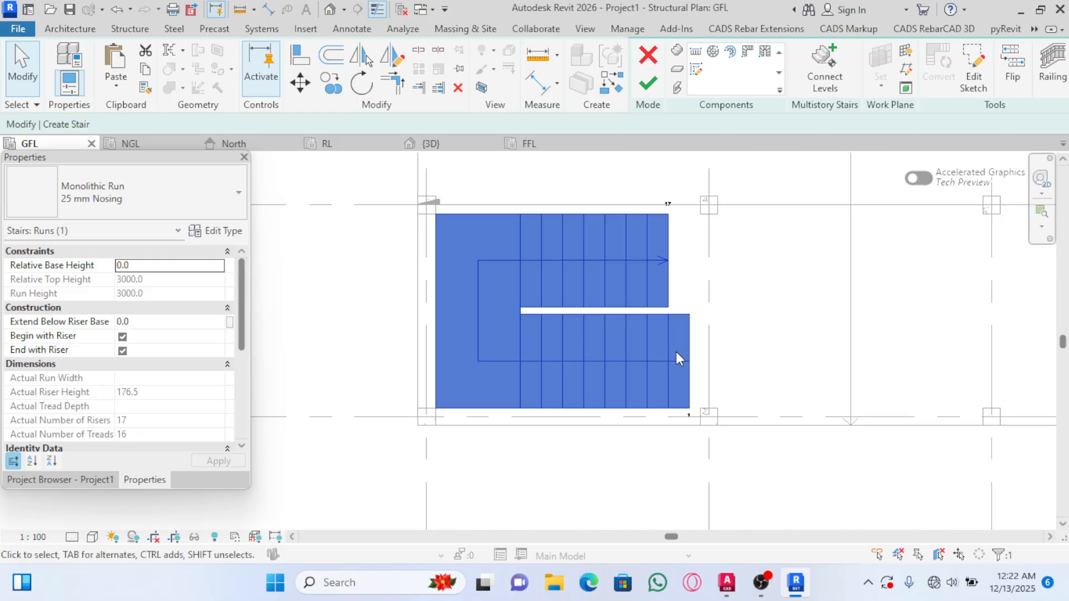
click(715, 360)
scroll(676, 355, down, 1)
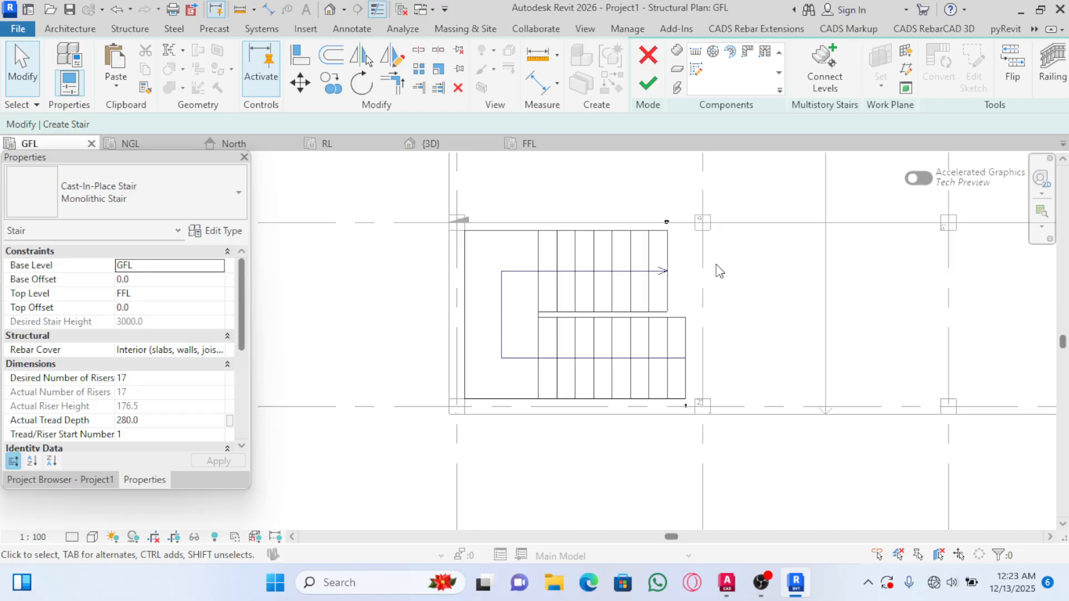
Flip the stair's direction so that it ascends from the other flight, and finish the stair
click(1014, 76)
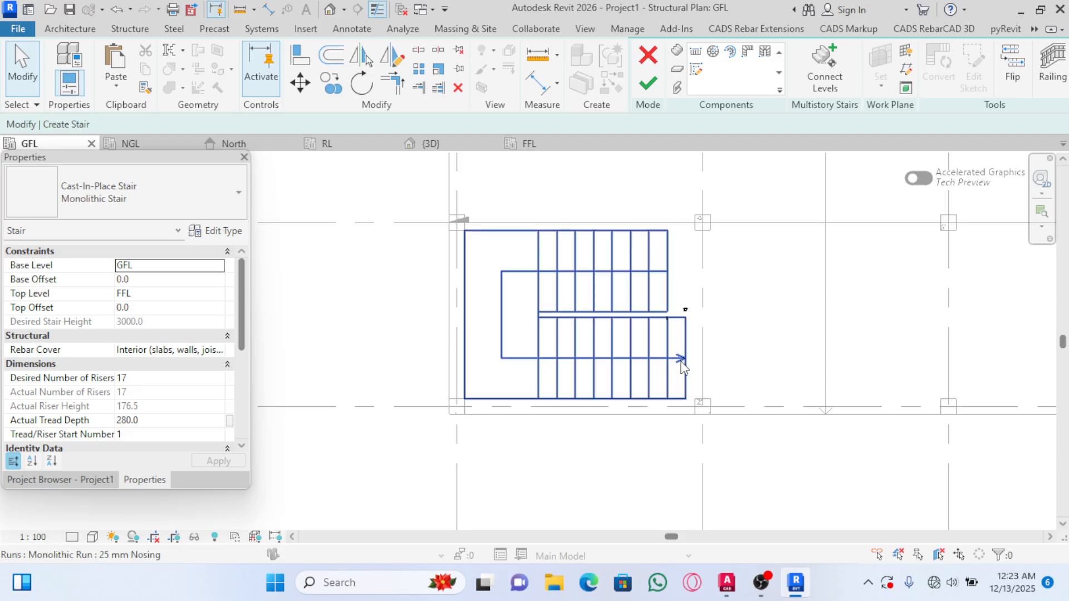
click(647, 84)
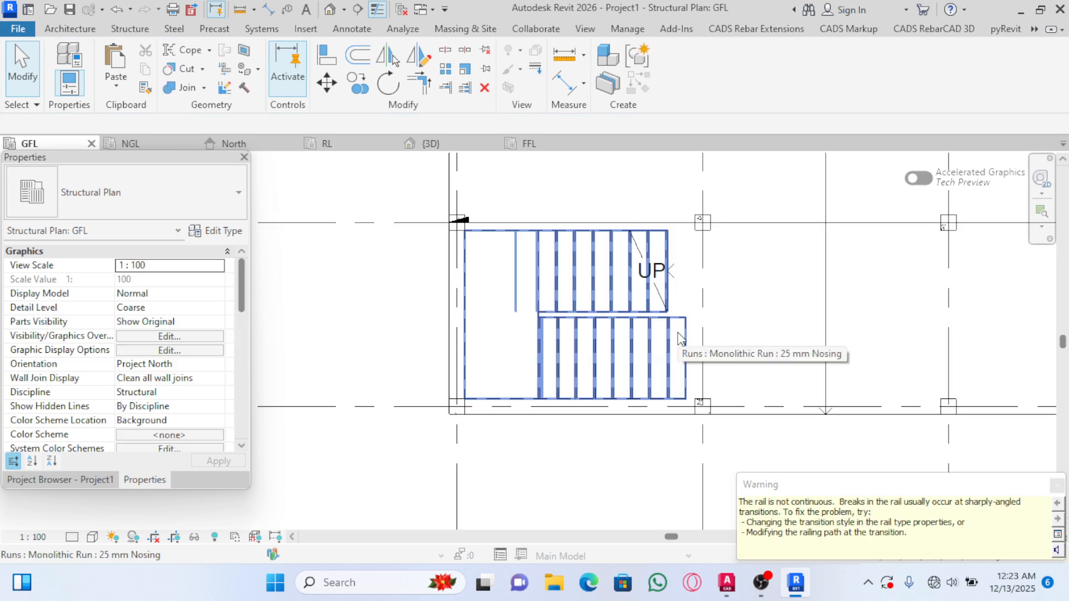
scroll(707, 228, down, 6)
scroll(749, 303, up, 3)
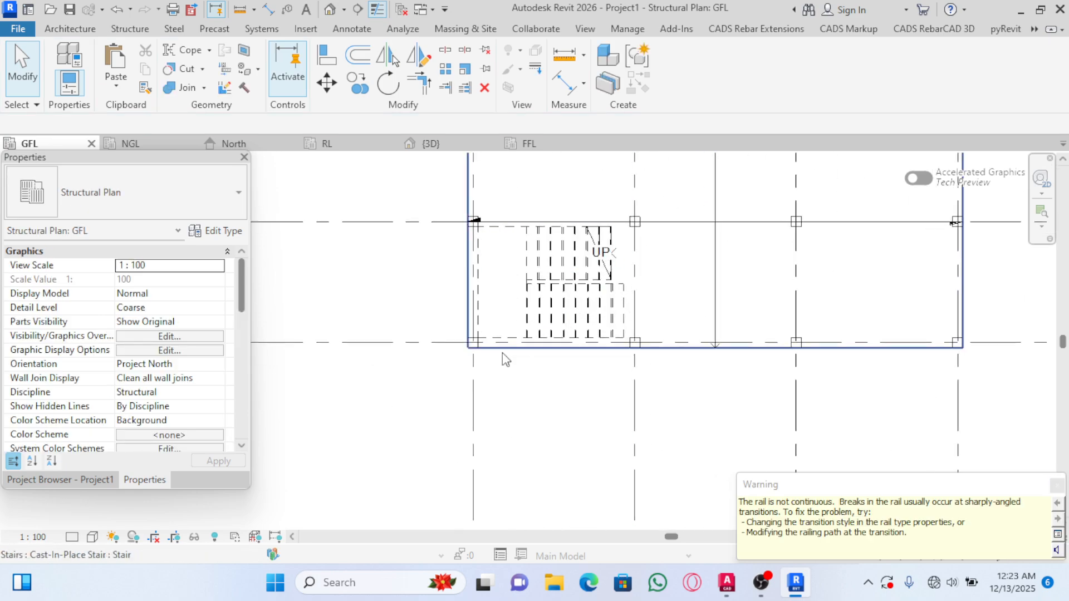
scroll(505, 359, down, 3)
Make the Stairs category visible in the {3D} view through its Visibility/Graphic Overrides and view the new stair
click(445, 142)
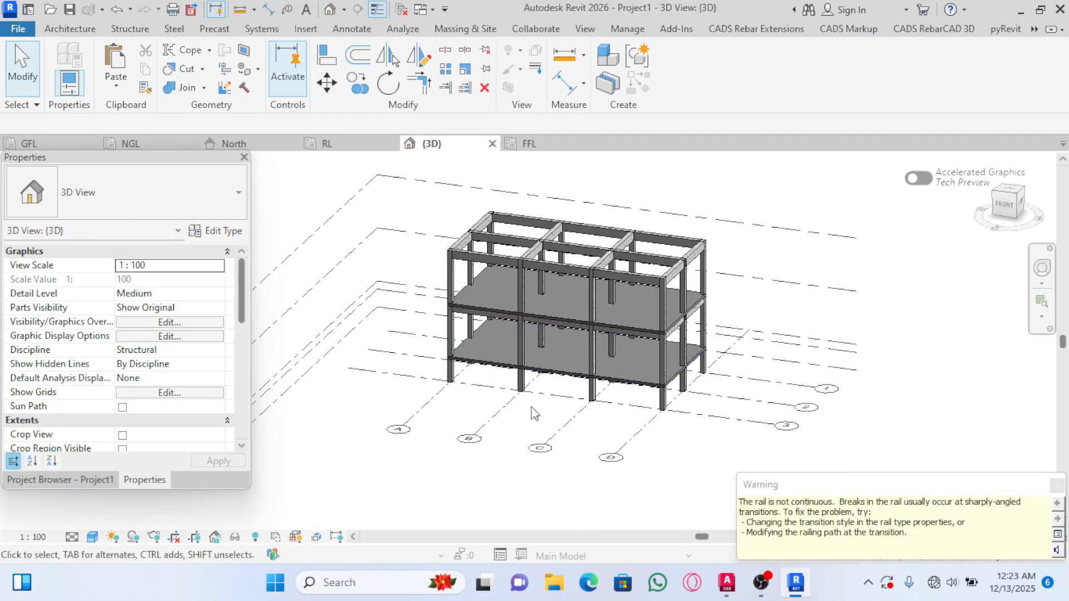
scroll(649, 328, up, 3)
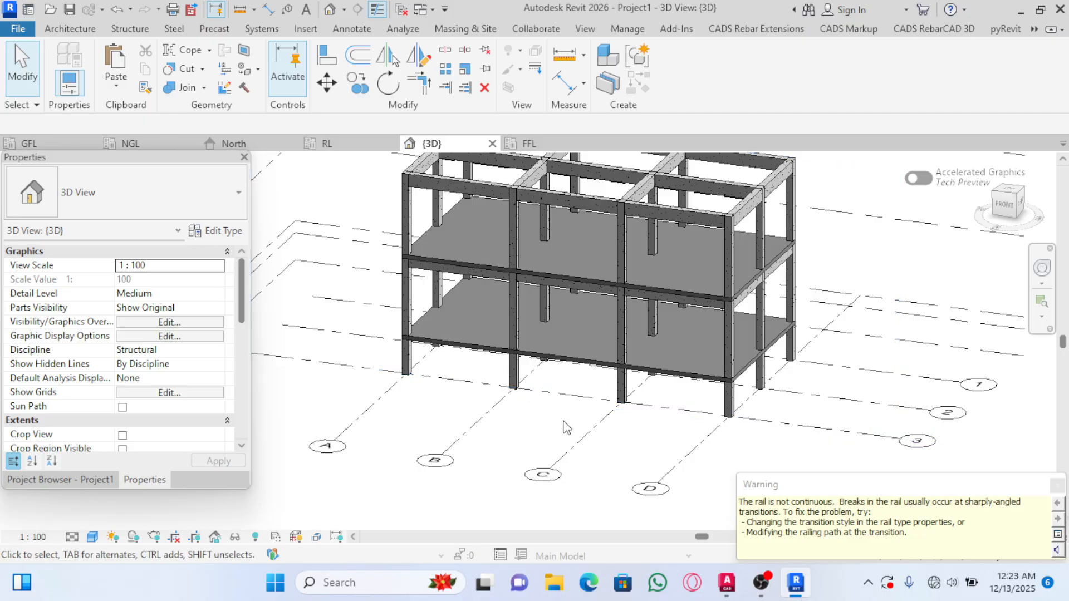
key(v)
key(v)
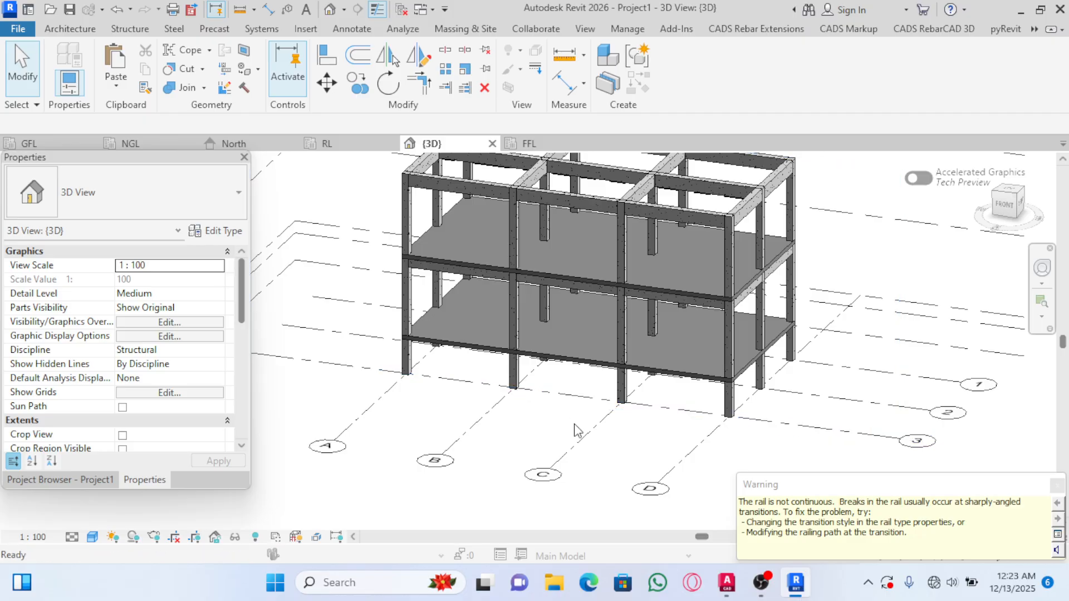
scroll(199, 307, down, 9)
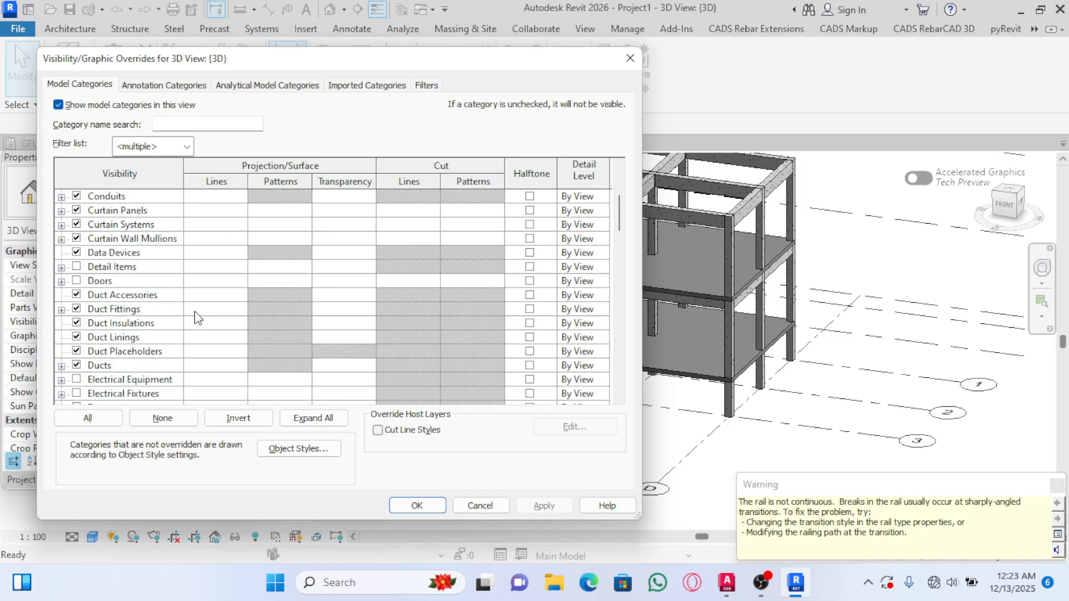
scroll(191, 333, down, 8)
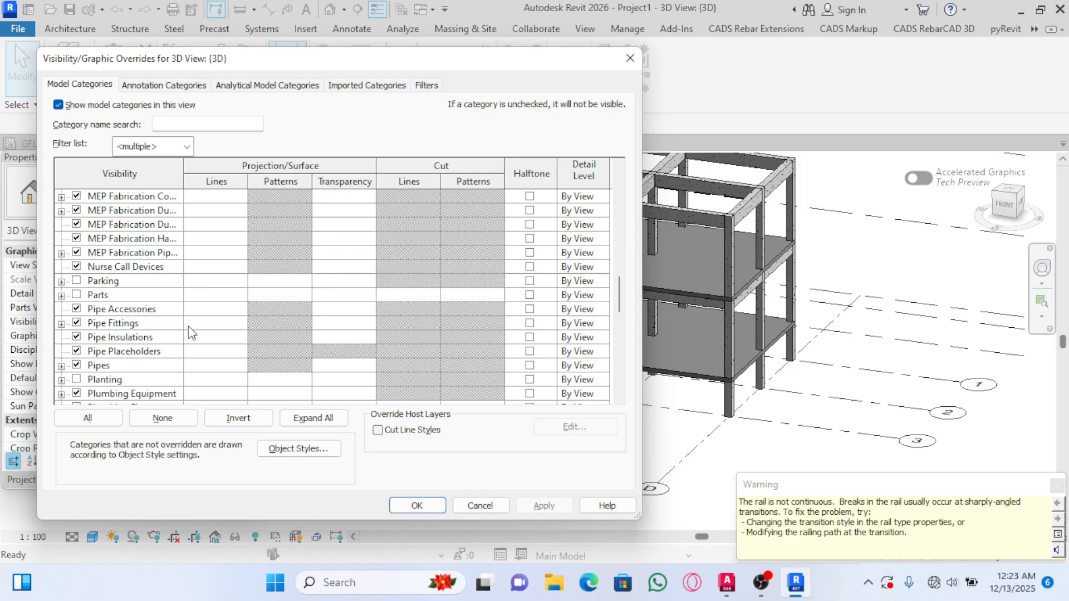
scroll(191, 333, down, 4)
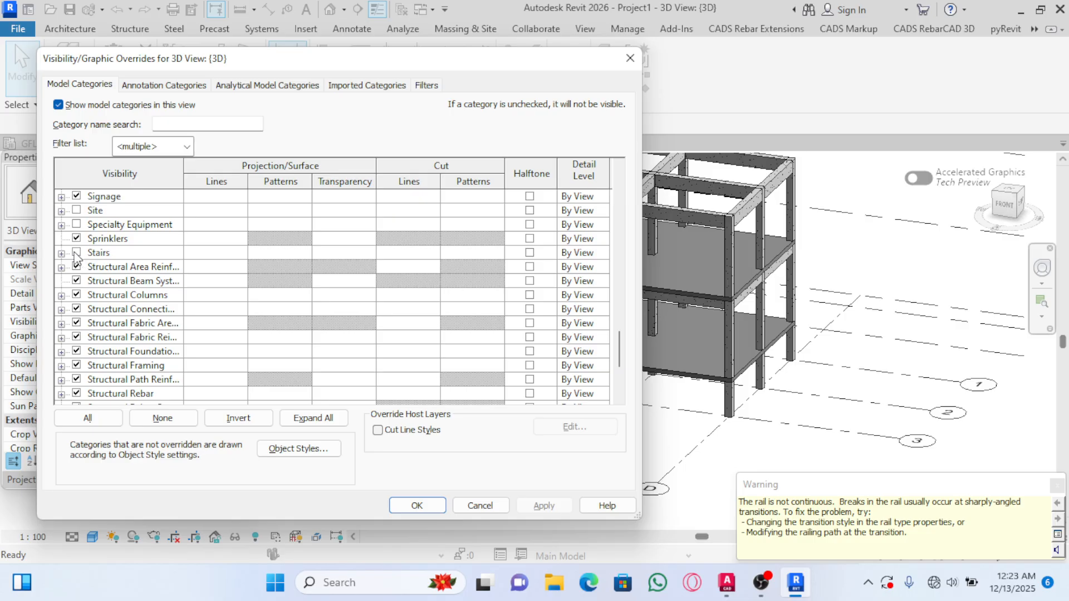
click(76, 253)
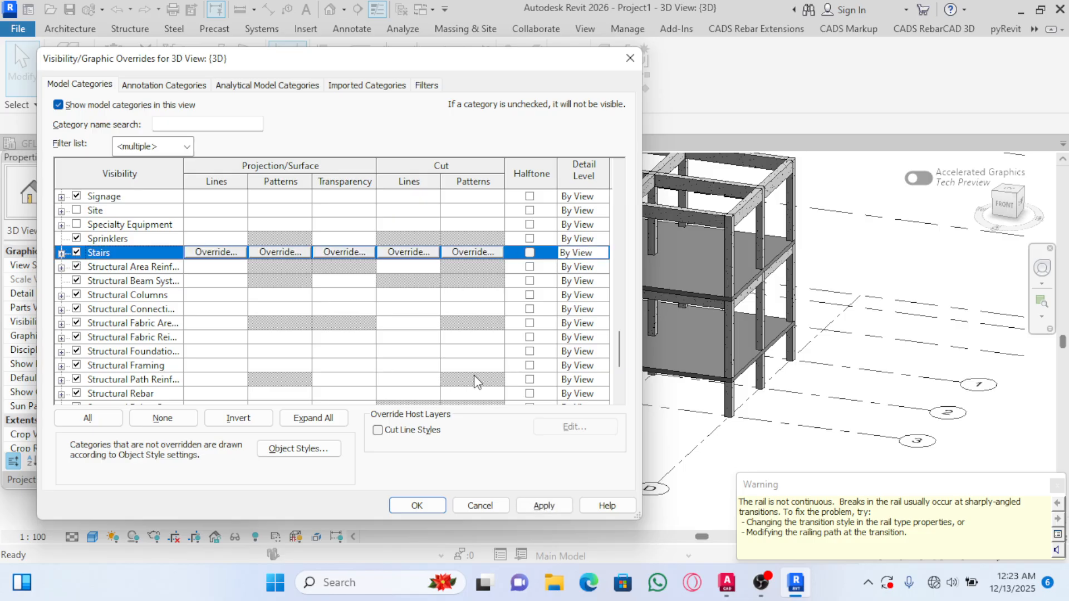
click(545, 507)
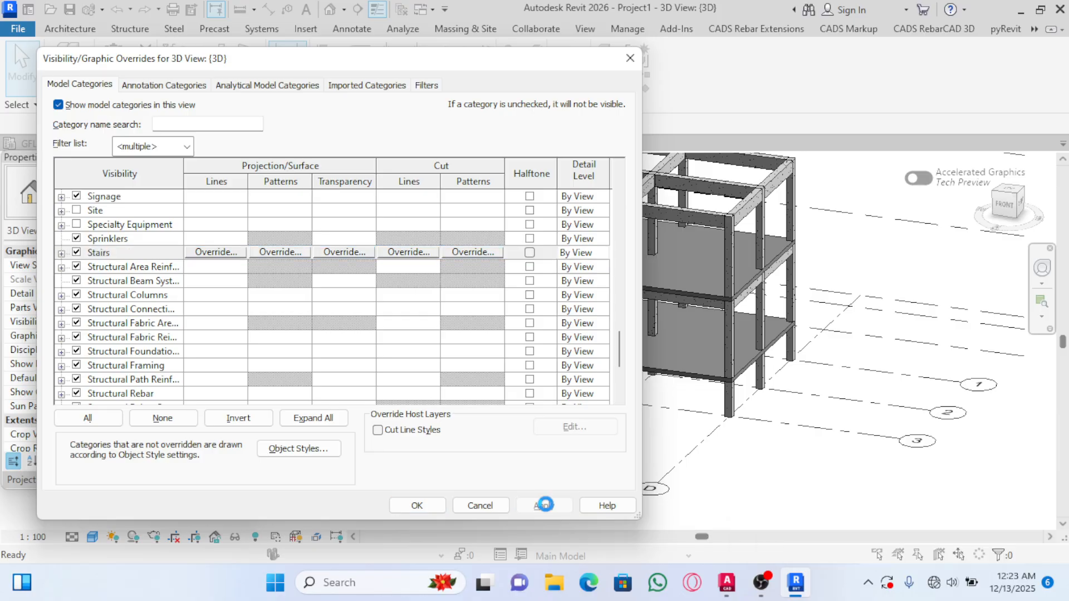
click(417, 506)
scroll(469, 315, up, 5)
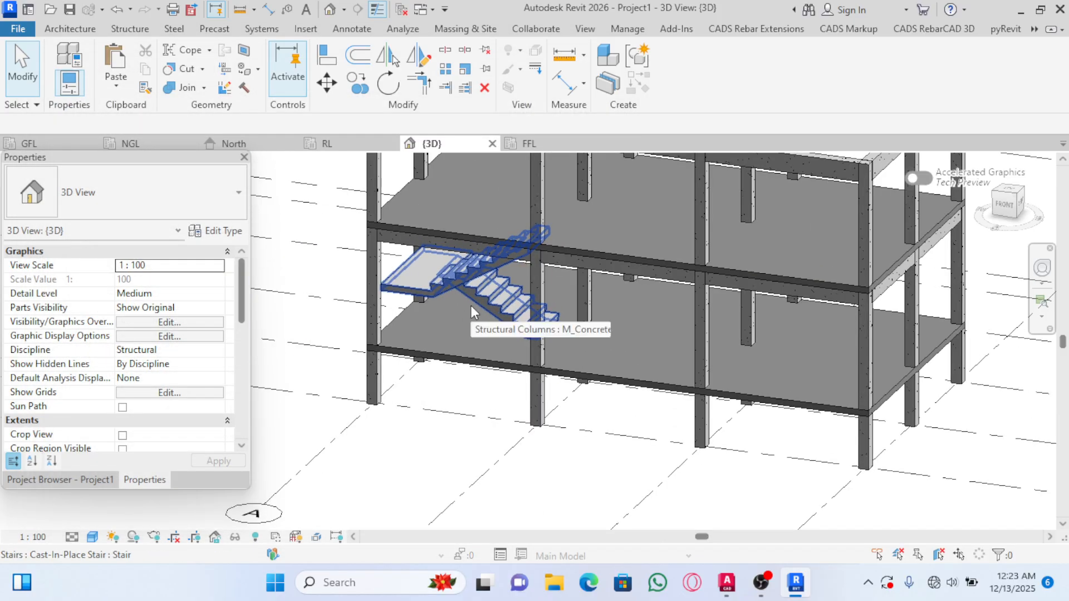
scroll(589, 280, down, 5)
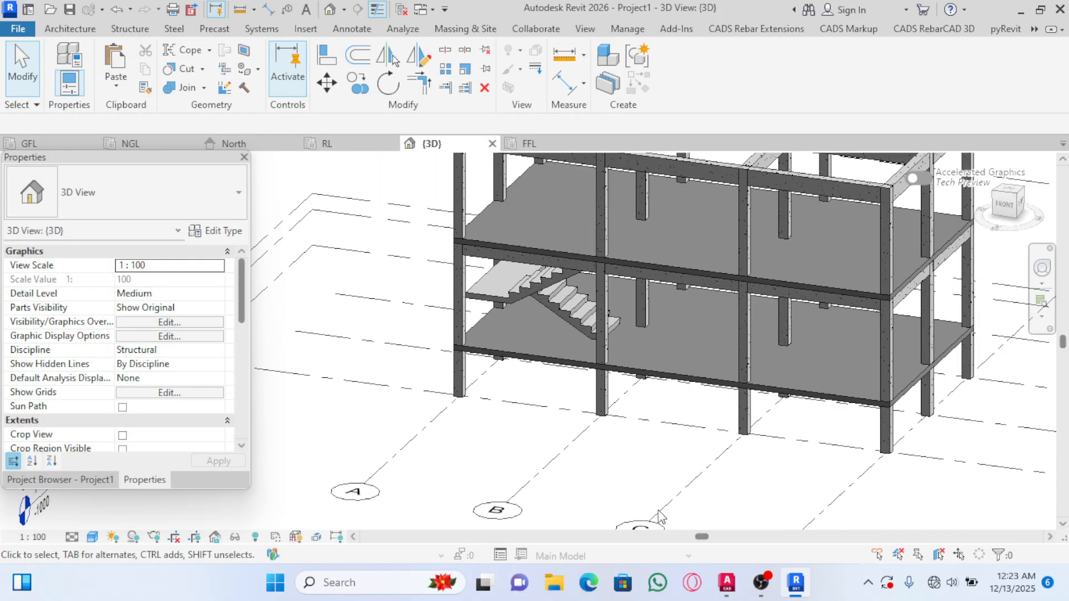
Examine the finished stair and the concrete frame from several angles in the 3D view
mouse_move(711, 509)
shift+middle_down()
mouse_move(753, 482)
mouse_move(683, 420)
mouse_move(690, 375)
mouse_move(800, 427)
shift+middle_up()
scroll(628, 451, down, 1)
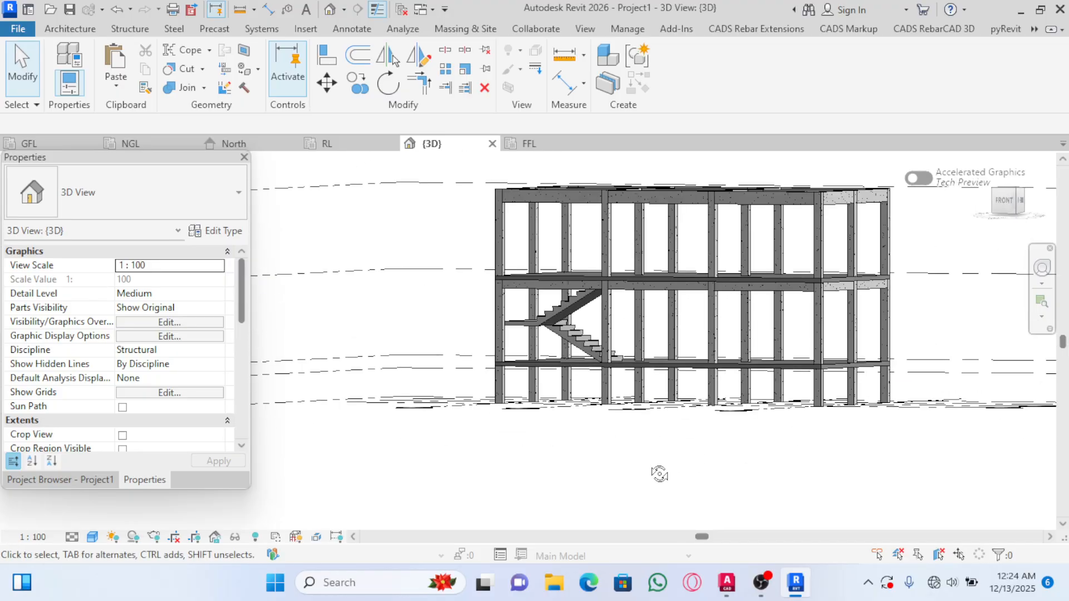
shift+middle_drag(658, 472, 692, 520)
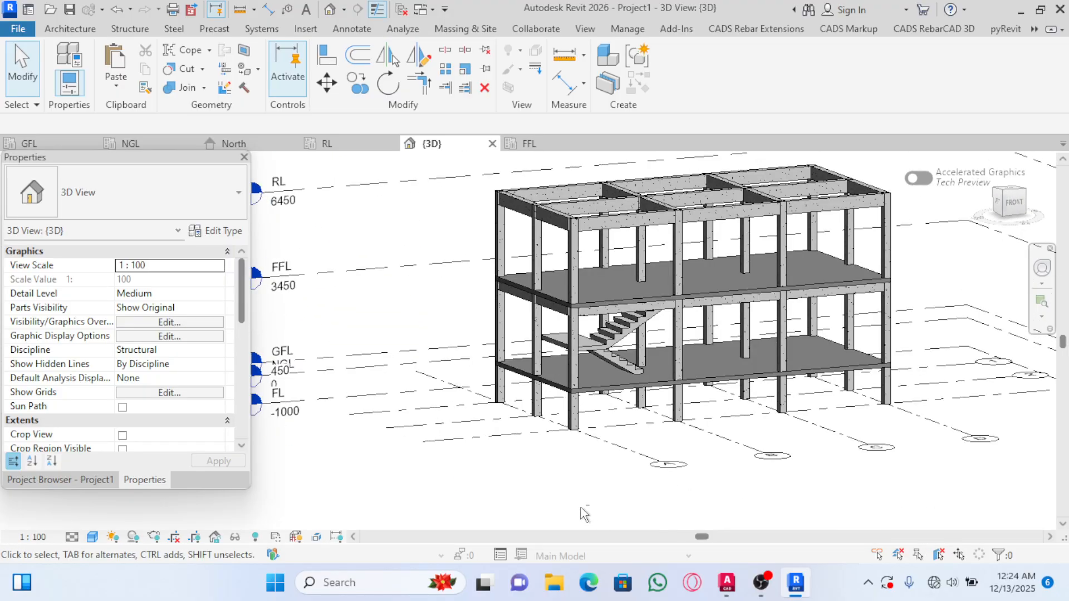
scroll(543, 451, down, 1)
shift+middle_drag(543, 451, 607, 472)
scroll(652, 462, up, 2)
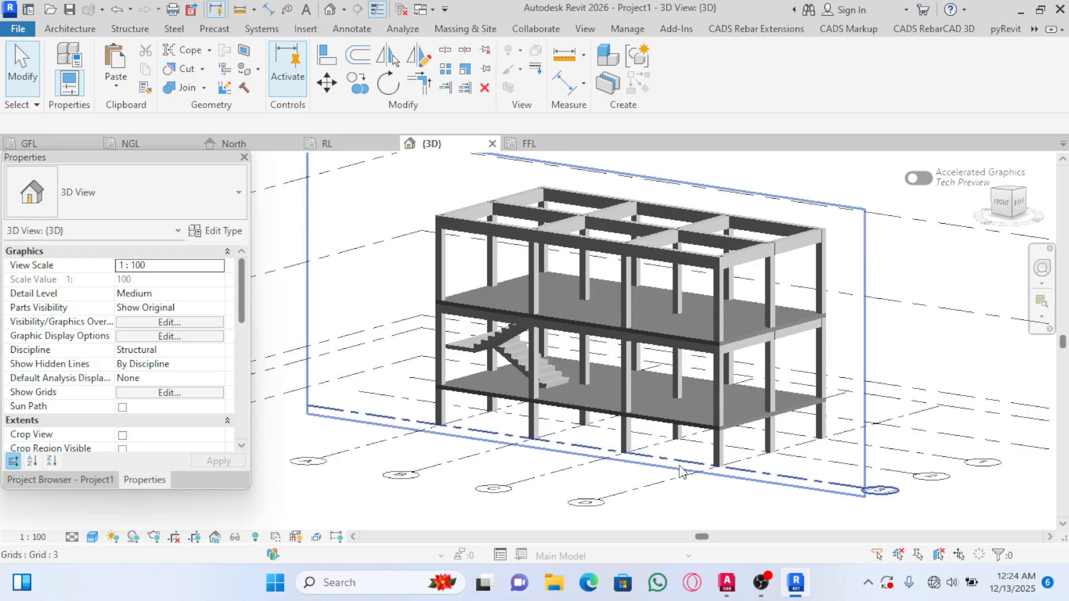
scroll(646, 445, up, 3)
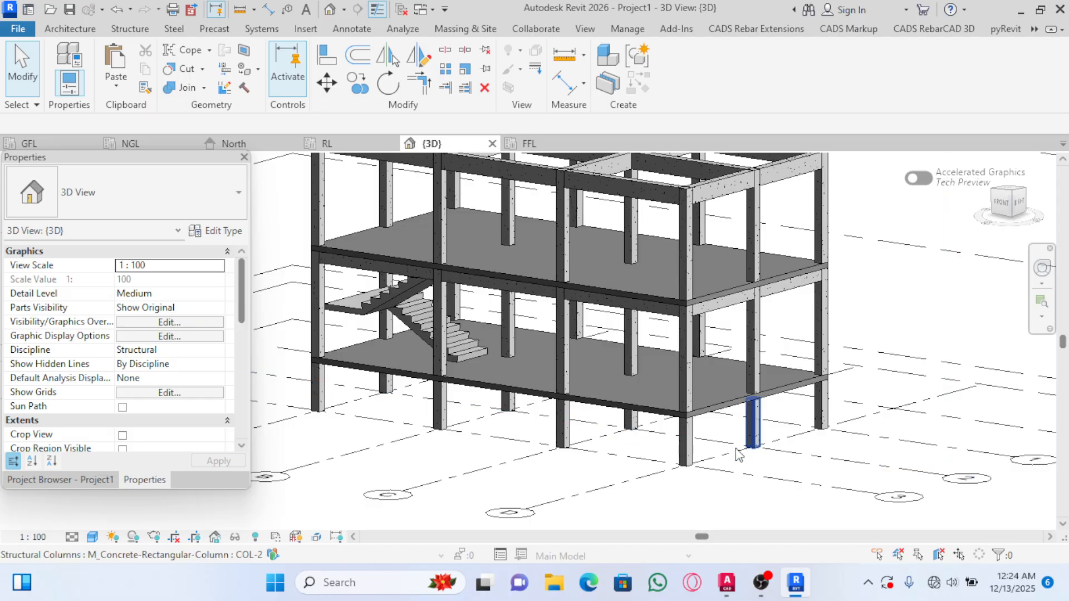
scroll(816, 464, down, 3)
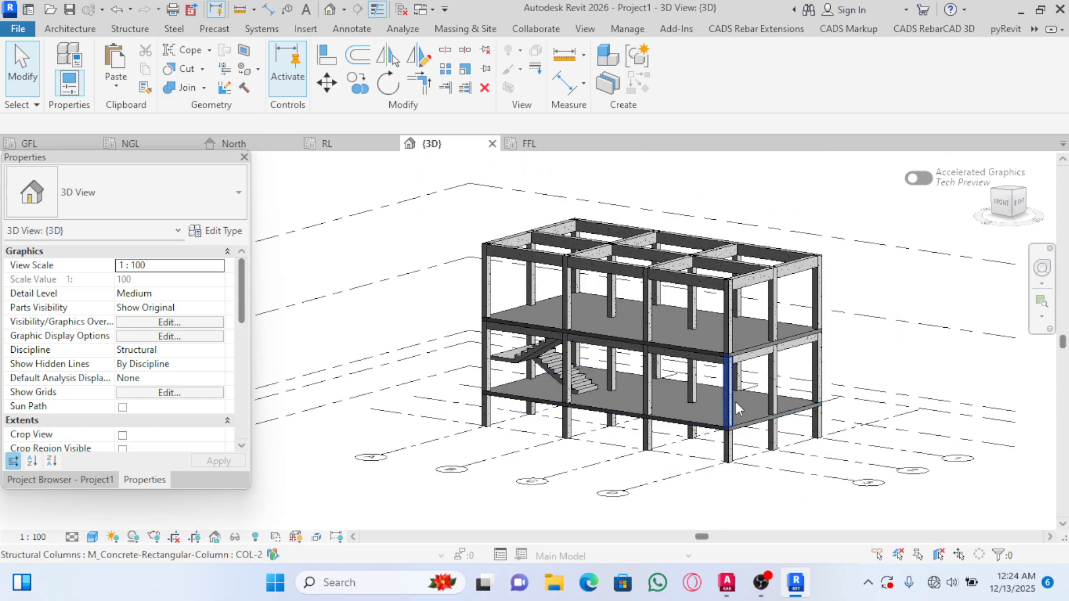
scroll(638, 424, up, 1)
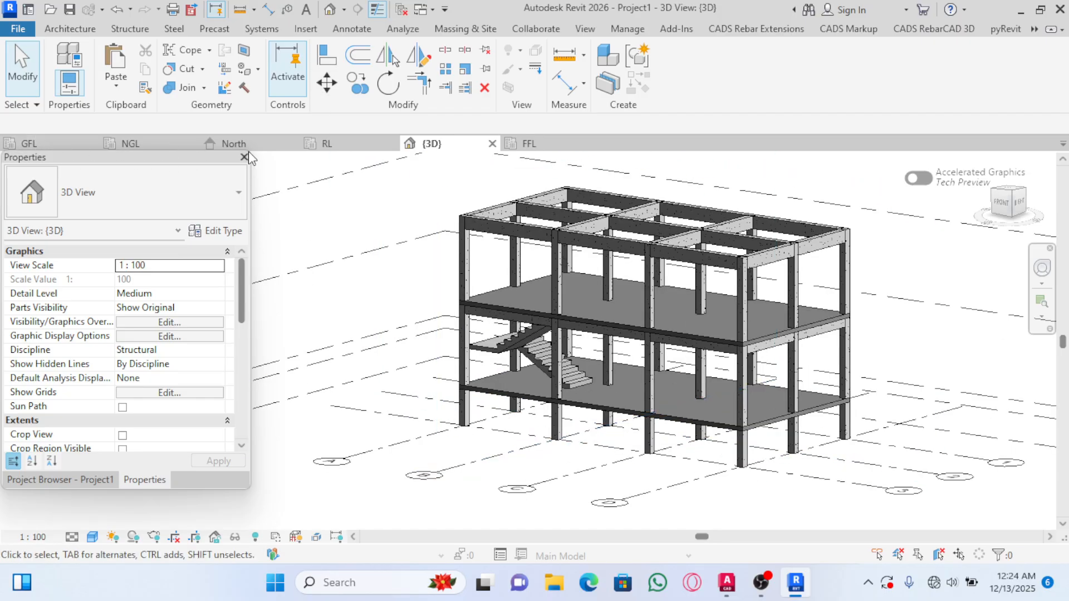
Open the FL structural plan and bring its column grid into view
click(74, 482)
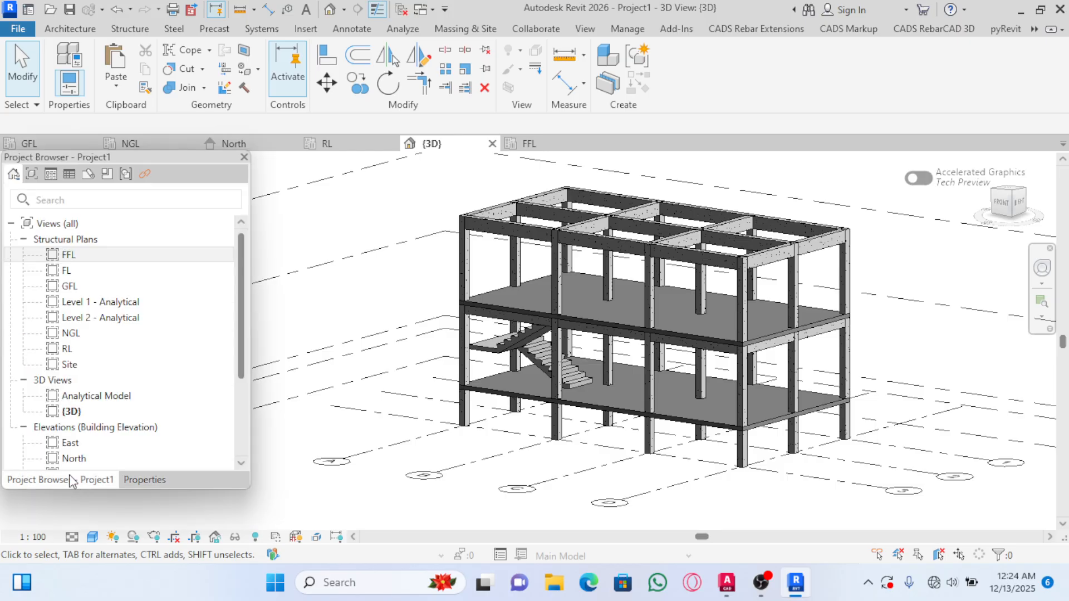
double_click(67, 271)
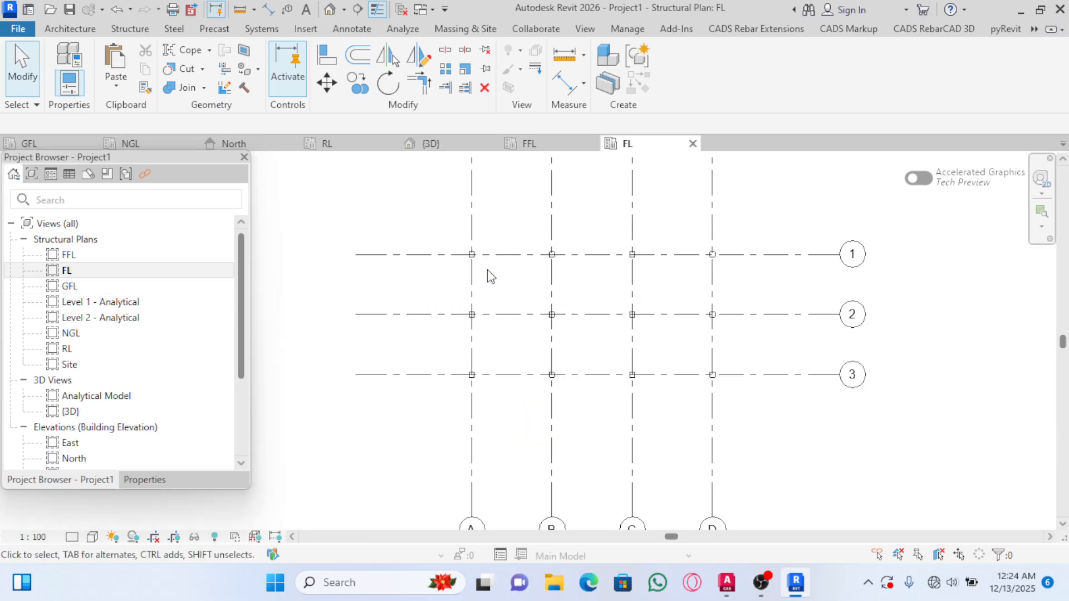
scroll(627, 369, down, 2)
scroll(625, 373, up, 1)
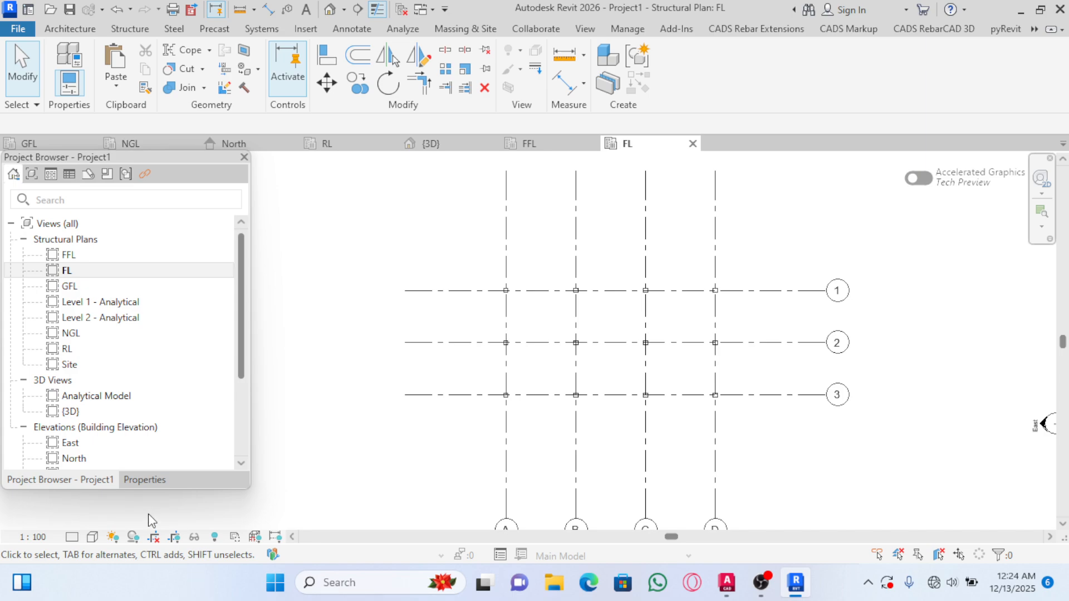
Start an isolated structural foundation and duplicate the M_Footing-Rectangular type as "PAD FOOTING - 1000 X 1000 X 225"
click(145, 480)
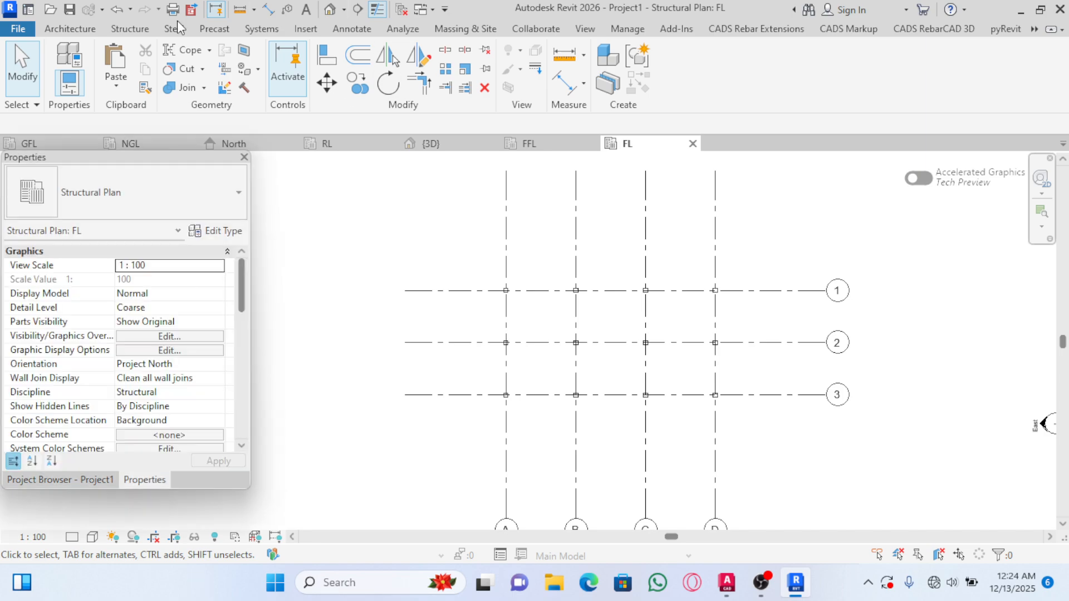
click(117, 31)
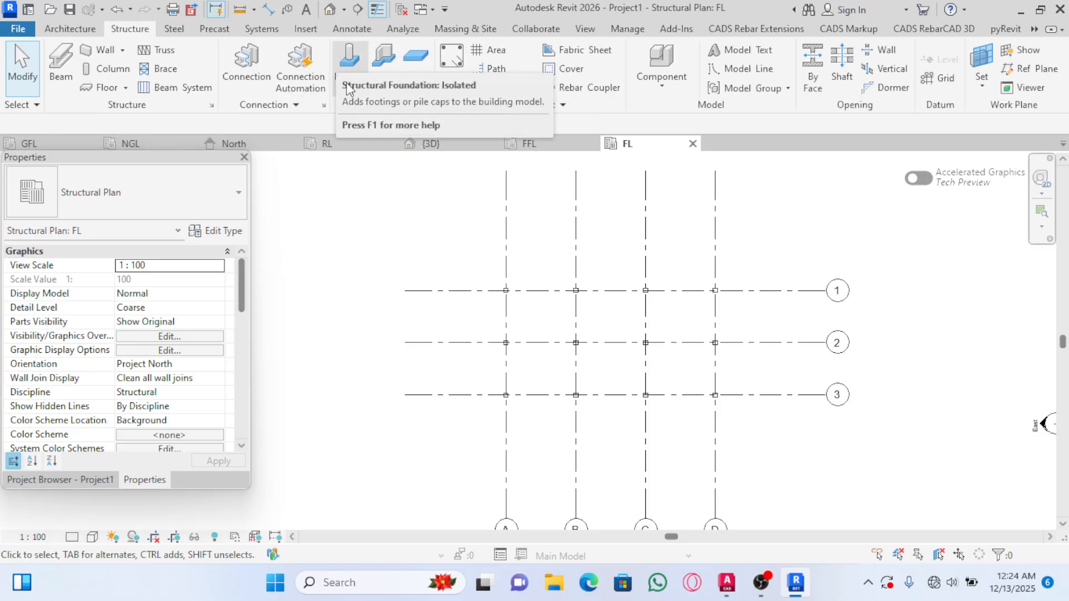
click(356, 61)
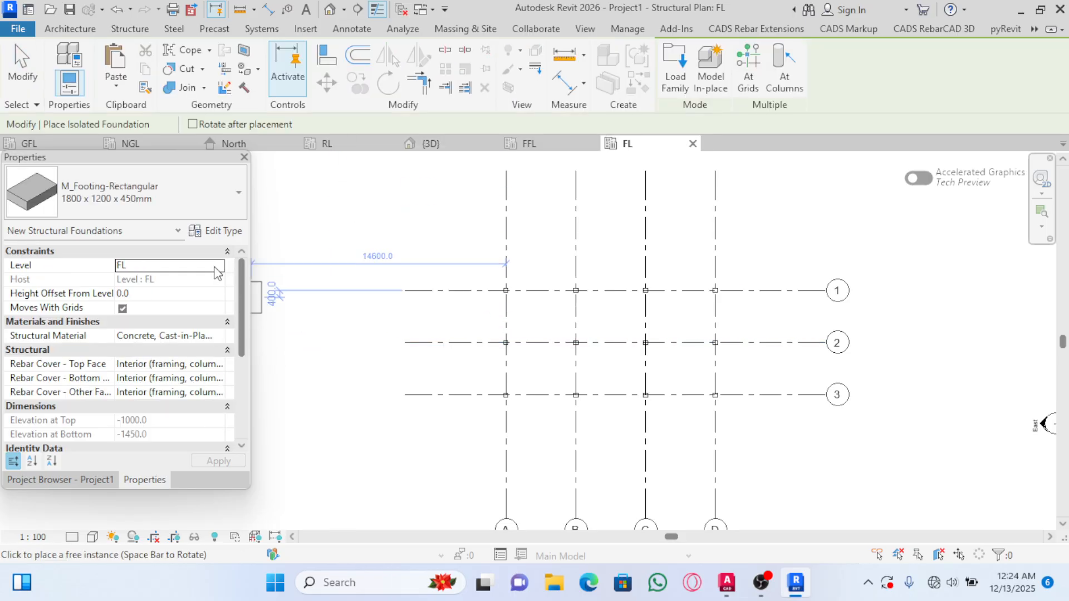
click(225, 231)
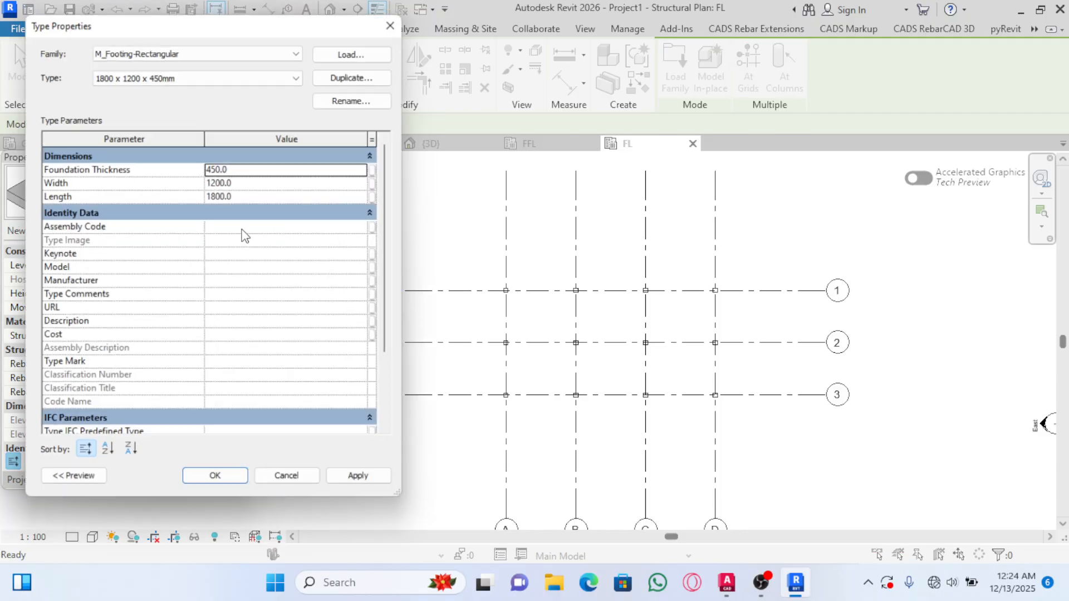
click(374, 73)
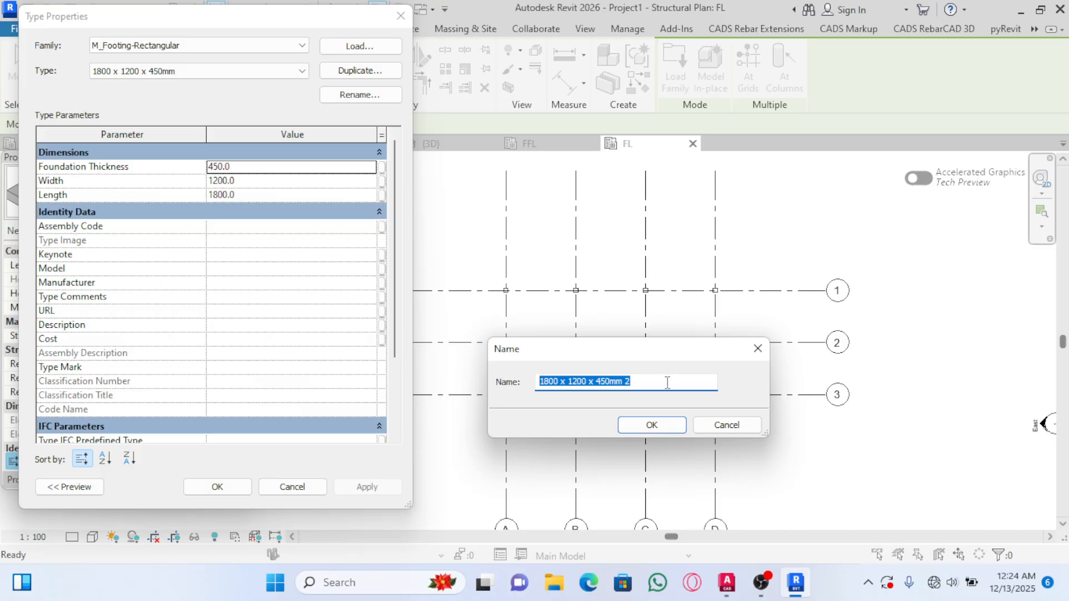
text(PAD FOOTING - 10)
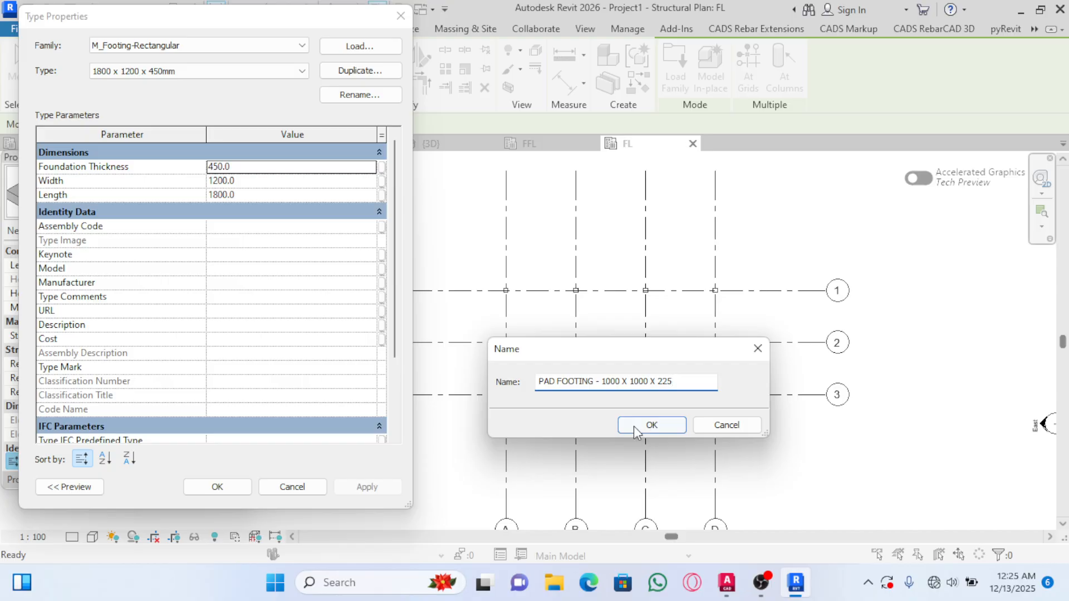
click(652, 426)
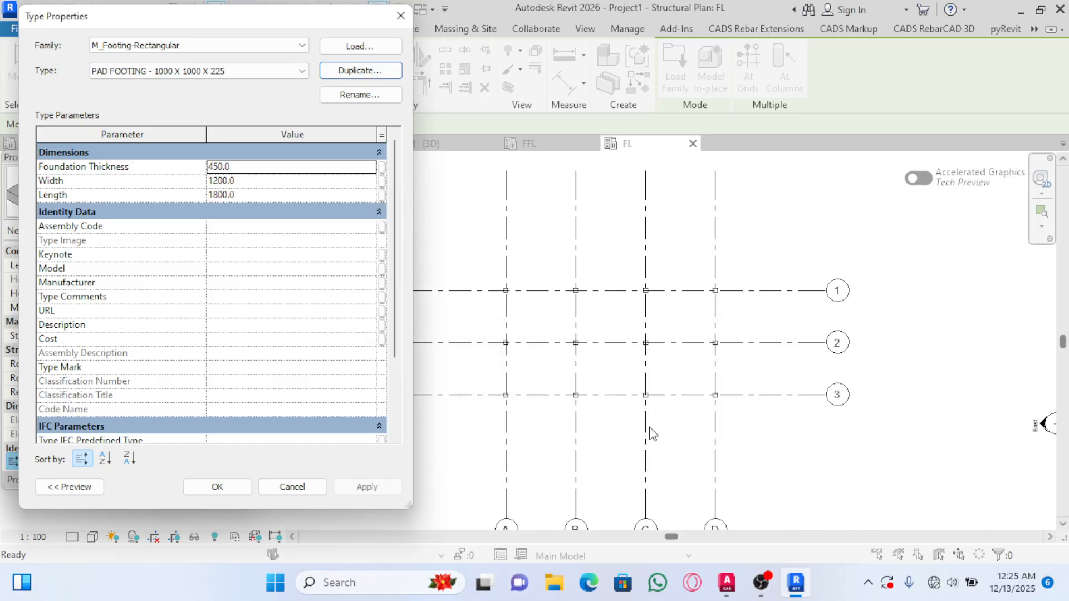
Set the new footing type's foundation thickness to 225, width to 1000 and length to 1000
click(274, 167)
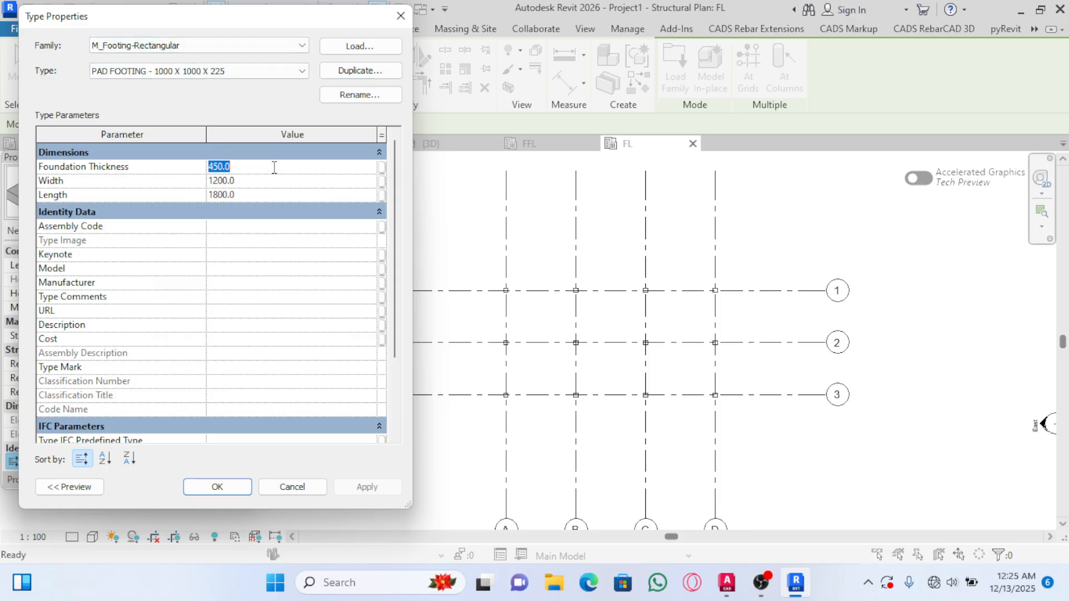
text(225)
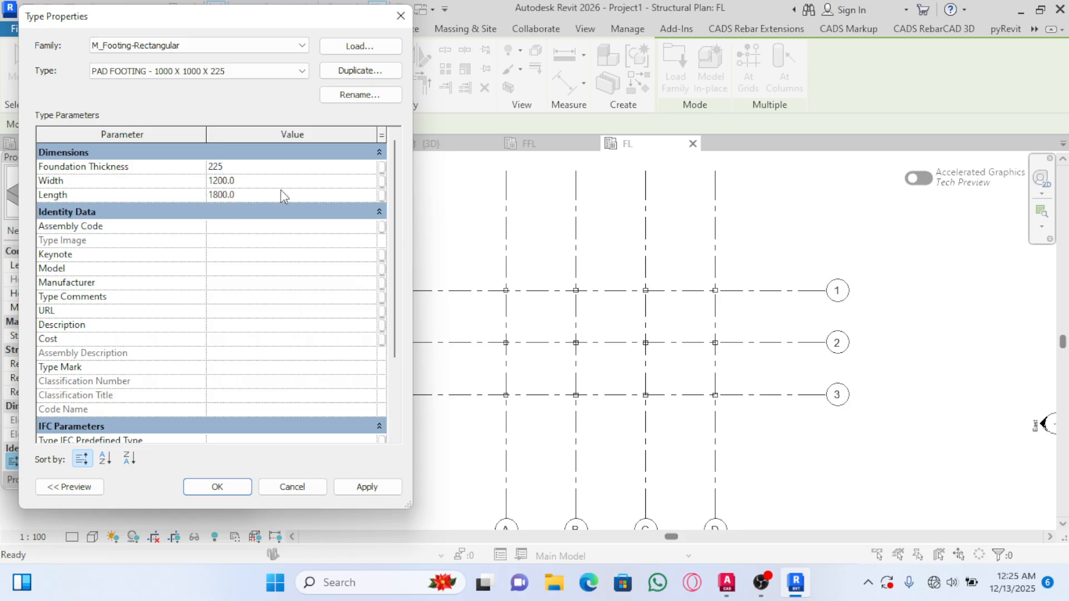
click(291, 181)
text(1)
click(271, 195)
text(1)
click(371, 489)
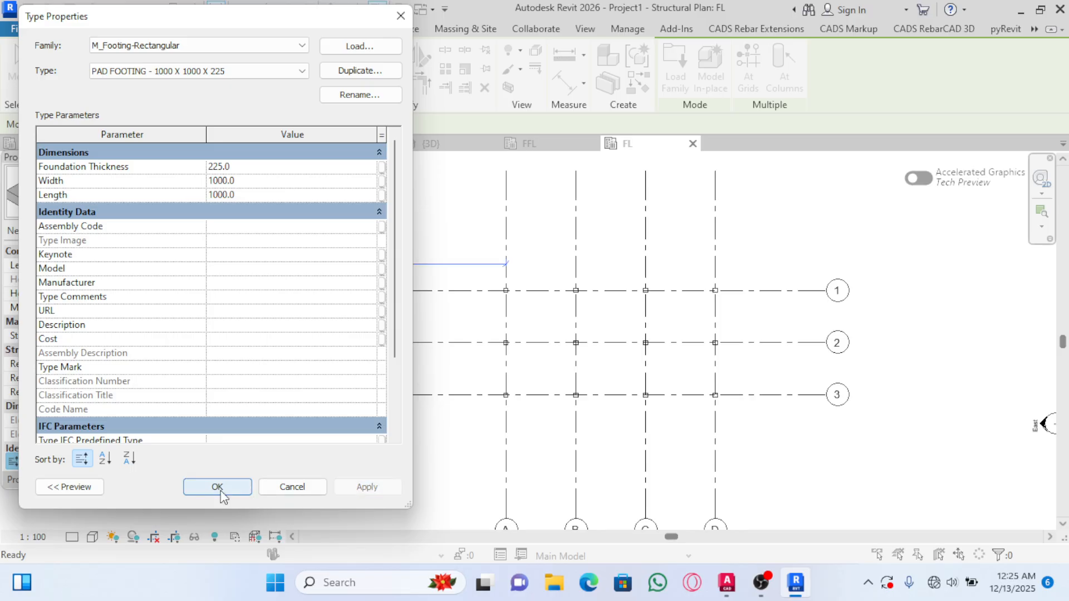
click(221, 490)
Place the pad footings at all intersections of grids A–D and 1–3 on level FL, and end the foundation command
scroll(541, 278, up, 2)
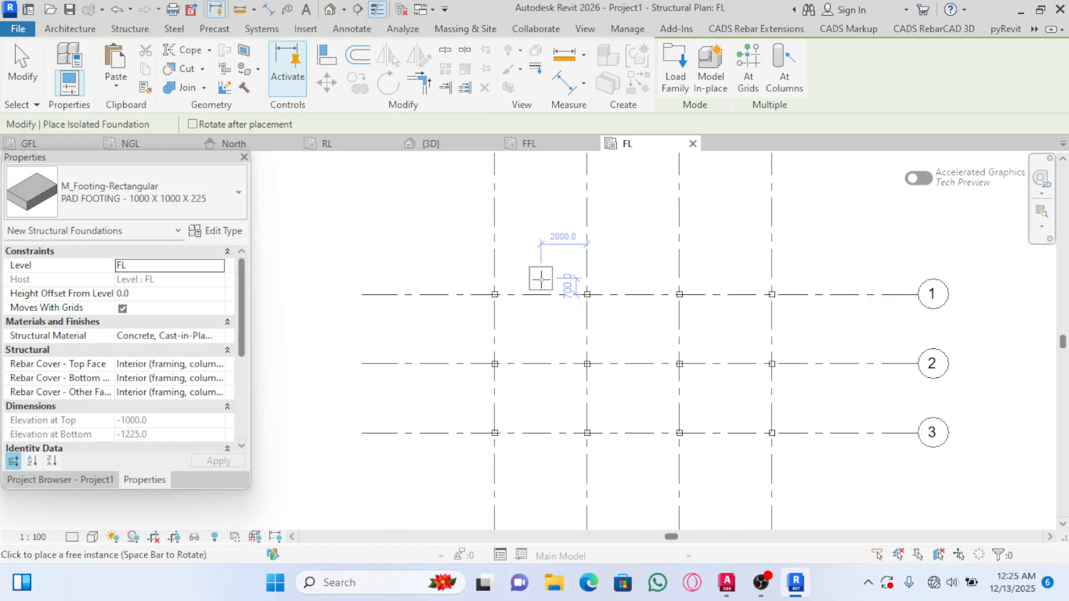
scroll(541, 225, down, 1)
scroll(552, 334, up, 1)
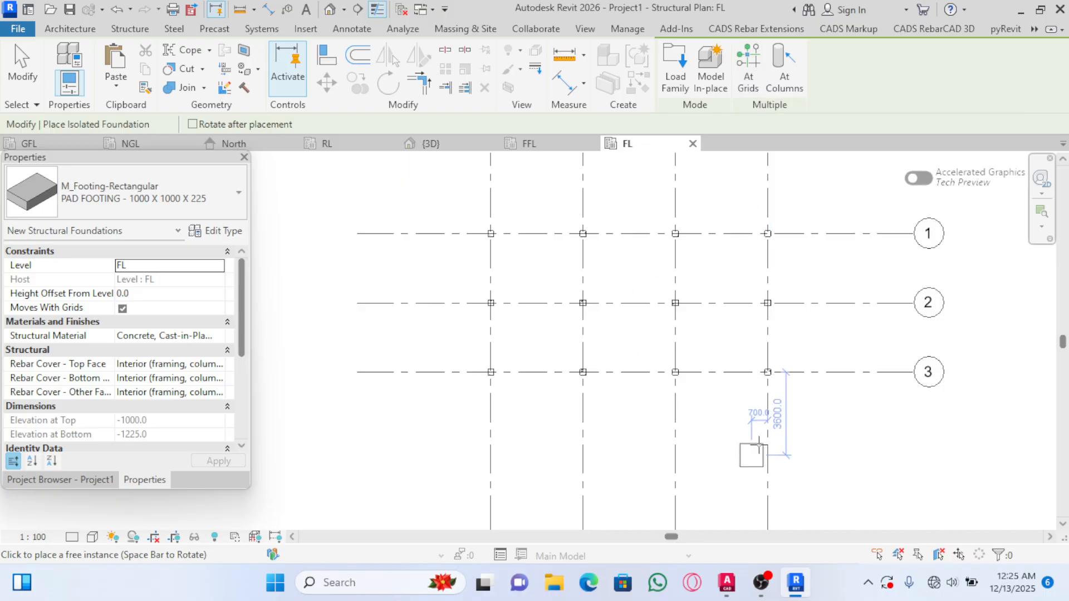
click(748, 70)
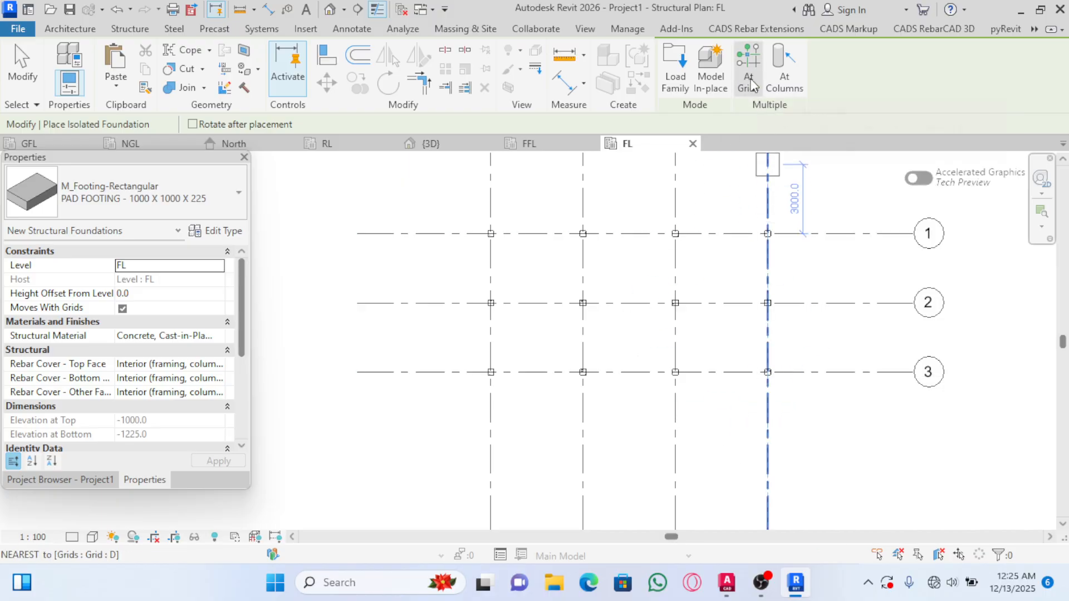
drag(799, 406, 410, 200)
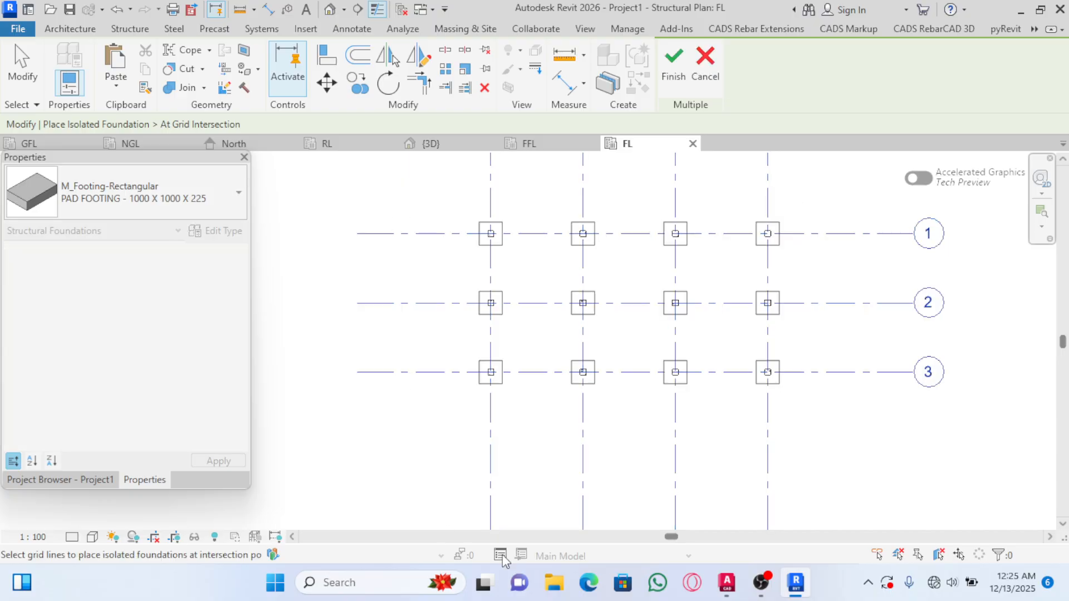
click(674, 66)
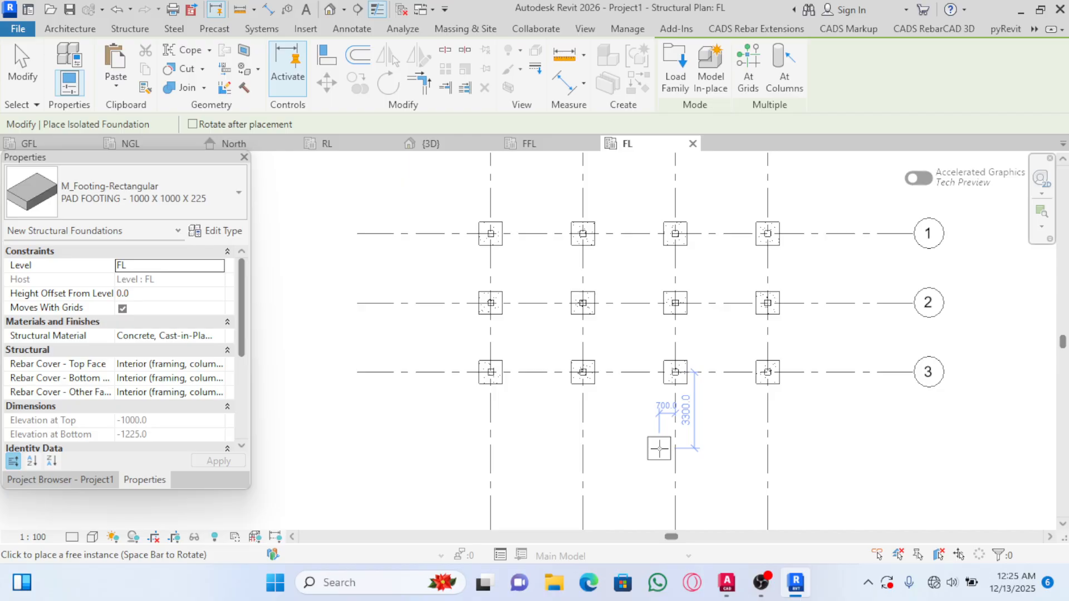
key(Escape)
key(Escape)
Examine the pad footings under the columns in the {3D} view from different angles
click(440, 143)
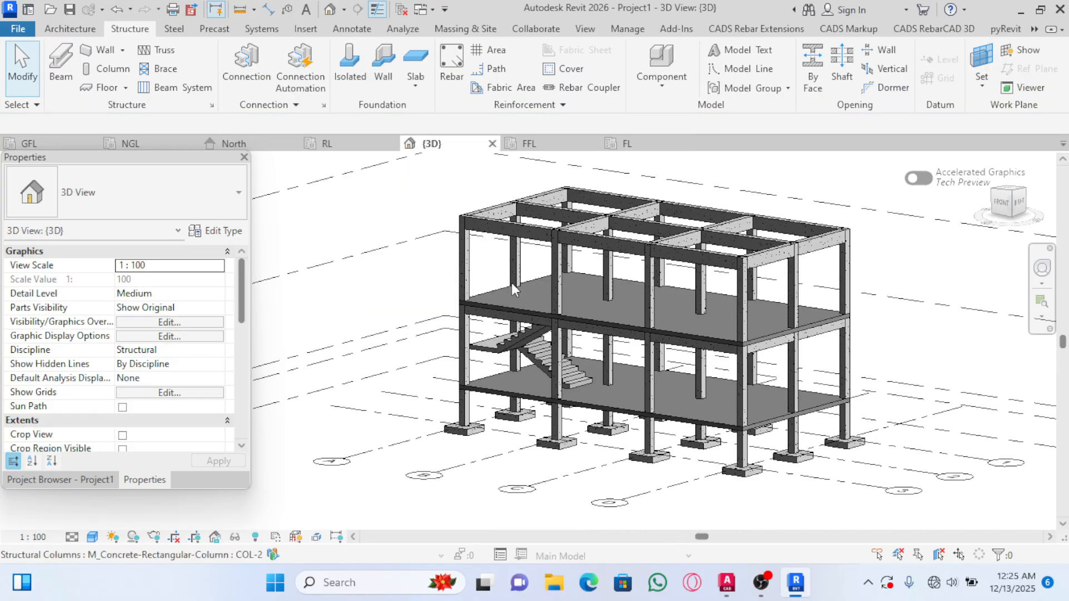
scroll(472, 388, up, 2)
scroll(472, 389, down, 2)
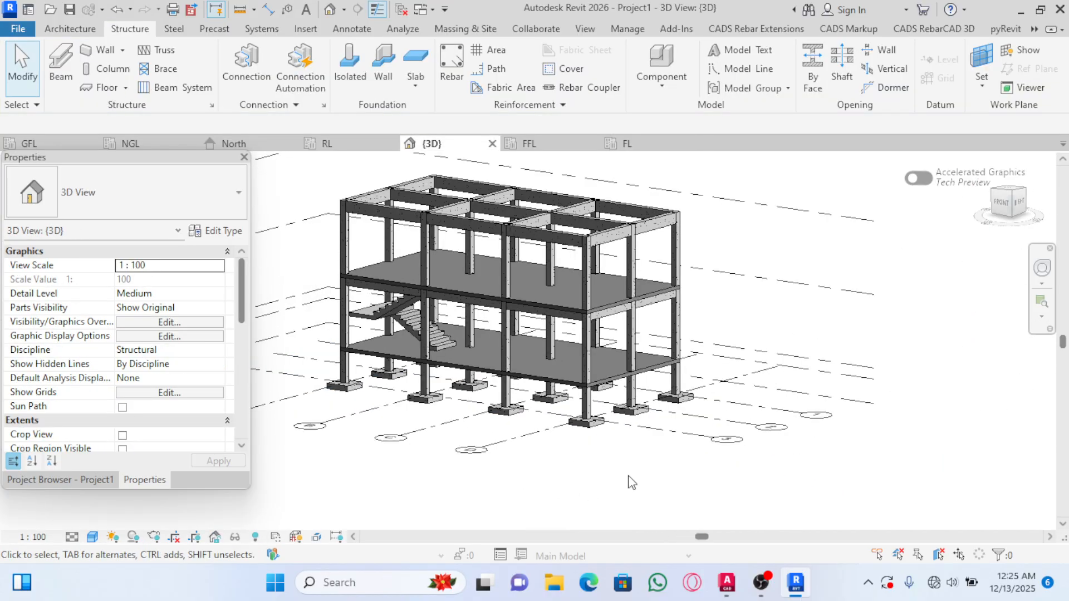
shift+middle_drag(654, 458, 693, 505)
scroll(477, 354, up, 2)
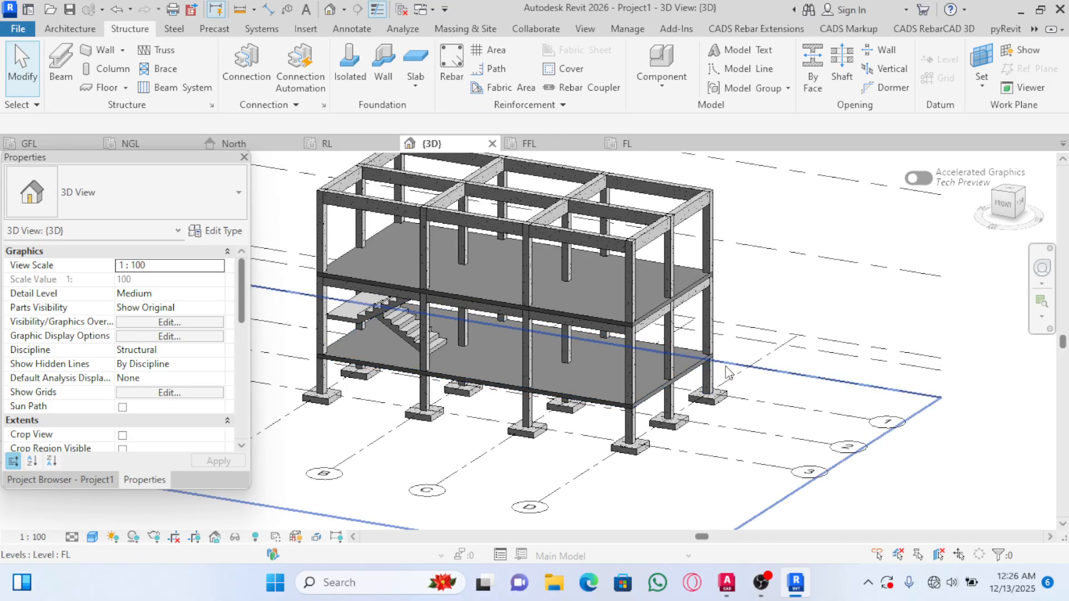
scroll(835, 490, down, 1)
scroll(490, 390, up, 1)
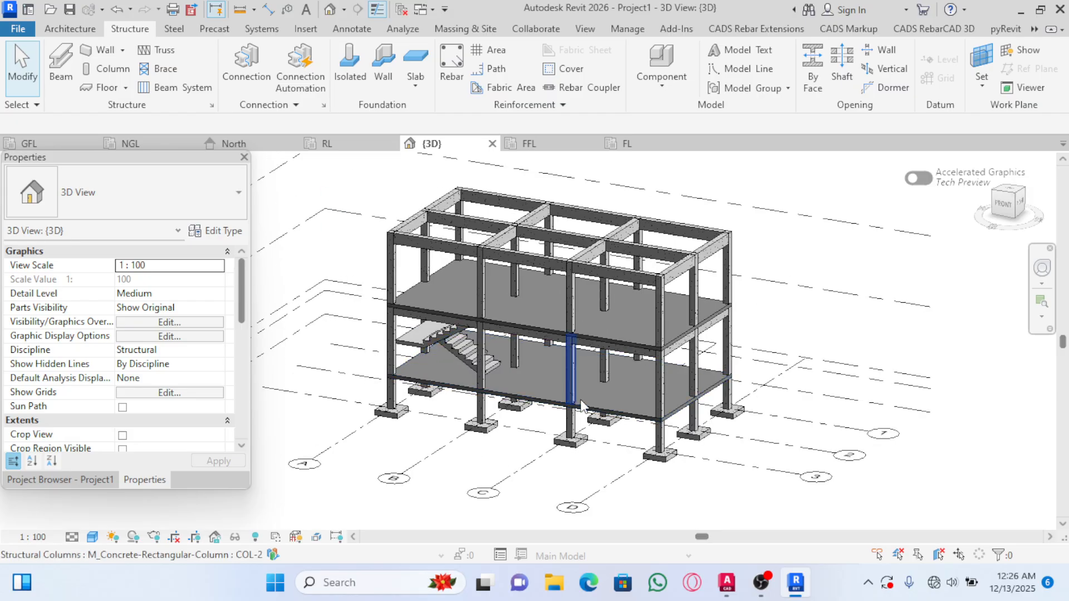
scroll(694, 408, down, 1)
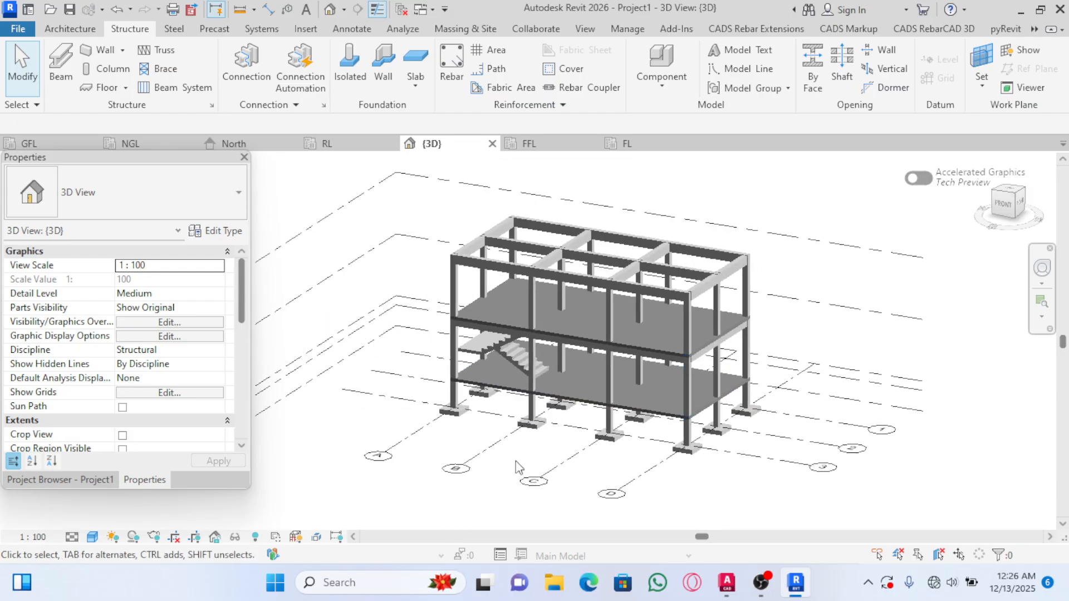